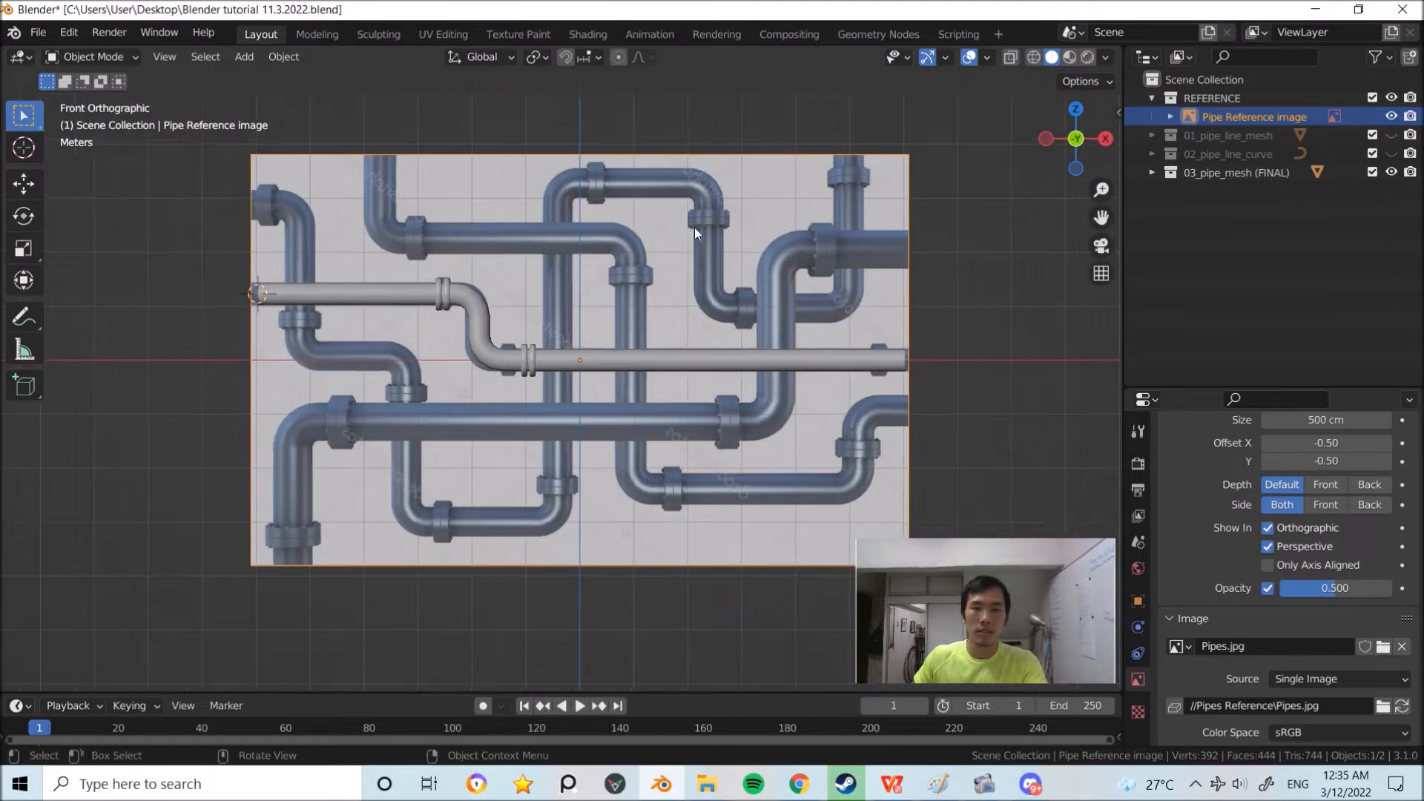
Step: Examine the finished pipe mesh beside its reference image, including its wireframe edge layout
click(490, 319)
scroll(489, 311, up, 6)
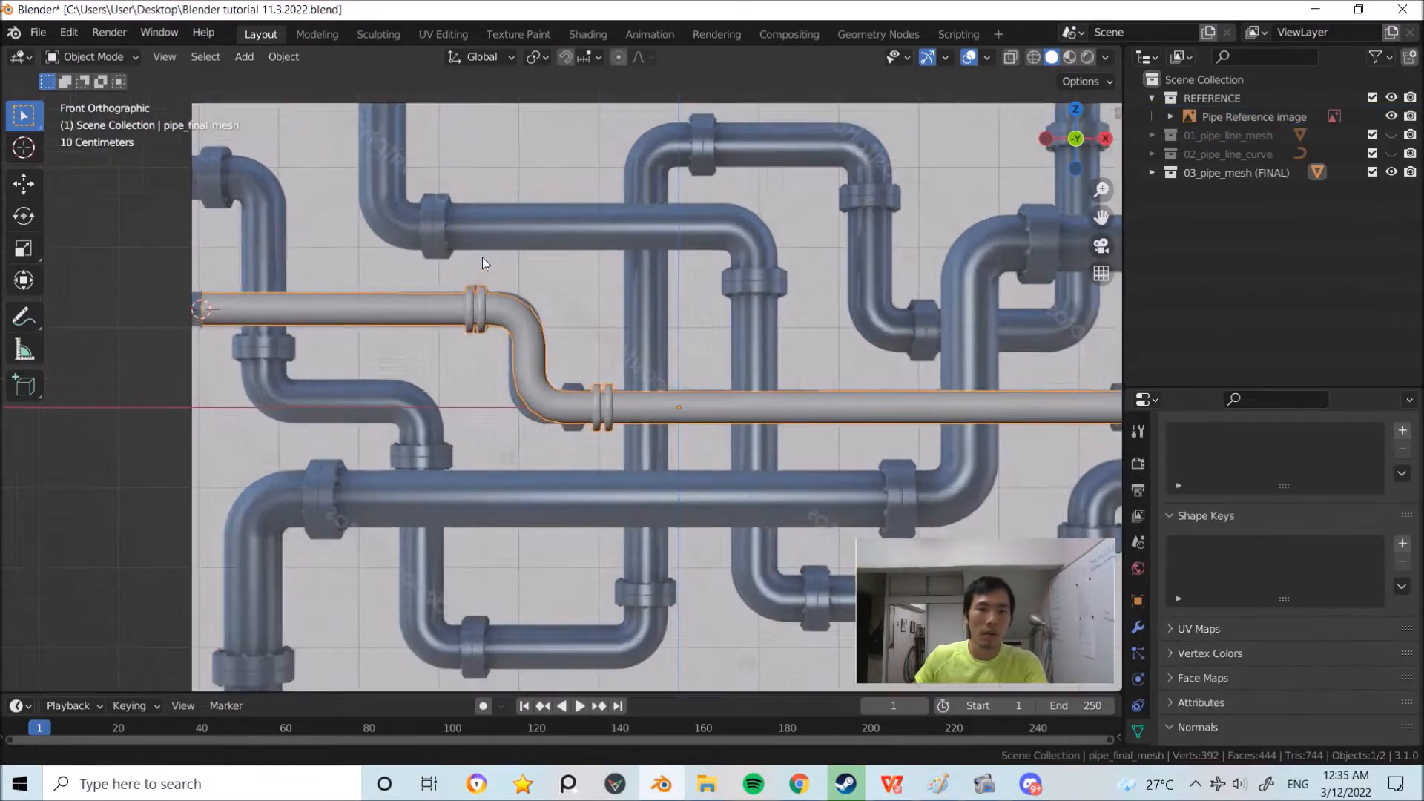
key(shift+z)
key(shift+z)
ctrl+middle_drag(531, 266, 758, 359)
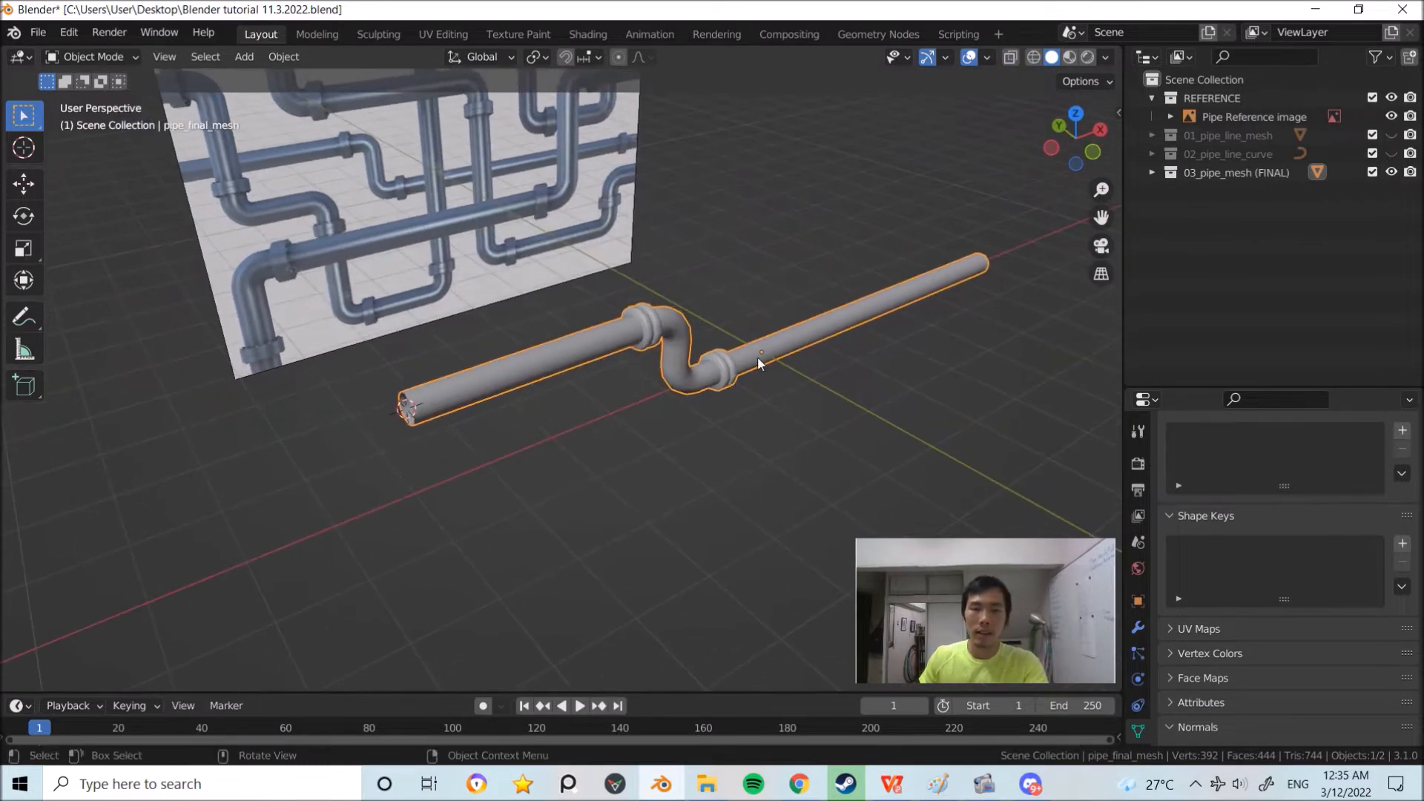
key(q)
click(721, 399)
click(616, 400)
ctrl+middle_drag(616, 400, 691, 341)
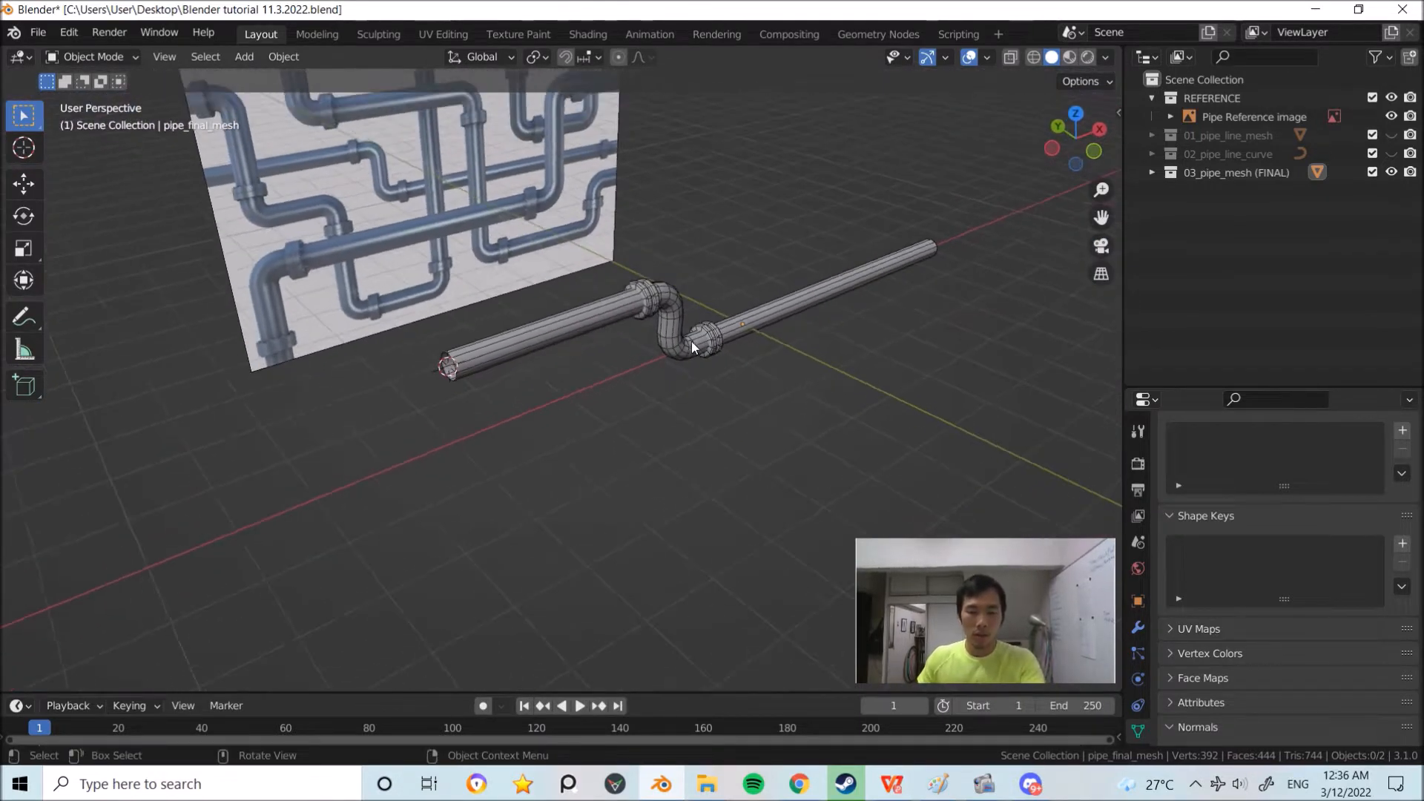
Step: Start a new General file without saving the current one and view the default cube from the front
key(ctrl+n)
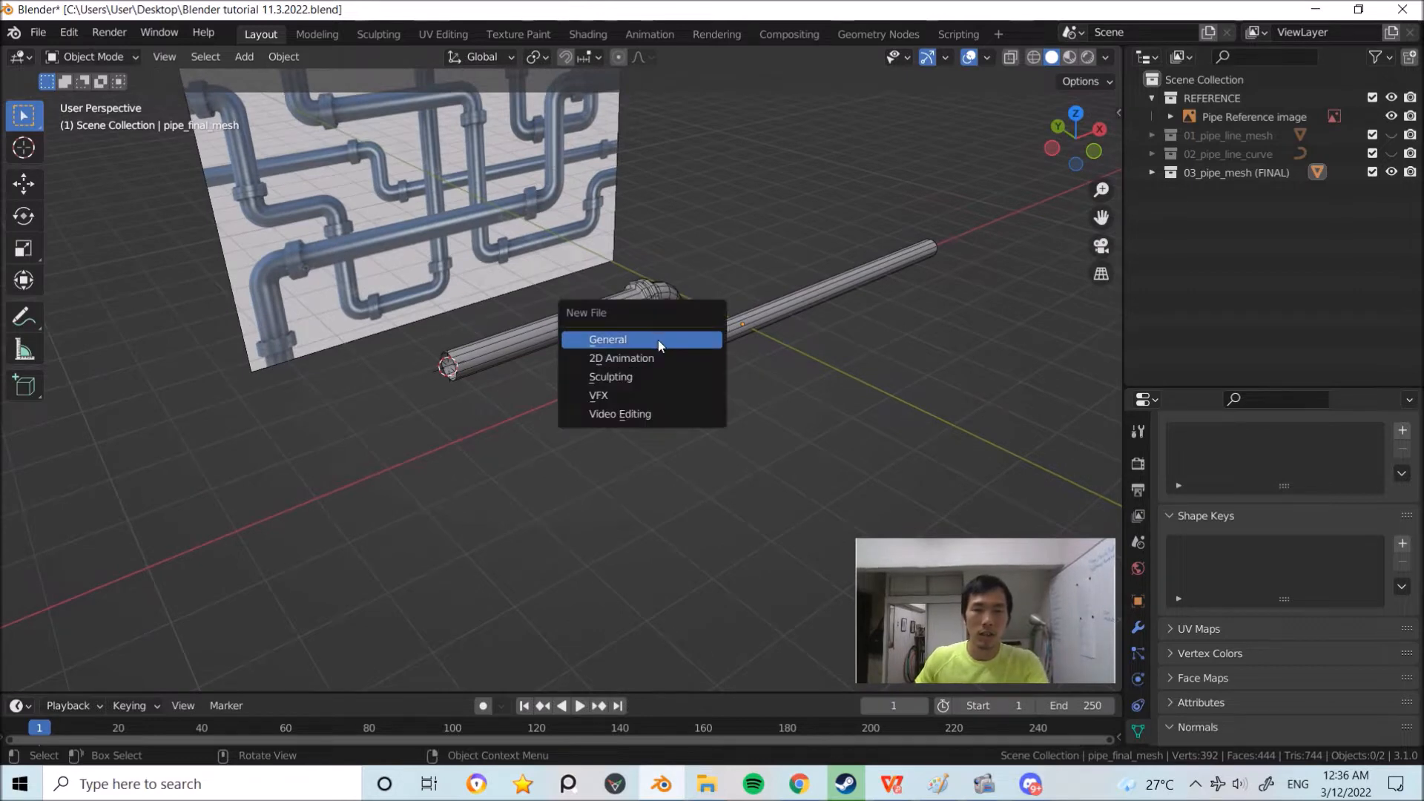
click(657, 339)
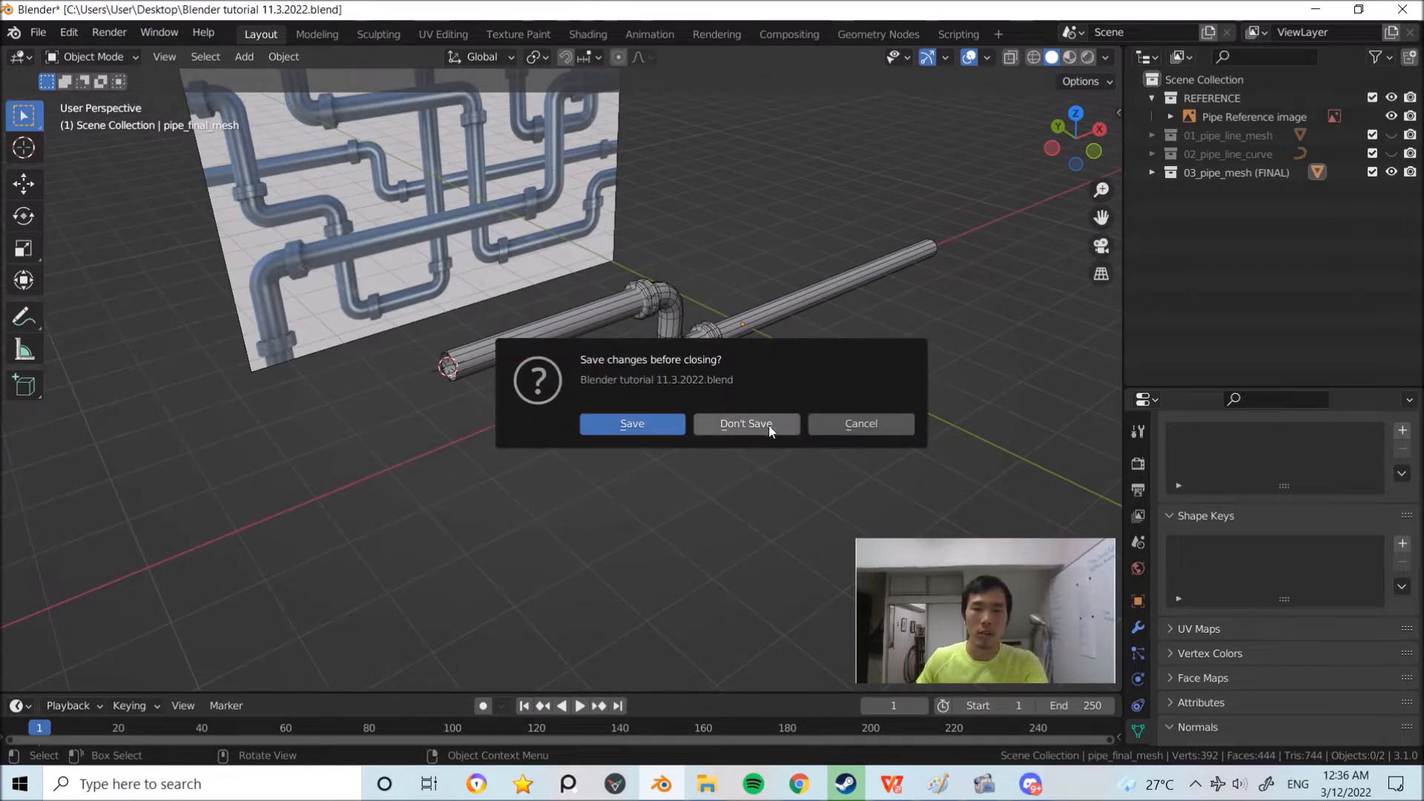
click(746, 423)
middle_drag(651, 344, 747, 442)
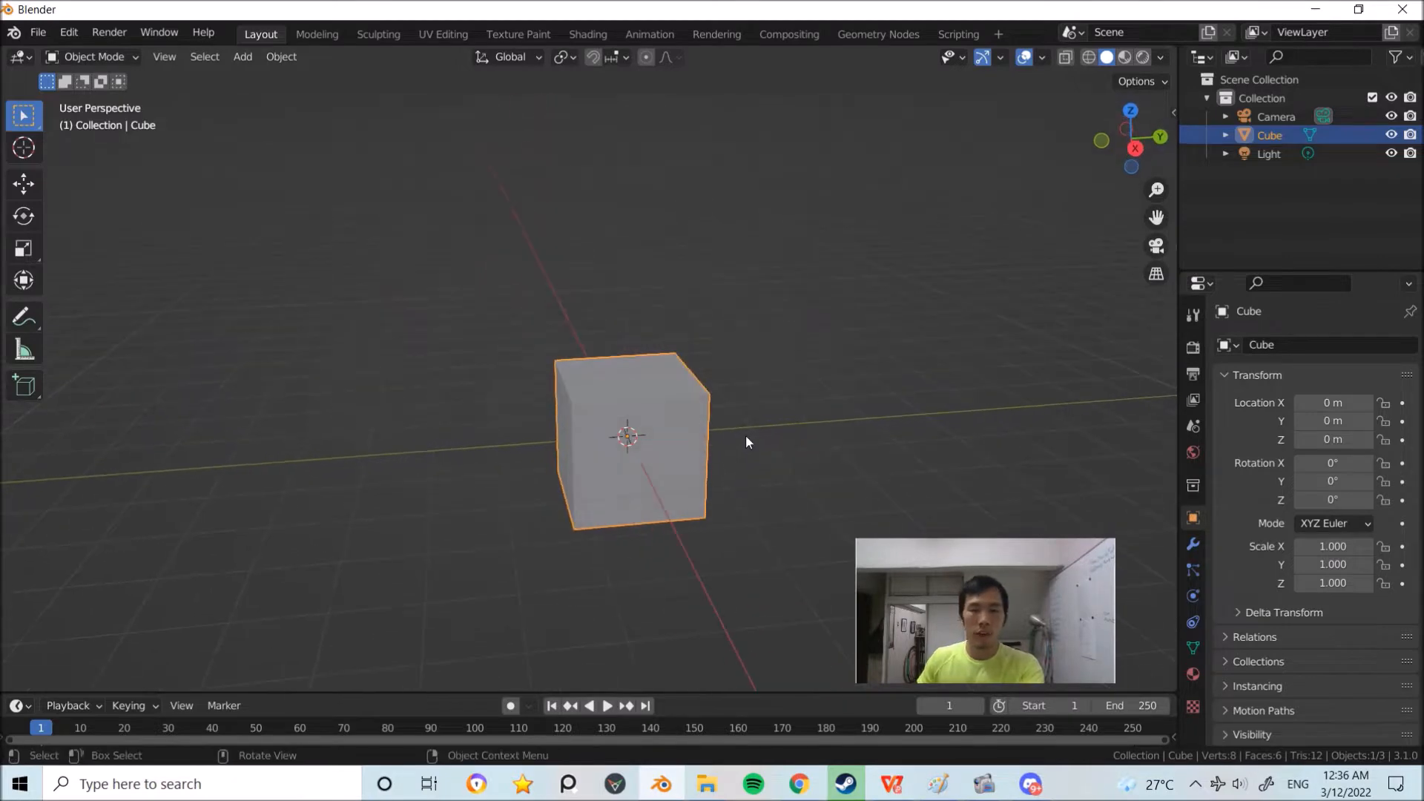
key(KP_1)
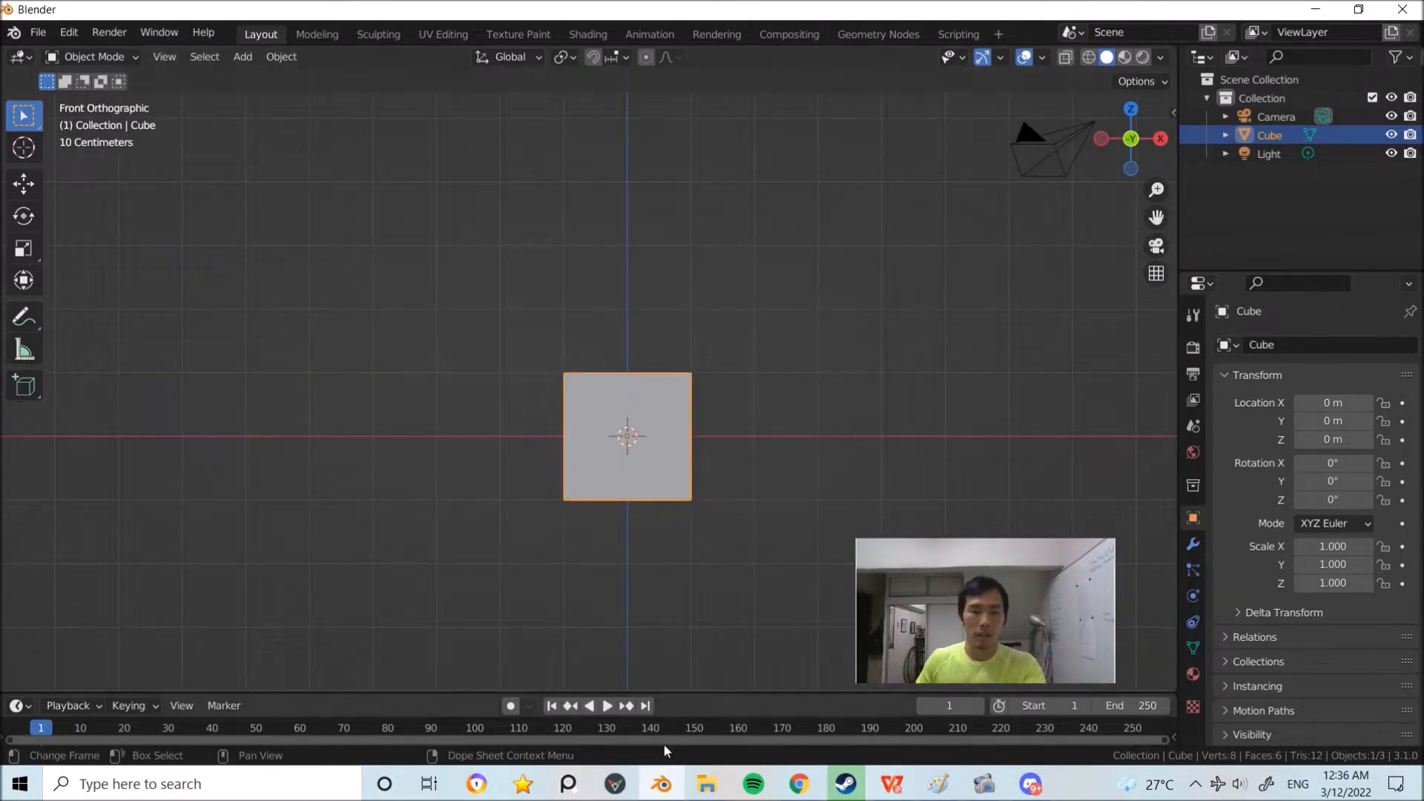
Step: Bring the Pipes image from the Pipes Reference folder into the front view as a reference image
click(697, 781)
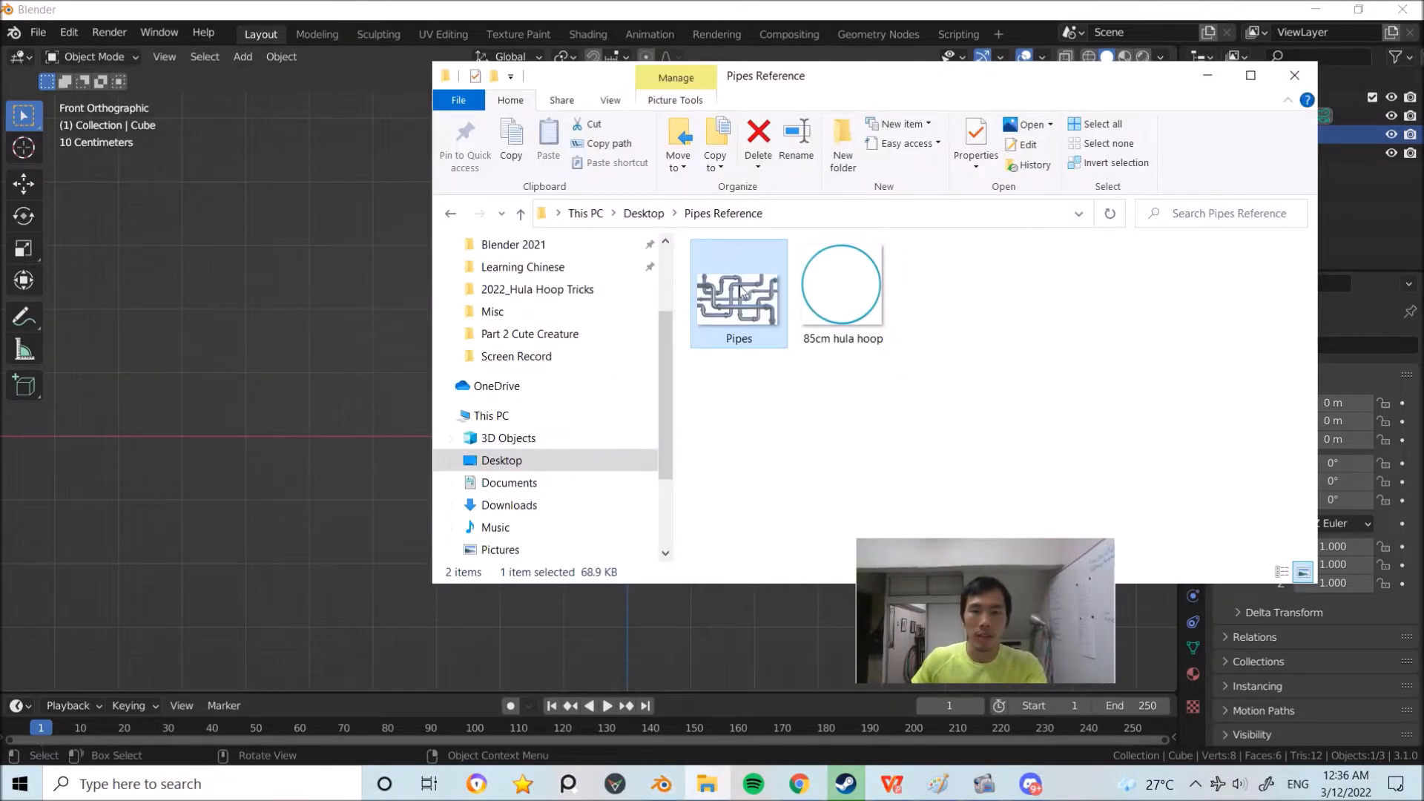
drag(383, 407, 384, 406)
click(281, 548)
shift+middle_drag(288, 537, 313, 506)
scroll(427, 406, up, 1)
click(429, 404)
drag(469, 376, 781, 387)
click(694, 403)
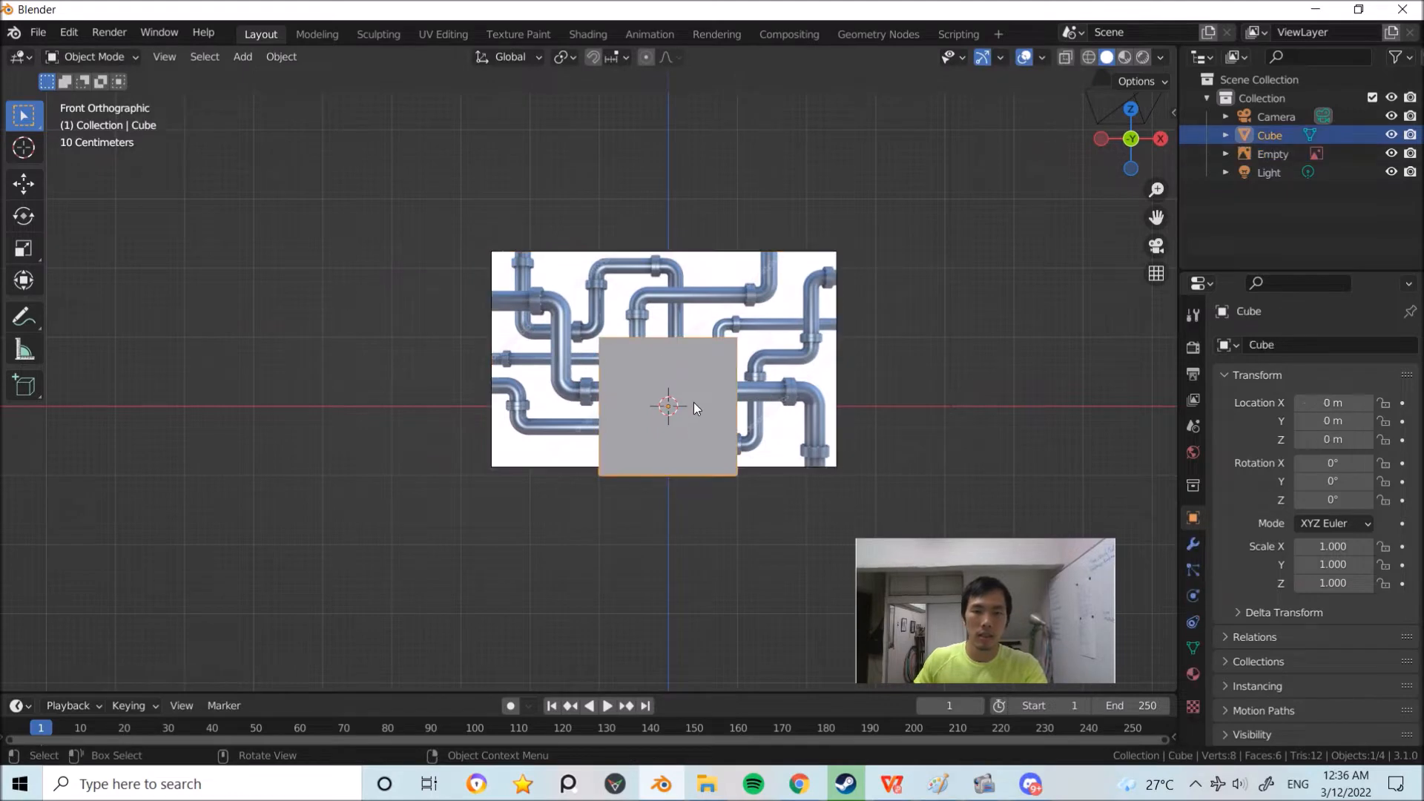
Step: Move the reference image back along the Y axis so it stands behind the cube
alt+drag(647, 429, 753, 441)
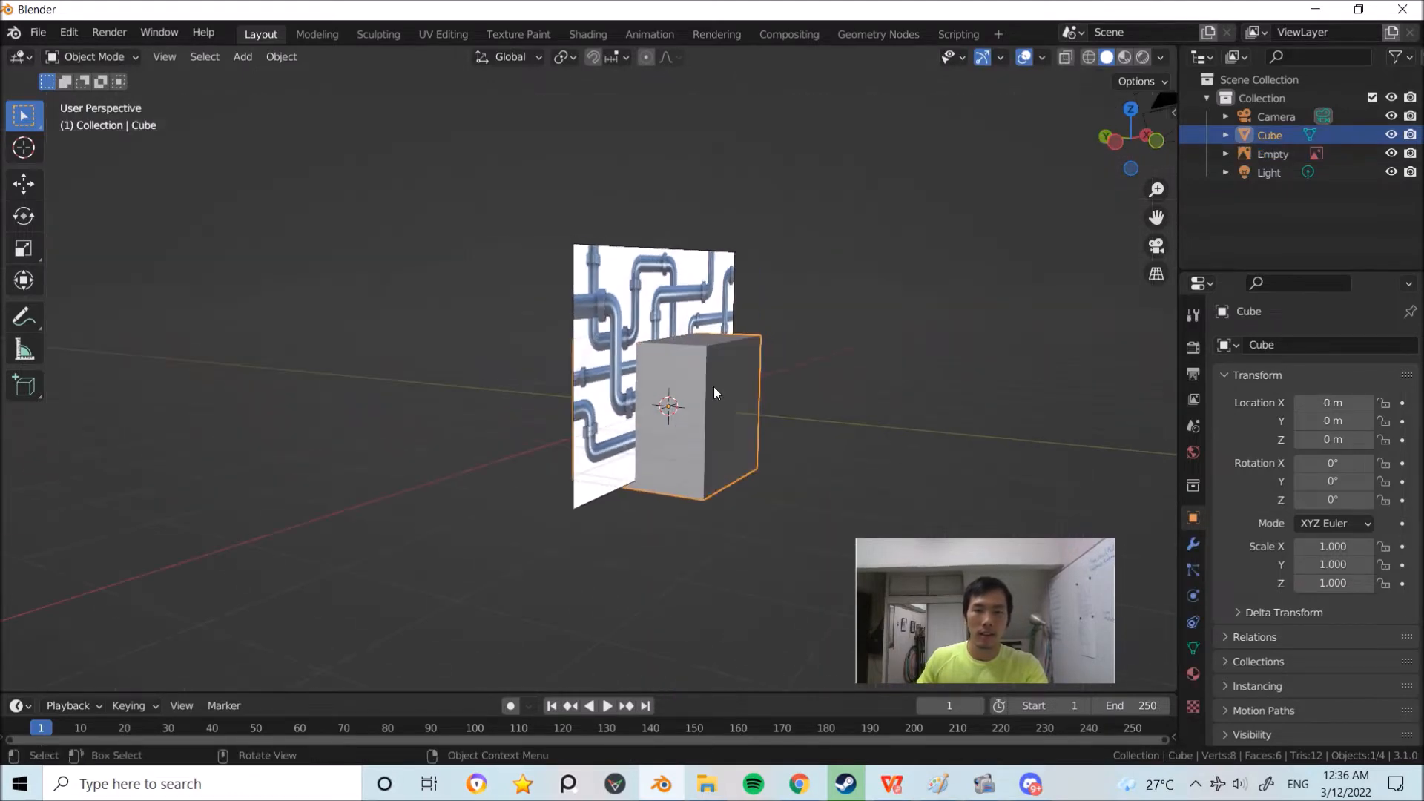
click(677, 306)
alt+drag(677, 306, 732, 355)
key(g)
key(y)
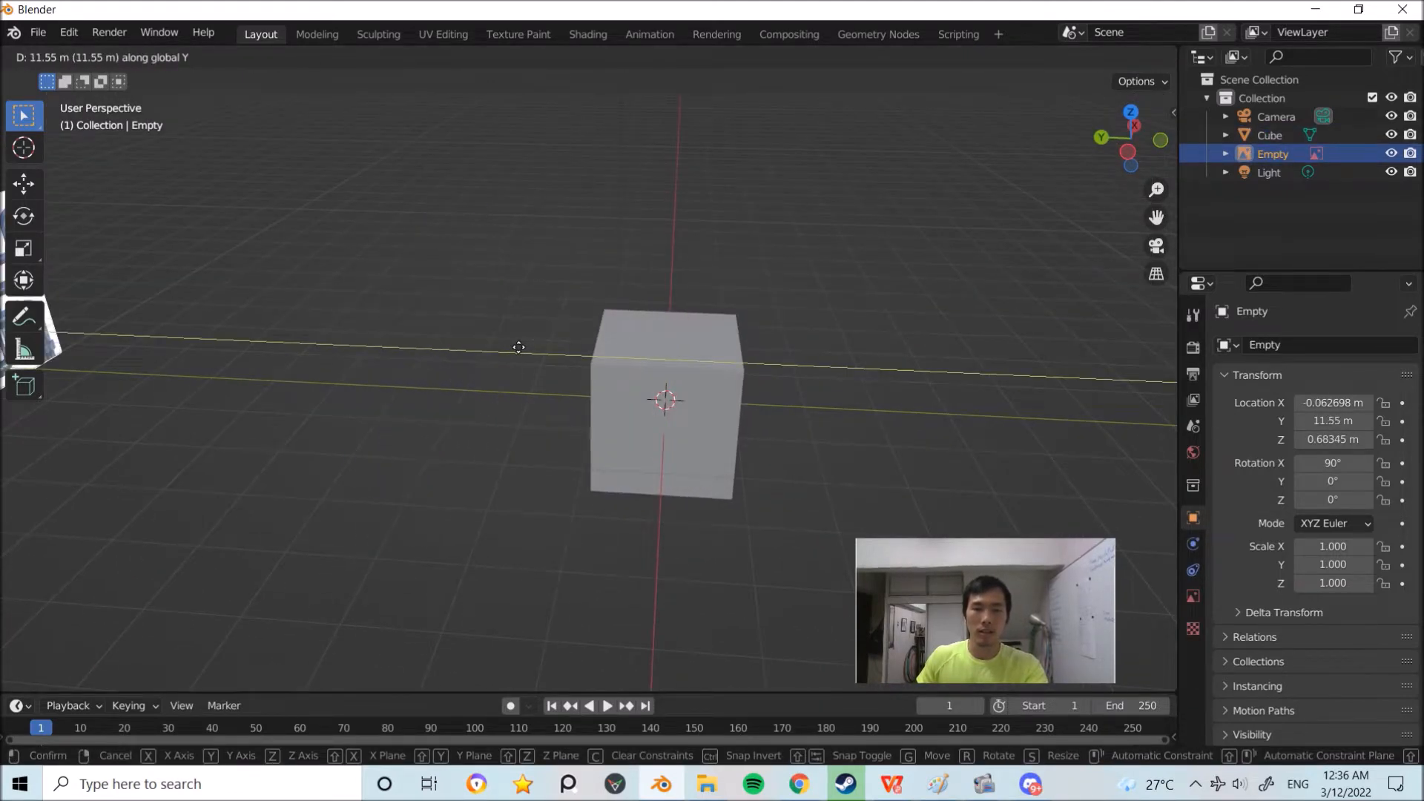
click(499, 375)
click(655, 399)
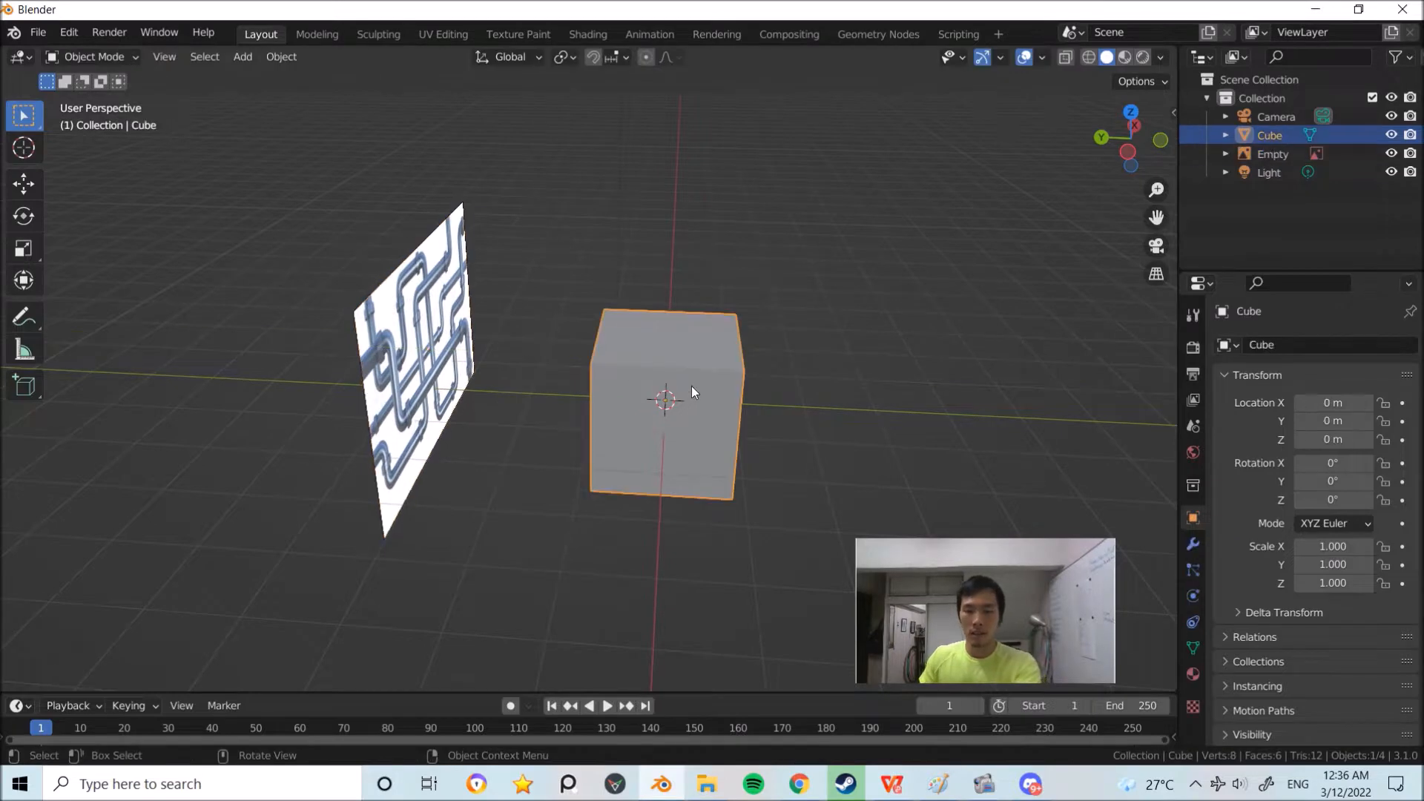
Step: Merge all of the cube's vertices at its center into a single vertex
key(KP_1)
shift+middle_drag(660, 380, 629, 361)
ctrl+middle_drag(629, 361, 687, 335)
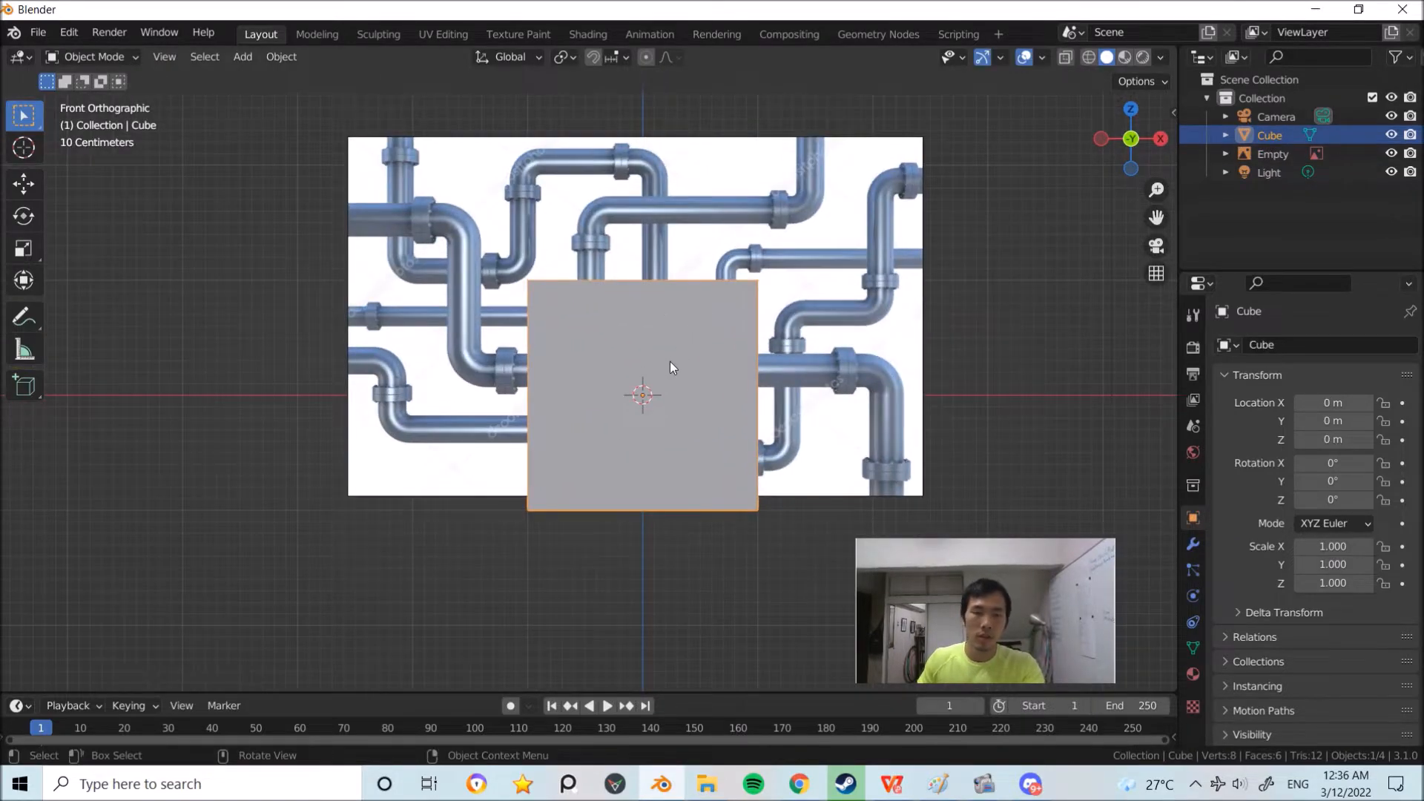
key(Tab)
mouse_move(659, 373)
shift+middle_down()
mouse_move(693, 322)
mouse_move(811, 254)
mouse_move(645, 377)
shift+middle_up()
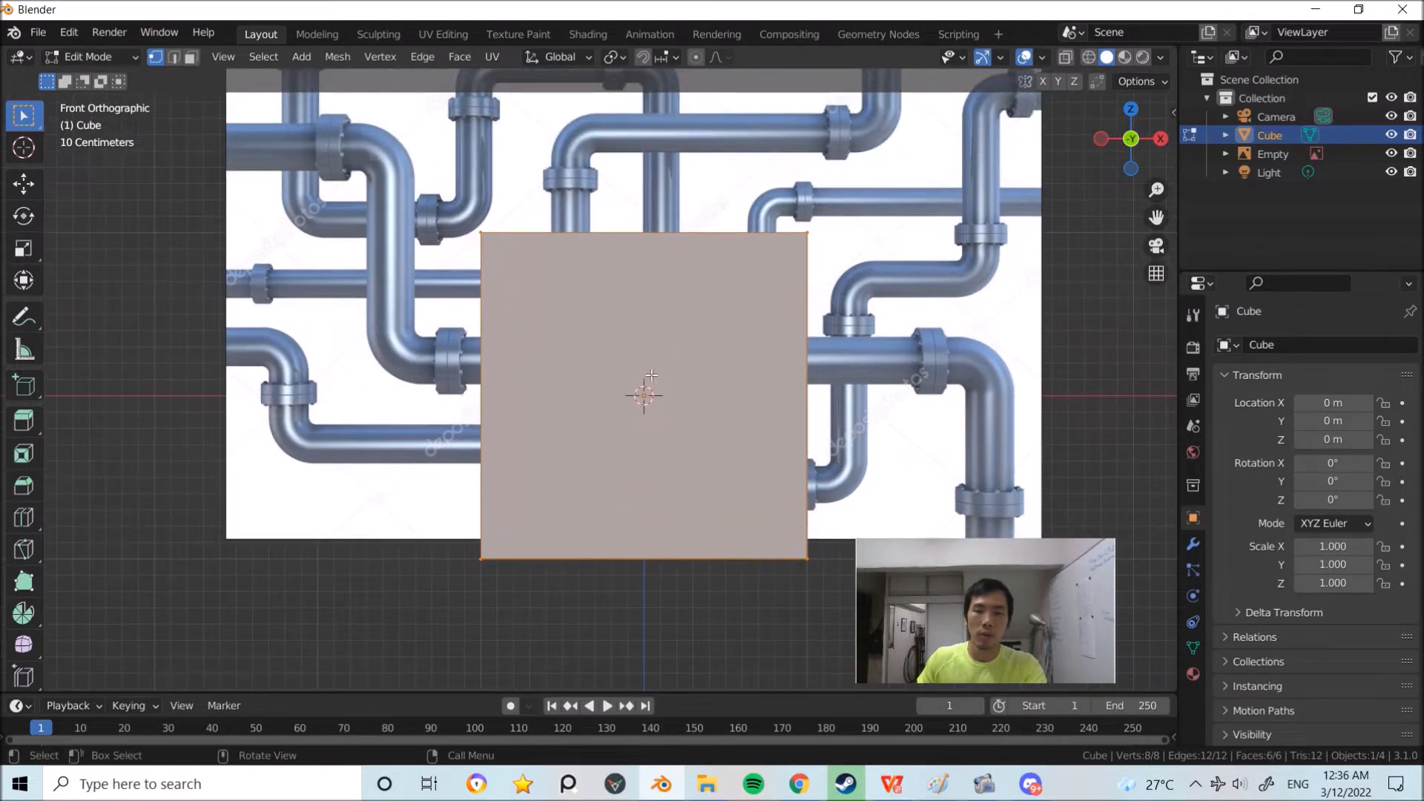
key(m)
click(642, 370)
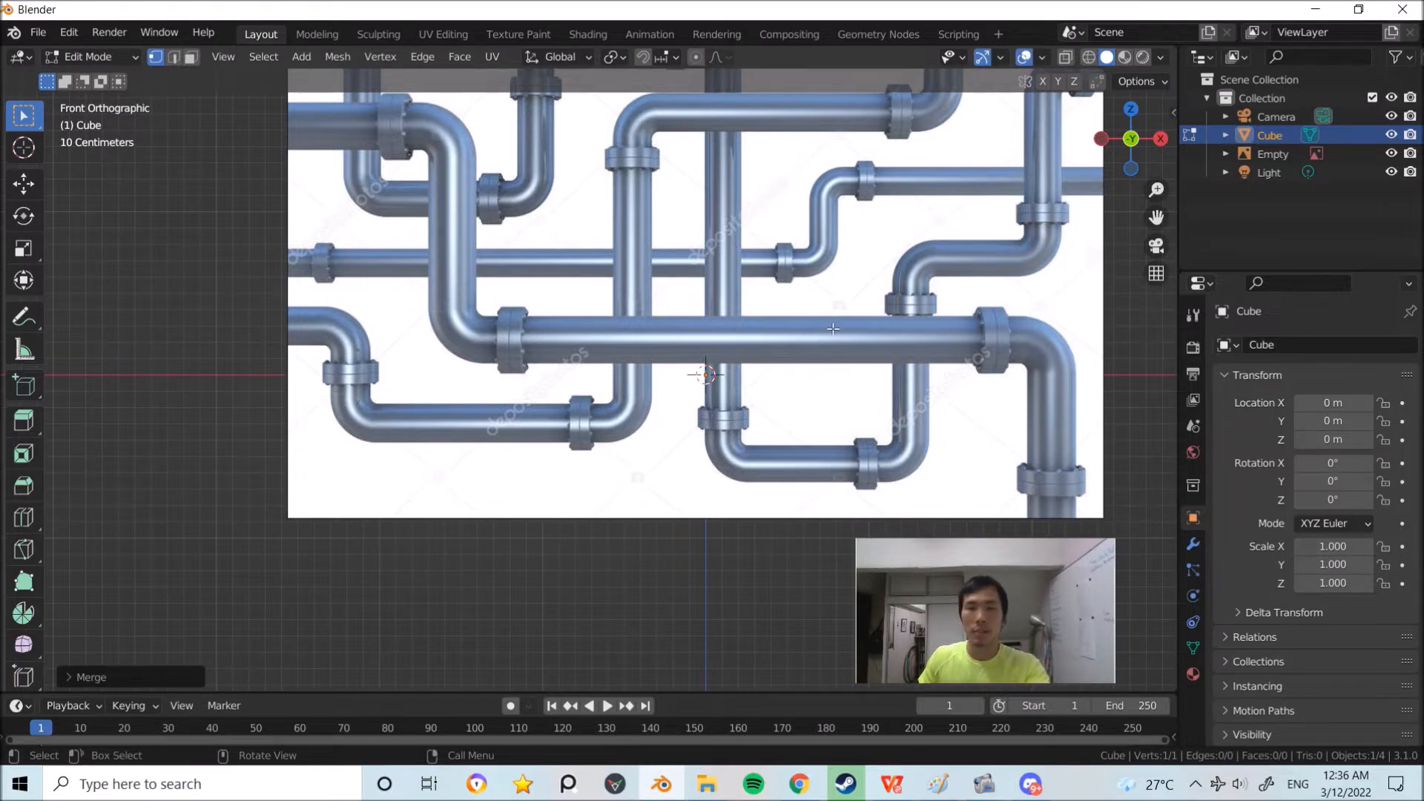
Step: Search the available commands for "merge" to review the merge options
key(F3)
key(BackSpace)
text(merge)
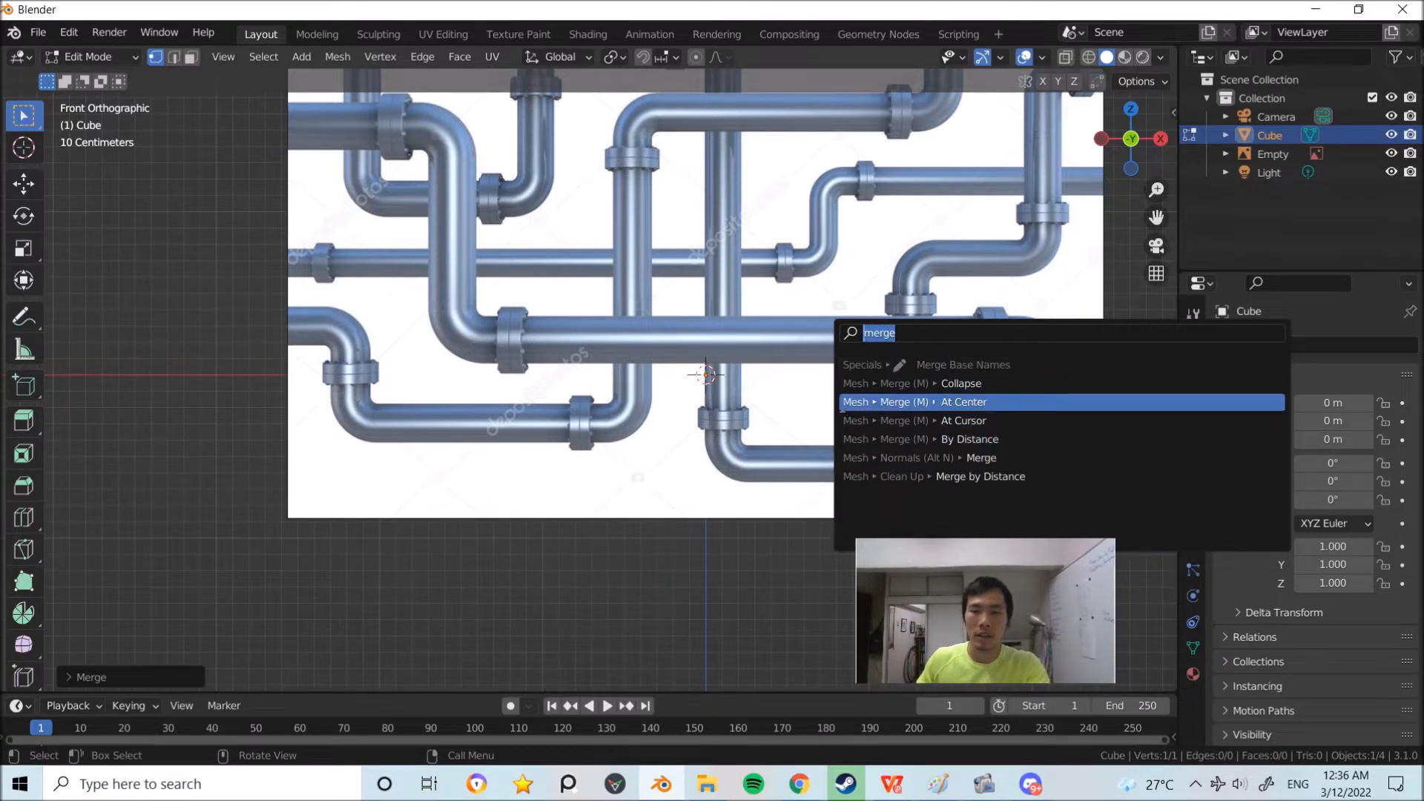
key(BackSpace)
click(710, 354)
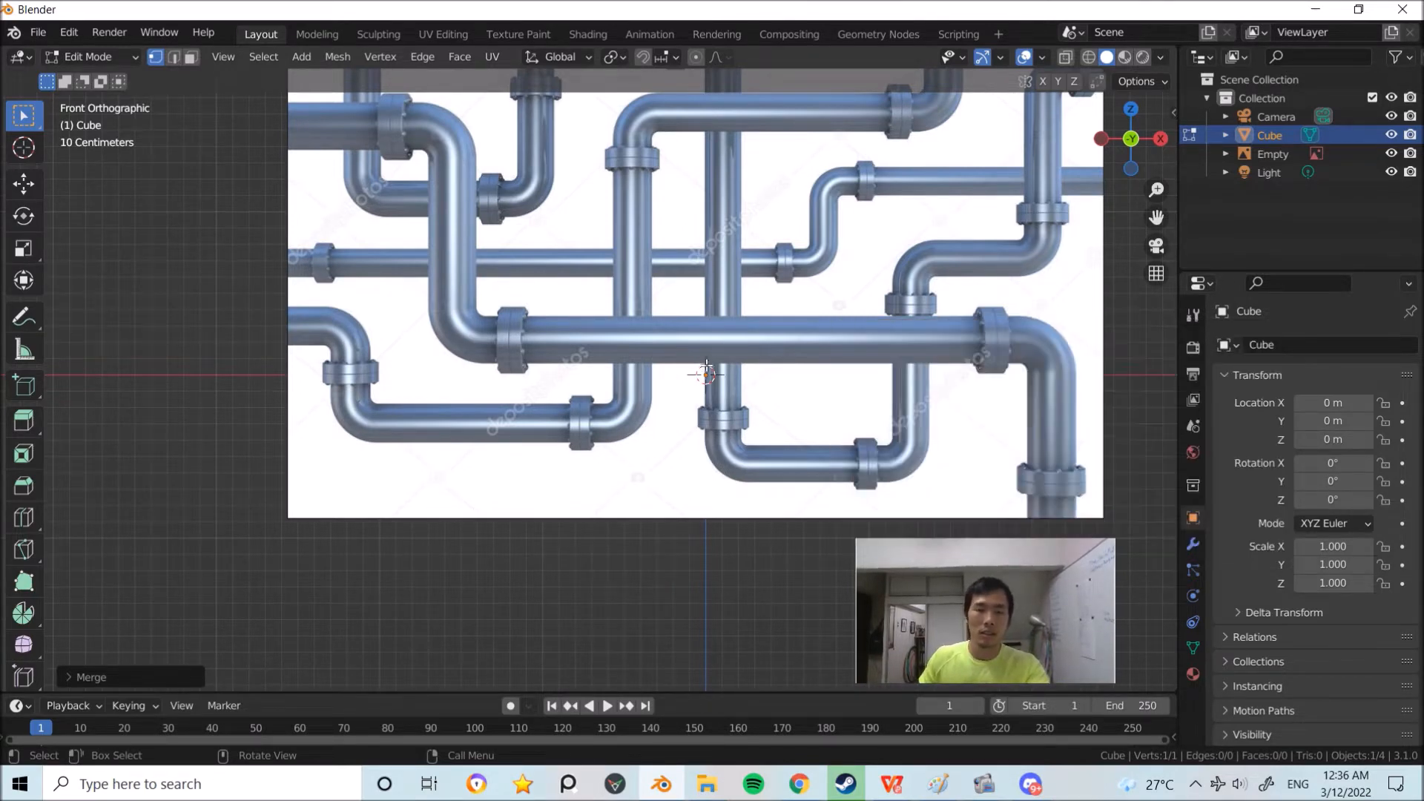
key(F3)
key(Escape)
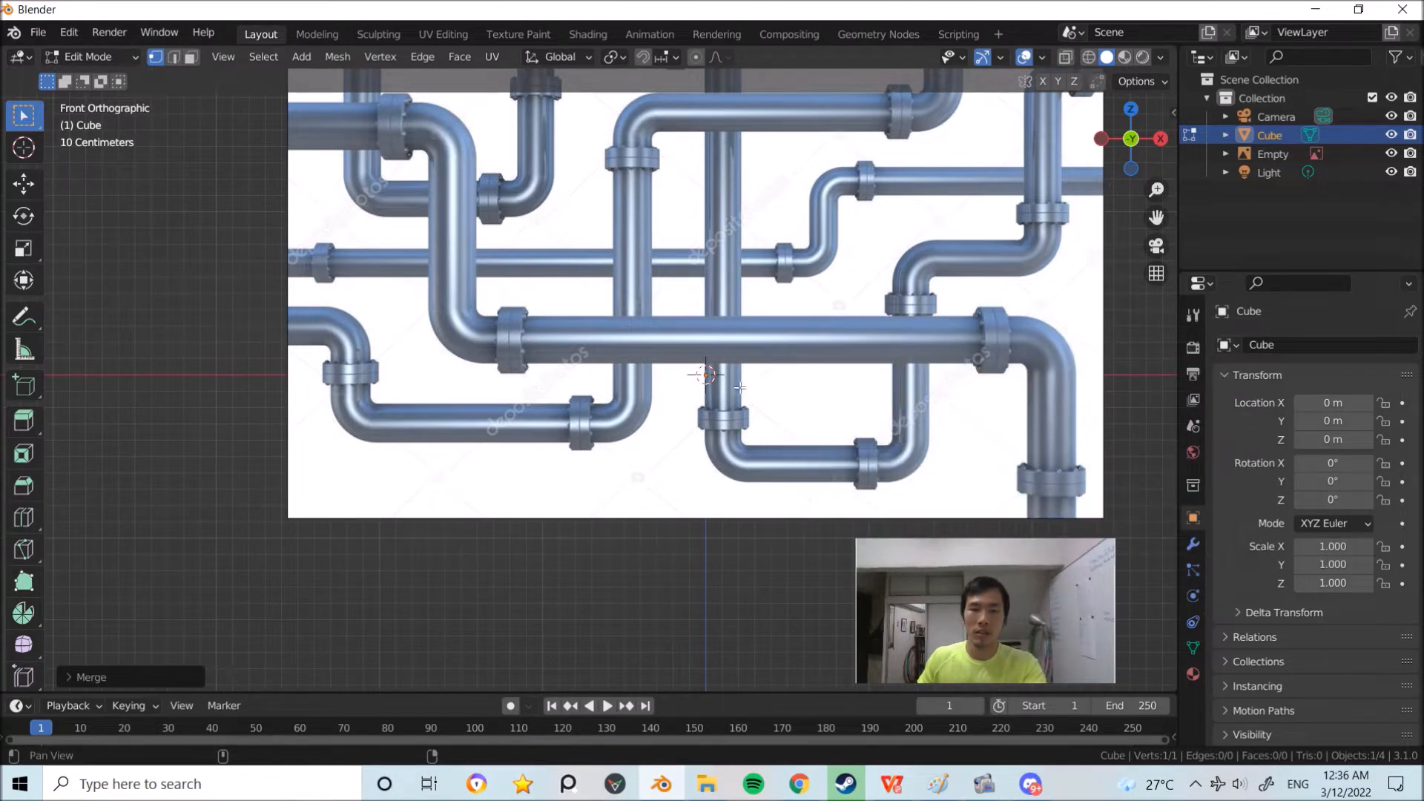
Step: Move the single vertex to the start of the lowest pipe at the reference image's left edge
shift+middle_drag(800, 390, 844, 400)
scroll(843, 399, up, 1)
key(g)
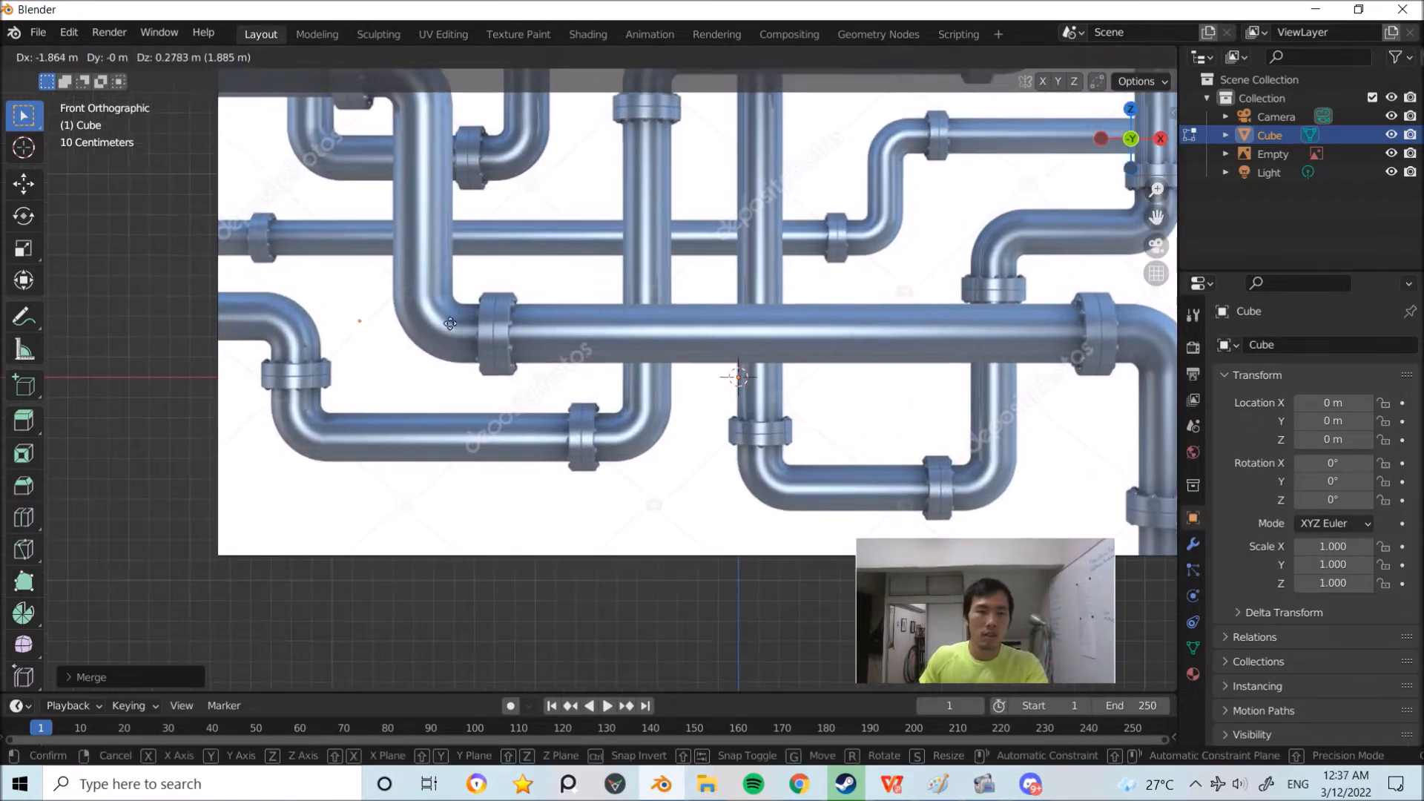
click(324, 323)
middle_drag(324, 323, 230, 222)
shift+middle_drag(219, 163, 365, 226)
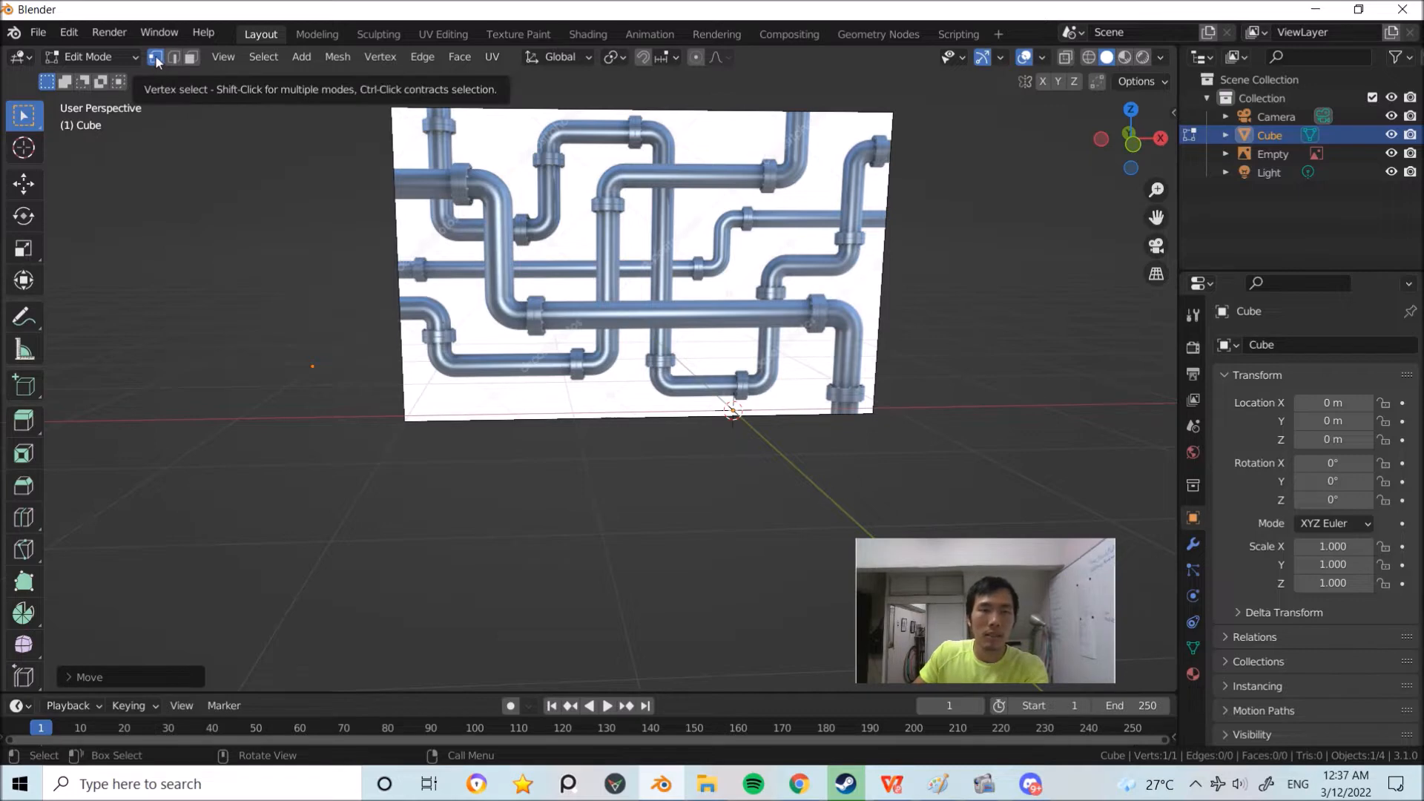
Step: Extrude the vertex along X to the pipe's first bend and adjust the new vertex's X position
key(KP_1)
scroll(398, 394, up, 11)
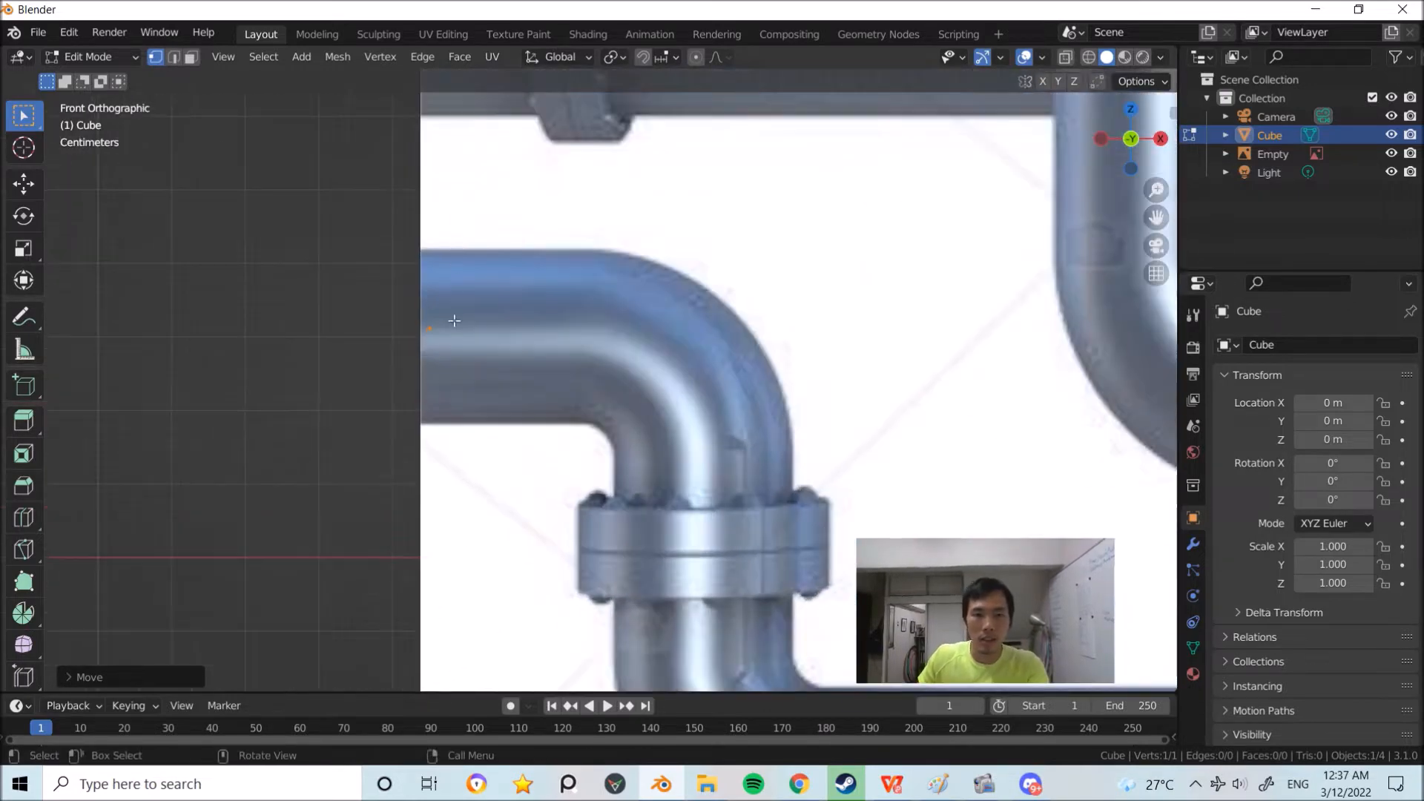
key(e)
key(x)
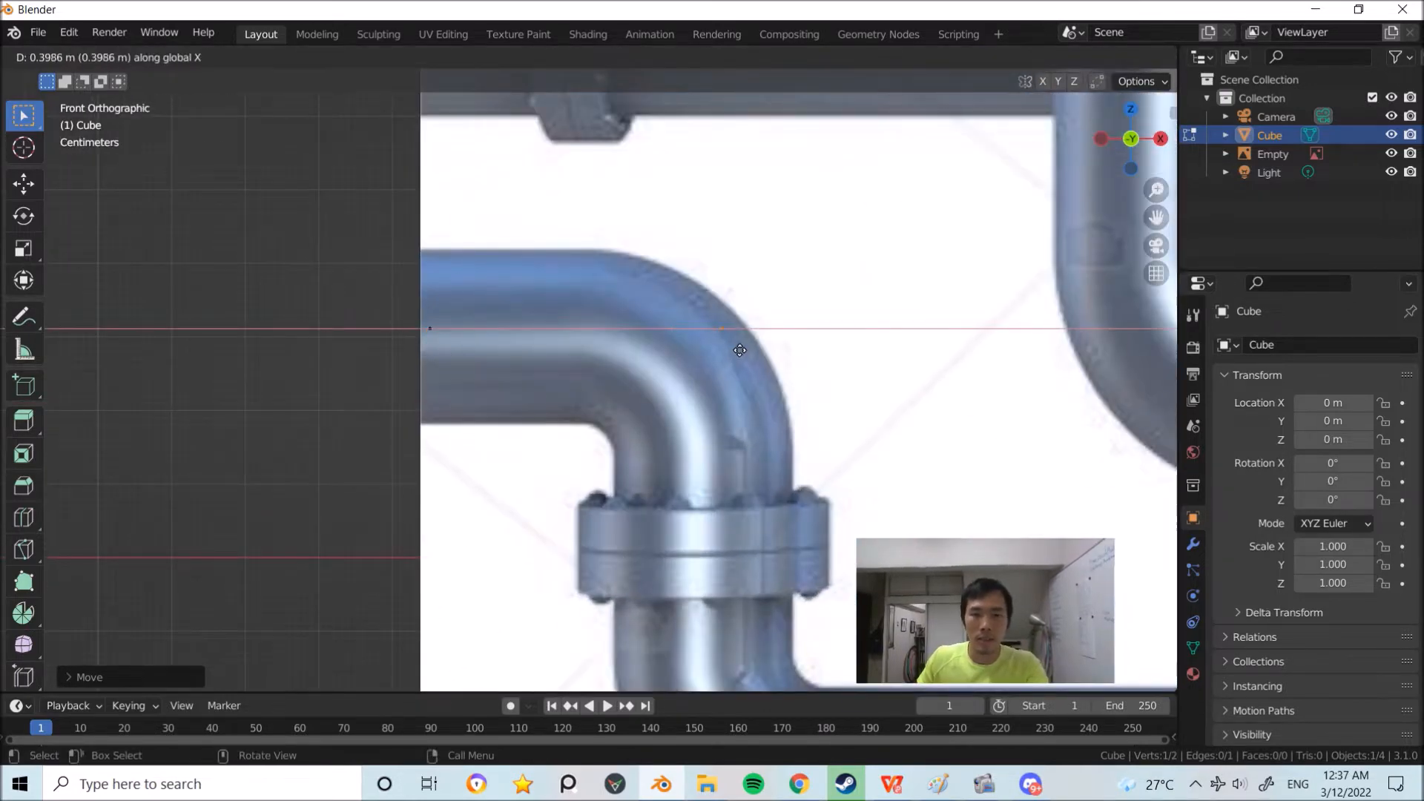
click(743, 361)
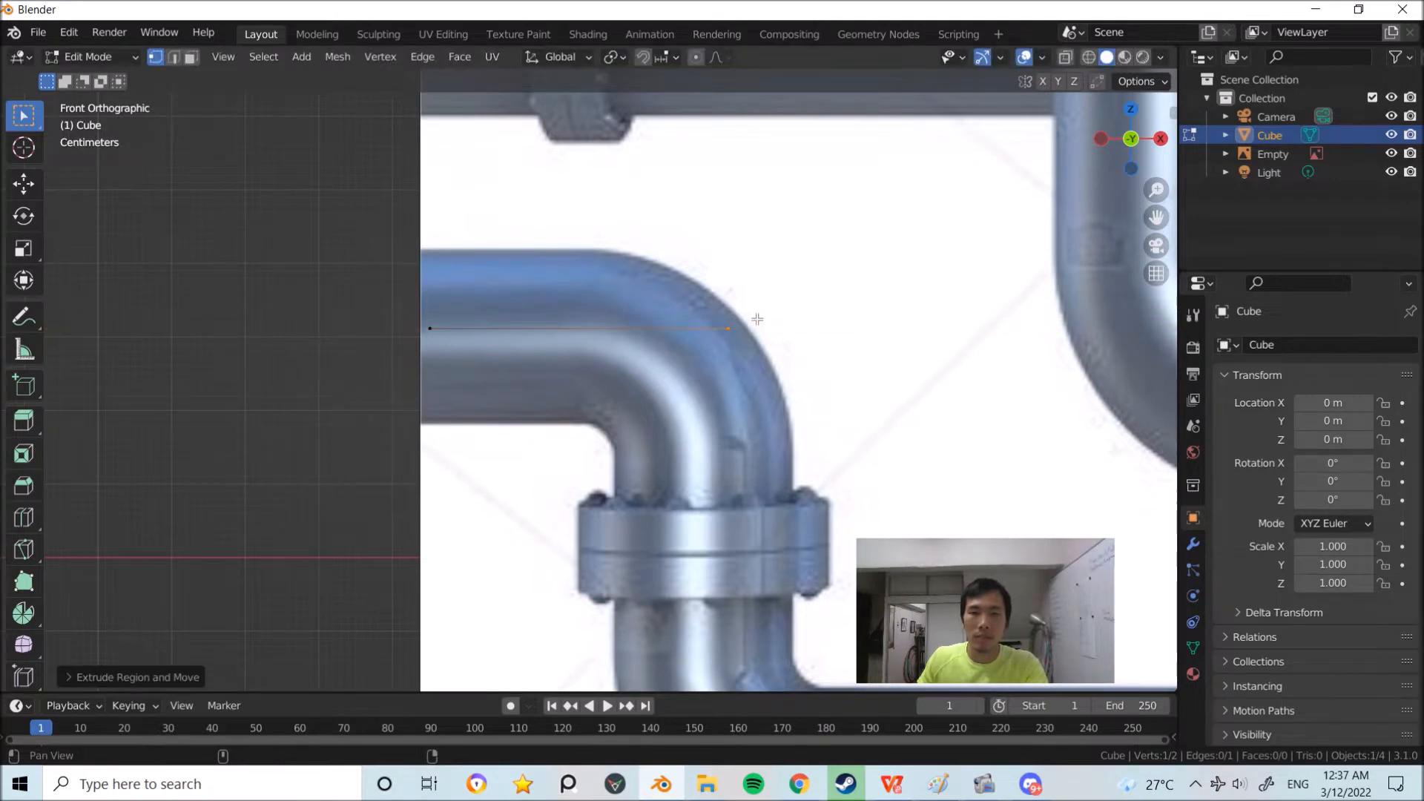
shift+middle_drag(758, 319, 735, 247)
scroll(736, 248, down, 5)
shift+middle_drag(771, 342, 707, 346)
scroll(706, 343, up, 1)
key(g)
key(x)
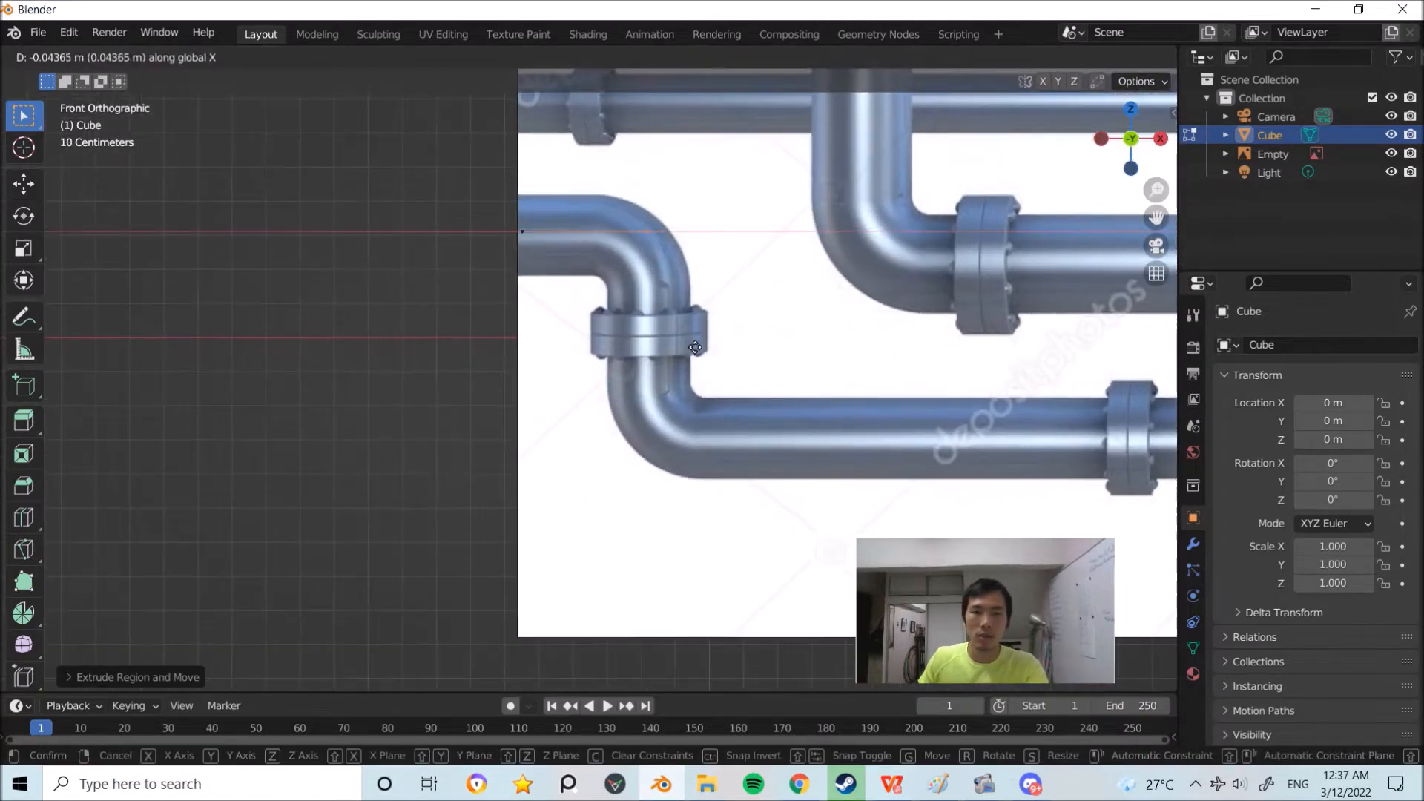
click(701, 349)
Step: Try to extrude further vertices from the pipe's first bend, along Y and downward
key(e)
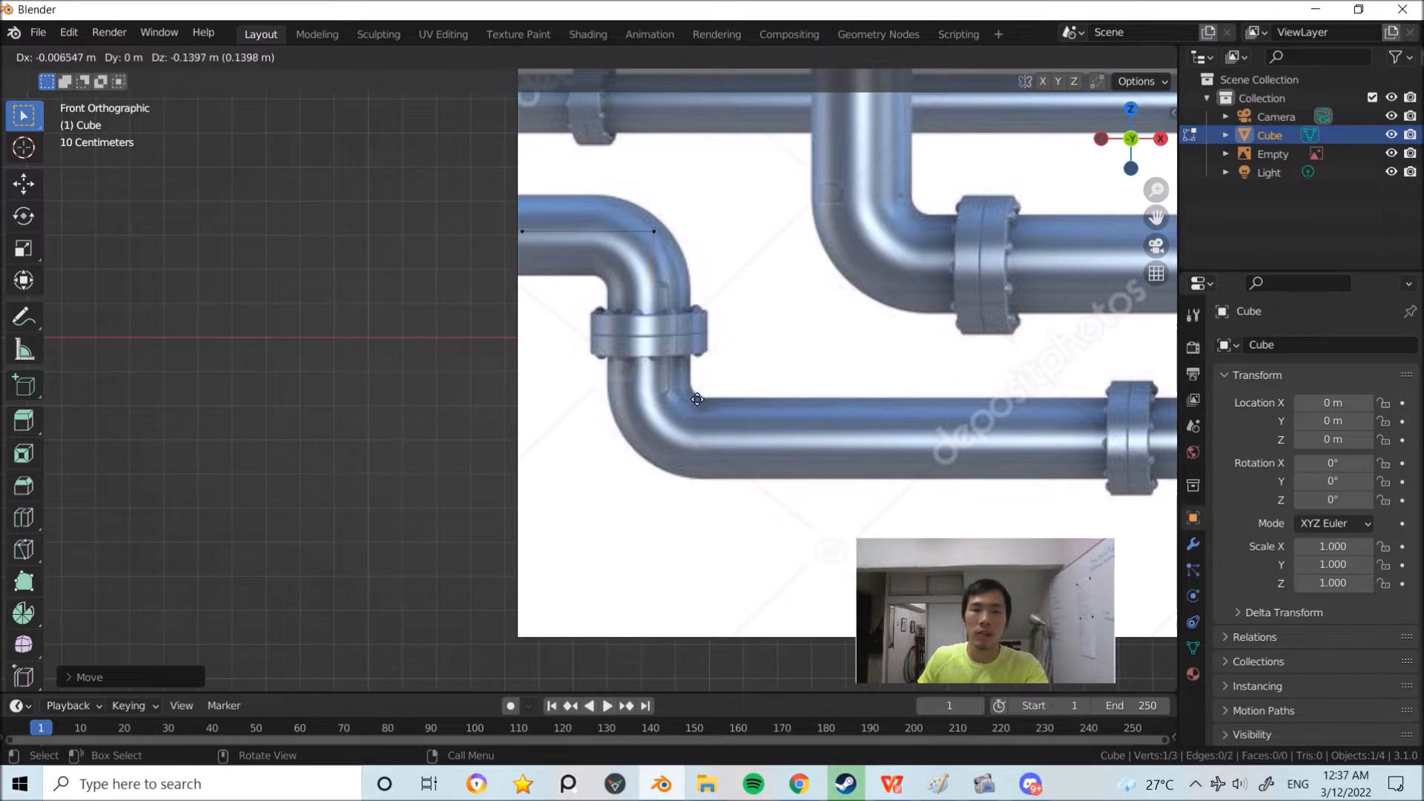
key(x)
key(y)
click(738, 369)
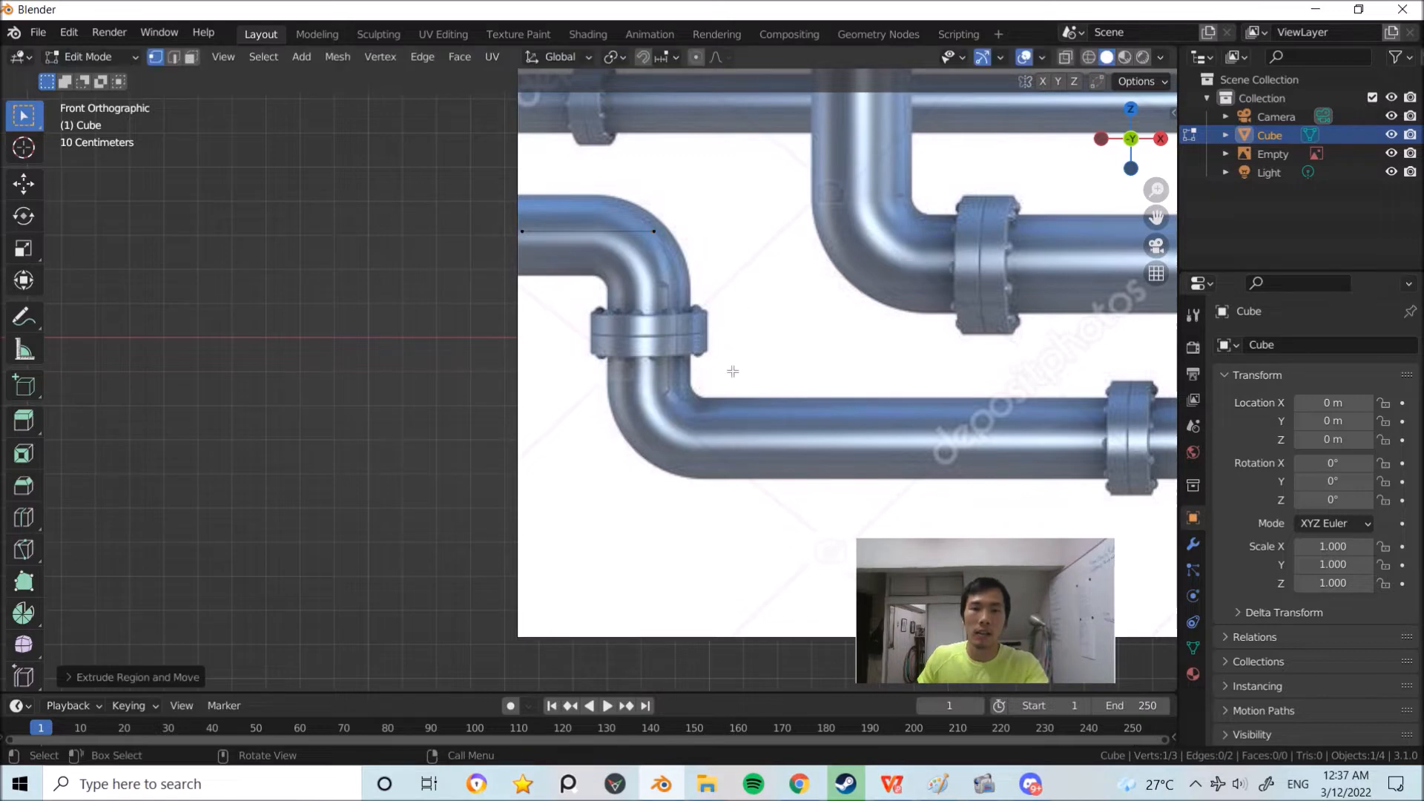
click(667, 236)
key(g)
right_click(676, 301)
key(e)
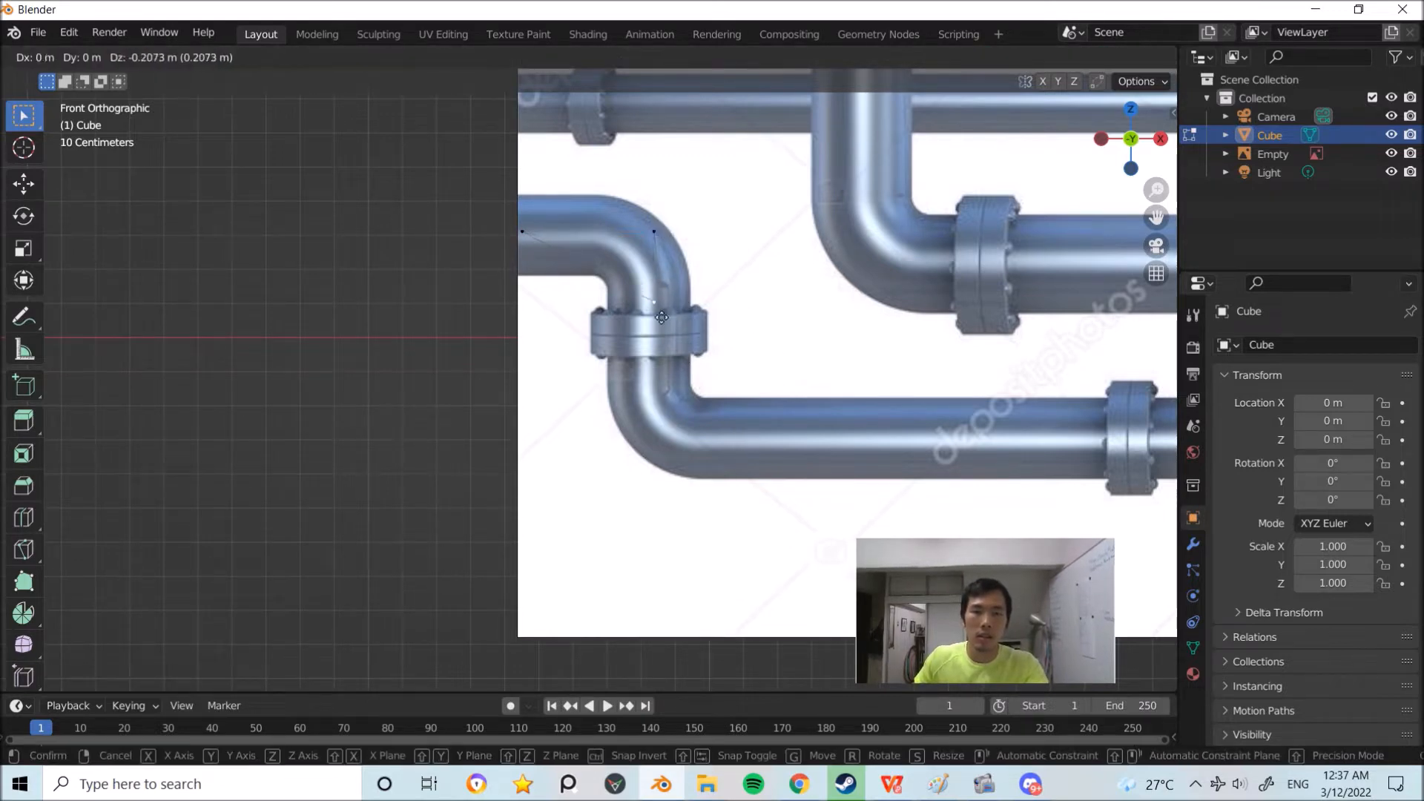
right_click(651, 310)
Step: Delete the misplaced extruded vertices, keeping only the pipe's starting vertex
ctrl+alt+drag(654, 302, 663, 241)
alt+drag(662, 241, 651, 407)
ctrl+alt+drag(691, 347, 703, 310)
click(899, 494)
click(1028, 503)
alt+shift+drag(1011, 470, 979, 480)
key(g)
right_click(919, 367)
drag(713, 495, 569, 378)
key(x)
click(609, 386)
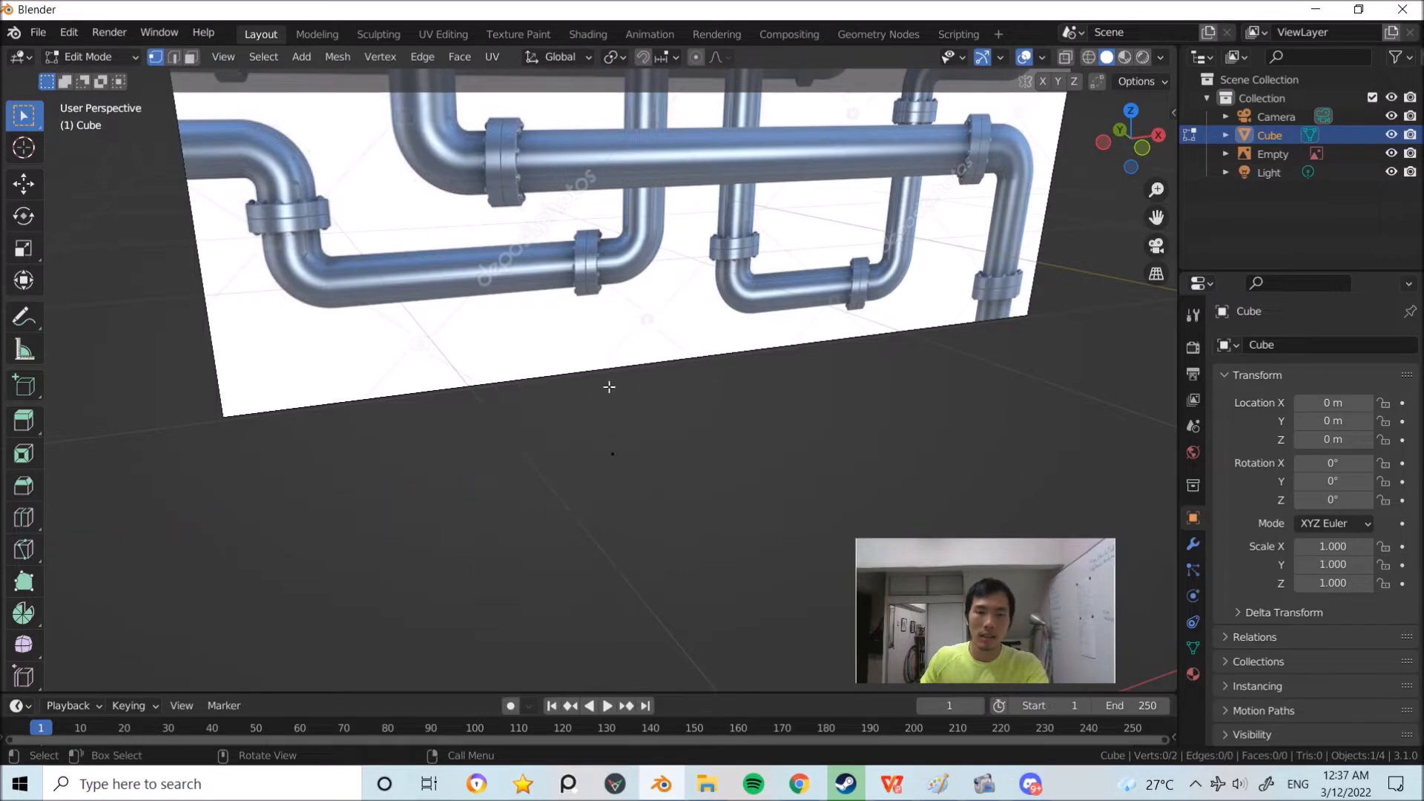
key(x)
click(595, 411)
Step: Extrude the starting vertex about 0.4 m along X to the center of the pipe's first bend
key(a)
ctrl+alt+drag(563, 422, 508, 491)
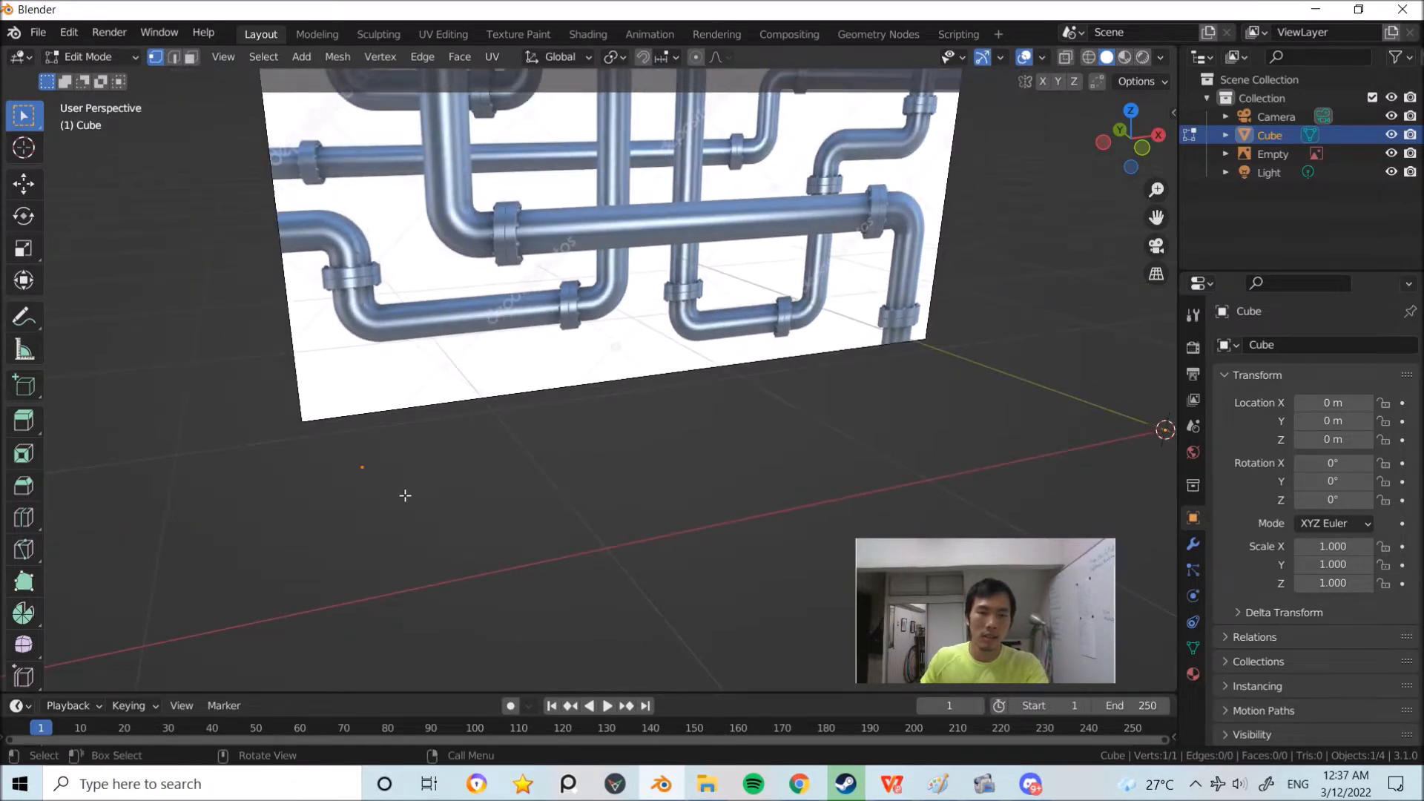
key(KP_1)
key(e)
key(x)
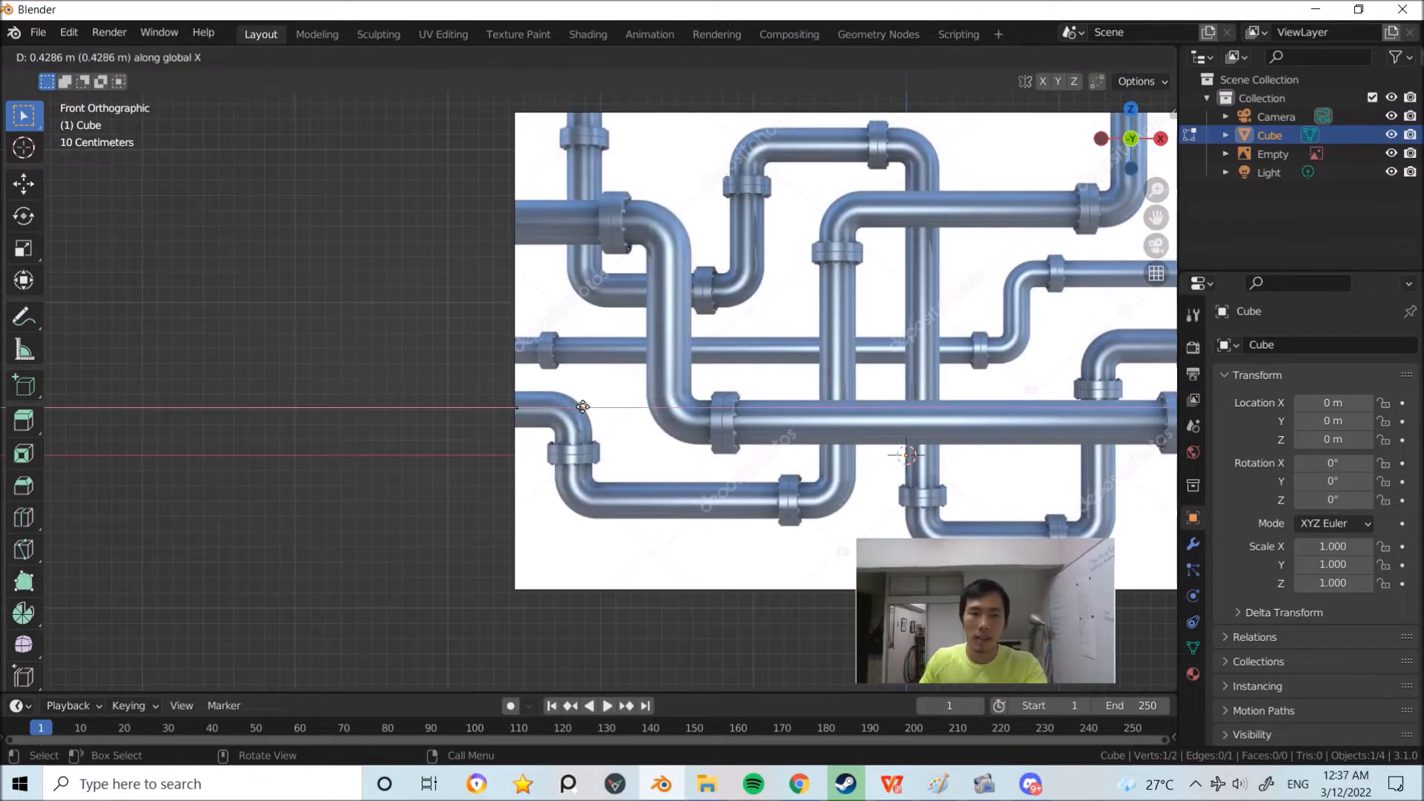
key(ctrl)
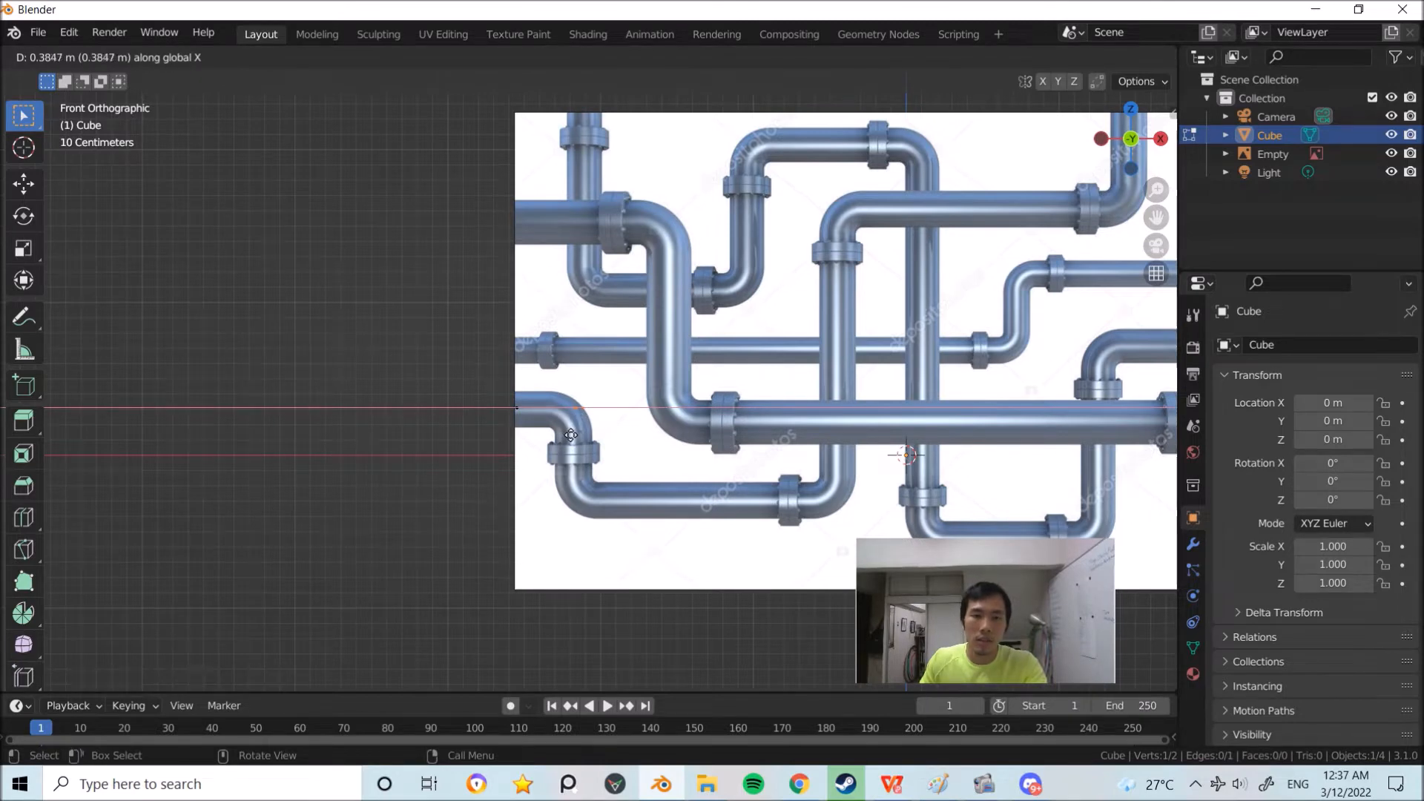
click(571, 423)
Step: Extrude the path down along Z to the second bend and along X to the third bend
scroll(571, 423, up, 4)
key(e)
key(z)
click(597, 516)
key(e)
key(x)
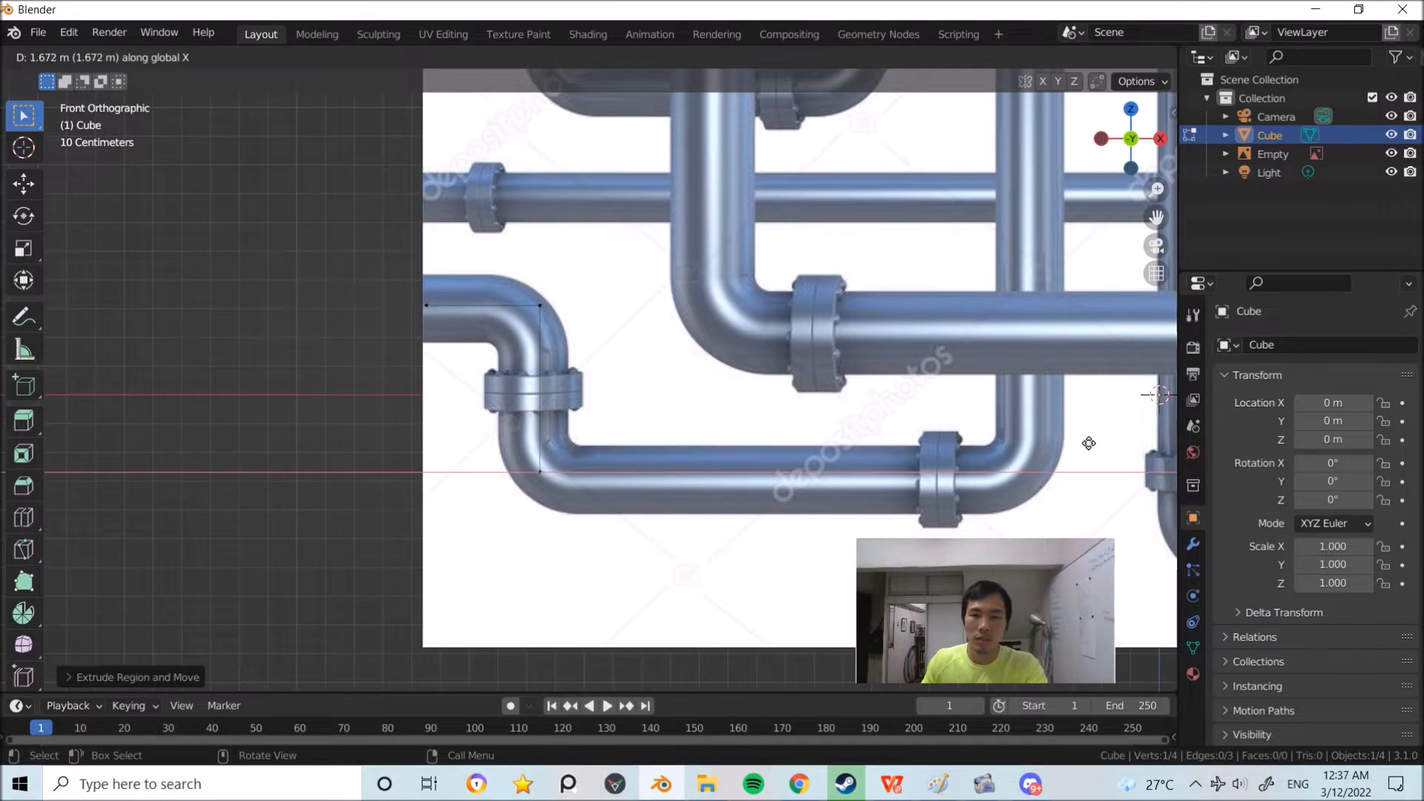
click(1031, 445)
Step: Extrude the path up along Z to the fourth bend and along X to the fifth bend
scroll(964, 334, down, 3)
key(e)
key(z)
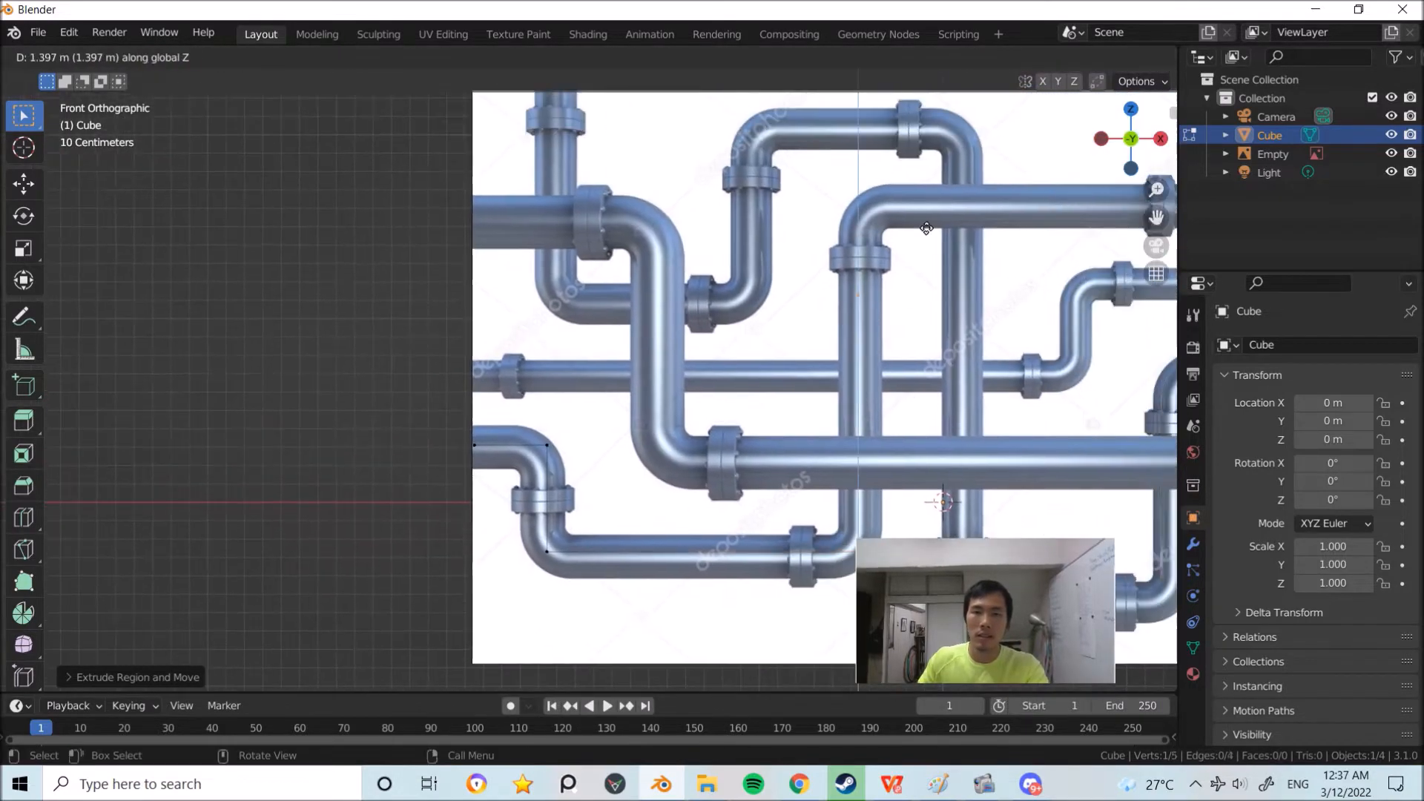
click(947, 161)
shift+middle_drag(1051, 187, 689, 247)
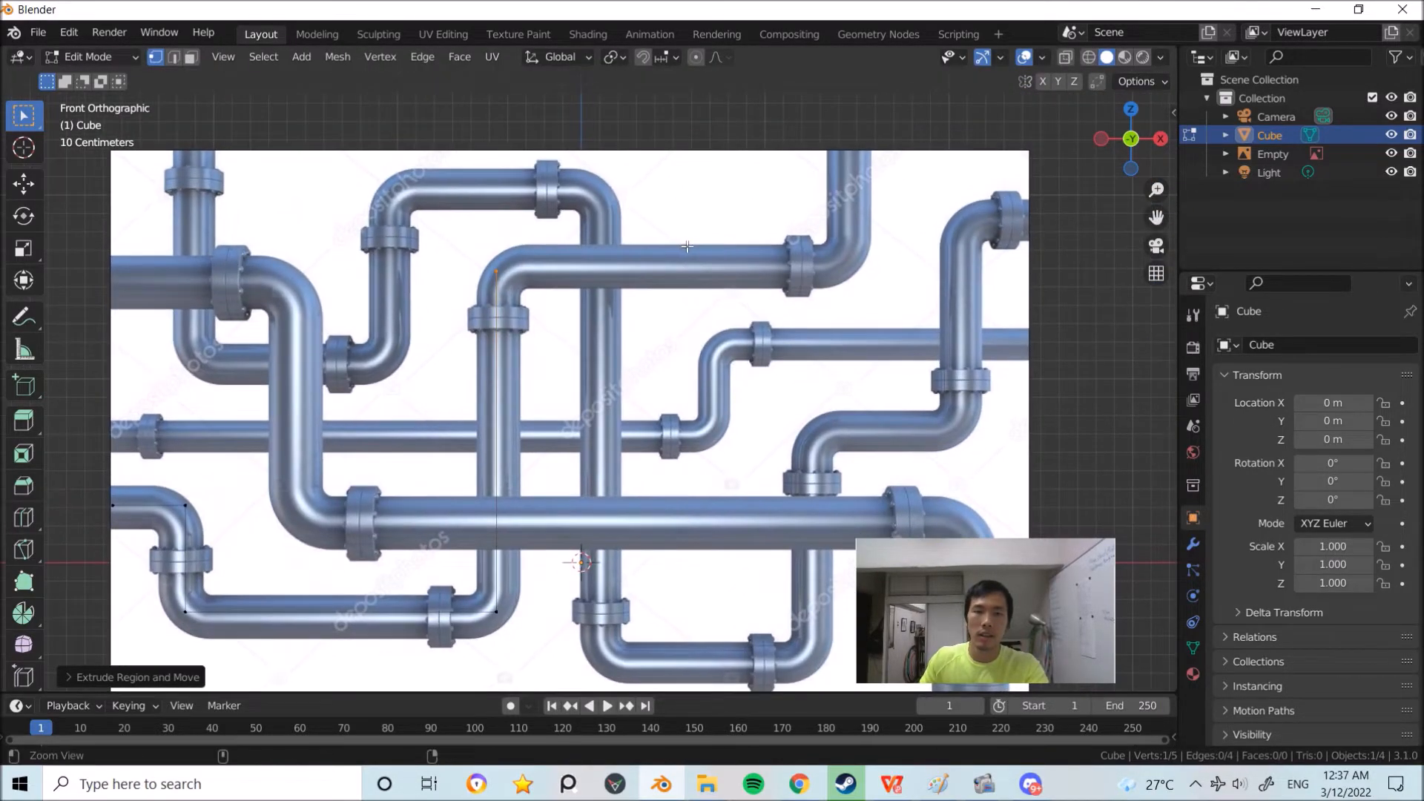
key(e)
key(x)
click(934, 248)
Step: Extrude the path's last vertex up along Z to the reference image's top edge
key(e)
key(z)
click(933, 298)
scroll(803, 309, down, 4)
scroll(803, 309, up, 2)
shift+middle_drag(647, 311, 732, 349)
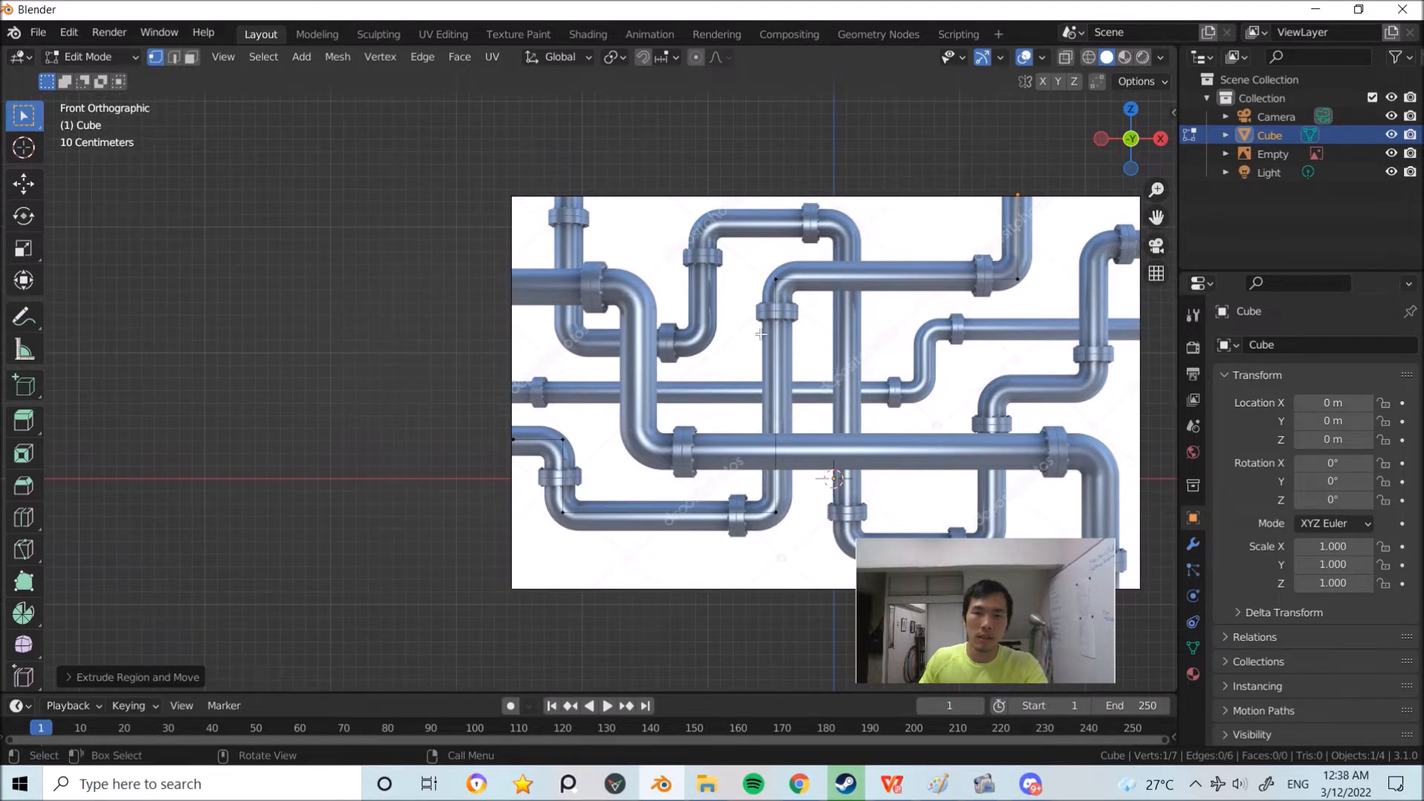
Step: Duplicate the traced pipe path and move the copy about 0.49 m toward the front along Y
click(555, 439)
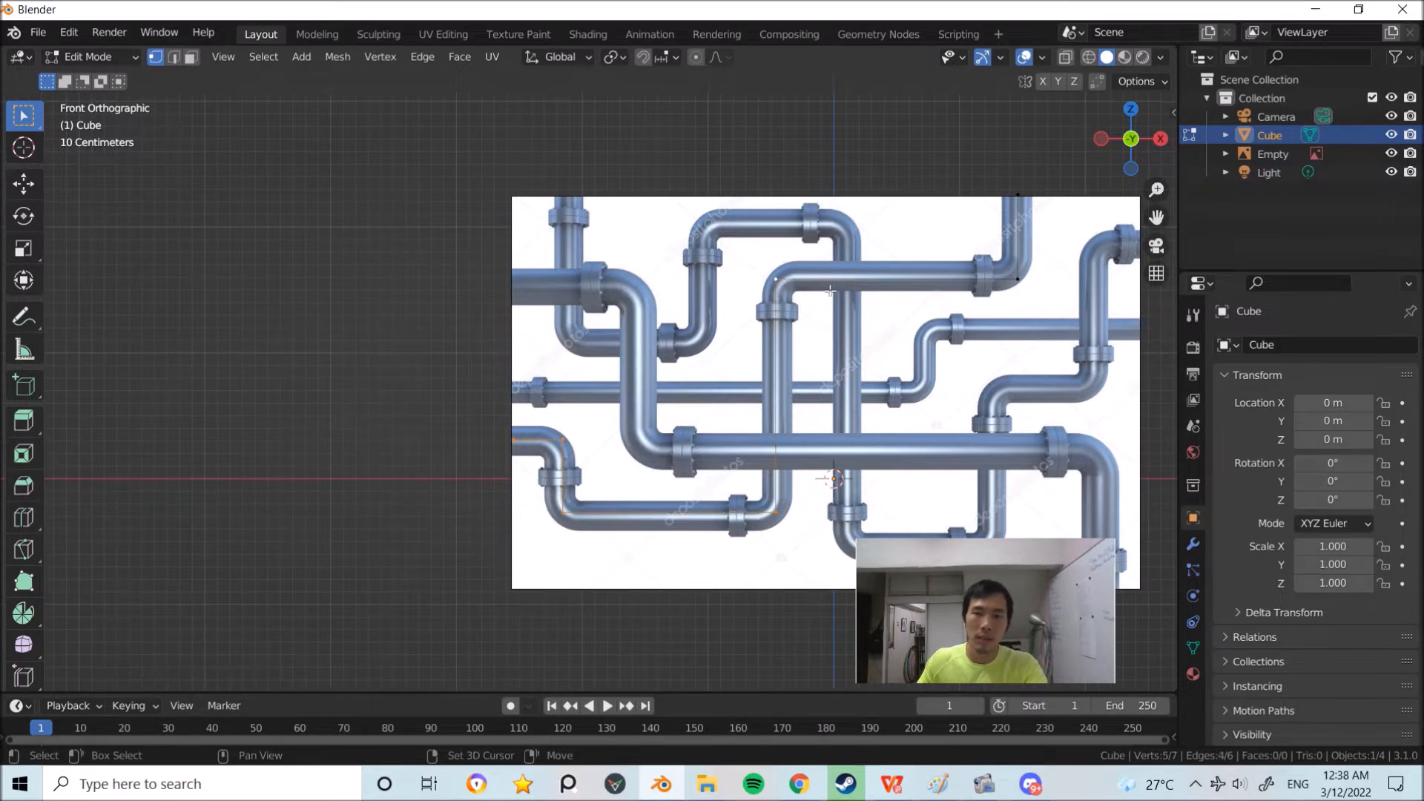
shift+click(1004, 270)
shift+middle_drag(1002, 270, 950, 258)
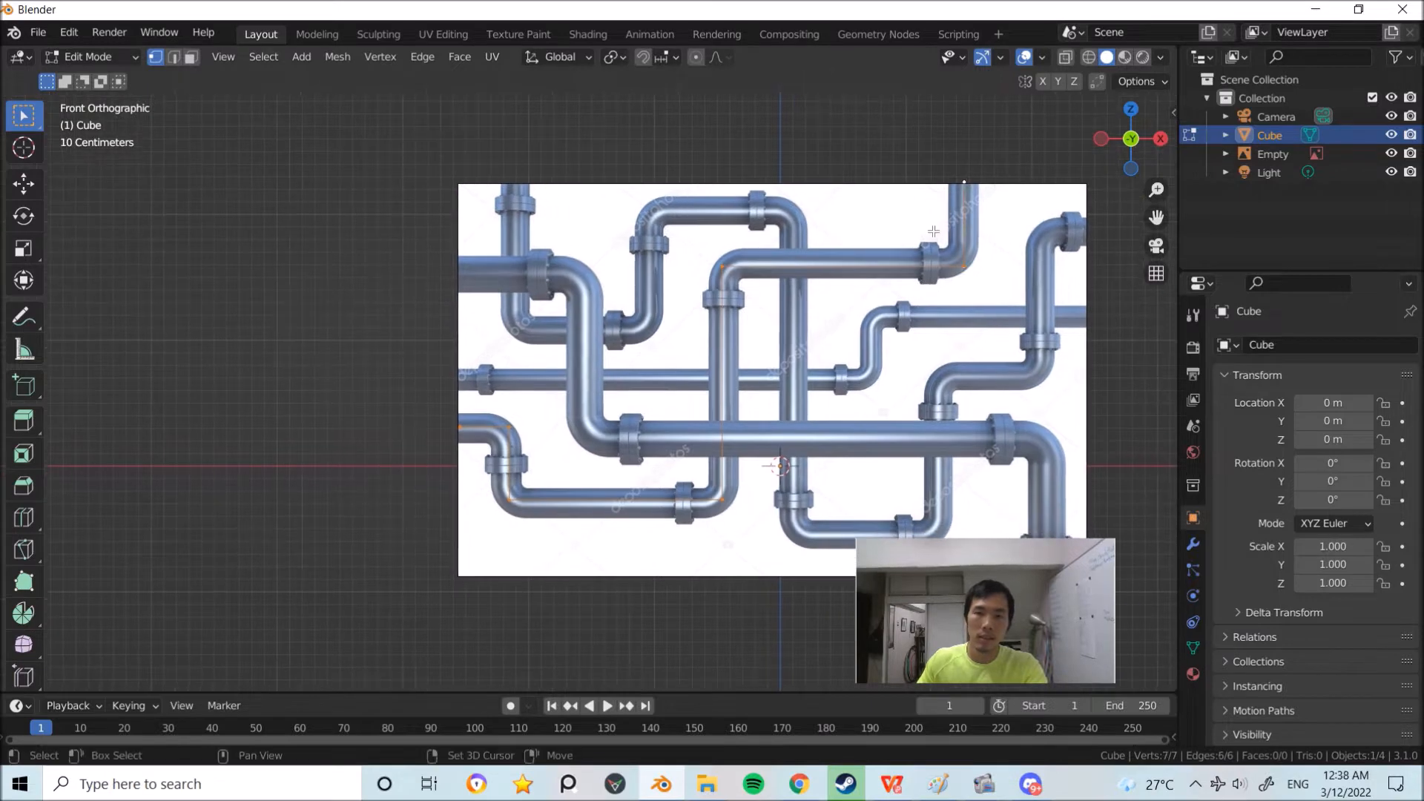
shift+middle_drag(764, 522, 919, 309)
key(Tab)
key(shift+d)
key(y)
click(957, 330)
middle_drag(959, 327, 884, 318)
Step: Move all vertices of the copied path up along Z to align its start with the thick pipe at the reference image's left edge
key(KP_1)
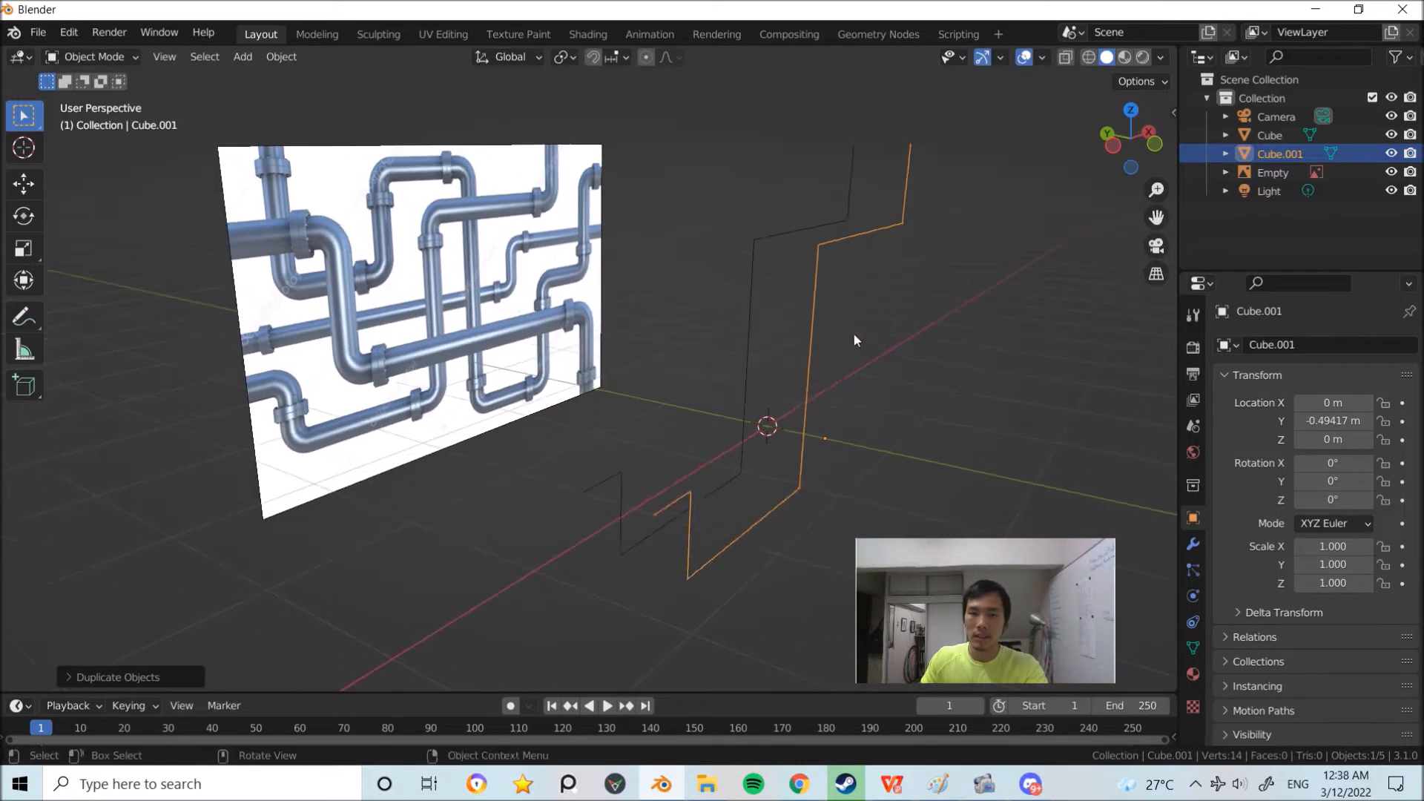
key(Tab)
key(KP_5)
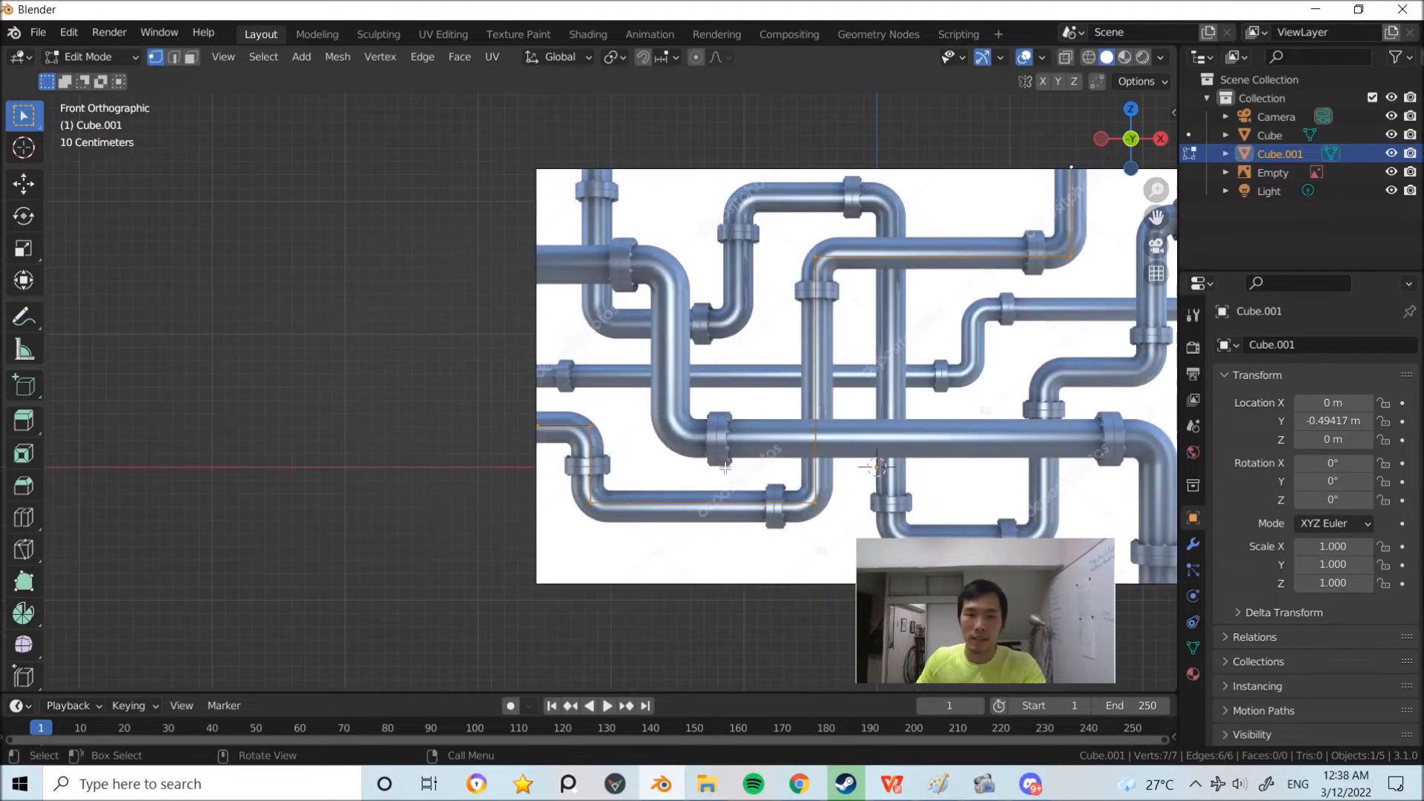
key(g)
key(z)
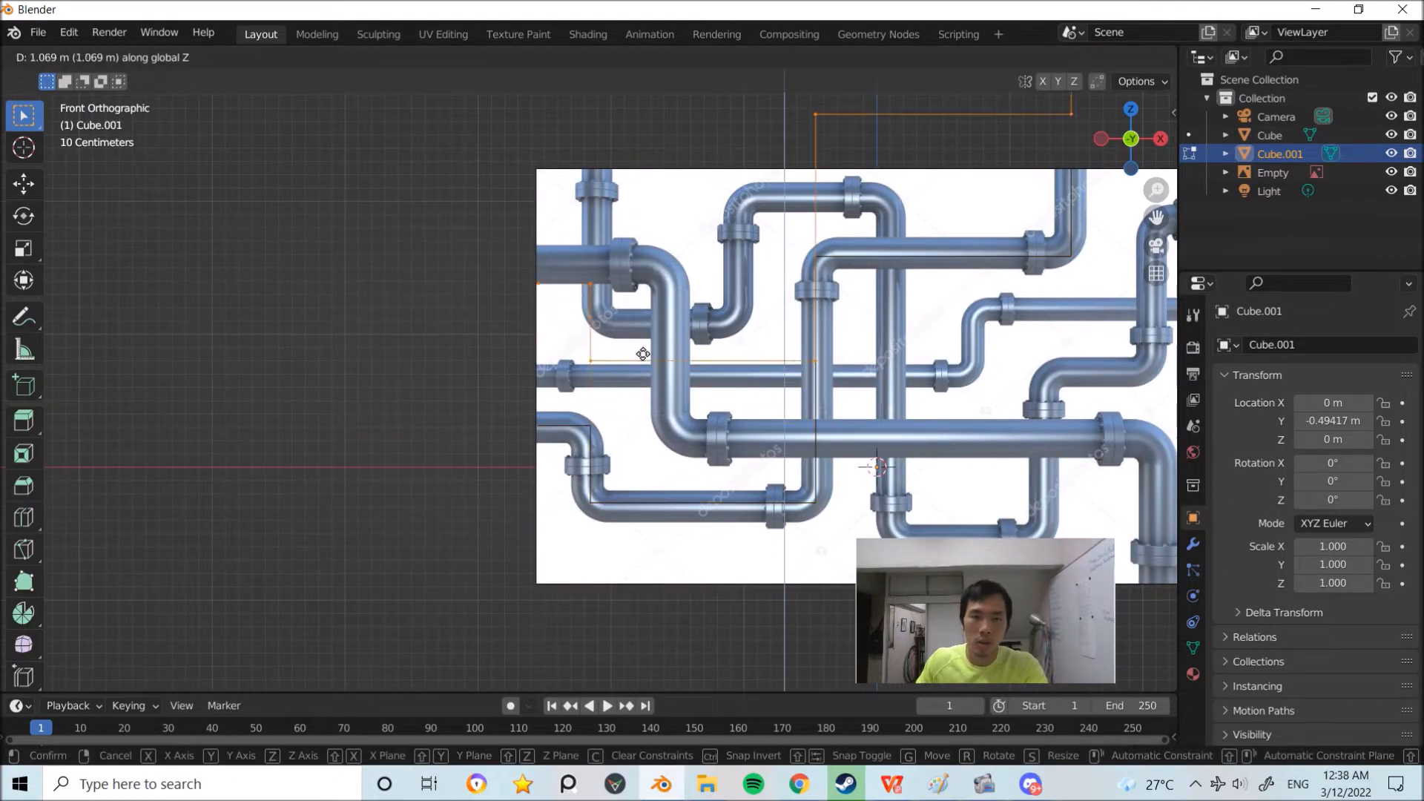
click(653, 342)
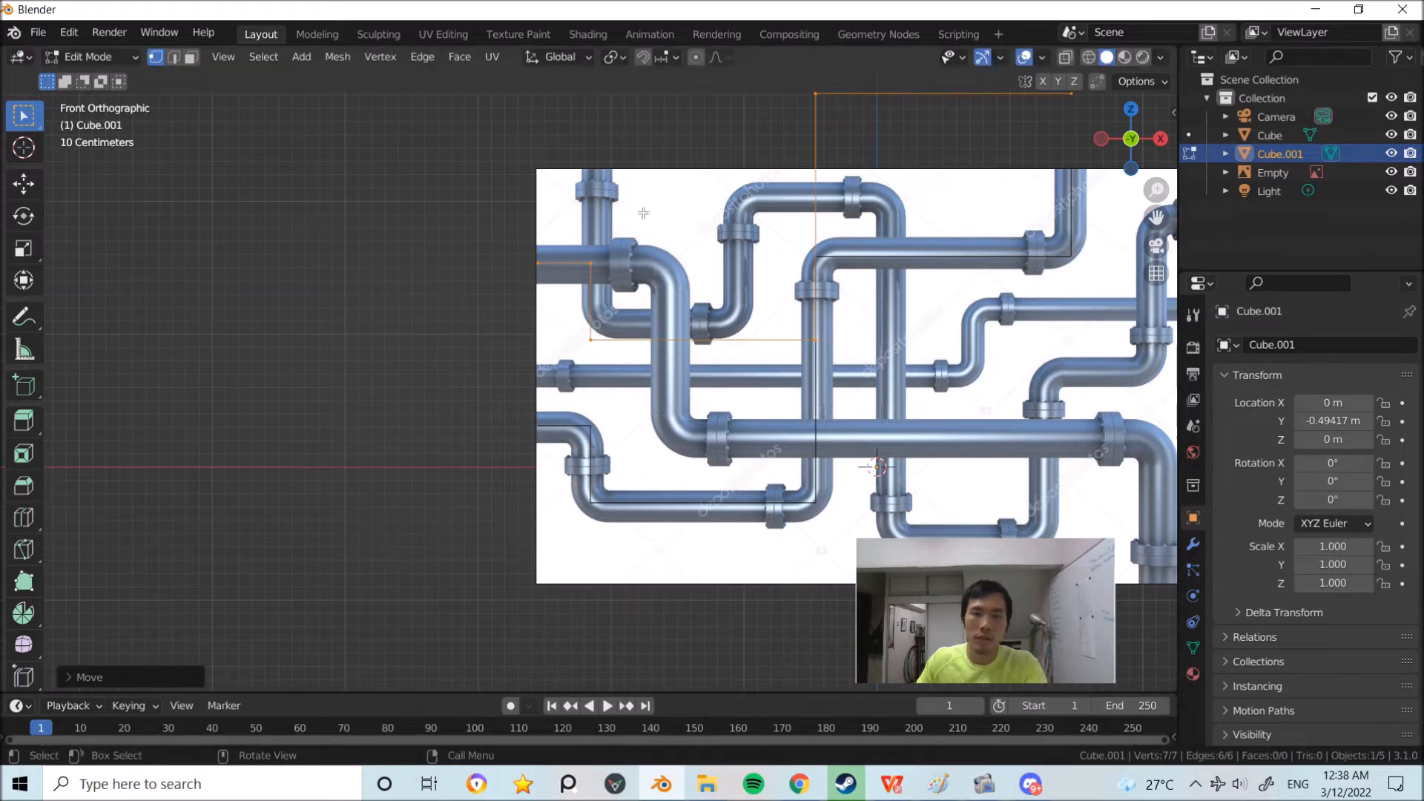
Step: Move the copied path's second and third vertices about 0.65 m along X to the thick pipe's first bend
key(g)
key(x)
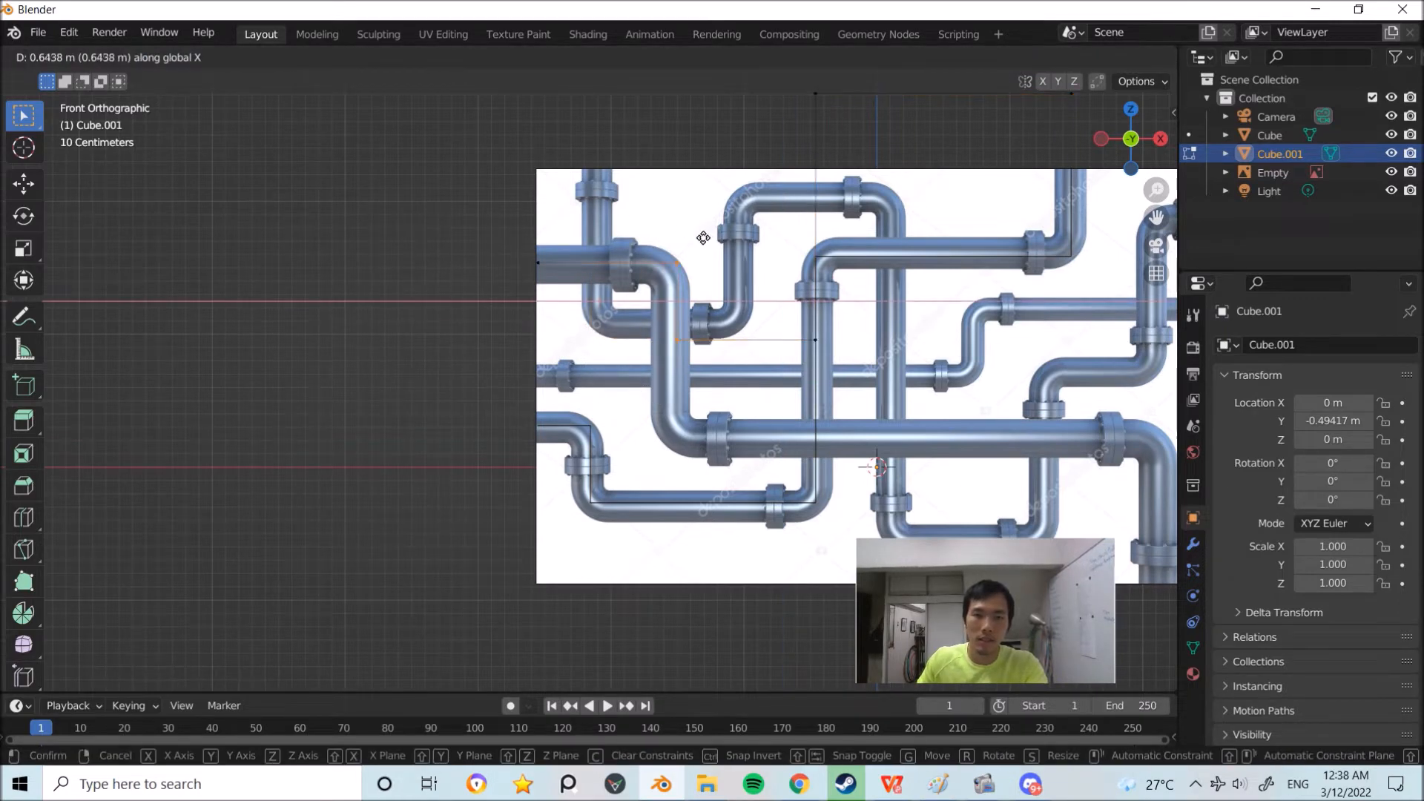
click(705, 237)
Step: Move the copied path's third and fourth vertices about 0.74 m down along Z to the thick pipe's second bend
drag(816, 377, 777, 328)
drag(651, 331, 646, 331)
shift+drag(842, 374, 764, 330)
shift+middle_drag(771, 328, 614, 317)
key(g)
key(x)
key(z)
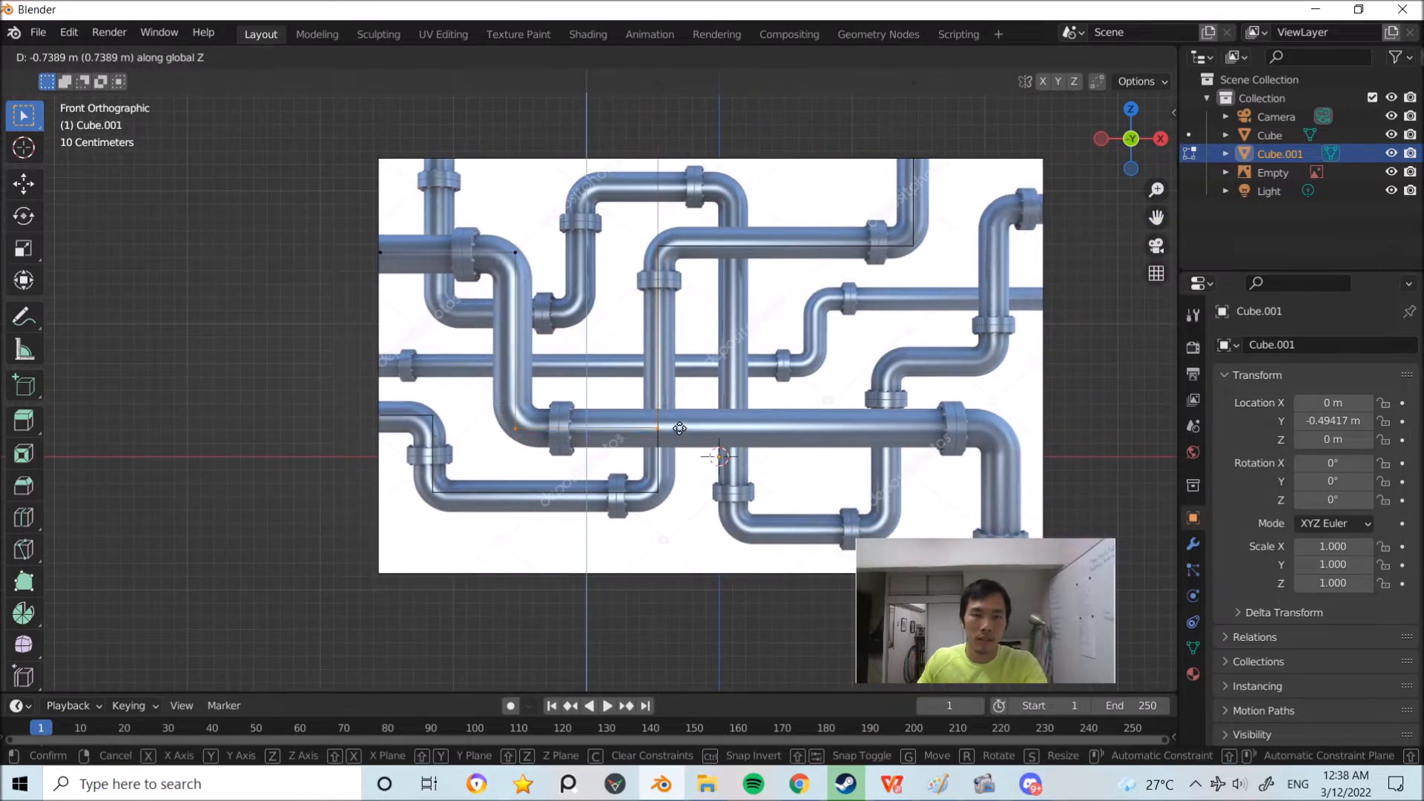
click(679, 428)
Step: Move the copied path's last four vertices along X to the thick pipe's final bend near the image's right edge
ctrl+middle_drag(680, 428, 768, 458)
drag(919, 493, 578, 100)
alt+shift+drag(773, 347, 704, 297)
ctrl+alt+drag(730, 318, 750, 275)
mouse_move(751, 300)
alt+shift+mouse_down()
mouse_move(736, 287)
mouse_move(743, 324)
alt+shift+mouse_up()
alt+shift+drag(742, 324, 733, 338)
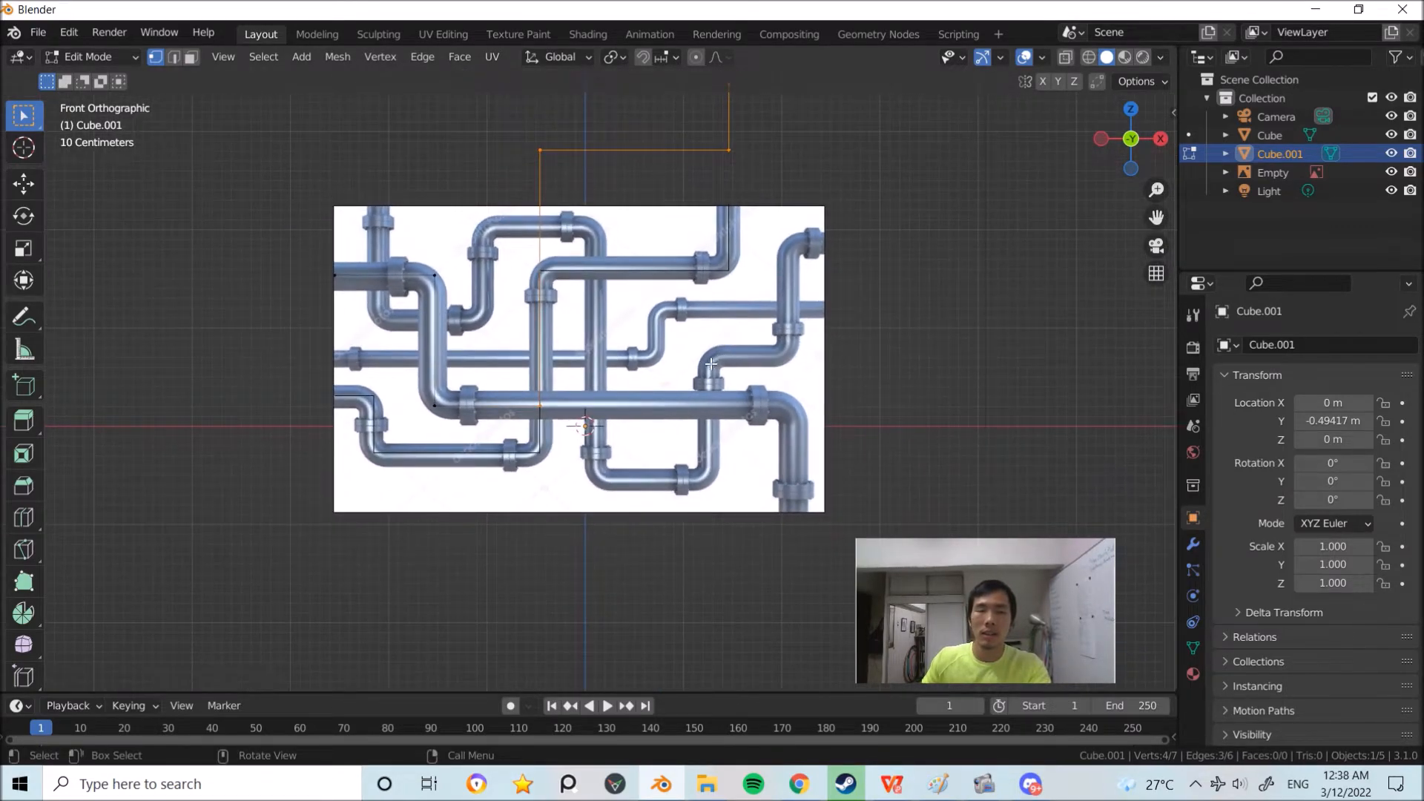
key(g)
key(x)
click(959, 332)
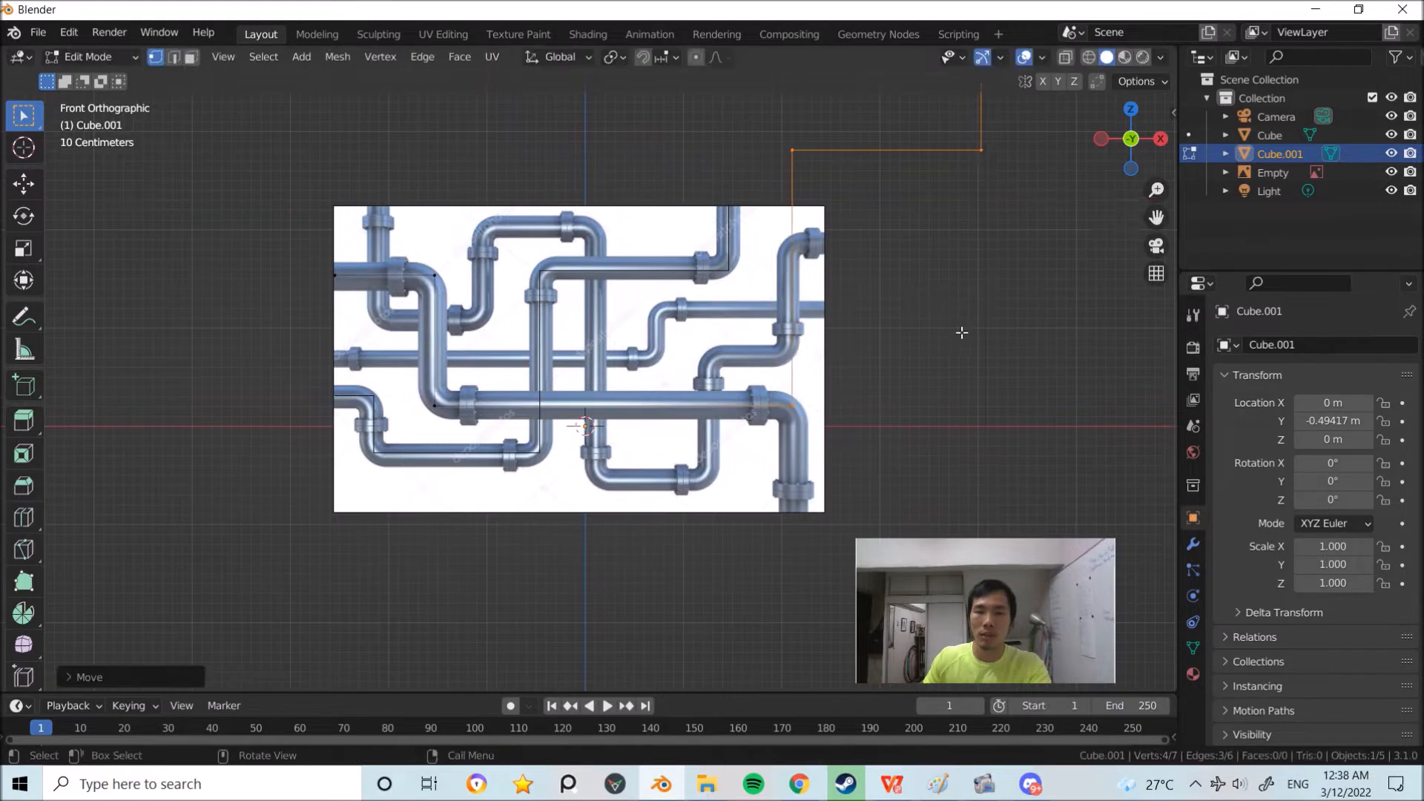
Step: Move the copied path's last three vertices down along Z to below the reference image's bottom edge
drag(1067, 269, 767, 71)
alt+shift+drag(918, 191, 884, 295)
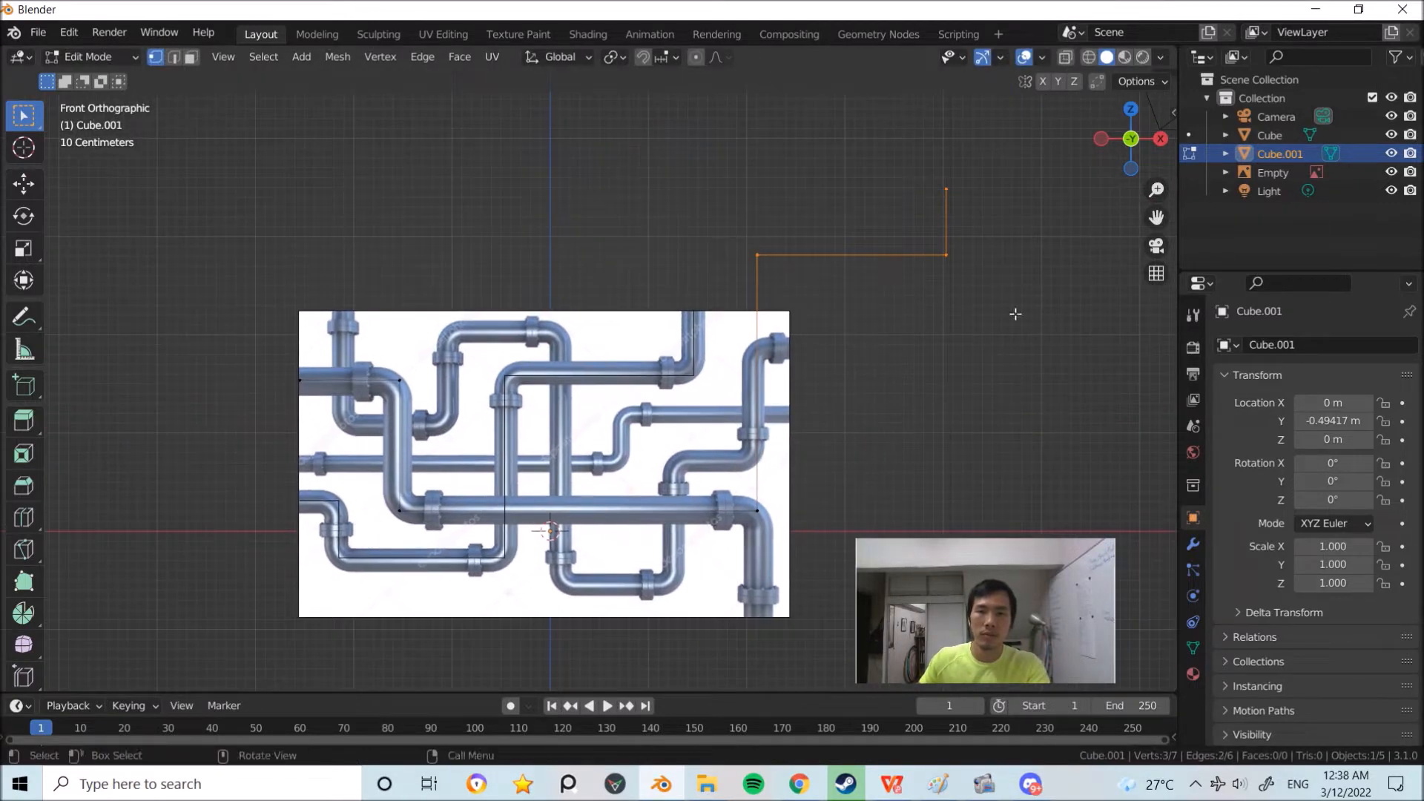
alt+shift+drag(888, 390, 834, 260)
key(g)
key(z)
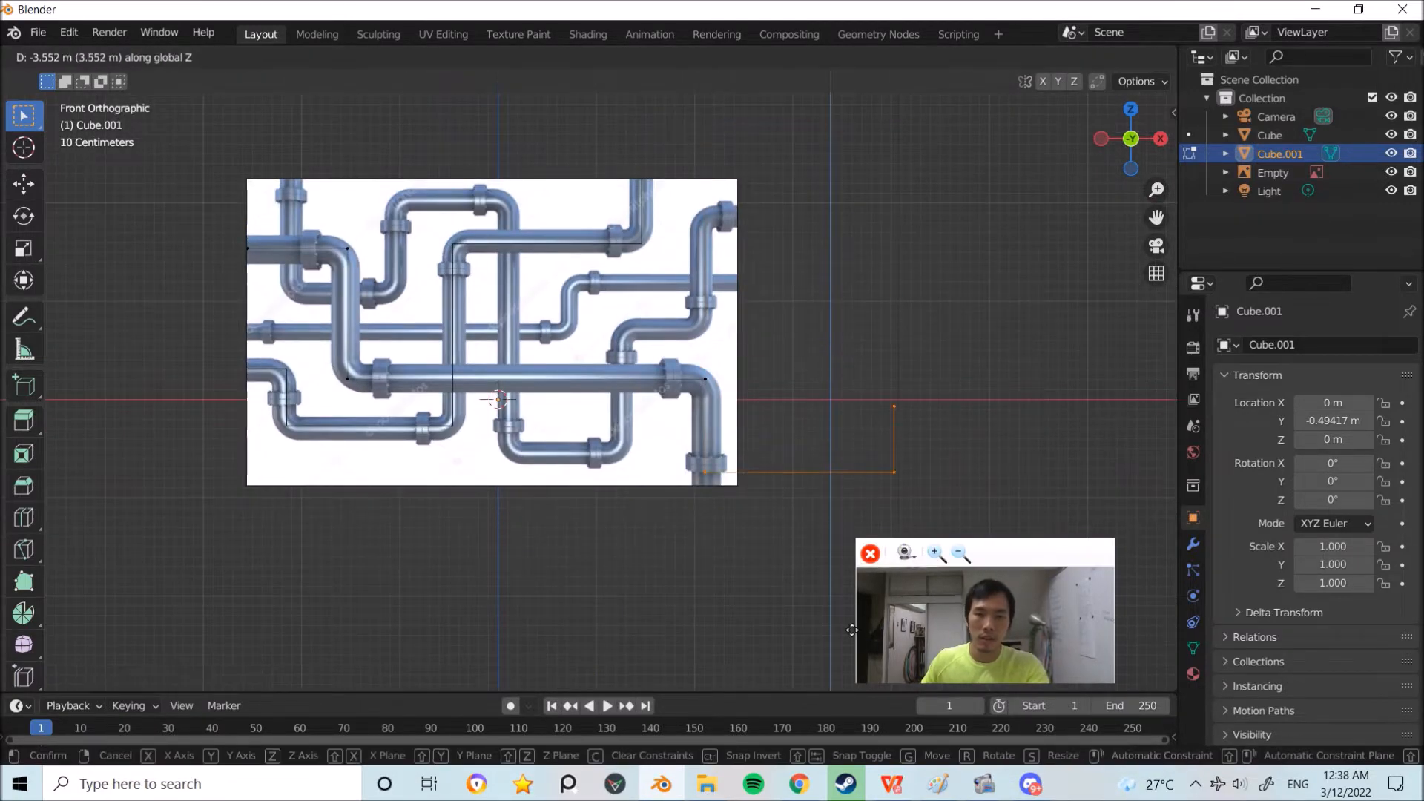
click(780, 670)
Step: Delete the two surplus vertices at the end of the thick pipe's path
shift+middle_drag(749, 611, 693, 527)
drag(933, 468, 760, 303)
key(x)
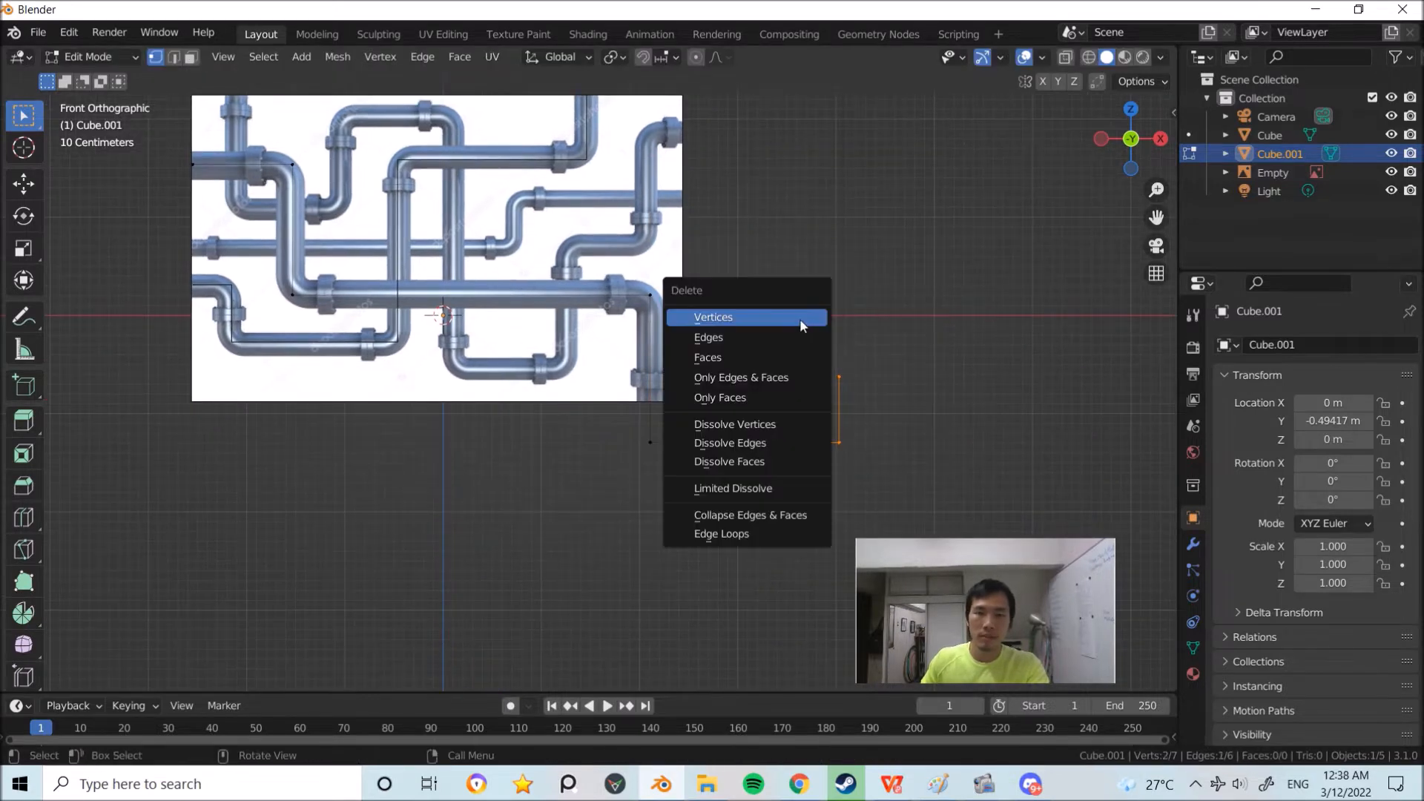
click(803, 317)
Step: Move the thick pipe path's end vertex up along Z to the reference image's bottom edge and finish editing the mesh
drag(727, 478, 578, 409)
key(g)
key(z)
click(622, 400)
shift+middle_drag(500, 348, 528, 394)
key(a)
key(Tab)
Step: Select Cube and Cube.001 alternately to check which traced path each object is
click(510, 275)
click(822, 233)
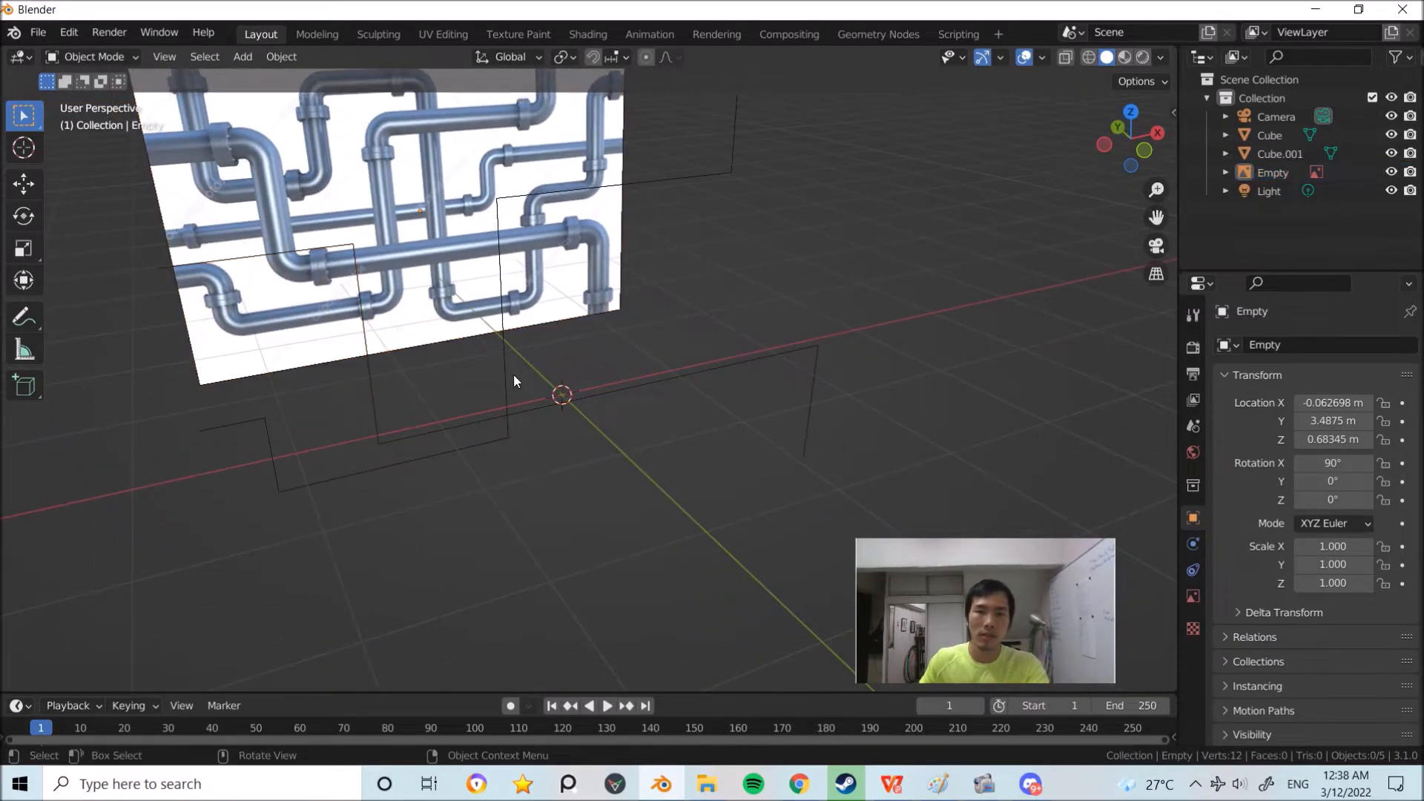
click(511, 376)
click(1269, 156)
click(1271, 140)
click(1274, 156)
click(1270, 139)
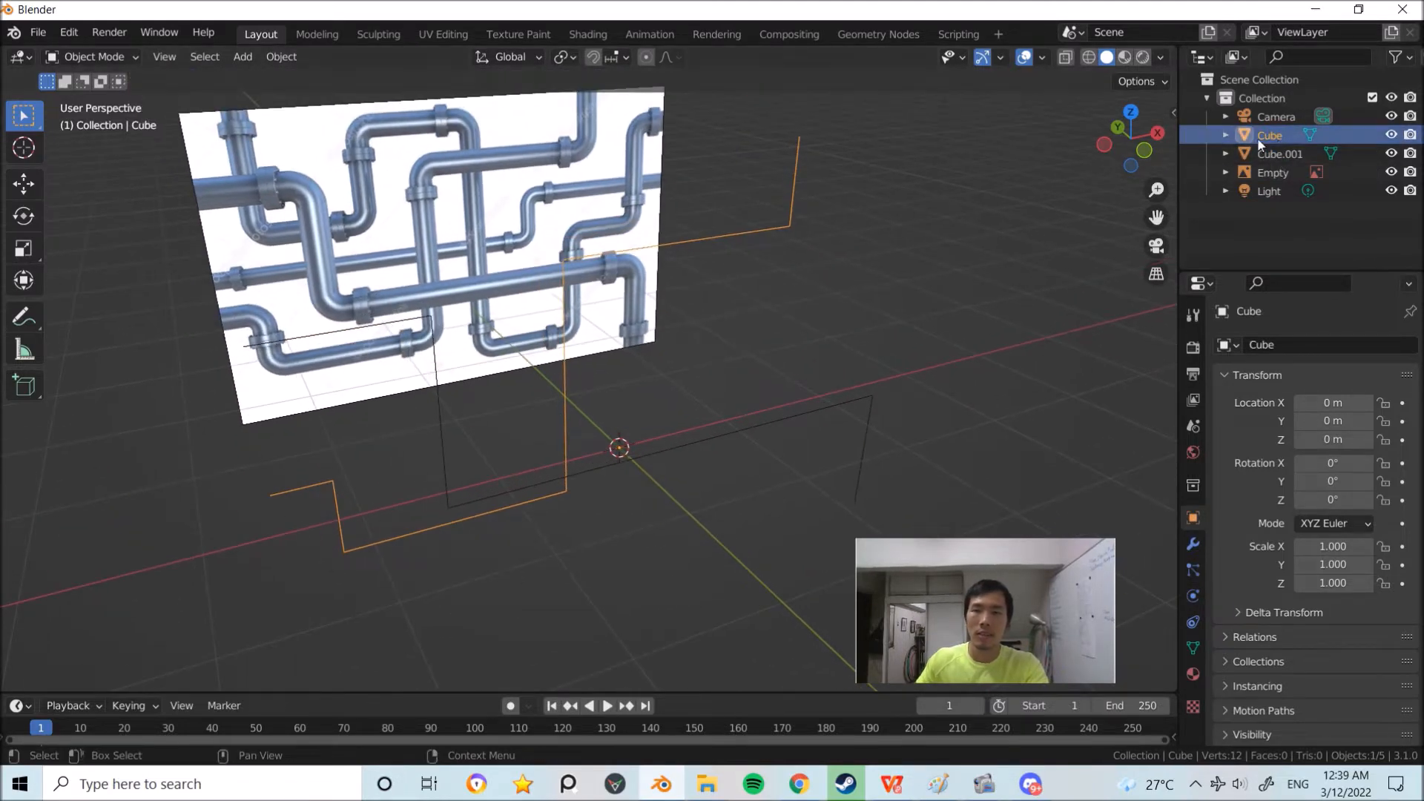
click(1285, 154)
click(1272, 136)
click(1279, 153)
middle_drag(876, 293, 794, 293)
click(687, 353)
click(1279, 155)
Step: Move both path objects, Cube and Cube.001, into a new collection named 01_pipe_lines_mesh
click(1272, 135)
ctrl+click(1289, 155)
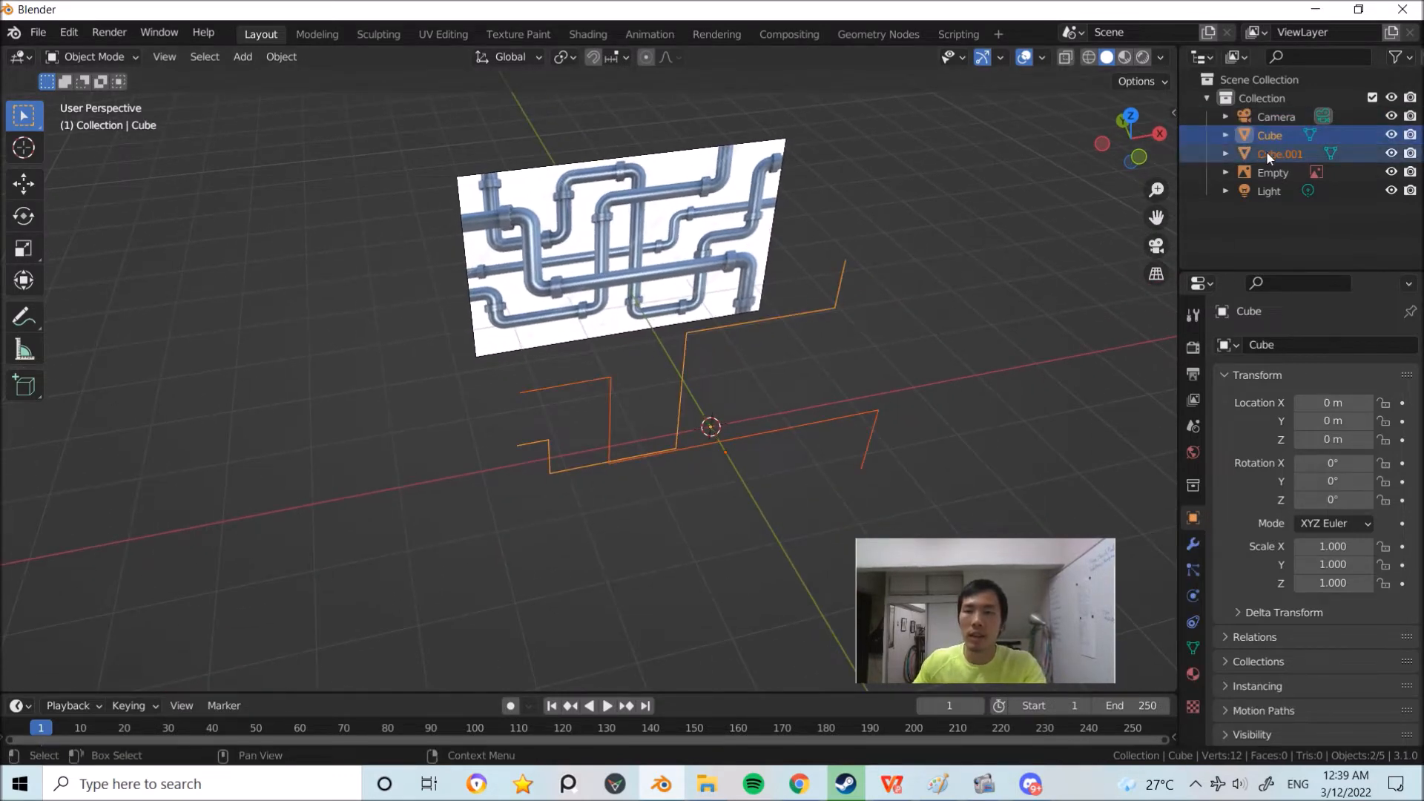
right_click(1289, 154)
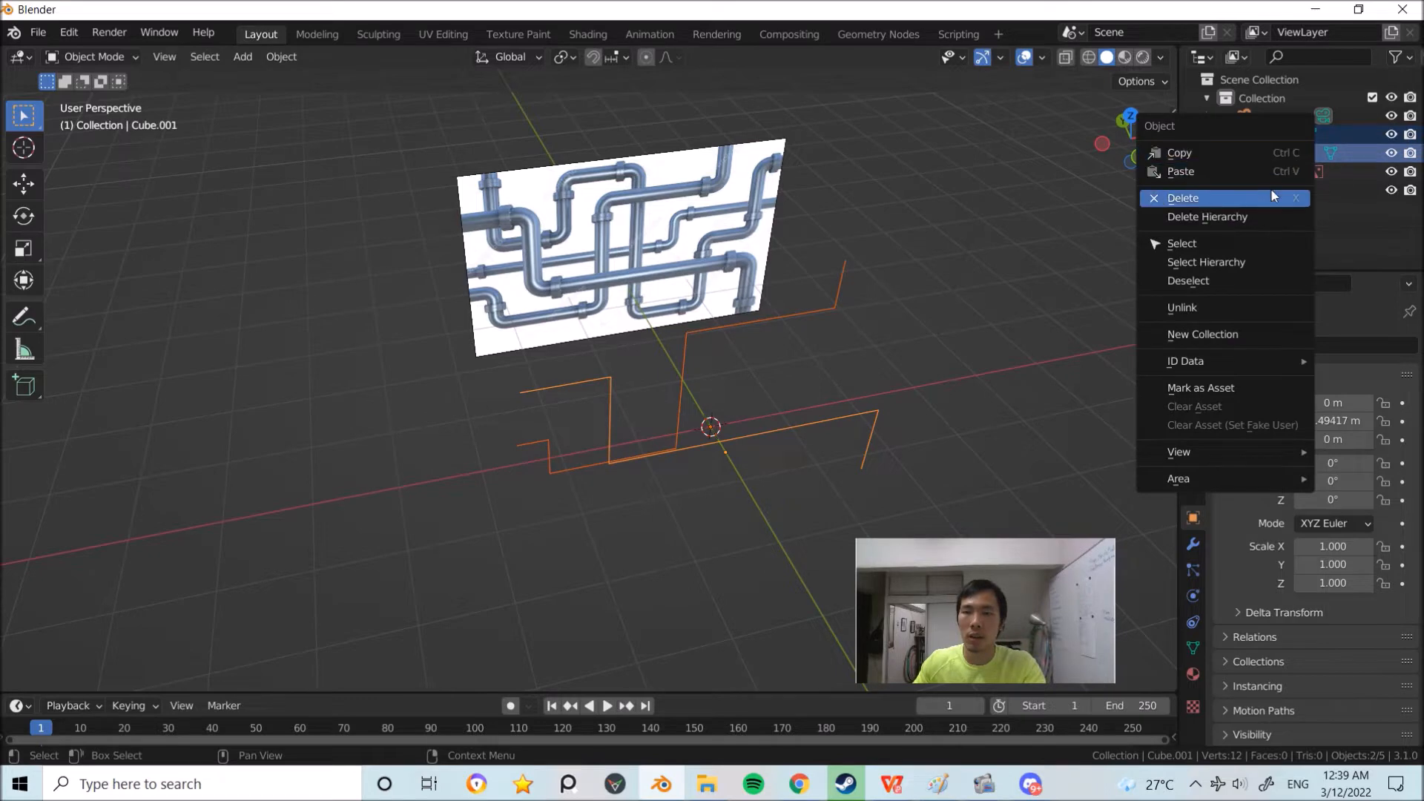
click(819, 423)
drag(784, 513, 611, 393)
middle_drag(678, 411, 669, 409)
key(m)
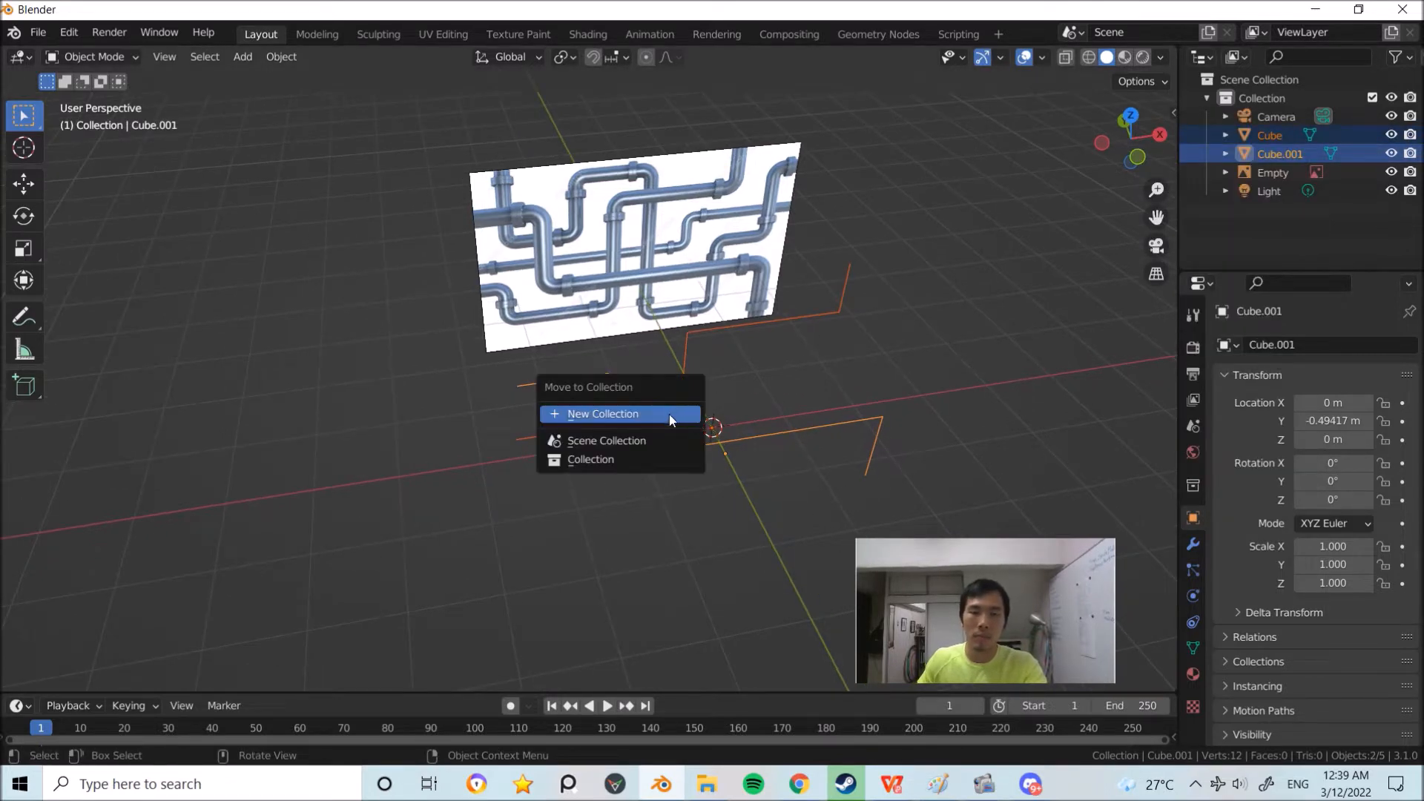
click(631, 413)
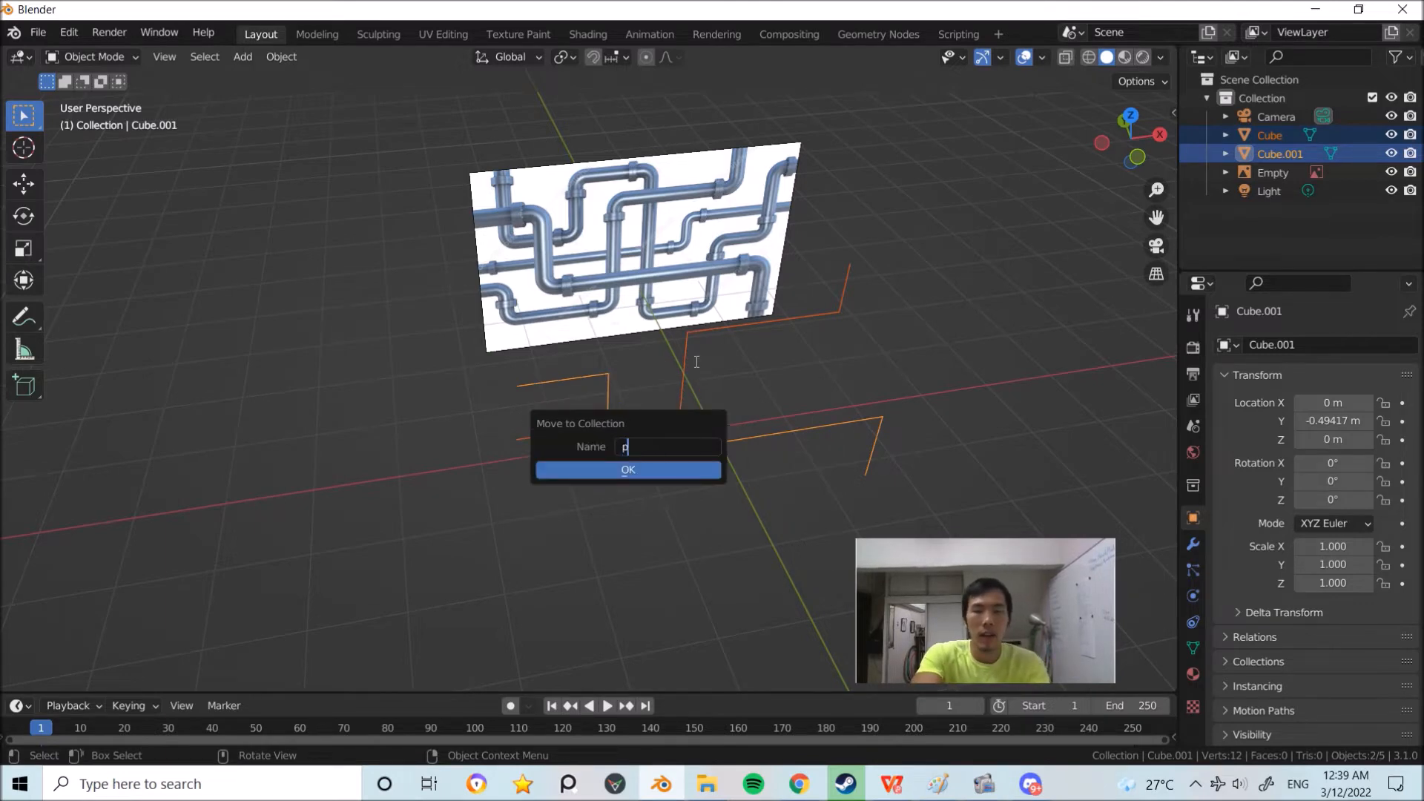
key(BackSpace)
key(BackSpace)
key(BackSpace)
text(01_pipe)
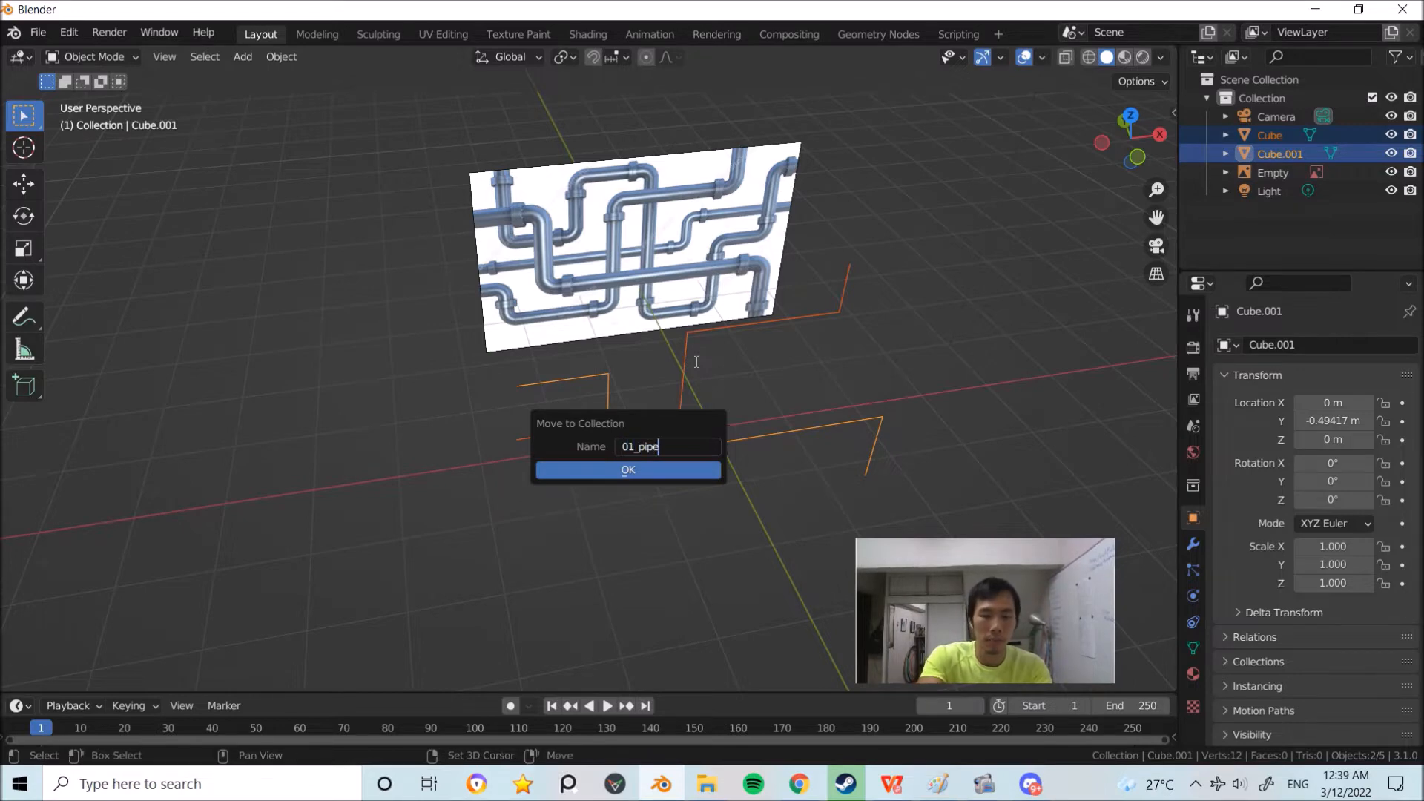
text(_lines)
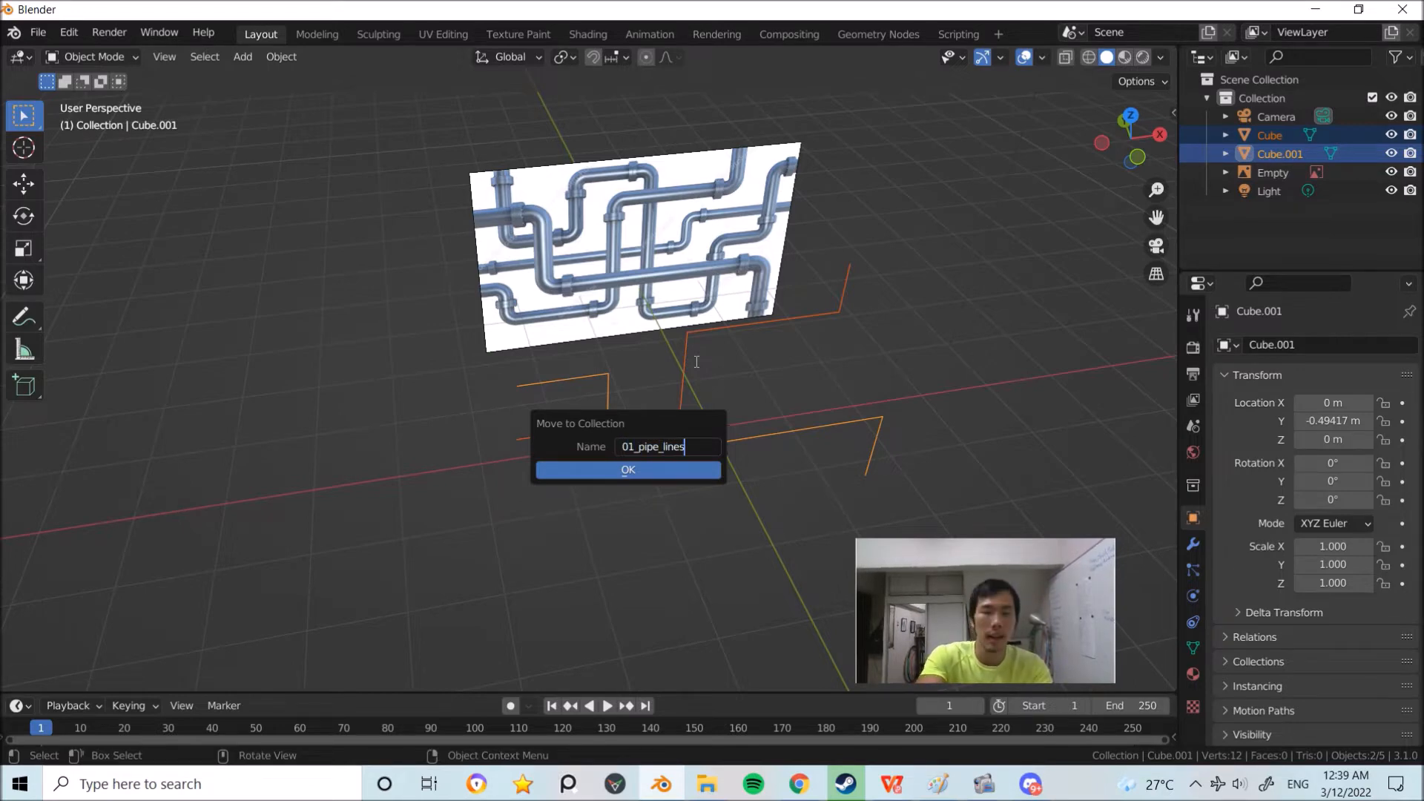
text(_mesh)
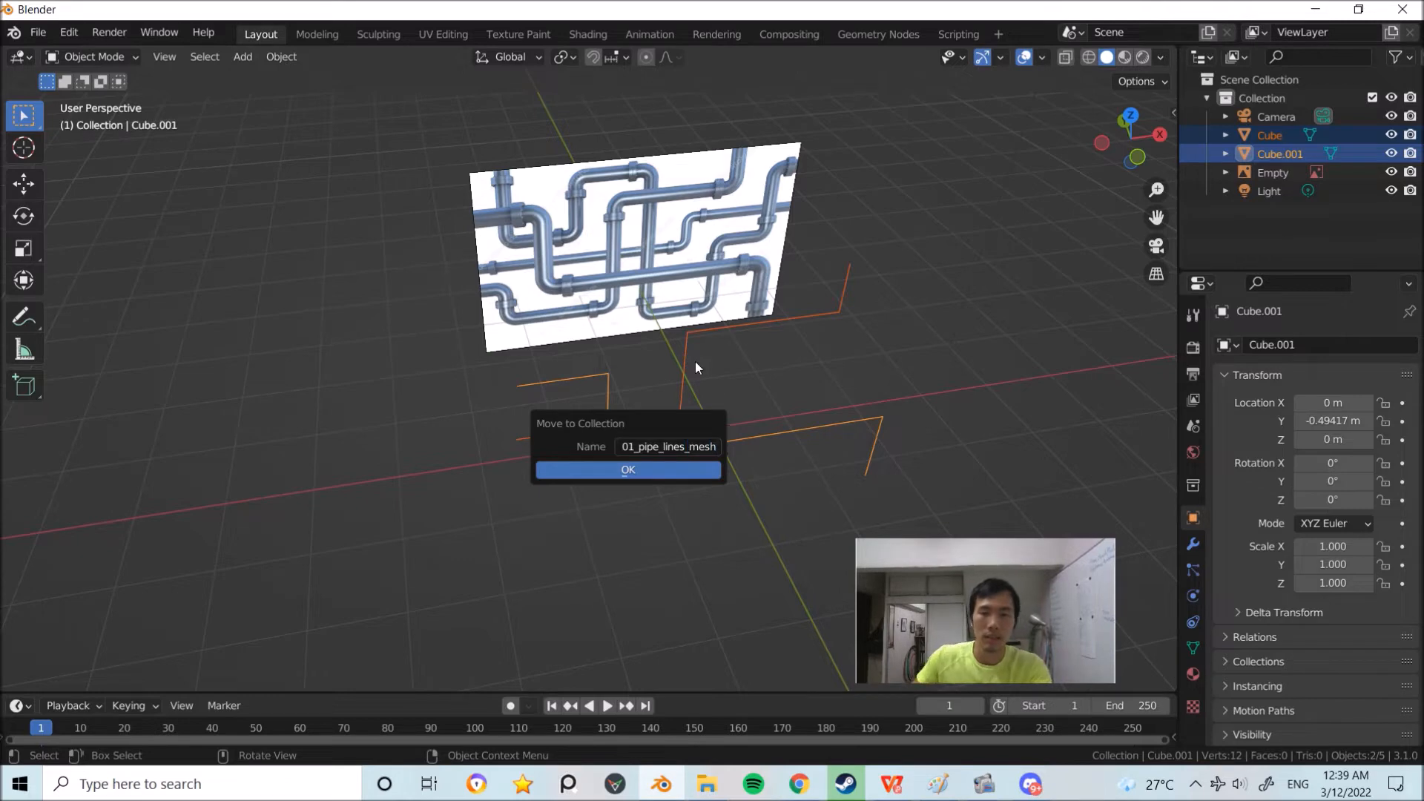
key(Return)
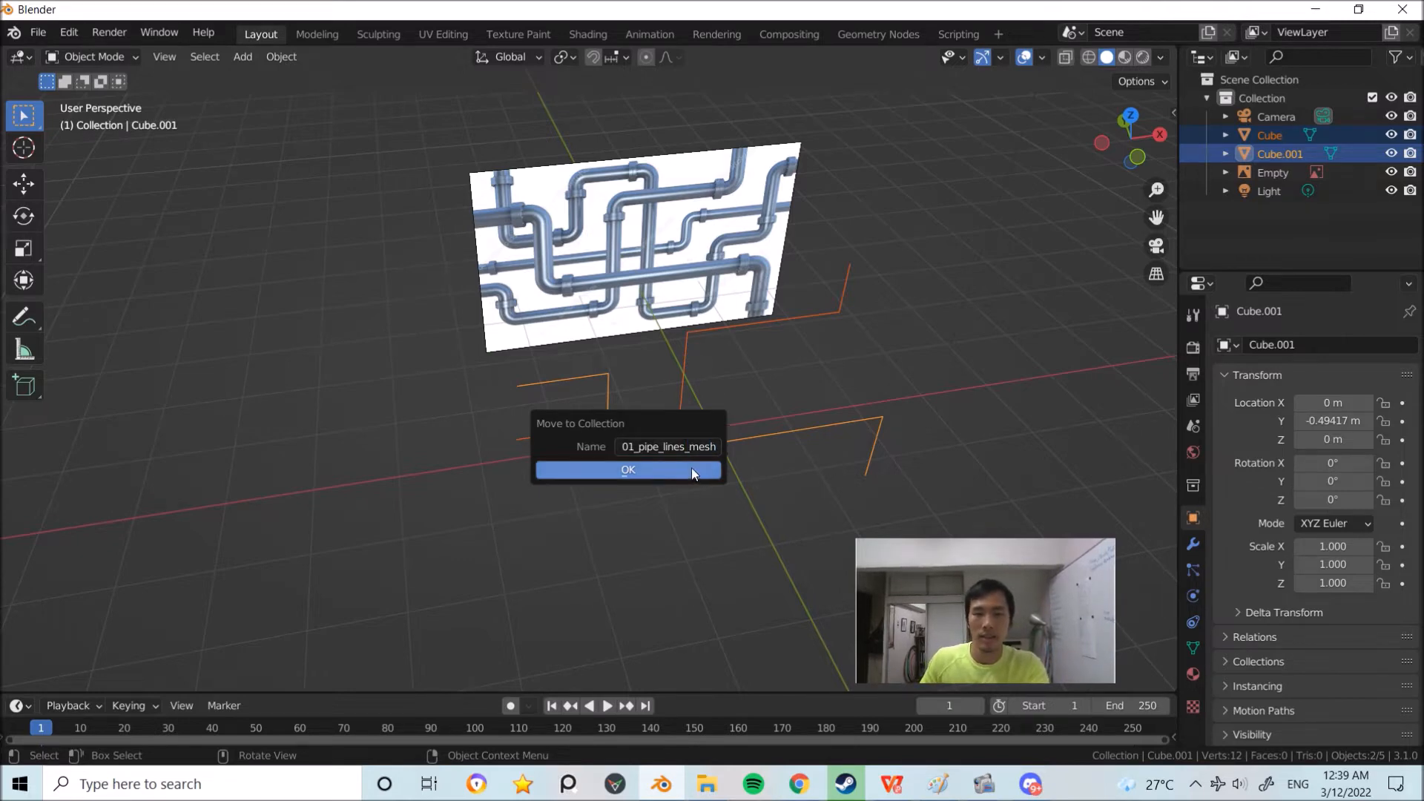
click(691, 467)
middle_drag(678, 415, 713, 307)
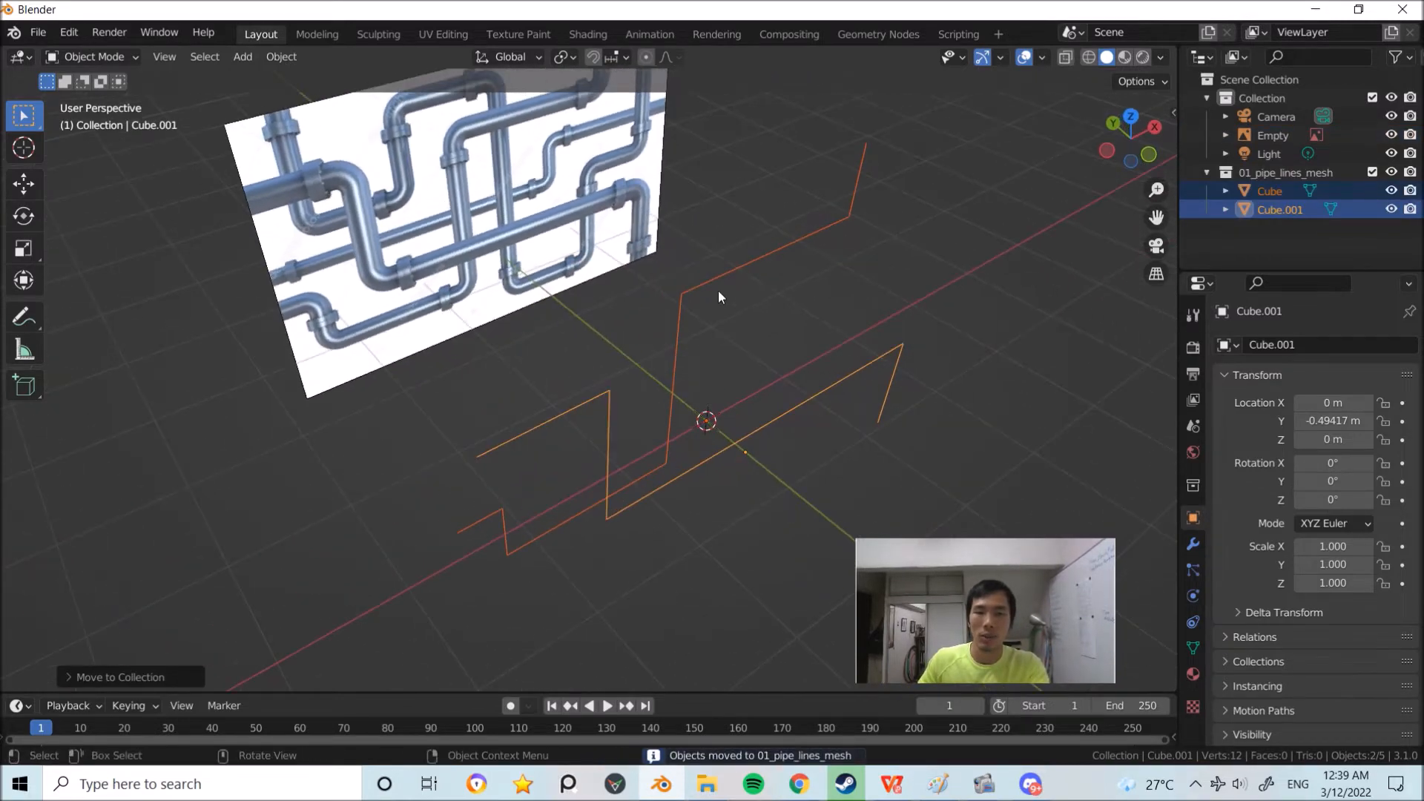
Step: Check the two paths by selecting each in the scene, and collapse the 01_pipe_lines_mesh collection
click(743, 324)
click(699, 300)
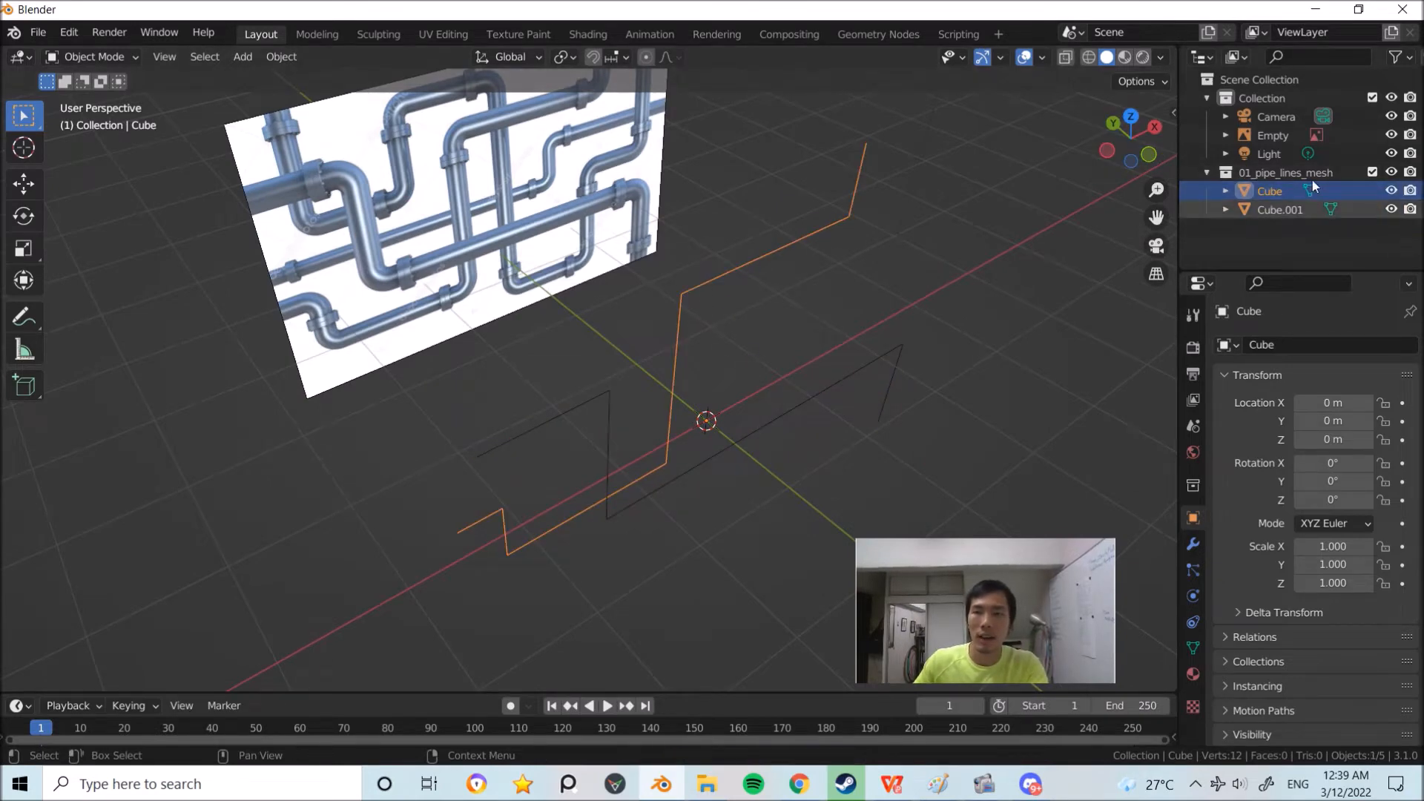
middle_drag(890, 348, 824, 399)
click(822, 394)
click(763, 263)
click(813, 347)
click(1208, 172)
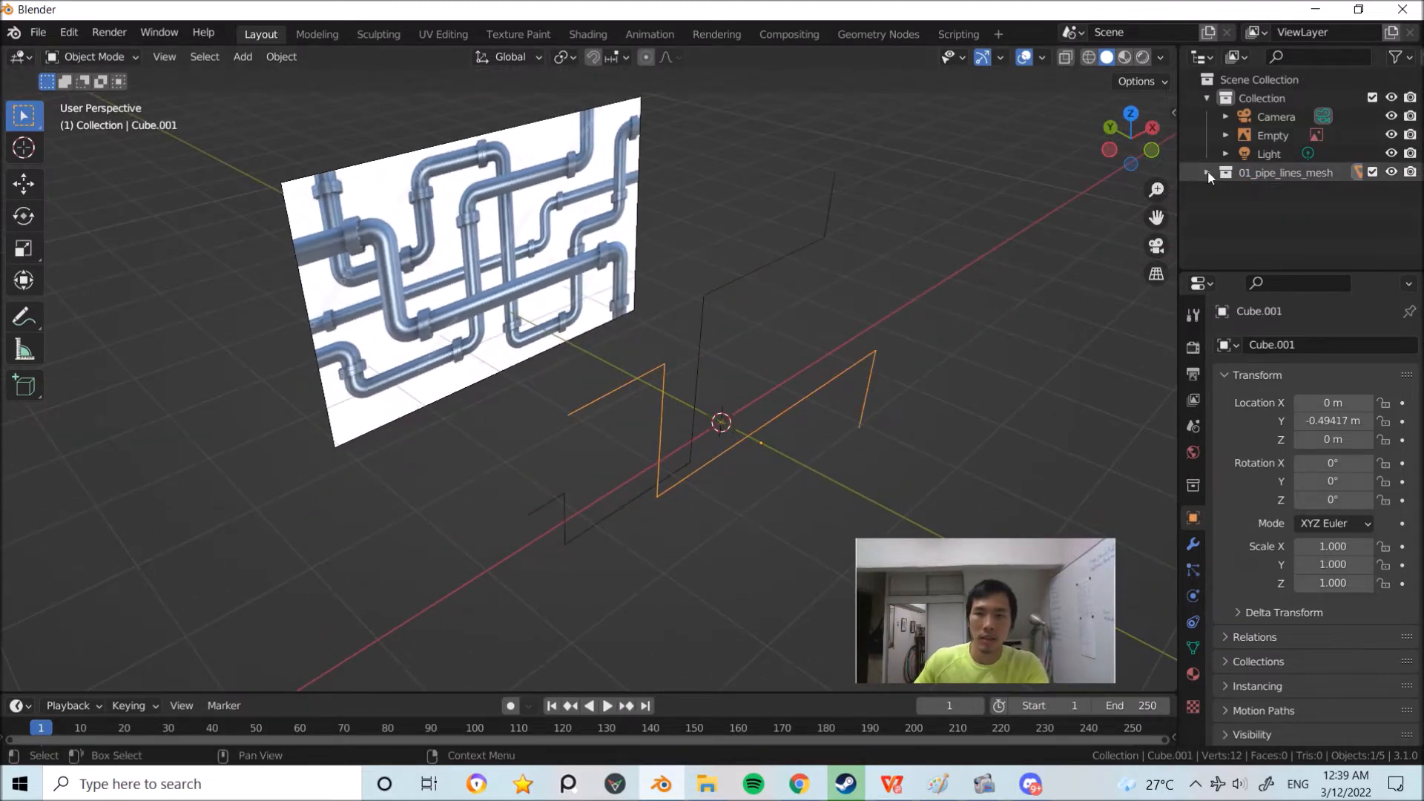
Step: Duplicate the thick pipe's path about 0.82 m down along Z to the thin horizontal pipe in the reference image
drag(866, 489, 687, 305)
click(740, 361)
click(705, 350)
mouse_move(717, 367)
middle_down()
mouse_move(755, 391)
mouse_move(680, 359)
mouse_move(736, 341)
mouse_move(709, 340)
middle_up()
scroll(712, 340, up, 4)
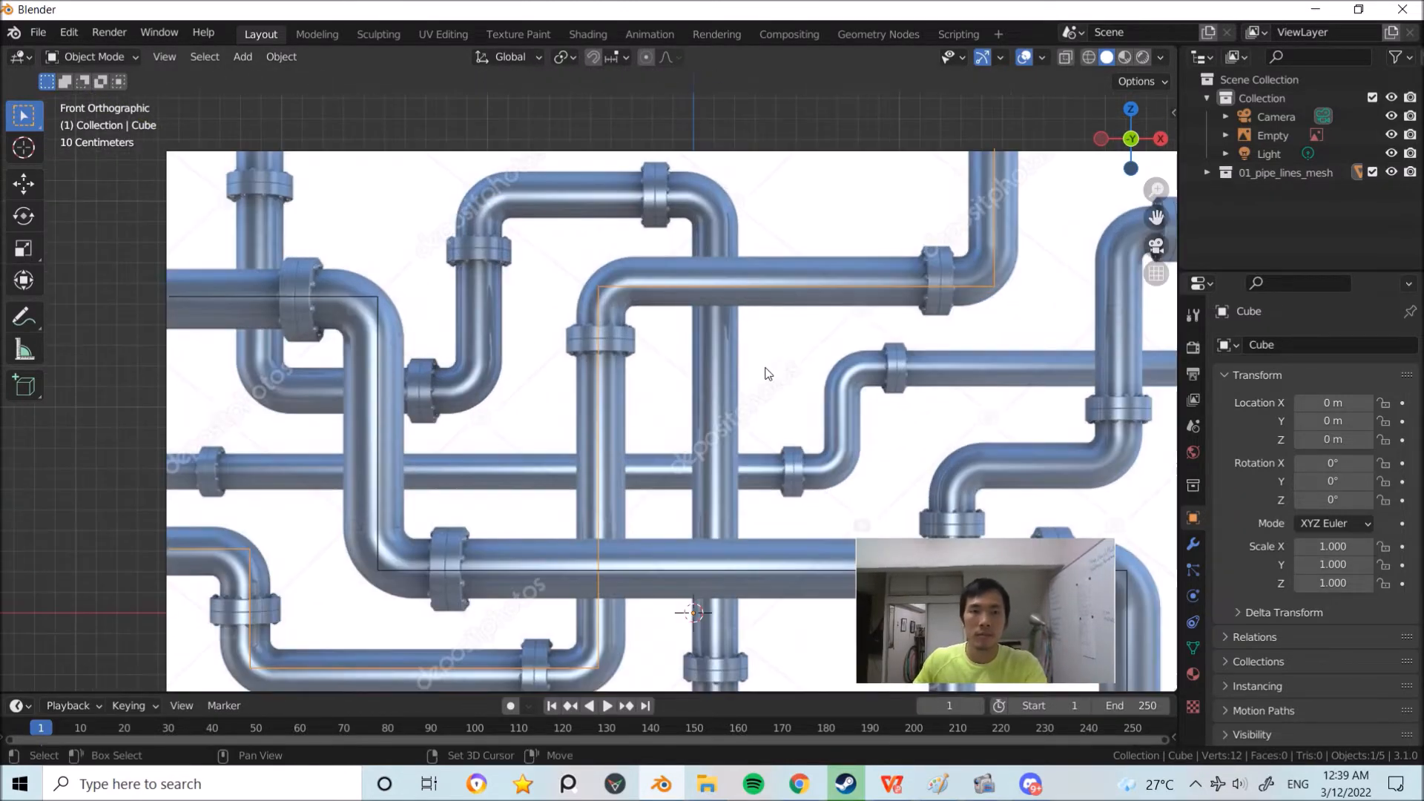
scroll(586, 371, down, 2)
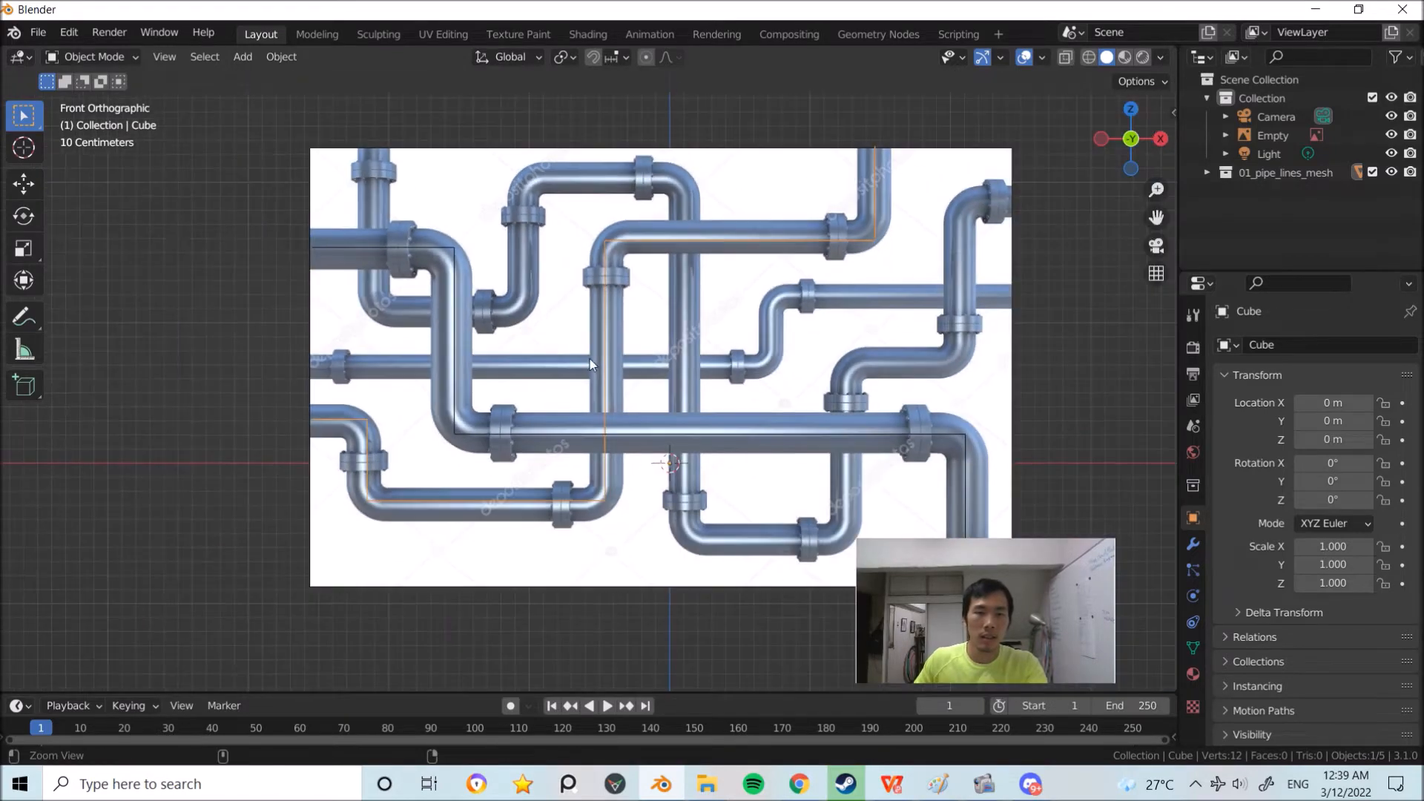
click(457, 393)
click(452, 393)
key(shift+d)
key(z)
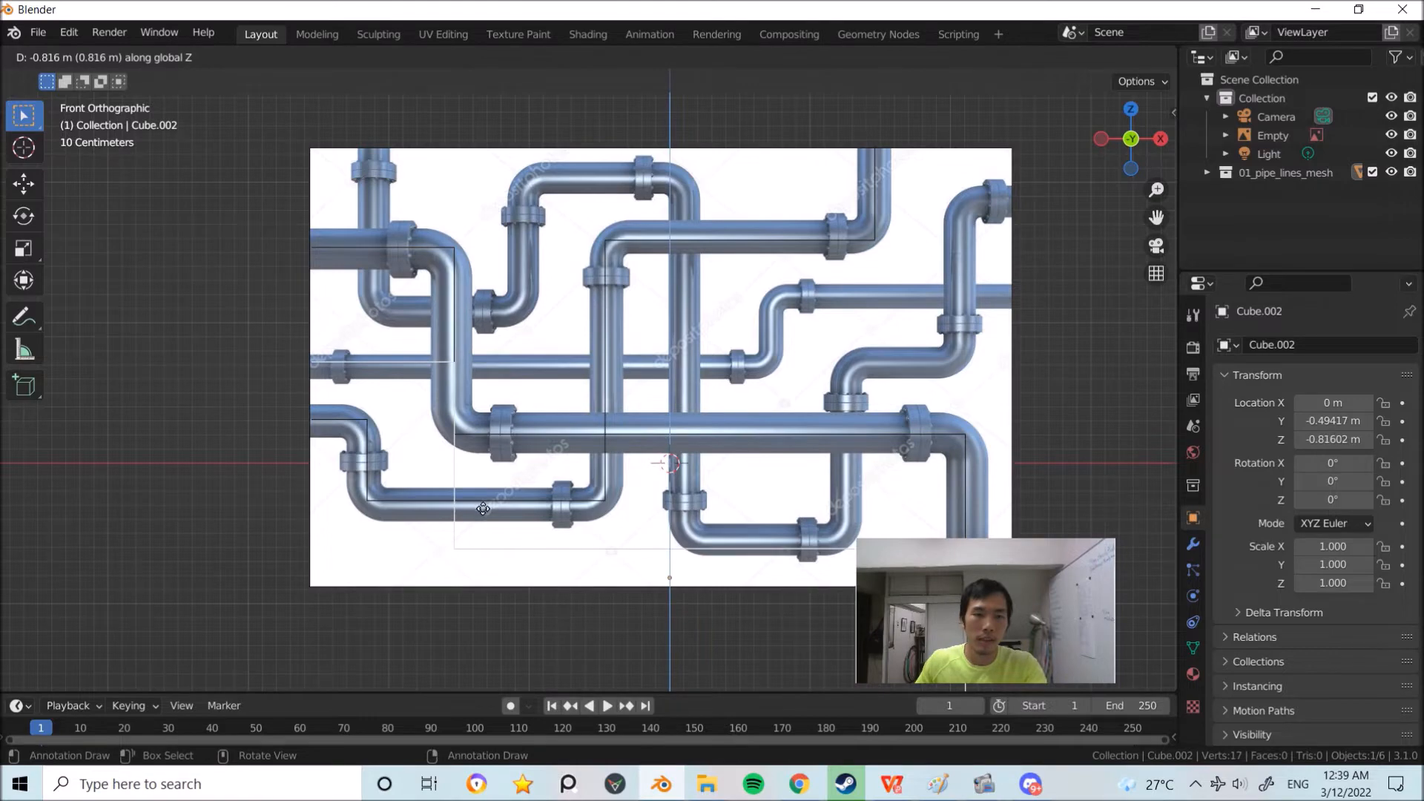
click(472, 493)
Step: Move the newly copied path forward along Y to about -1.33 m
middle_drag(471, 492, 623, 531)
key(g)
key(y)
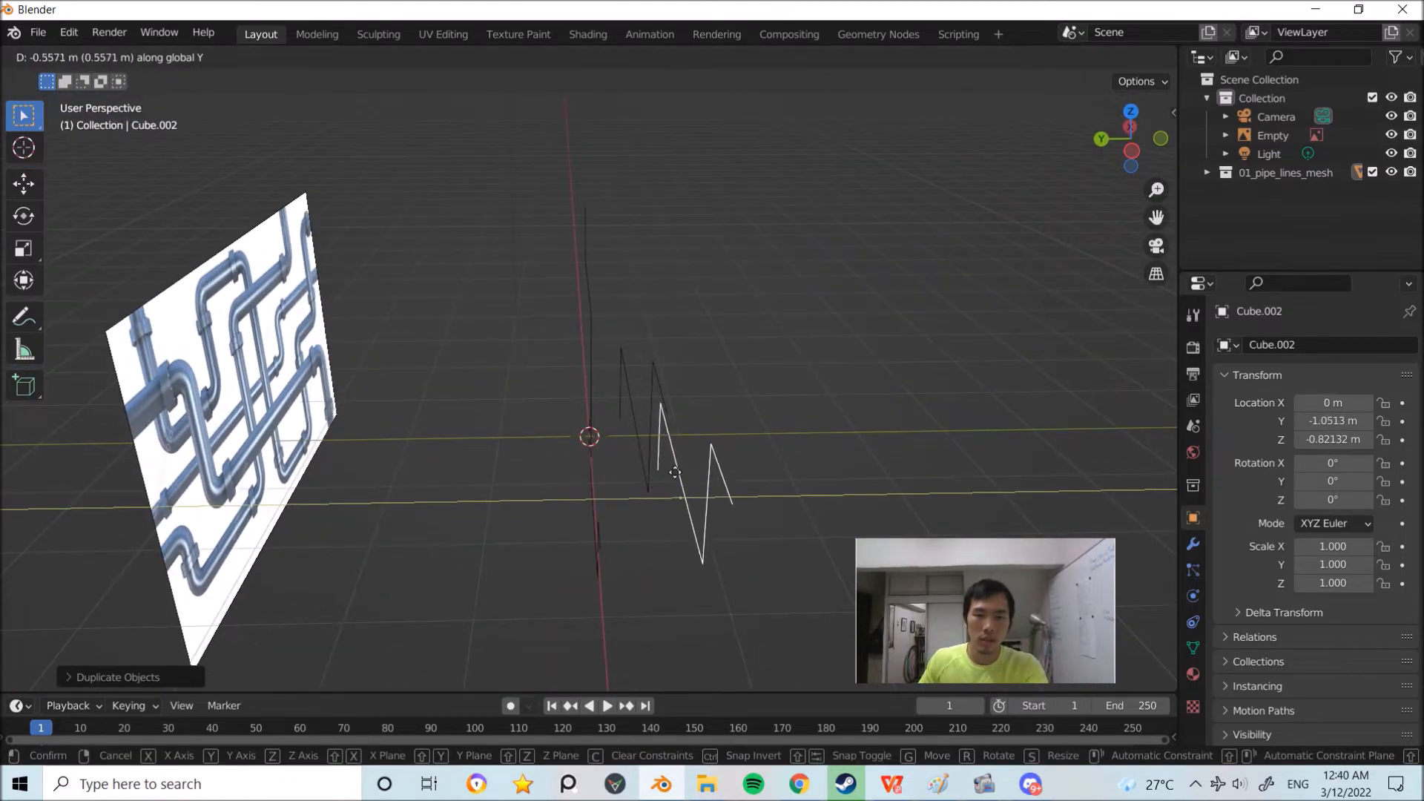
click(701, 456)
middle_drag(701, 457, 612, 442)
Step: Rework the copied path's vertices to trace the thin pipe through both bends to the reference image's right edge
key(Tab)
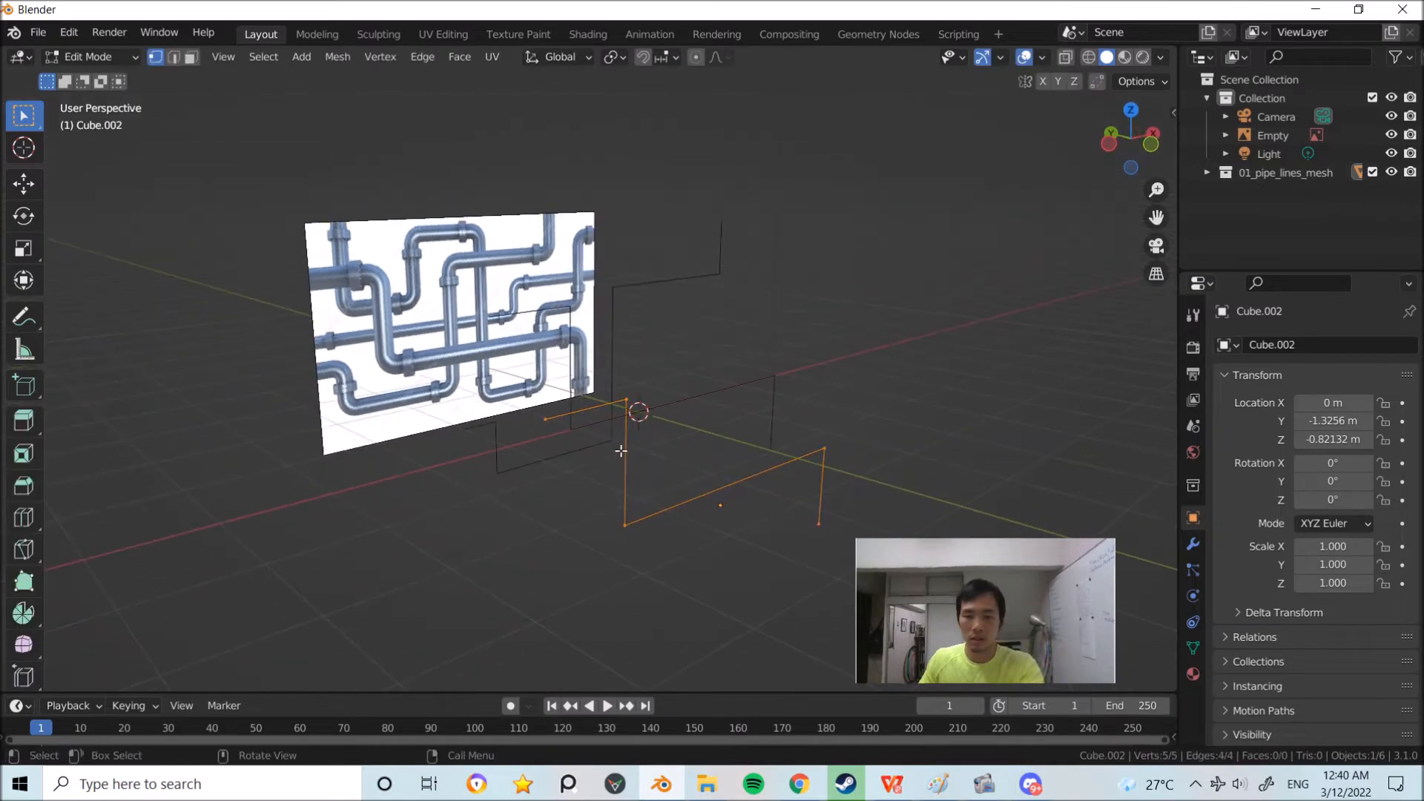
key(KP_1)
scroll(870, 404, up, 5)
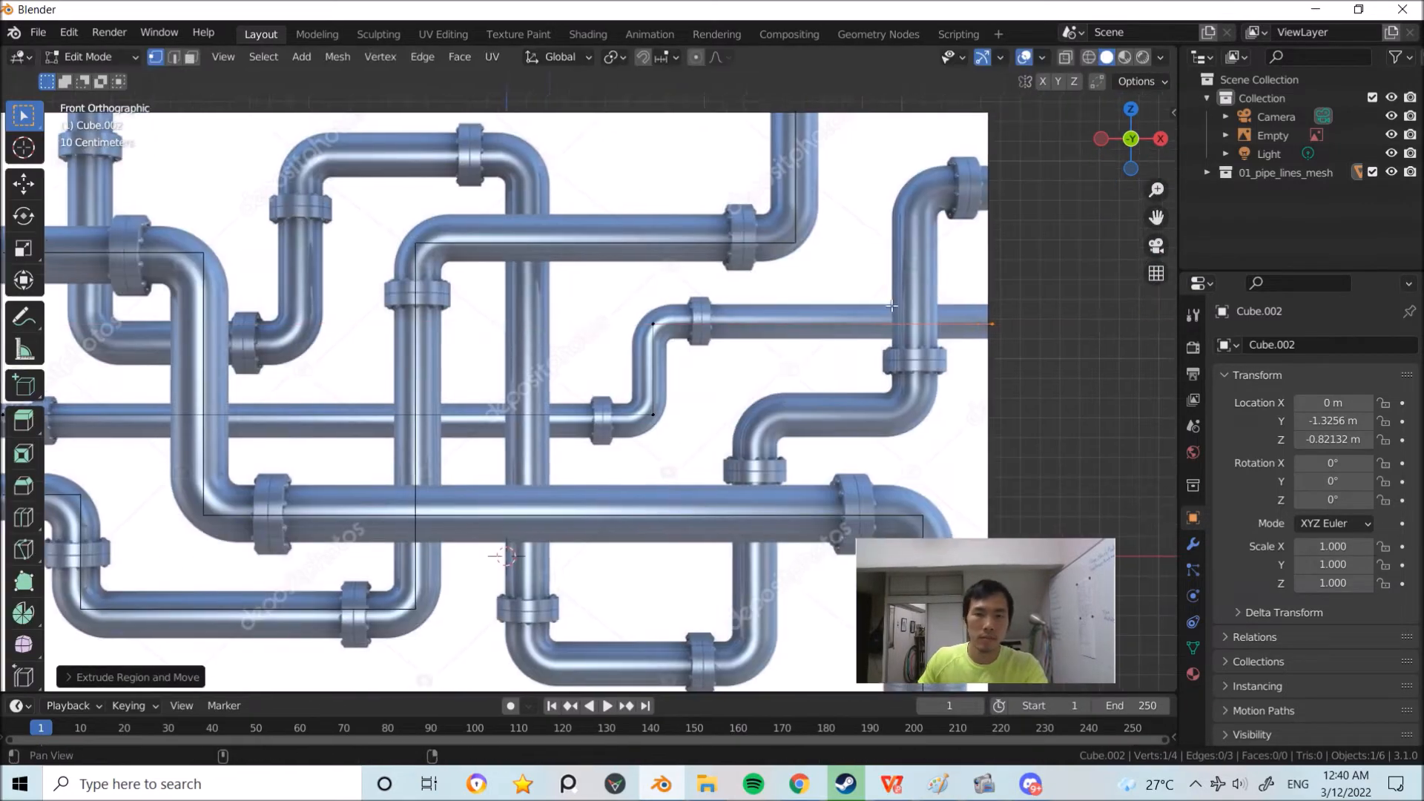
key(Tab)
scroll(903, 328, down, 4)
Step: Duplicate a traced path and place the copy near the vertical pipe at the reference image's upper-left corner
click(484, 546)
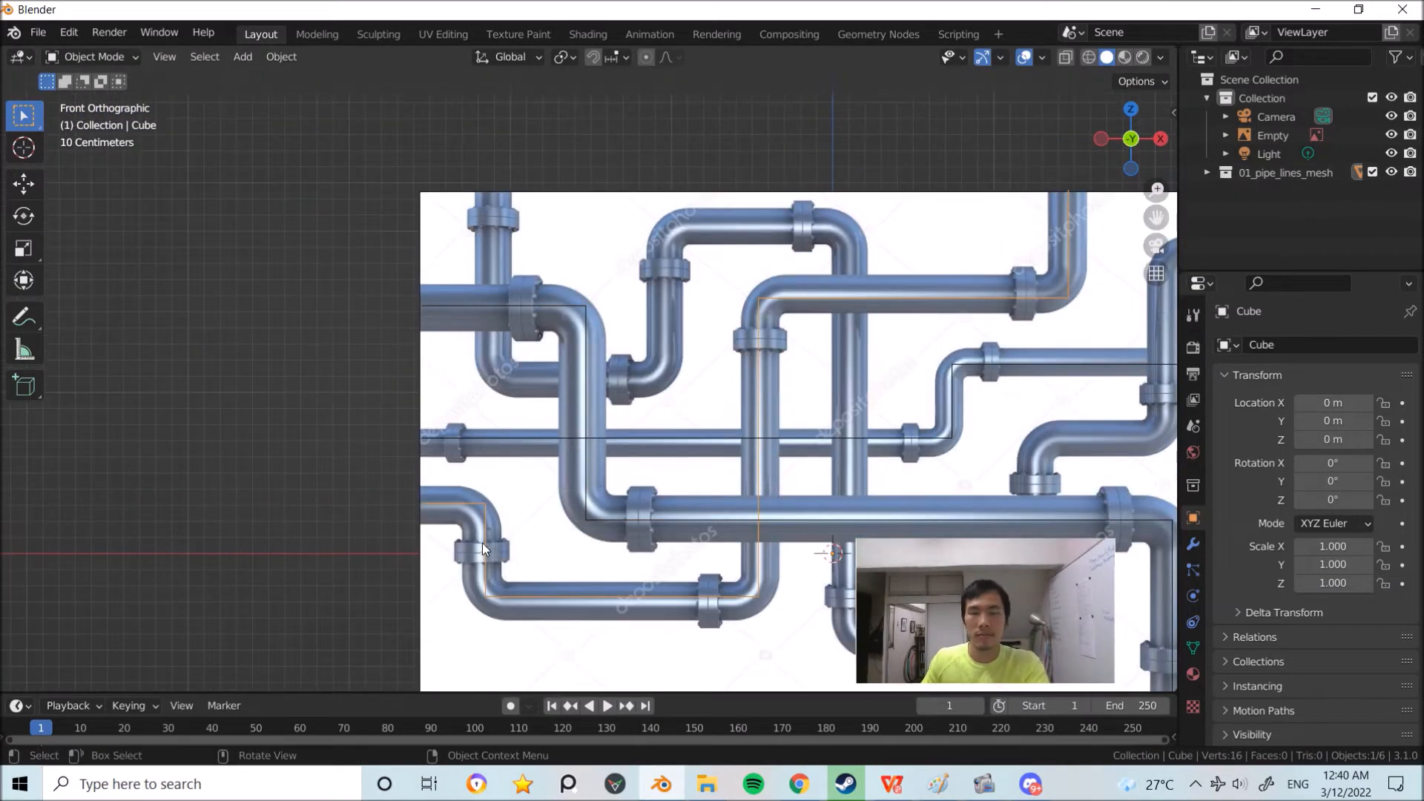
key(a)
middle_drag(490, 507, 519, 445)
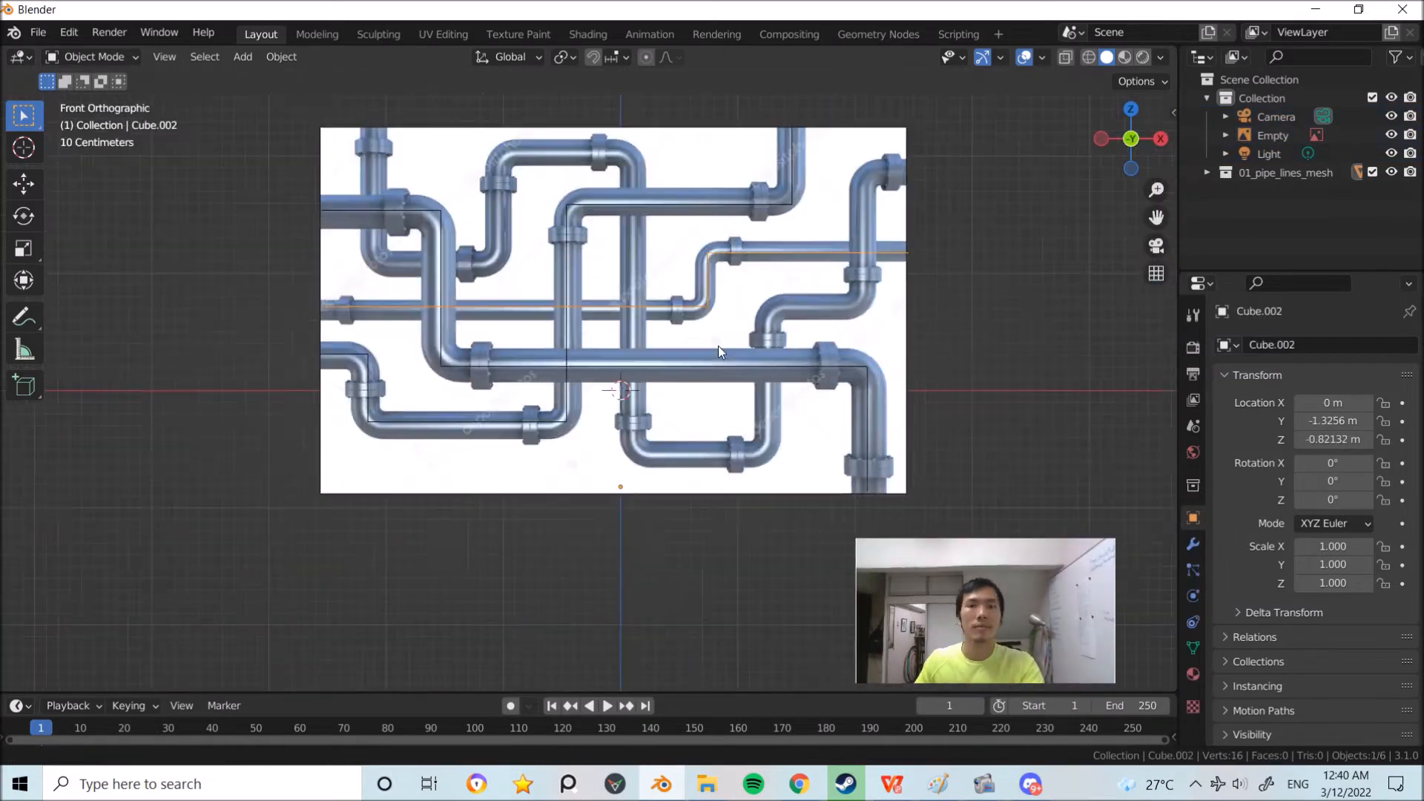
scroll(718, 345, up, 2)
shift+middle_drag(445, 329, 556, 477)
click(384, 478)
key(shift+d)
click(393, 131)
Step: Move the new copy's vertices along X and Z onto the first bends of the upper-left pipe
key(Tab)
shift+middle_drag(401, 134, 391, 207)
key(g)
scroll(628, 451, down, 3)
key(g)
key(x)
key(g)
key(x)
click(749, 289)
key(g)
key(z)
Step: Move the path's end vertices down along Z to the pipe's bend near the reference image's bottom edge
drag(886, 415, 702, 260)
shift+middle_drag(756, 415, 696, 280)
key(g)
key(z)
click(745, 543)
Step: Extrude the path along X to the next bend and up along Z, and finish editing the mesh
key(e)
key(x)
click(832, 528)
key(e)
key(z)
click(918, 273)
key(Tab)
scroll(637, 349, up, 2)
click(660, 285)
ctrl+alt+drag(482, 304, 487, 292)
shift+middle_drag(482, 314, 495, 301)
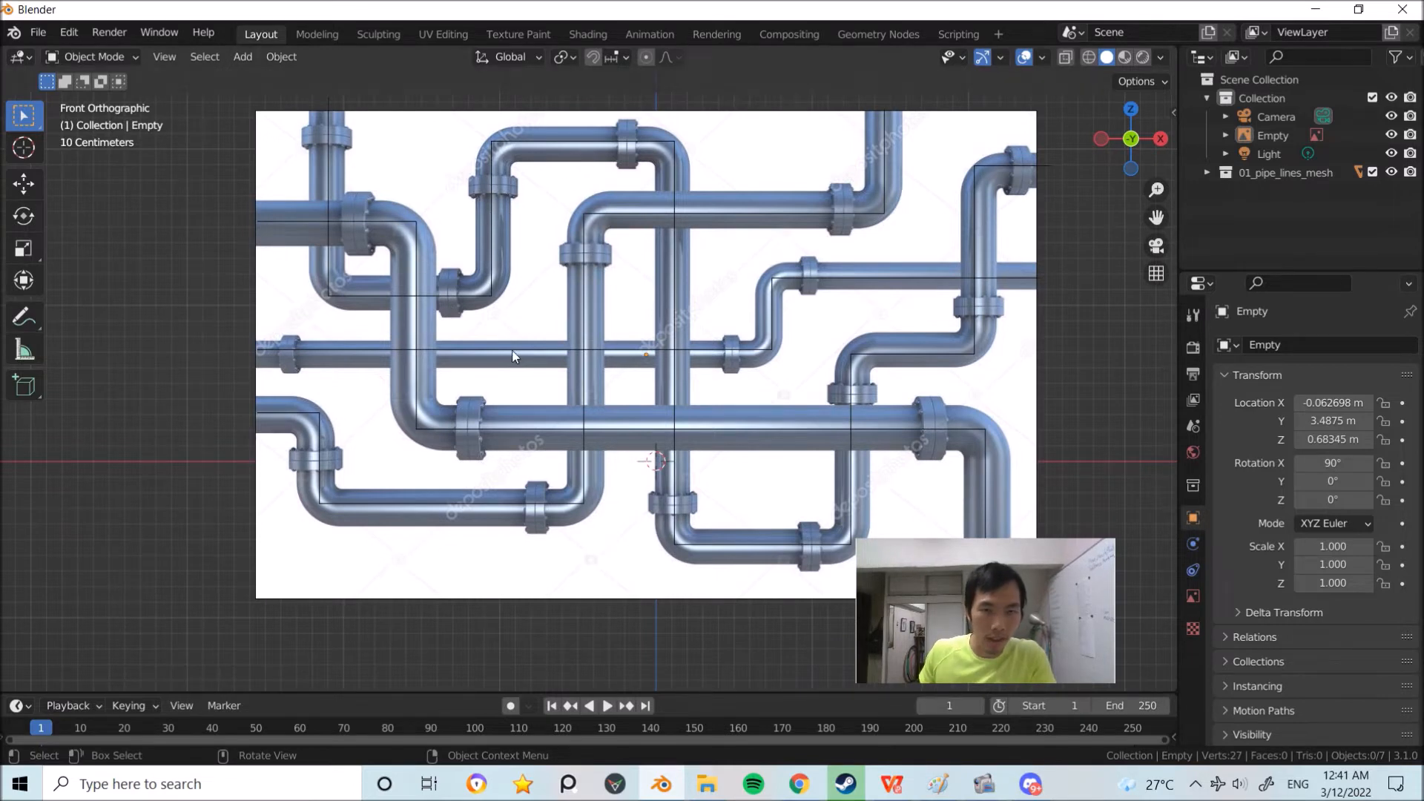
Step: Expand the 01_pipe_lines_mesh collection and select its four paths to examine how they lie in depth from the reference image
shift+middle_drag(698, 406, 667, 395)
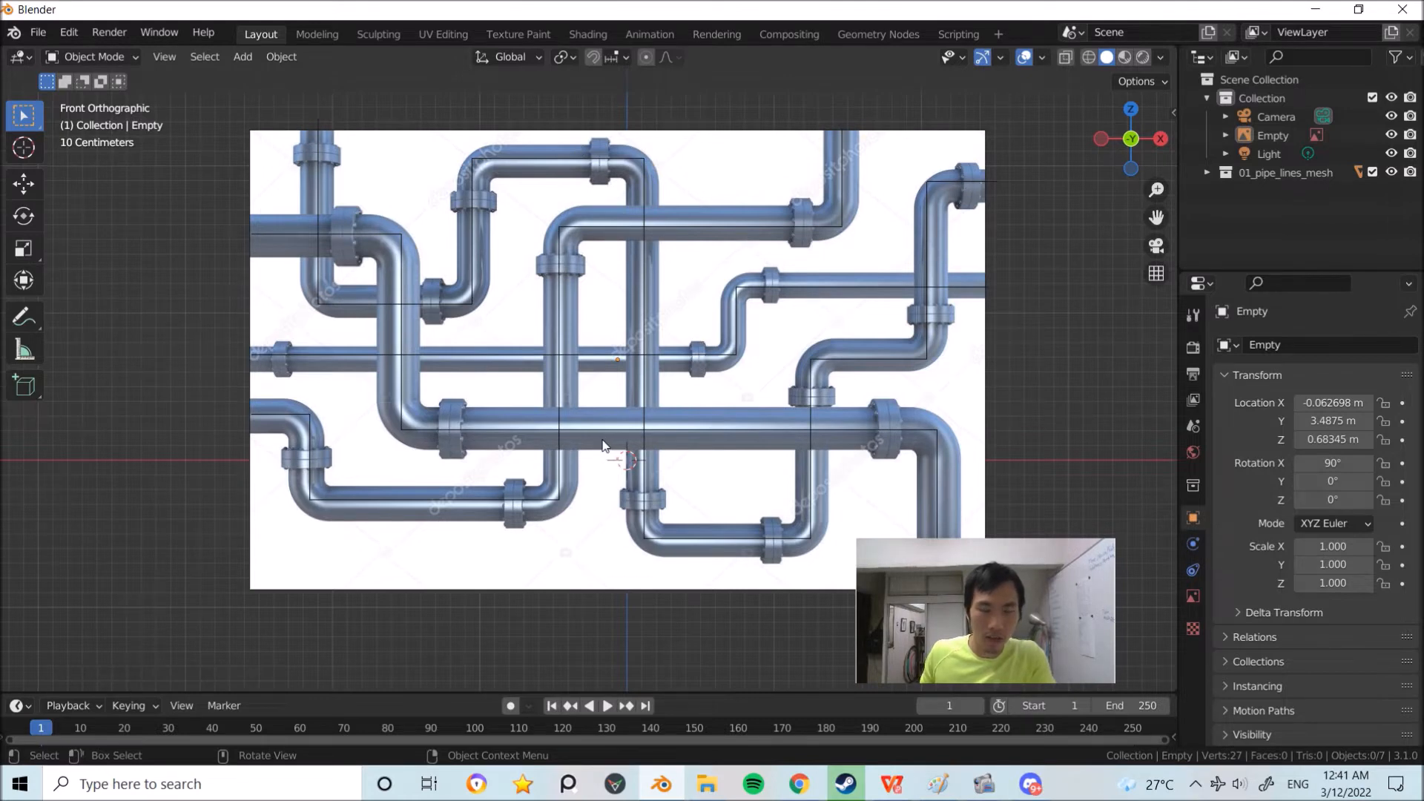
click(1207, 172)
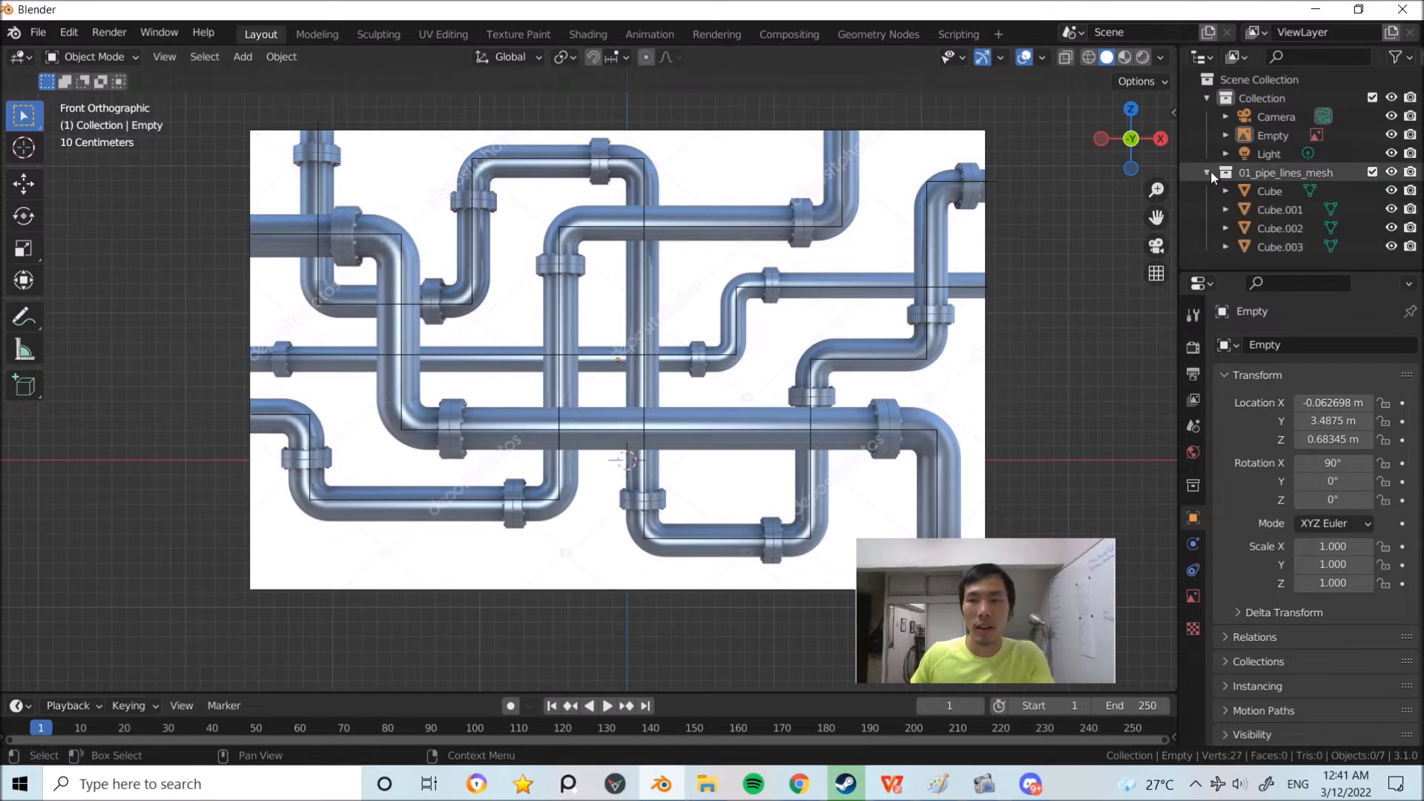
click(1270, 191)
shift+click(1279, 247)
scroll(970, 285, down, 3)
middle_drag(970, 284, 913, 299)
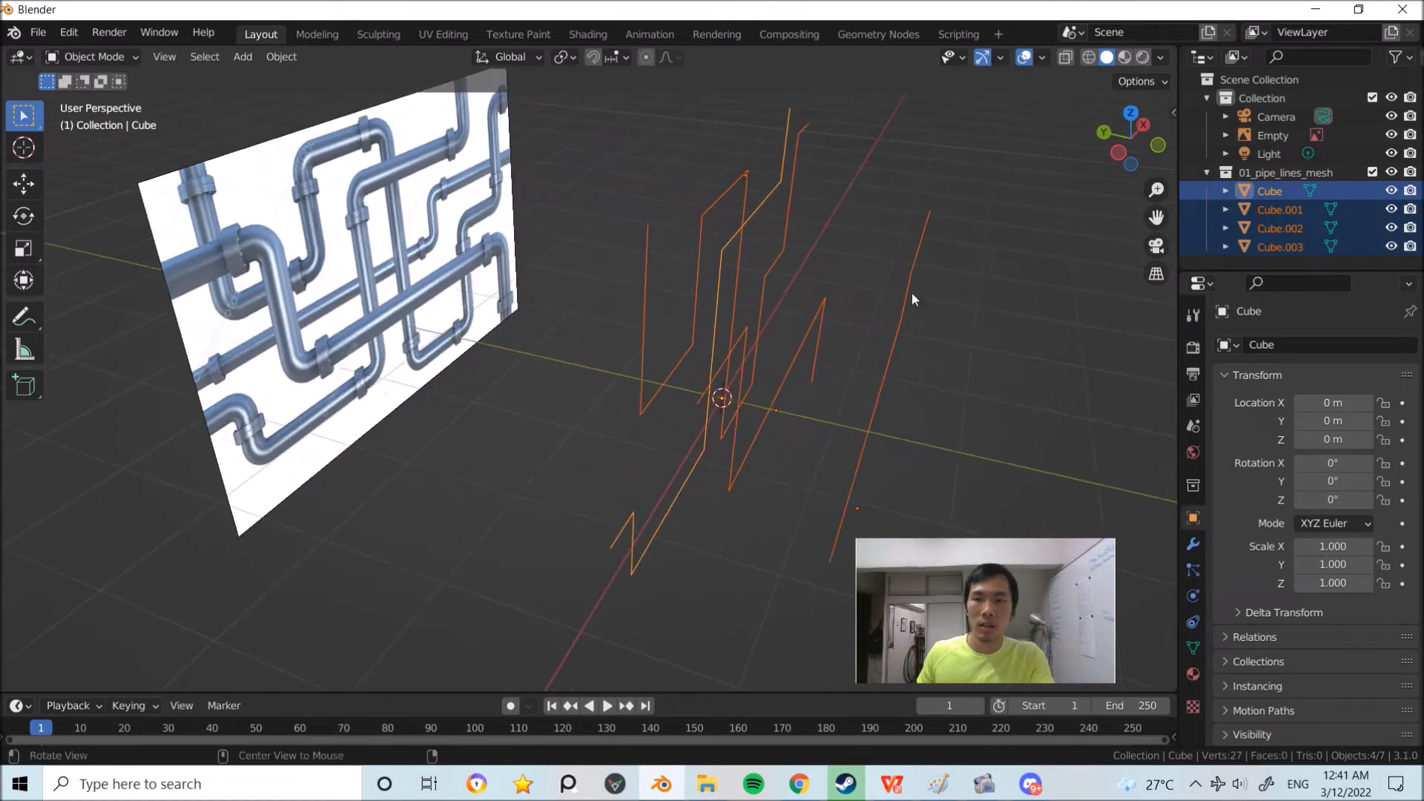
click(1265, 172)
click(1266, 192)
shift+click(1271, 246)
Step: Move the traced path of the upper-left pipe along Y, closer to the reference image
middle_drag(804, 344, 679, 171)
click(684, 164)
click(705, 190)
key(g)
key(y)
click(696, 212)
key(g)
key(y)
click(790, 206)
Step: Enable opacity on the Pipes.jpg reference image and set it to 0.1
click(678, 170)
middle_drag(982, 446, 754, 287)
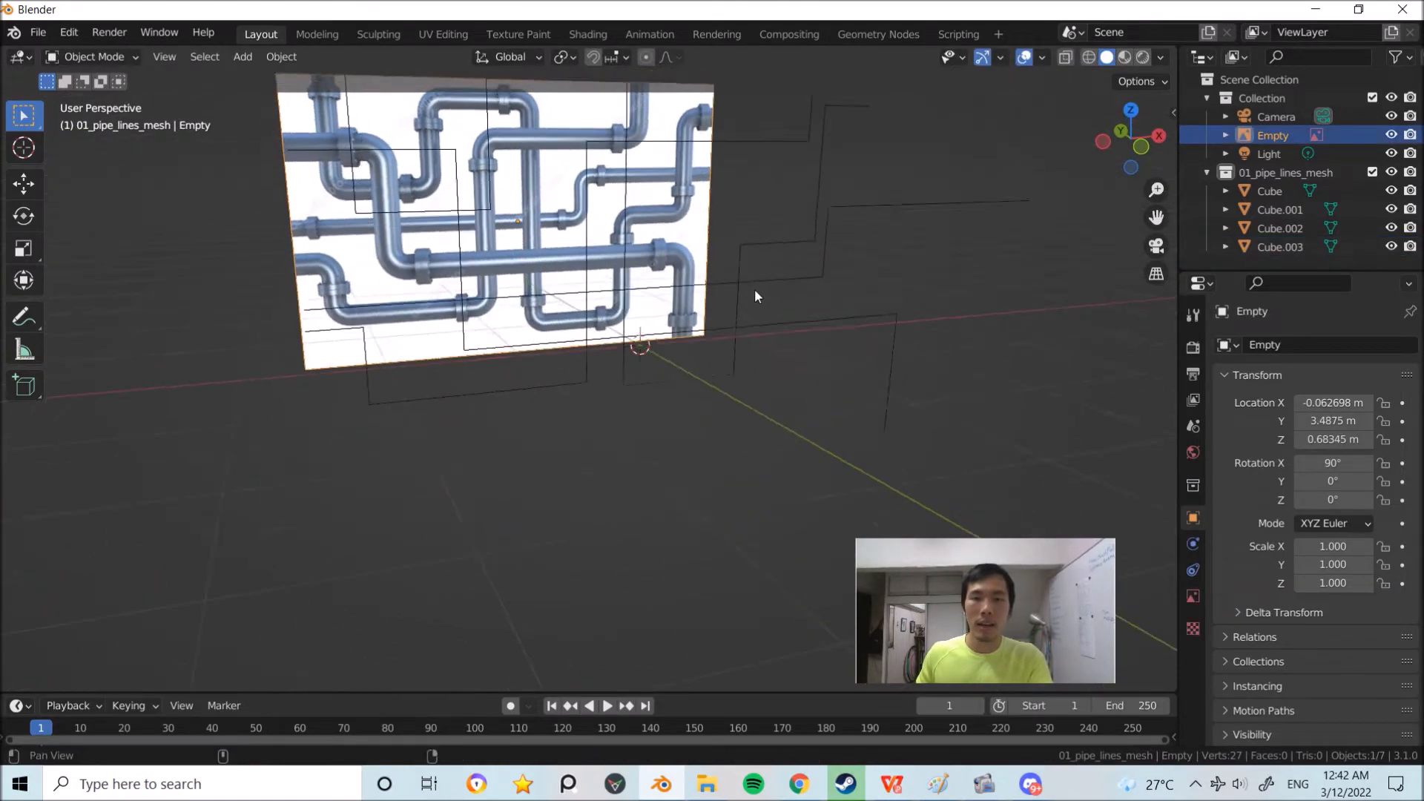
scroll(798, 336, up, 2)
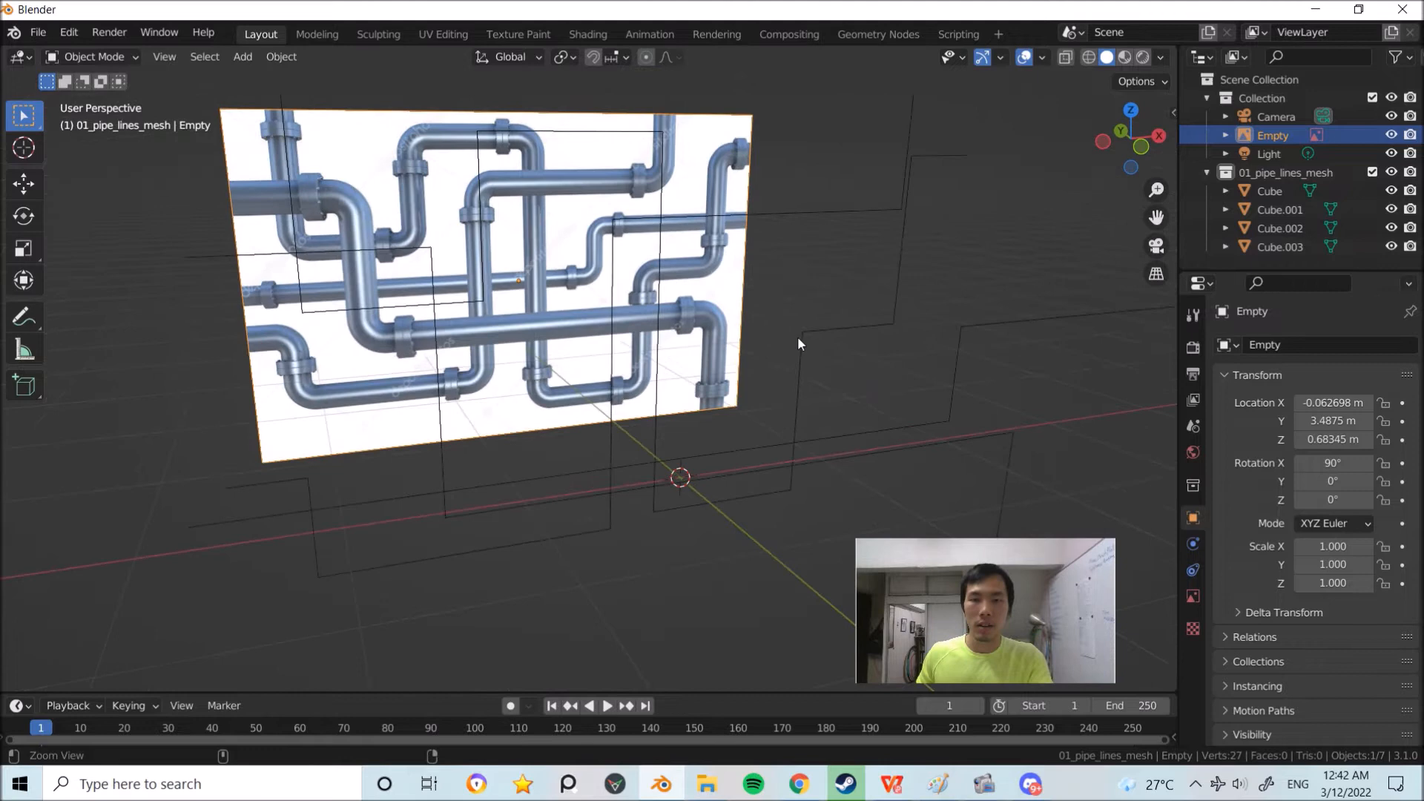
click(1191, 596)
alt+drag(544, 206, 575, 218)
ctrl+alt+drag(543, 146, 537, 189)
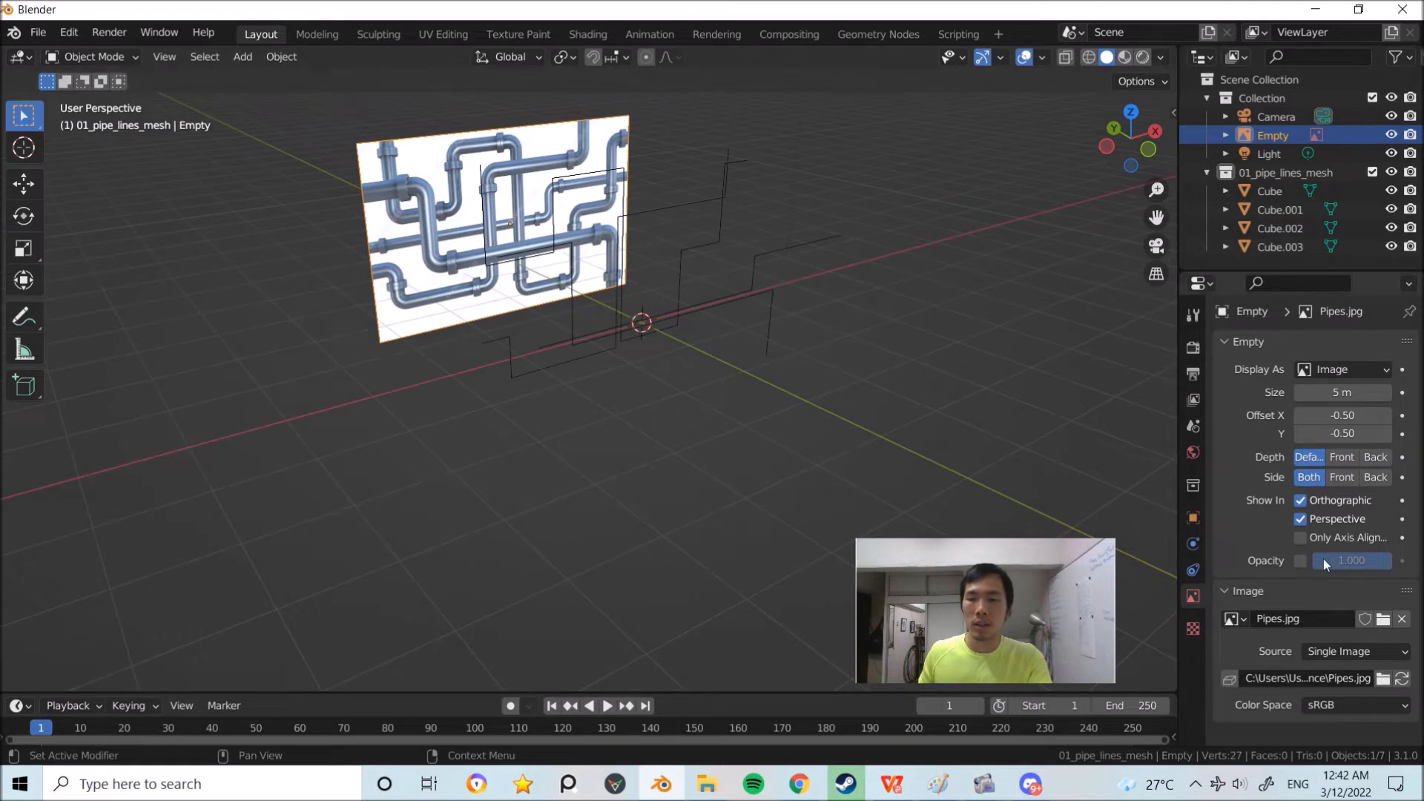
mouse_move(1372, 561)
mouse_down()
mouse_move(1332, 562)
mouse_move(1358, 562)
mouse_up()
click(1357, 562)
text(.1)
key(Return)
ctrl+alt+drag(733, 302, 712, 267)
Step: Rename the default collection as REFERENCE and the reference image object as pipe_REF
click(1279, 176)
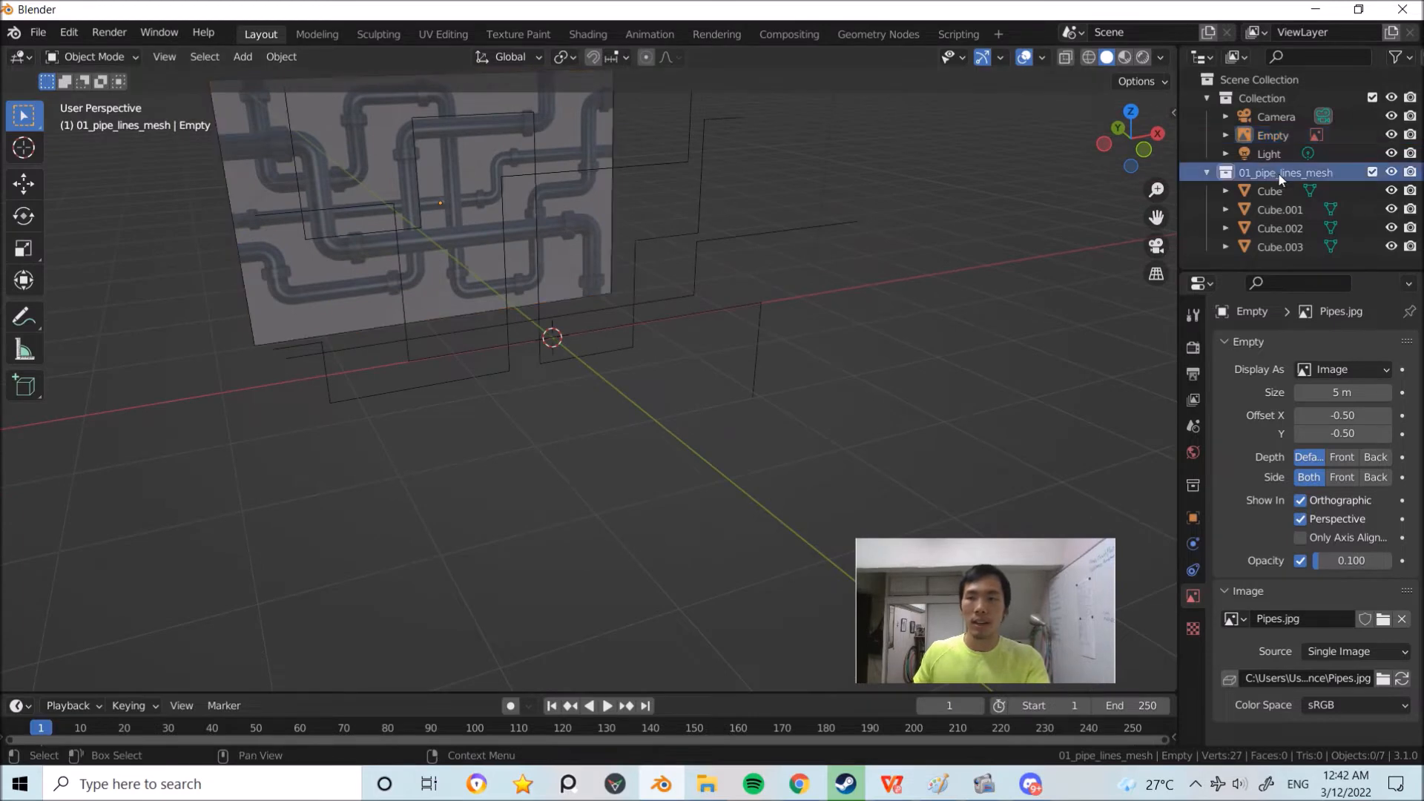
click(1272, 135)
click(1280, 172)
click(1272, 135)
click(1260, 97)
double_click(1260, 97)
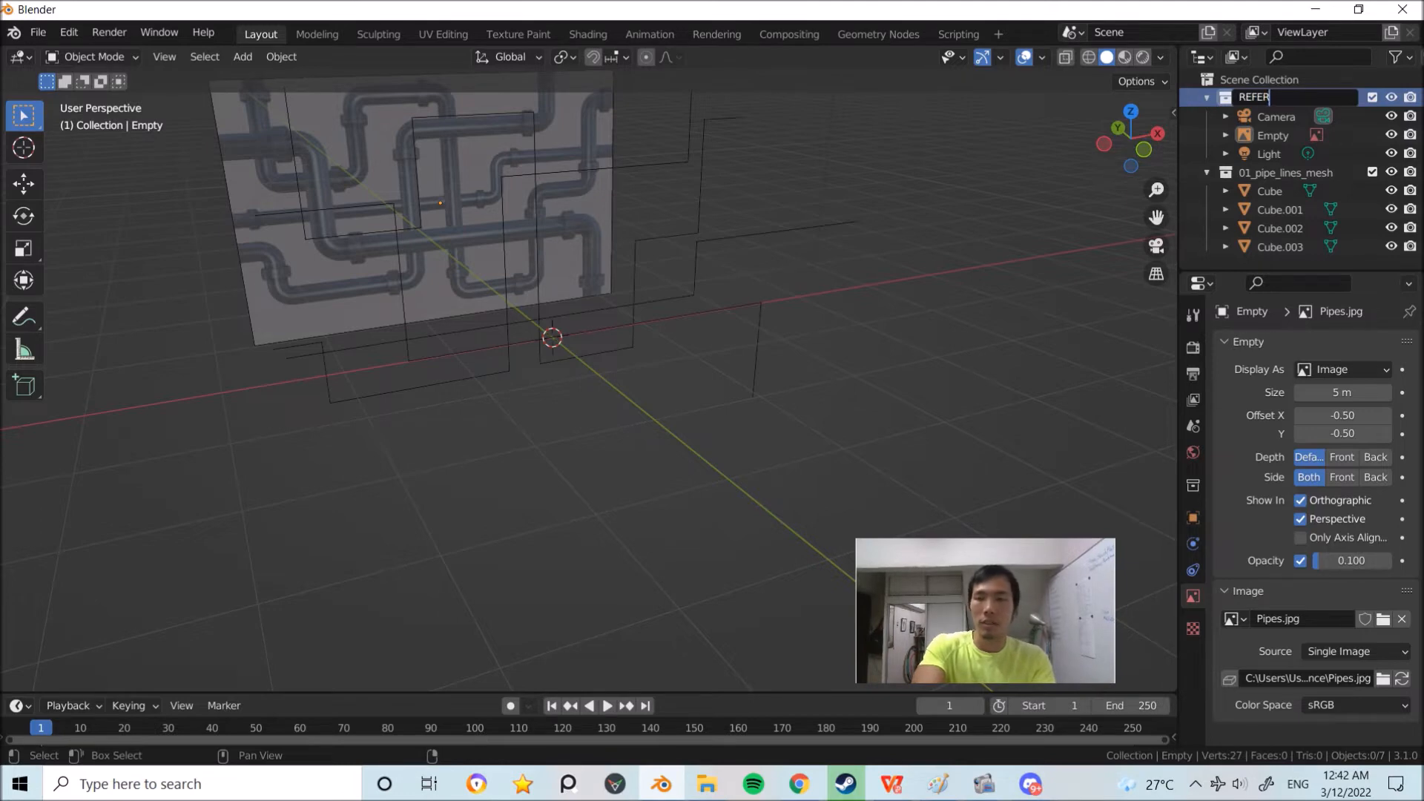
text(REFERENCE)
key(Return)
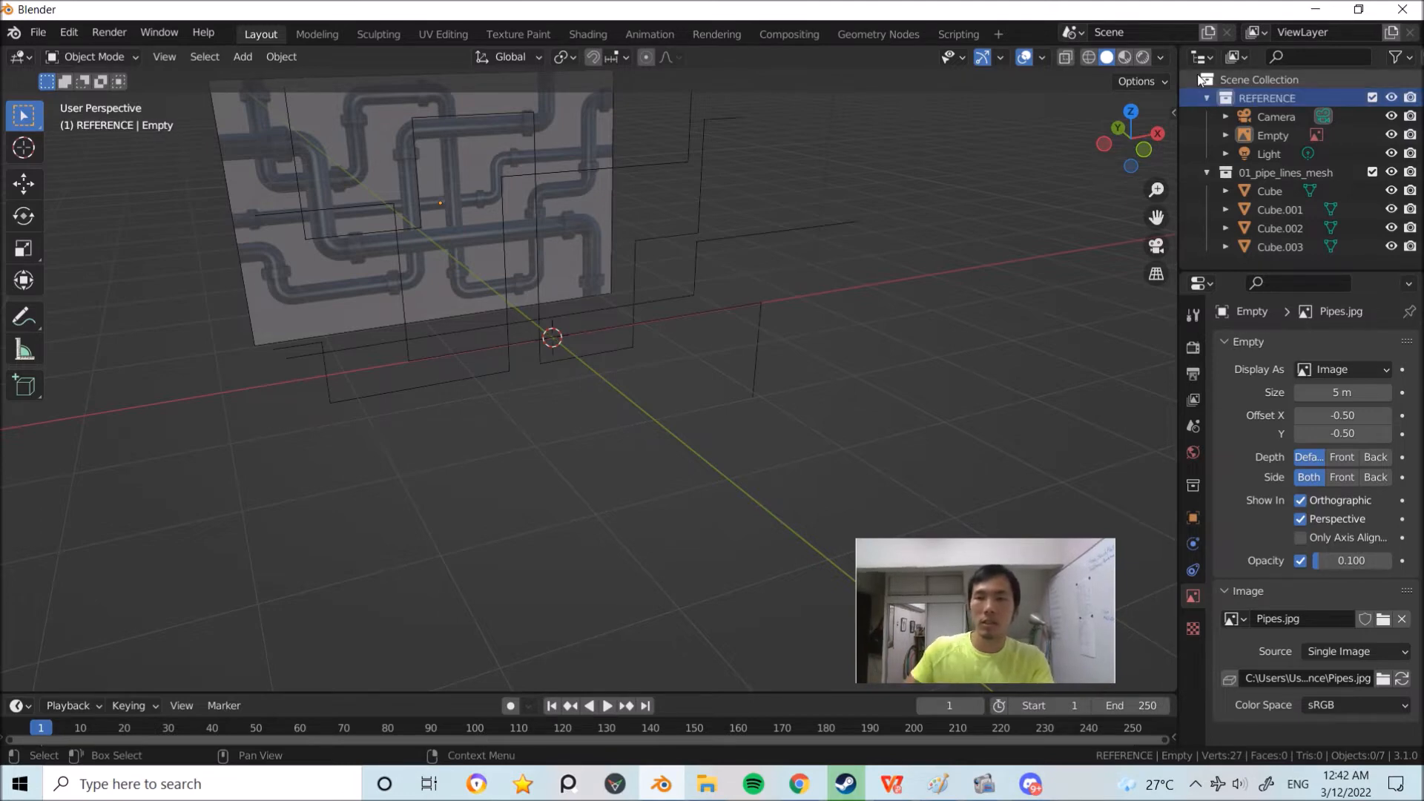
double_click(1272, 133)
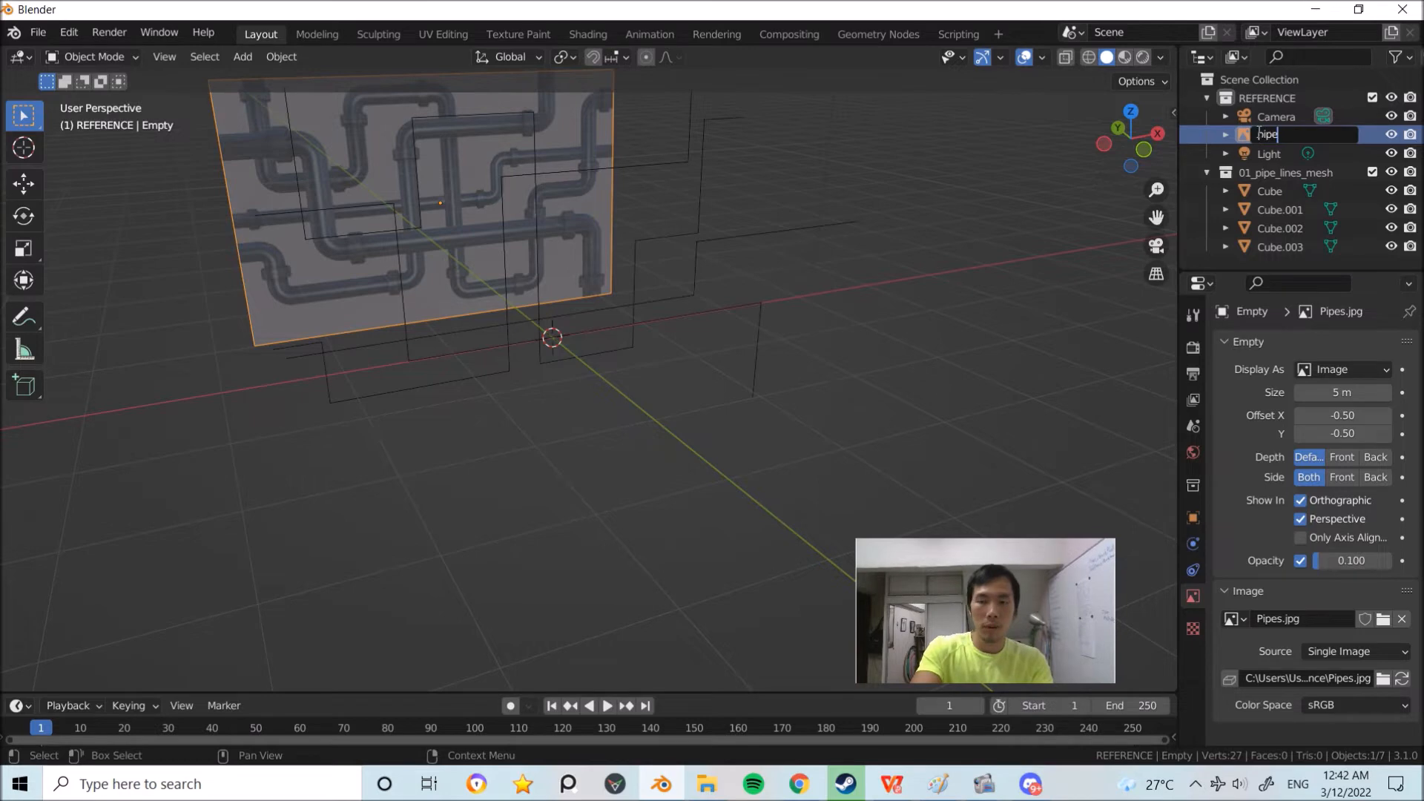
key(Return)
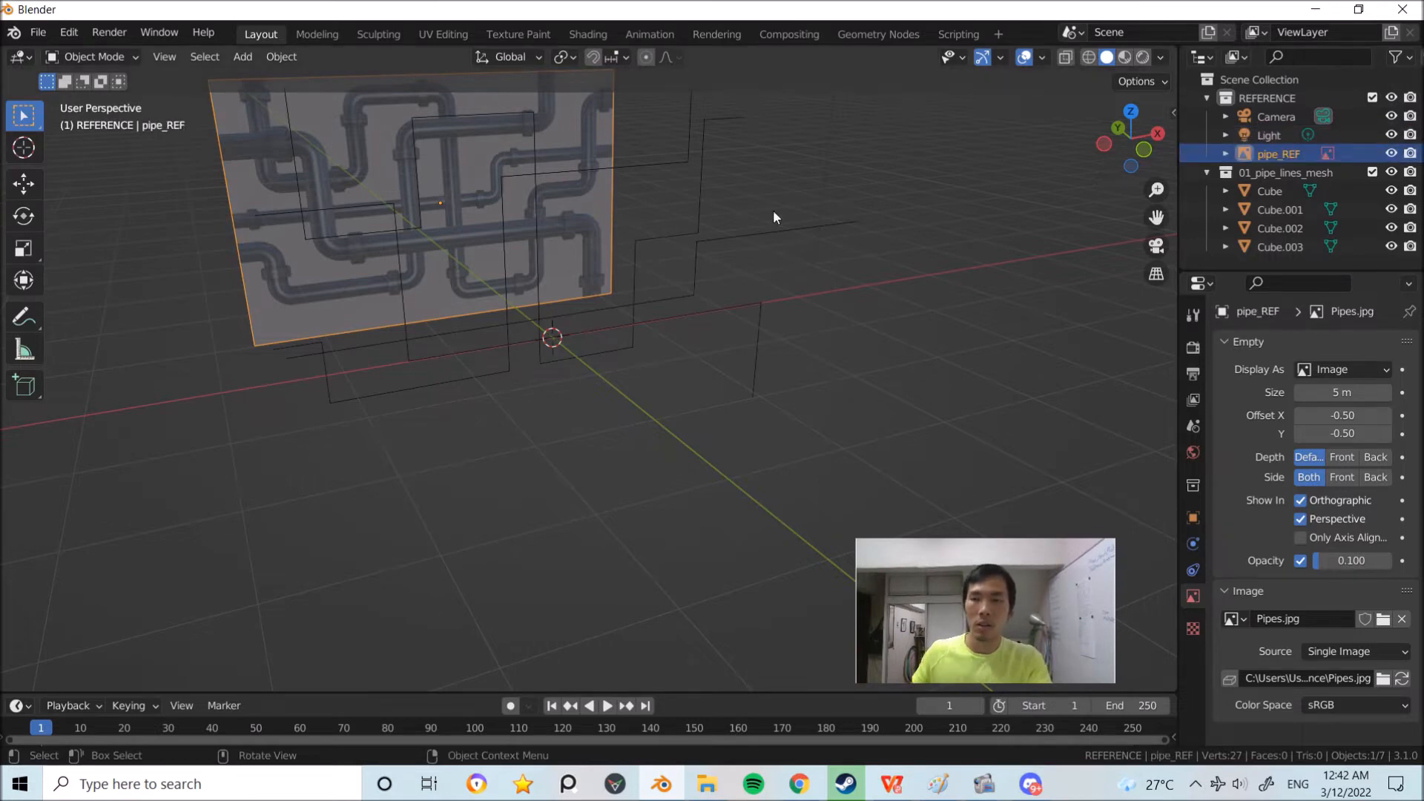
Step: Delete the Camera and Light objects from the REFERENCE collection
click(1271, 135)
click(1270, 121)
ctrl+click(1271, 133)
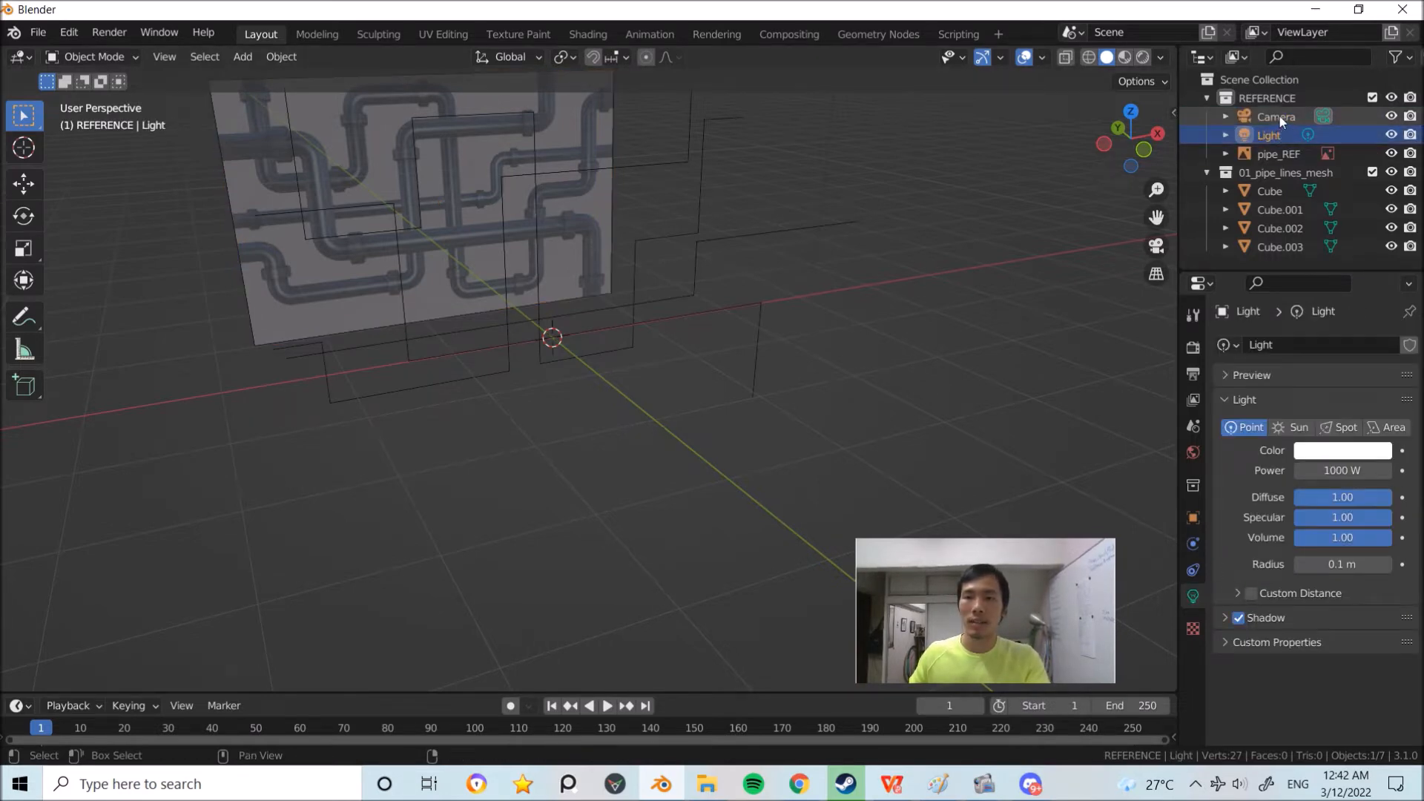
scroll(845, 246, down, 1)
middle_drag(822, 313, 773, 325)
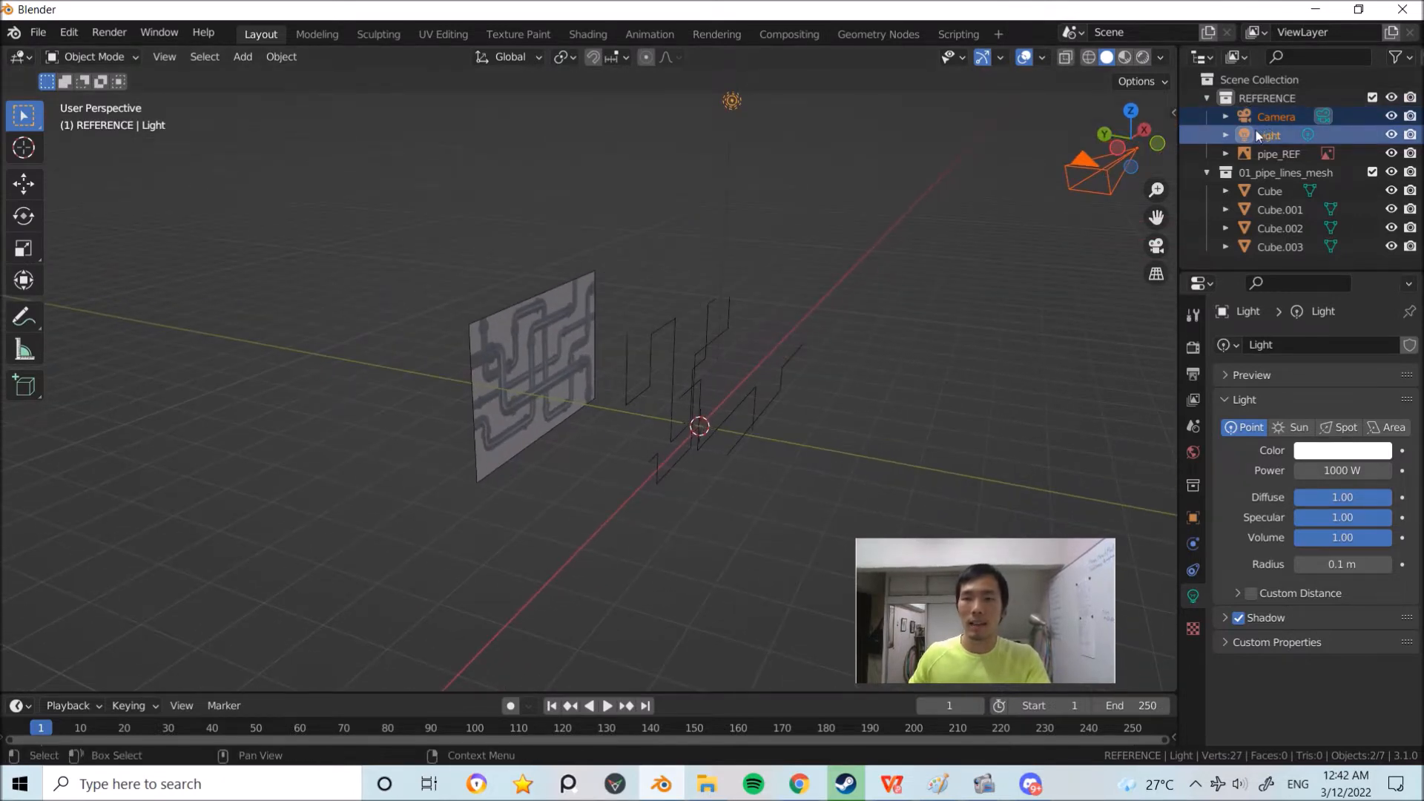
shift+middle_drag(781, 276, 743, 291)
key(x)
click(836, 231)
Step: Examine the reference image and the traced paths from several angles, selecting them individually and then all four paths together
scroll(696, 339, up, 4)
middle_drag(695, 340, 661, 271)
scroll(662, 271, up, 1)
click(1282, 117)
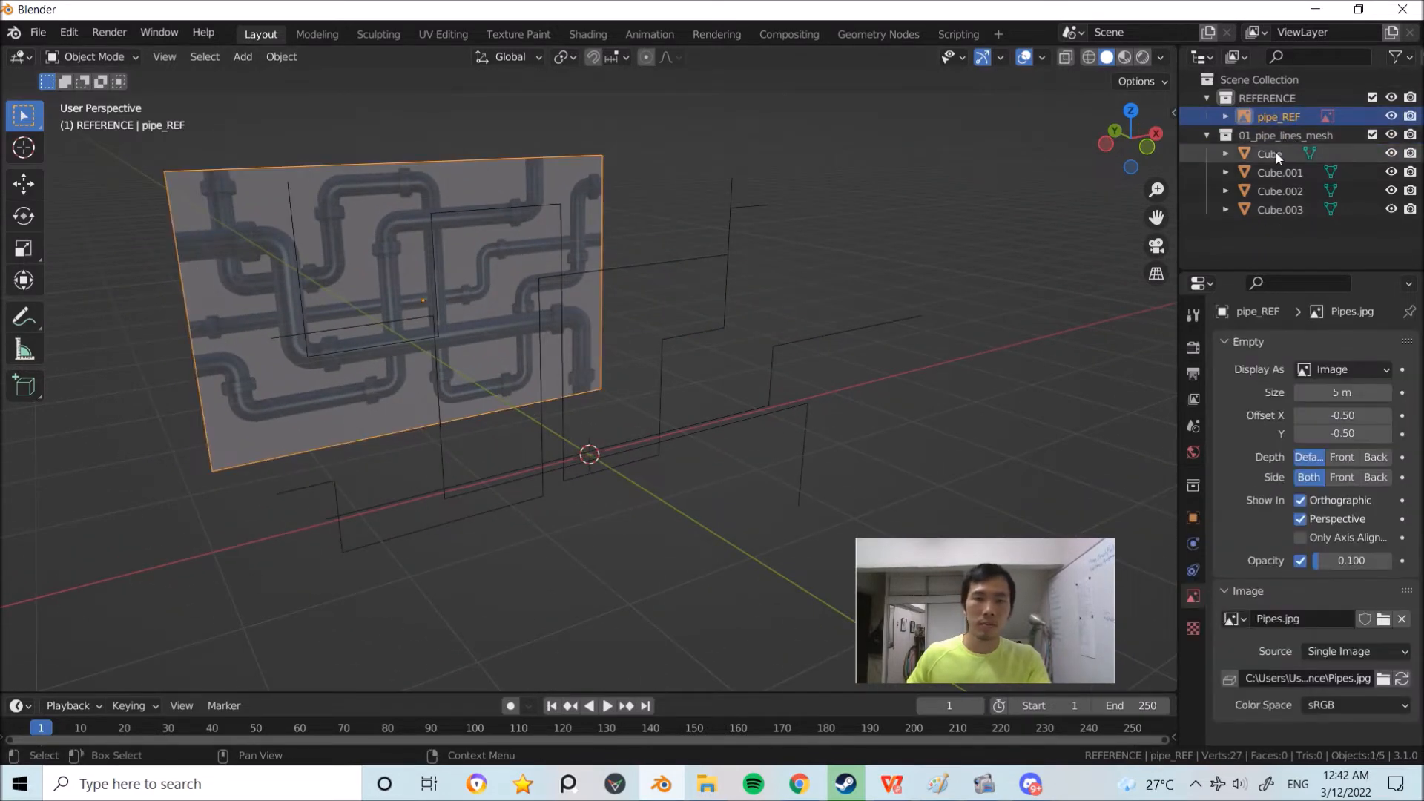
click(1273, 154)
click(1276, 172)
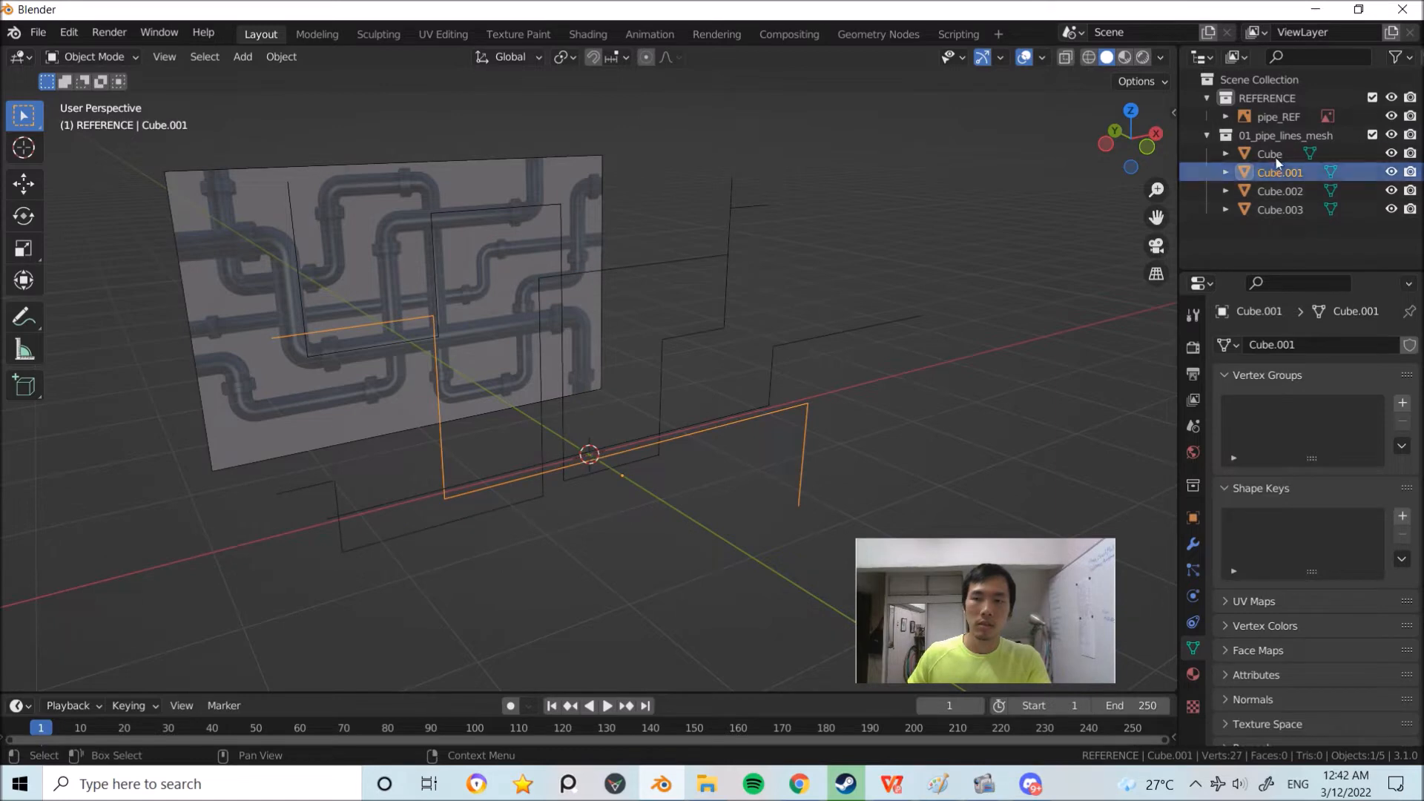
click(1272, 153)
click(1280, 191)
click(1274, 135)
click(1273, 154)
click(1274, 135)
middle_drag(892, 327, 912, 416)
drag(932, 416, 706, 194)
middle_drag(763, 252, 718, 279)
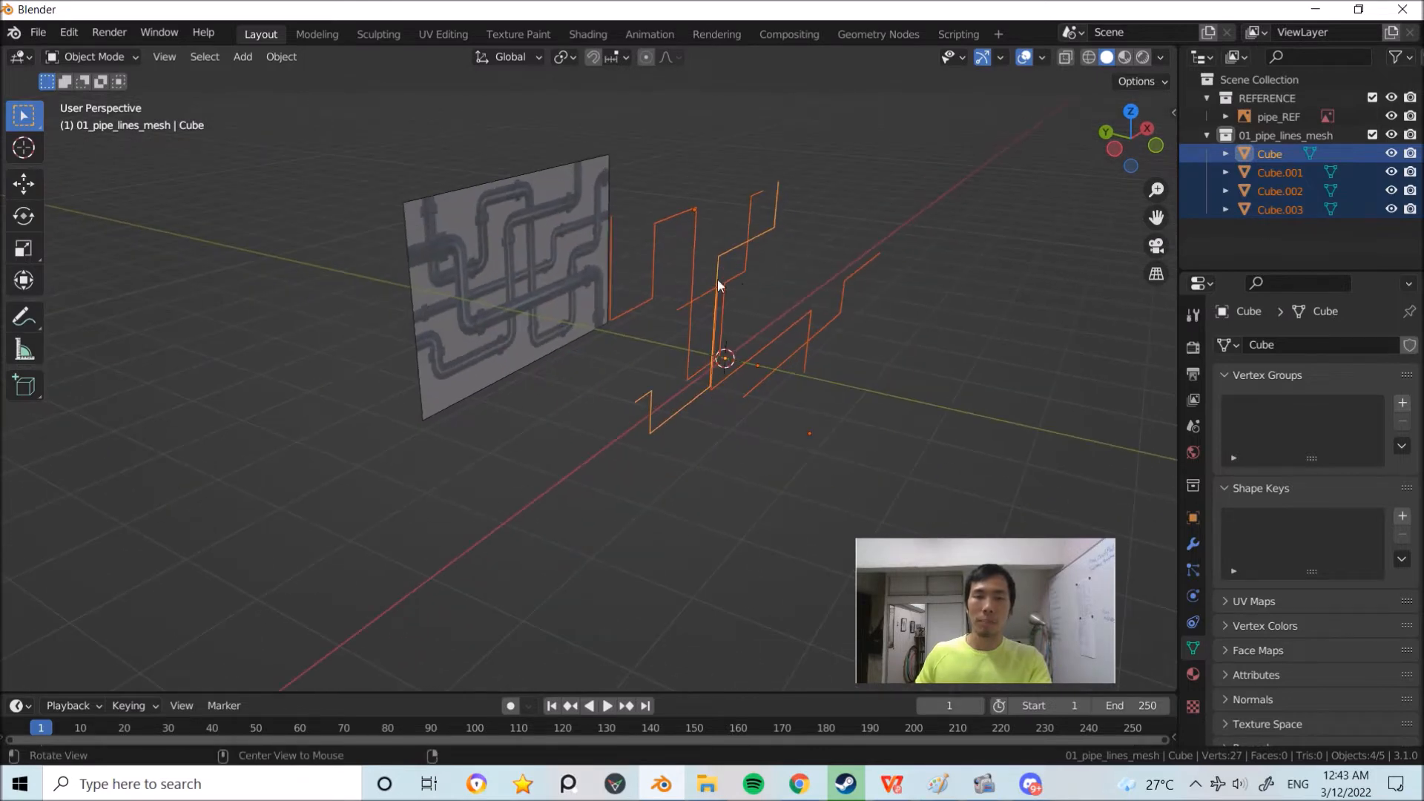
middle_drag(758, 233, 808, 222)
Step: Duplicate the 01_pipe_lines_mesh collection together with its four path objects
click(1286, 135)
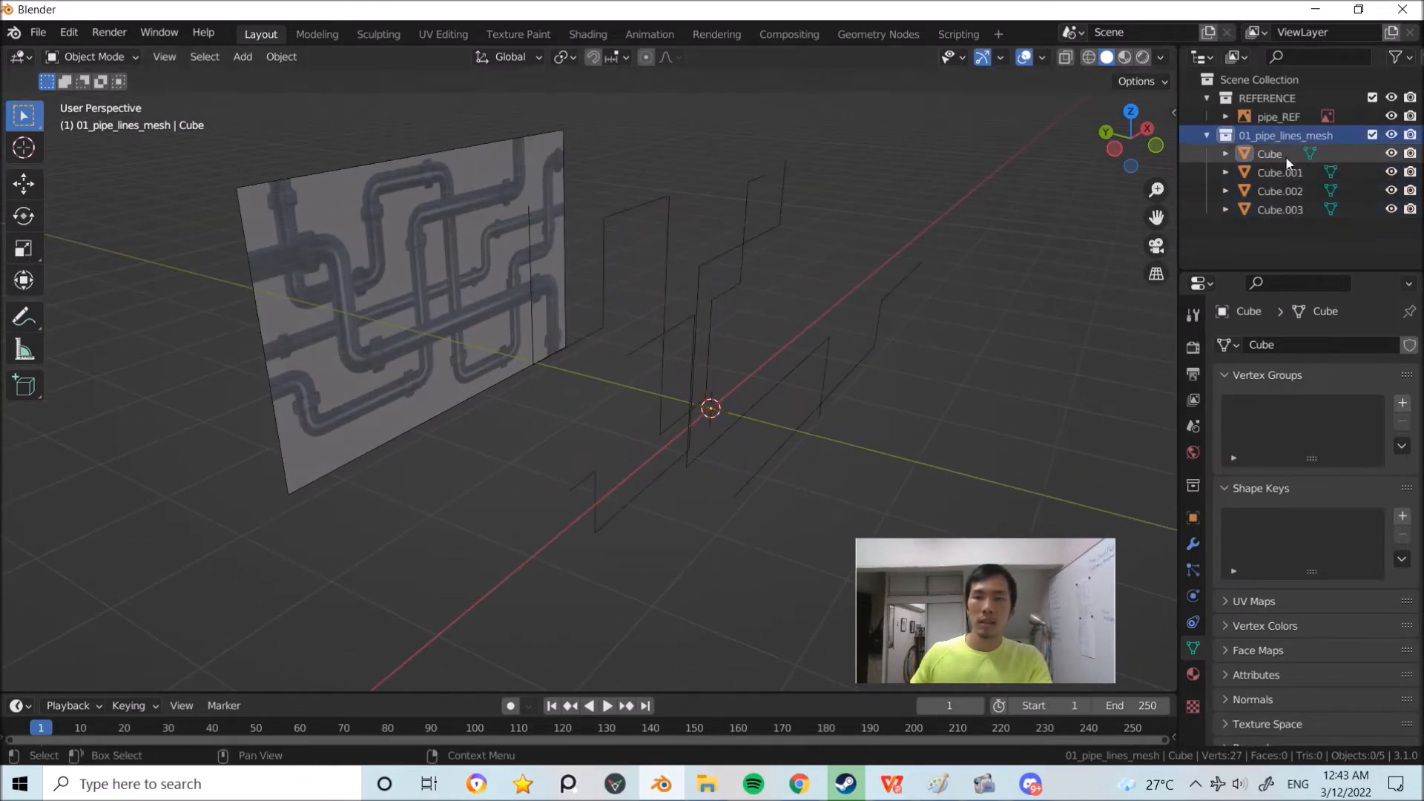
click(1284, 155)
click(1277, 136)
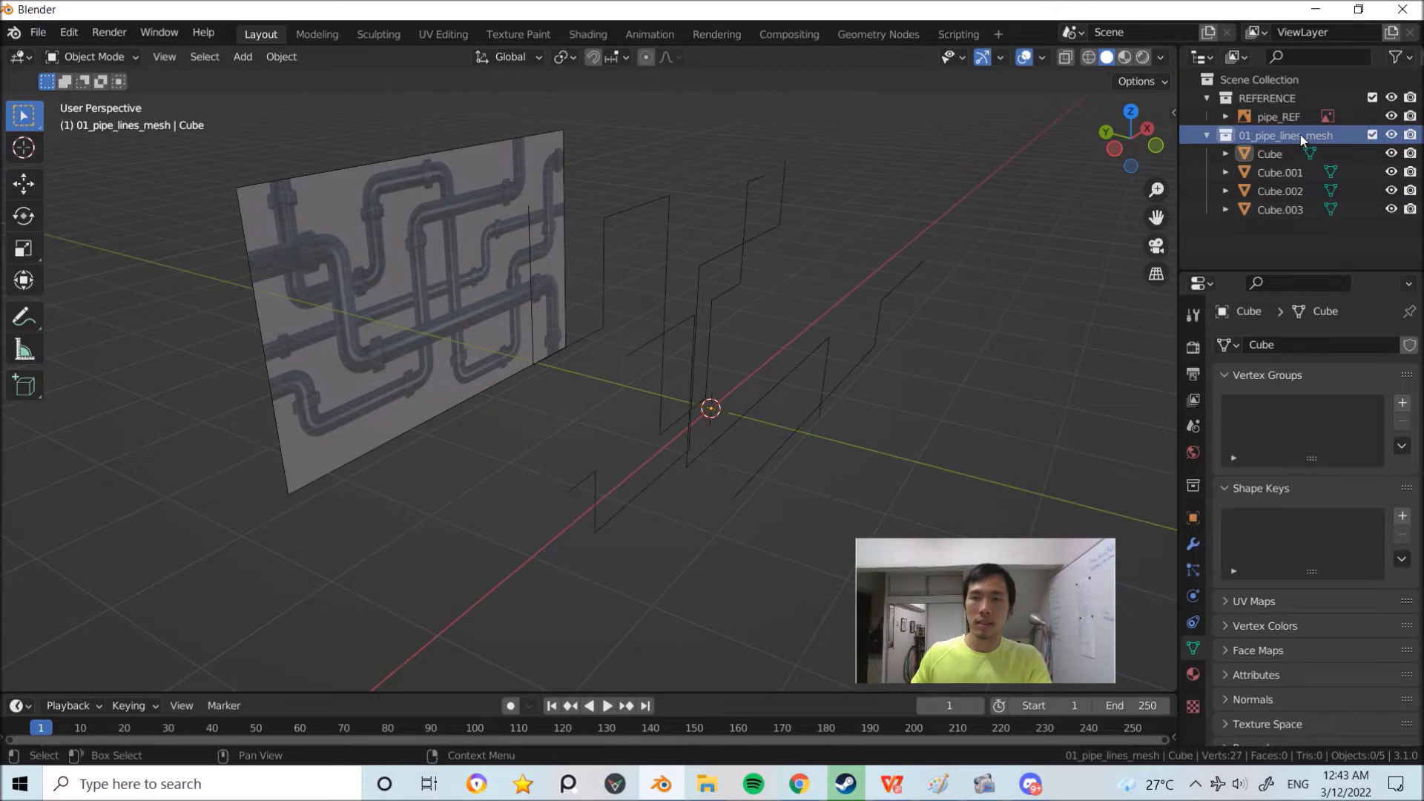
right_click(1300, 135)
click(1279, 135)
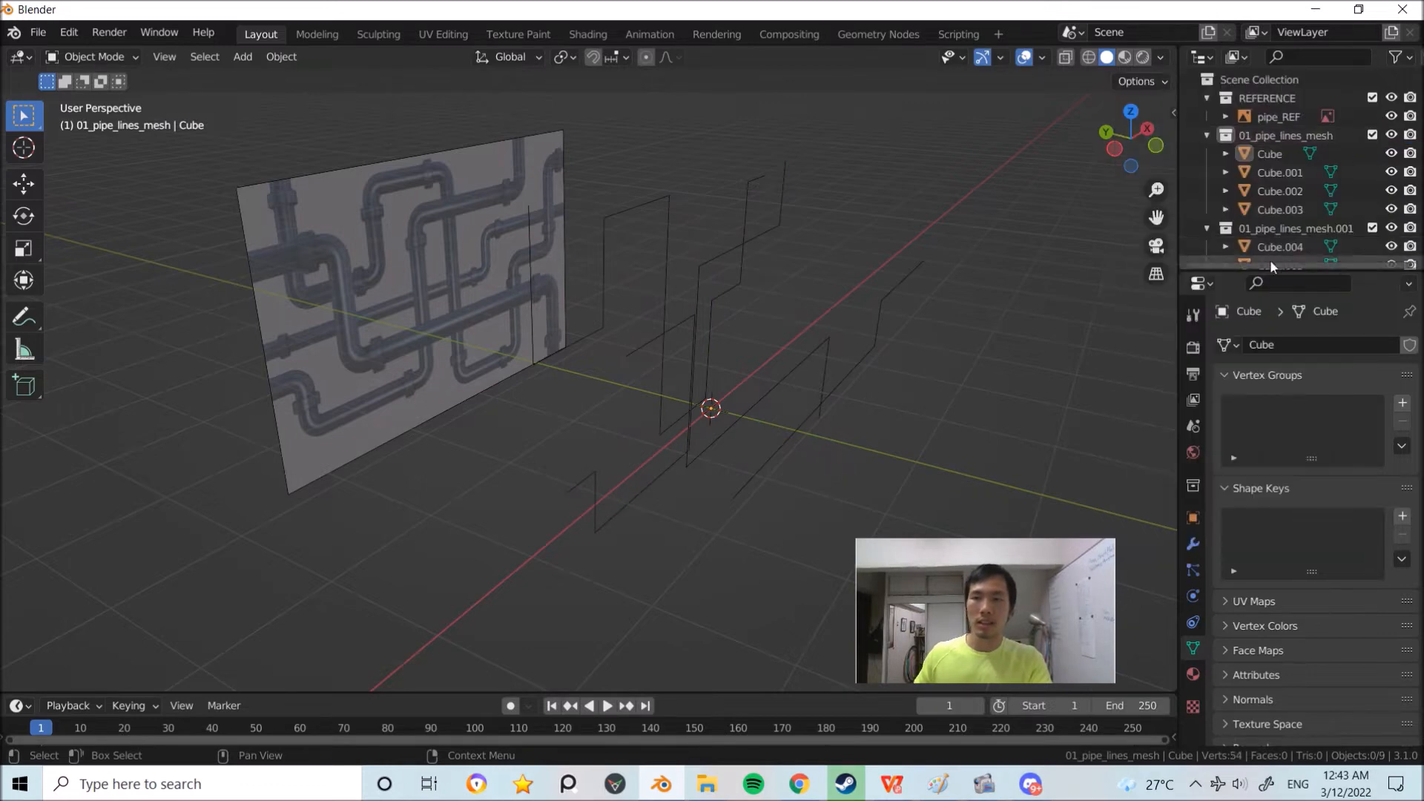
Step: Collapse and hide the original 01_pipe_lines_mesh collection, and rename its duplicate as 02_pipe_curve
click(1207, 135)
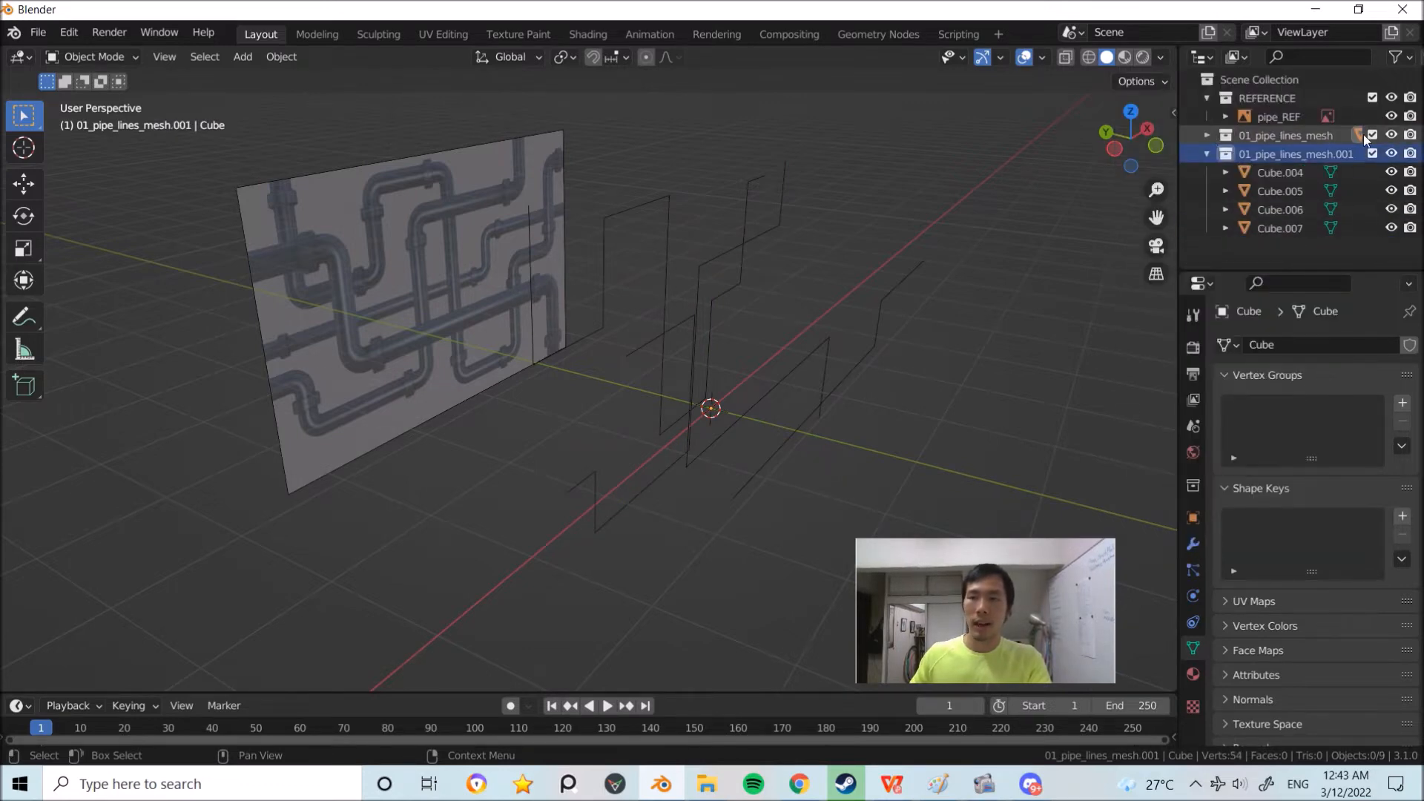
click(1388, 135)
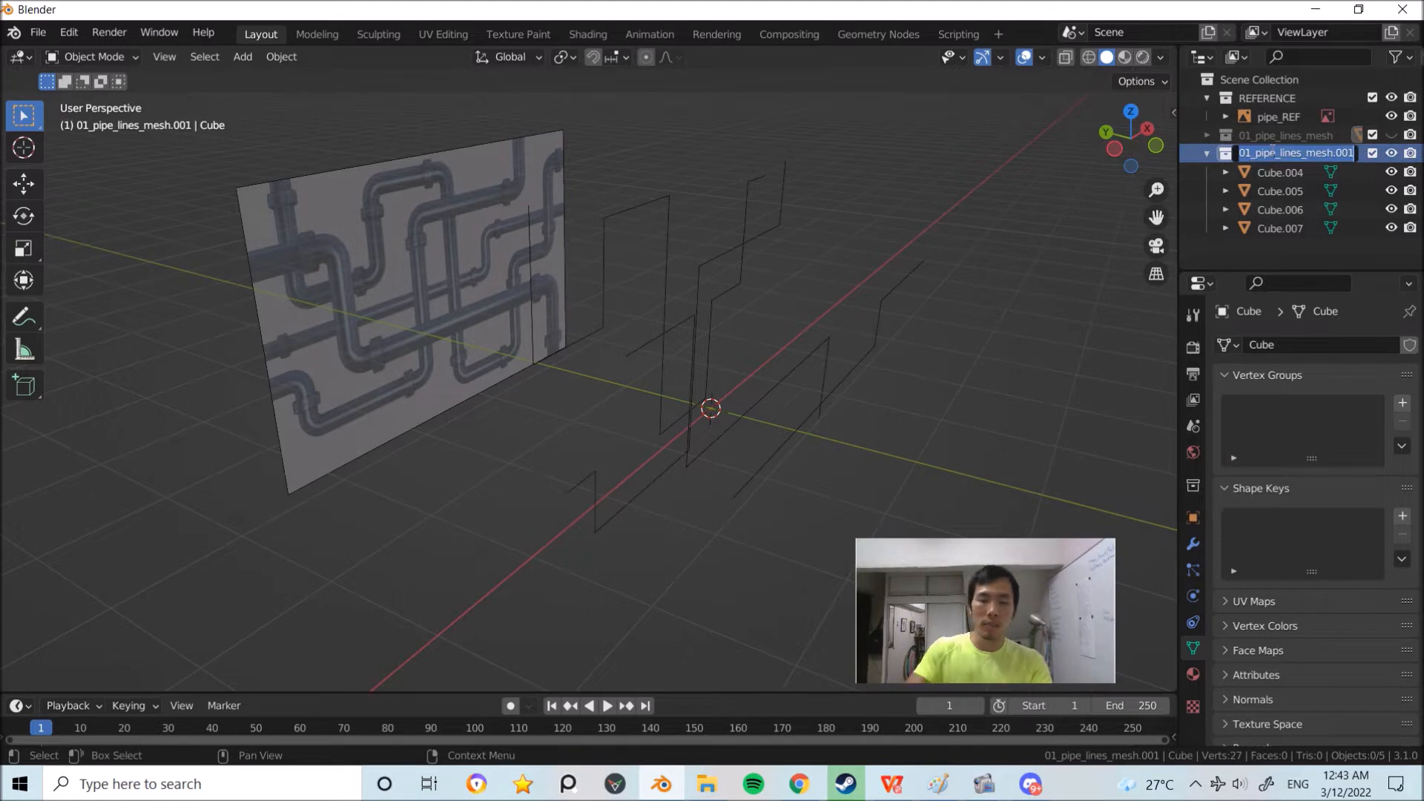
text(02_pipe_)
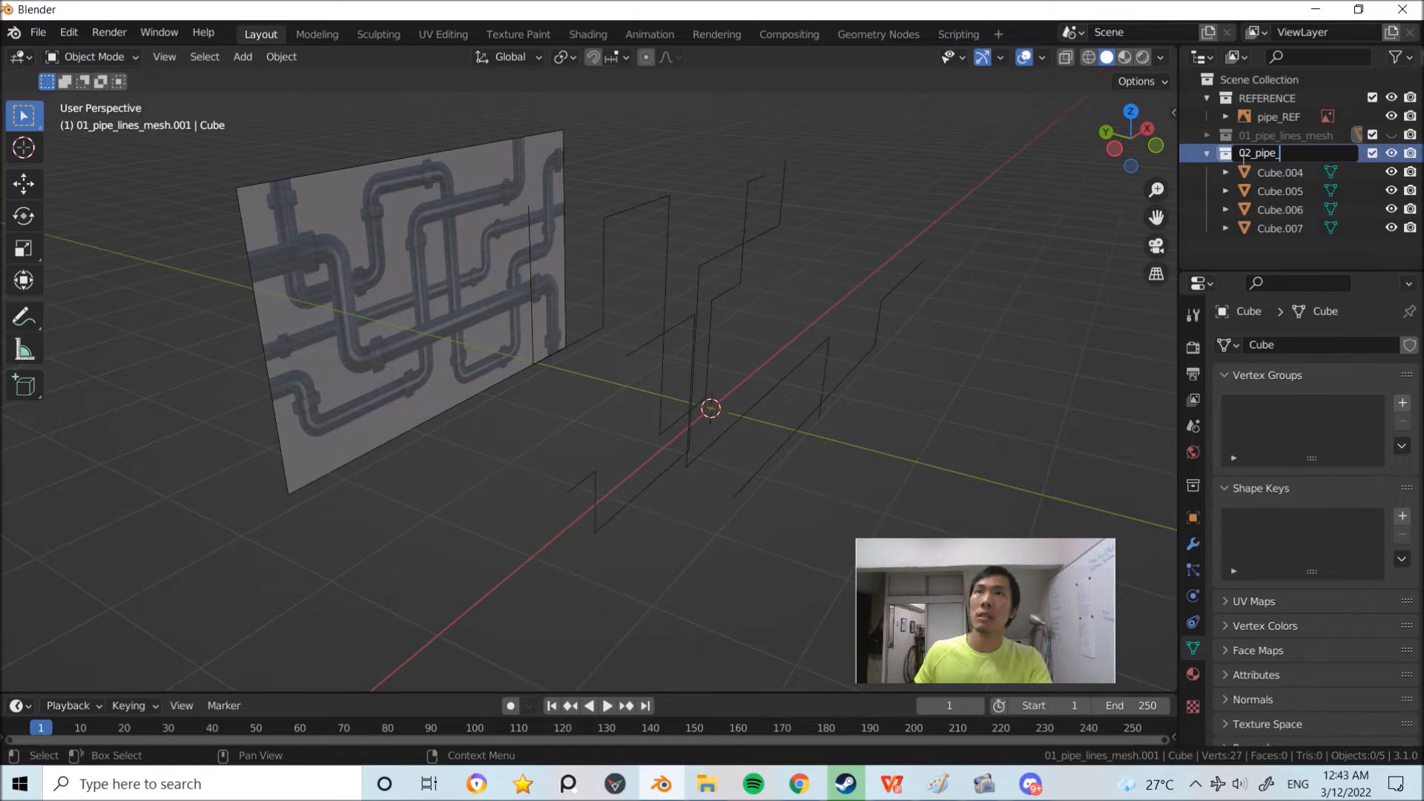
text(curve)
key(Return)
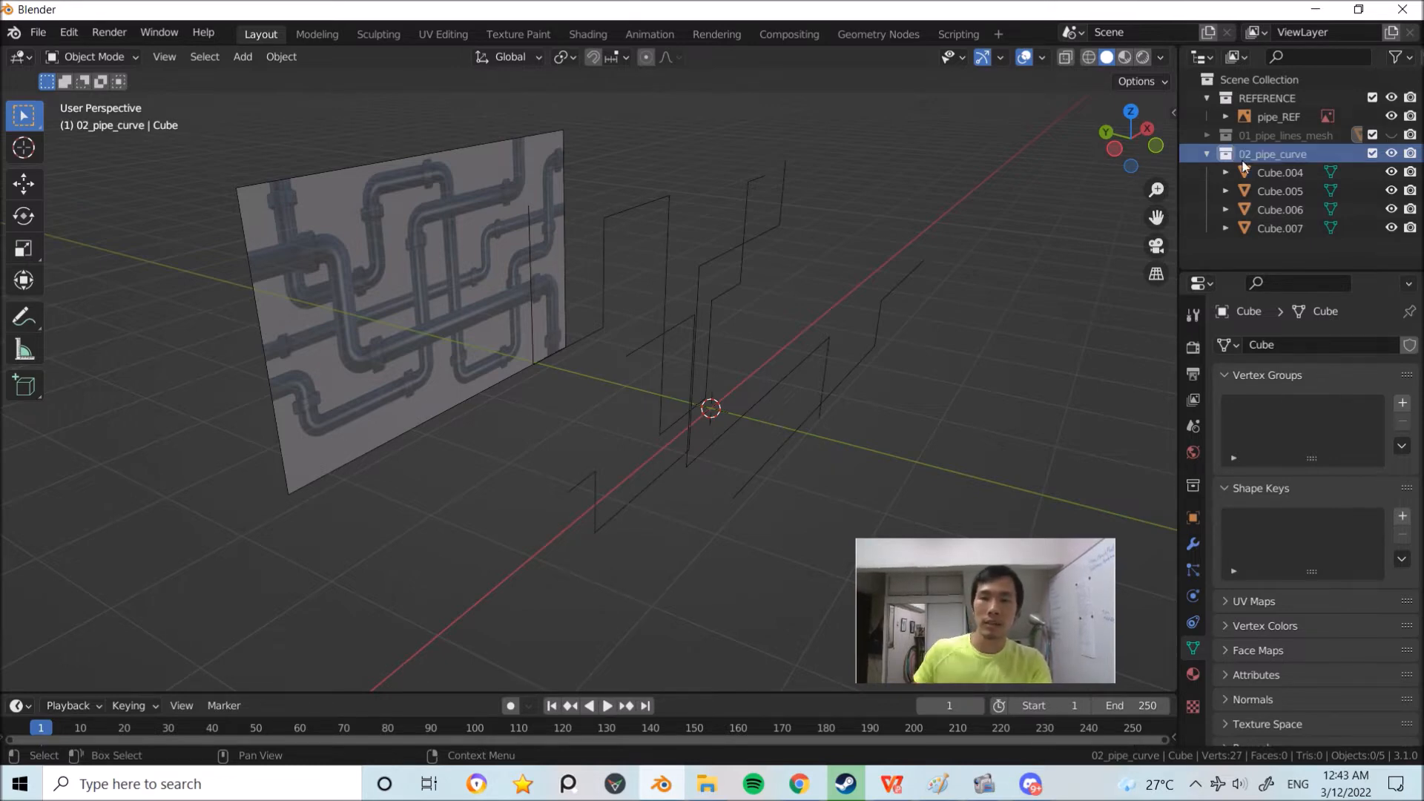
Step: Select all four paths in 02_pipe_curve, without the reference image, and enter Edit Mode on them together
middle_drag(932, 278, 923, 306)
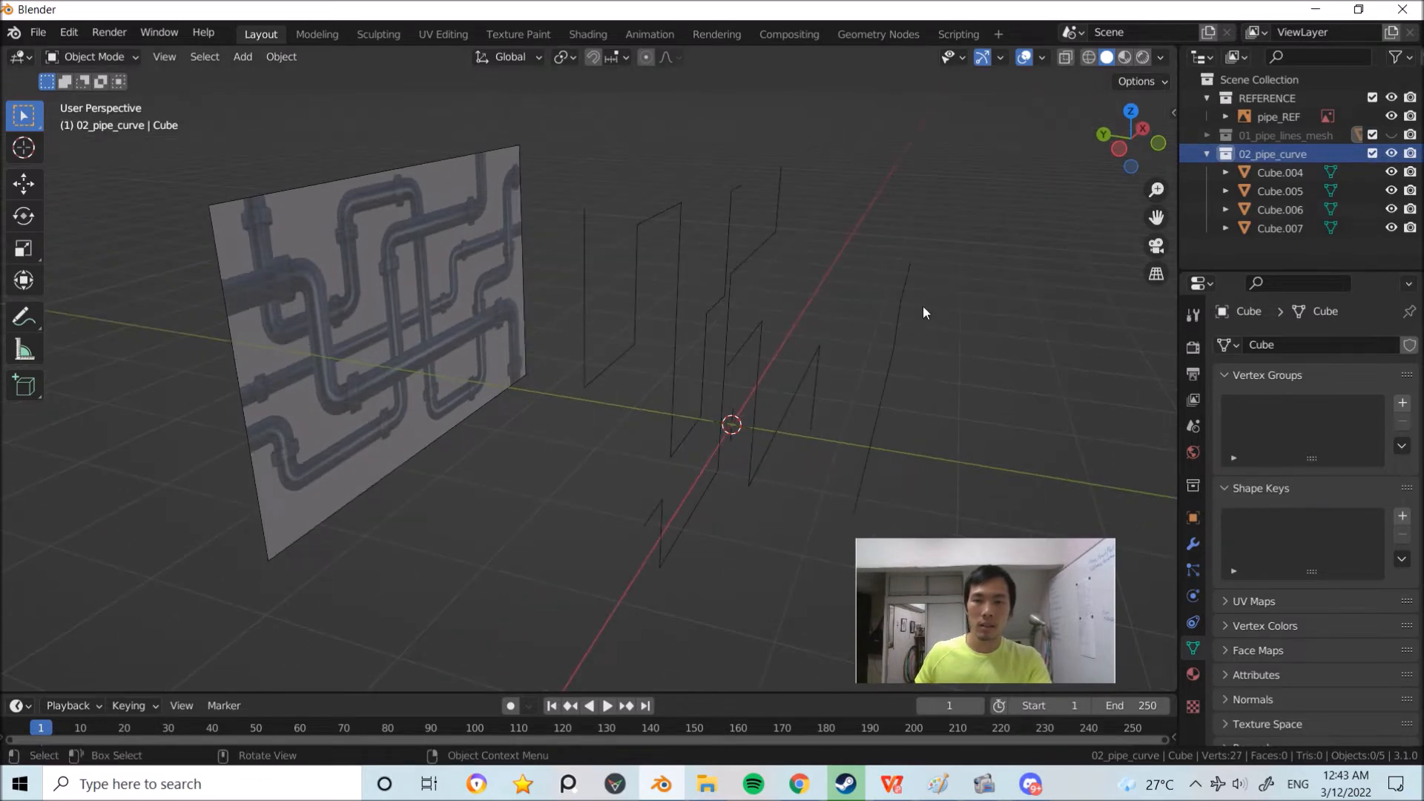
key(a)
click(568, 256)
drag(493, 255, 836, 407)
drag(1026, 443, 807, 201)
middle_drag(807, 200, 812, 256)
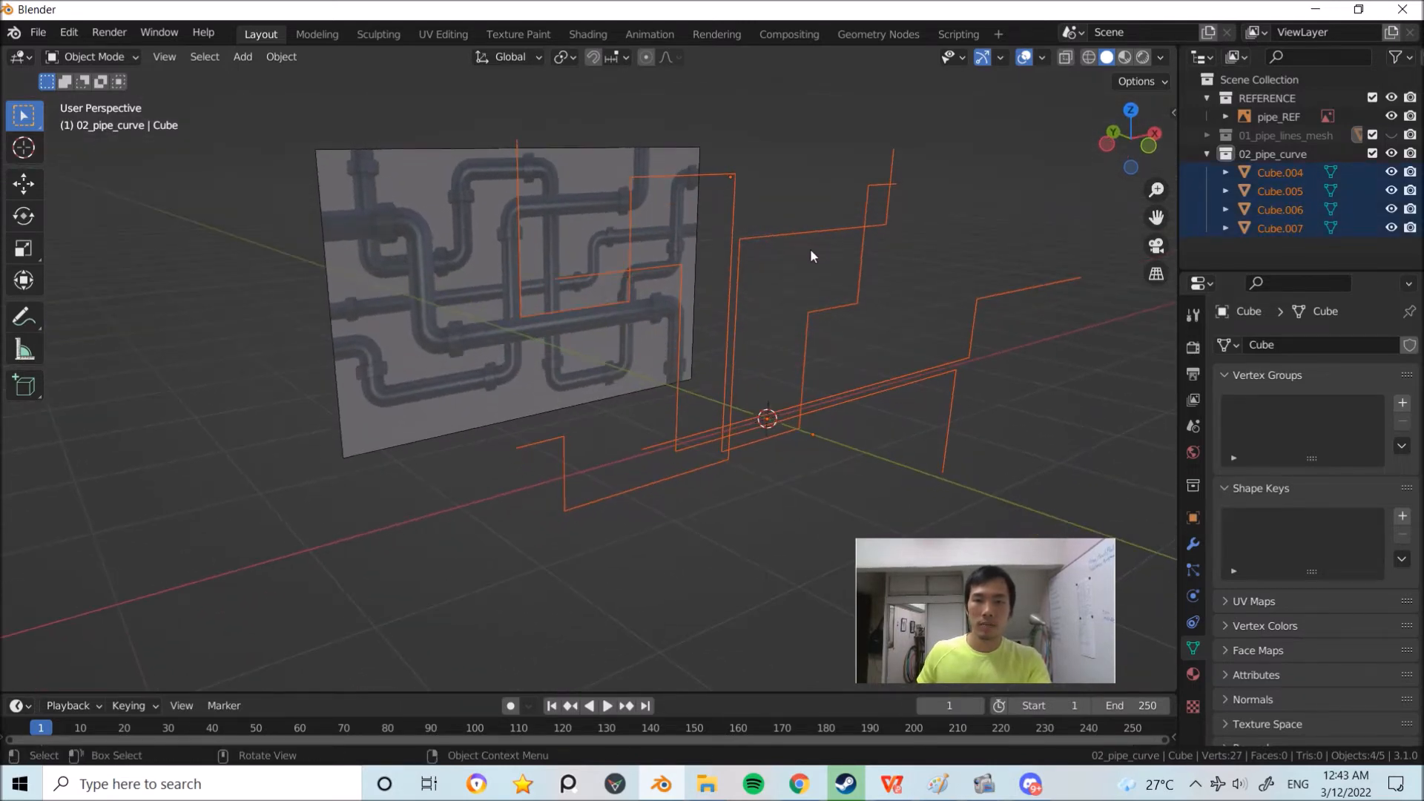
key(Tab)
key(Up)
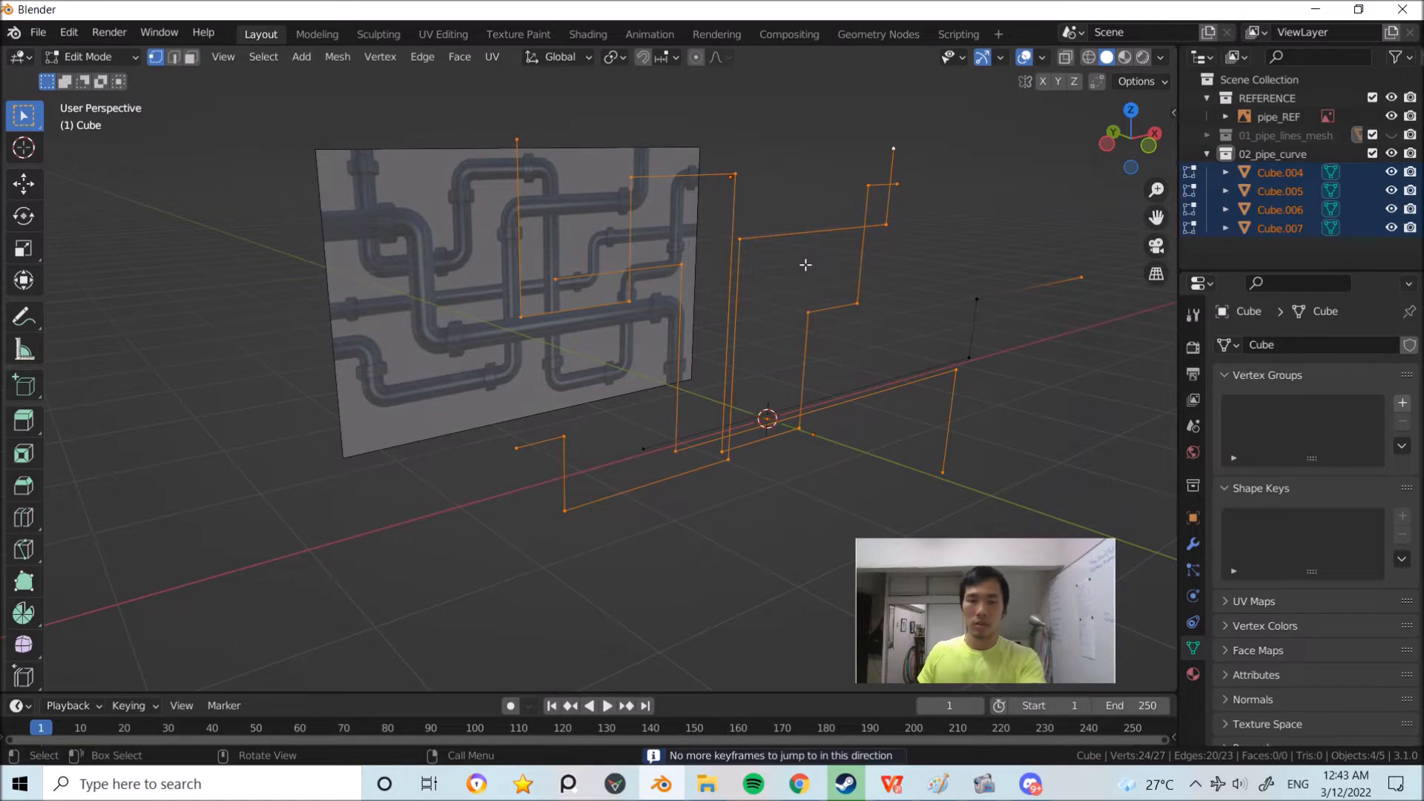
Step: Switch to the front view and select every vertex of the four paths
key(KP_1)
shift+middle_drag(882, 255, 840, 243)
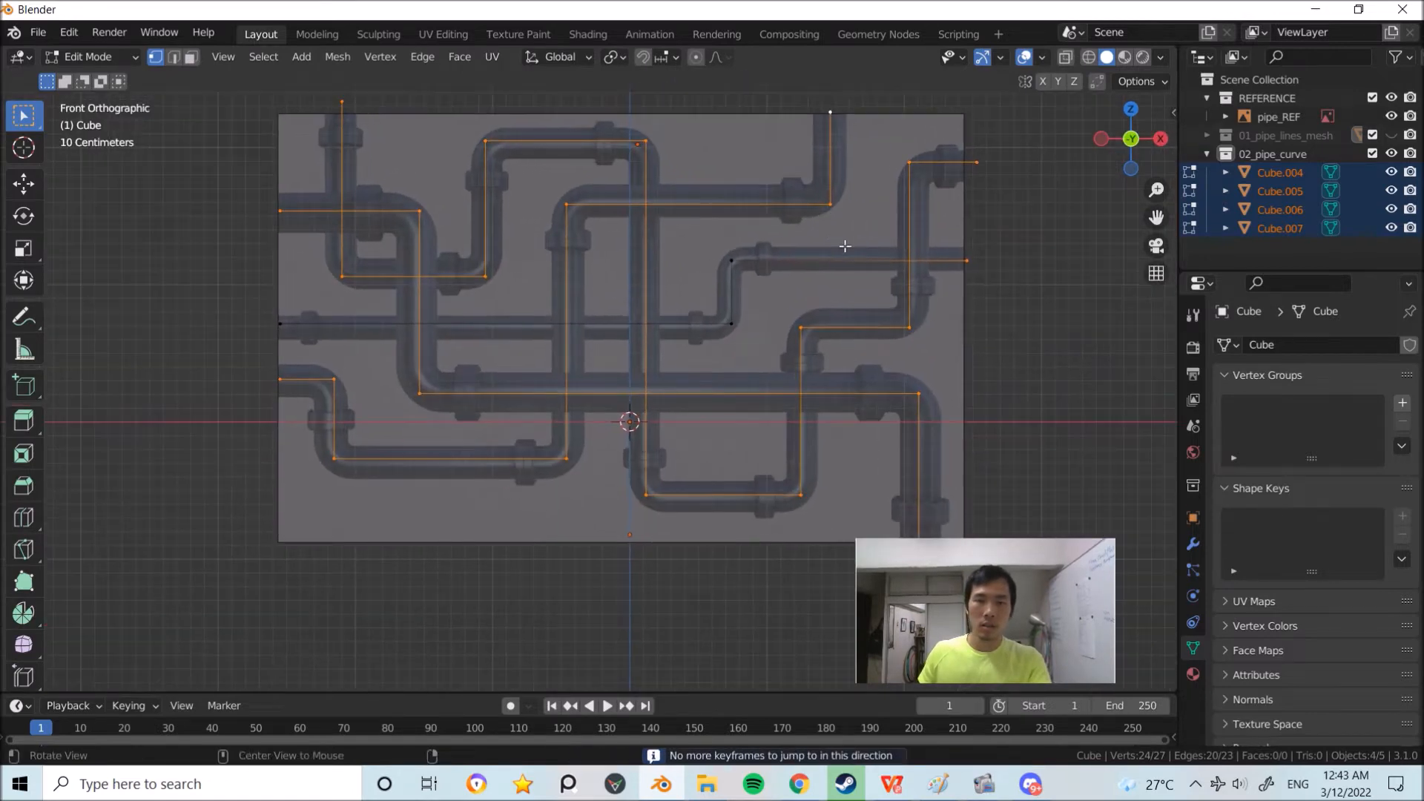
click(1063, 413)
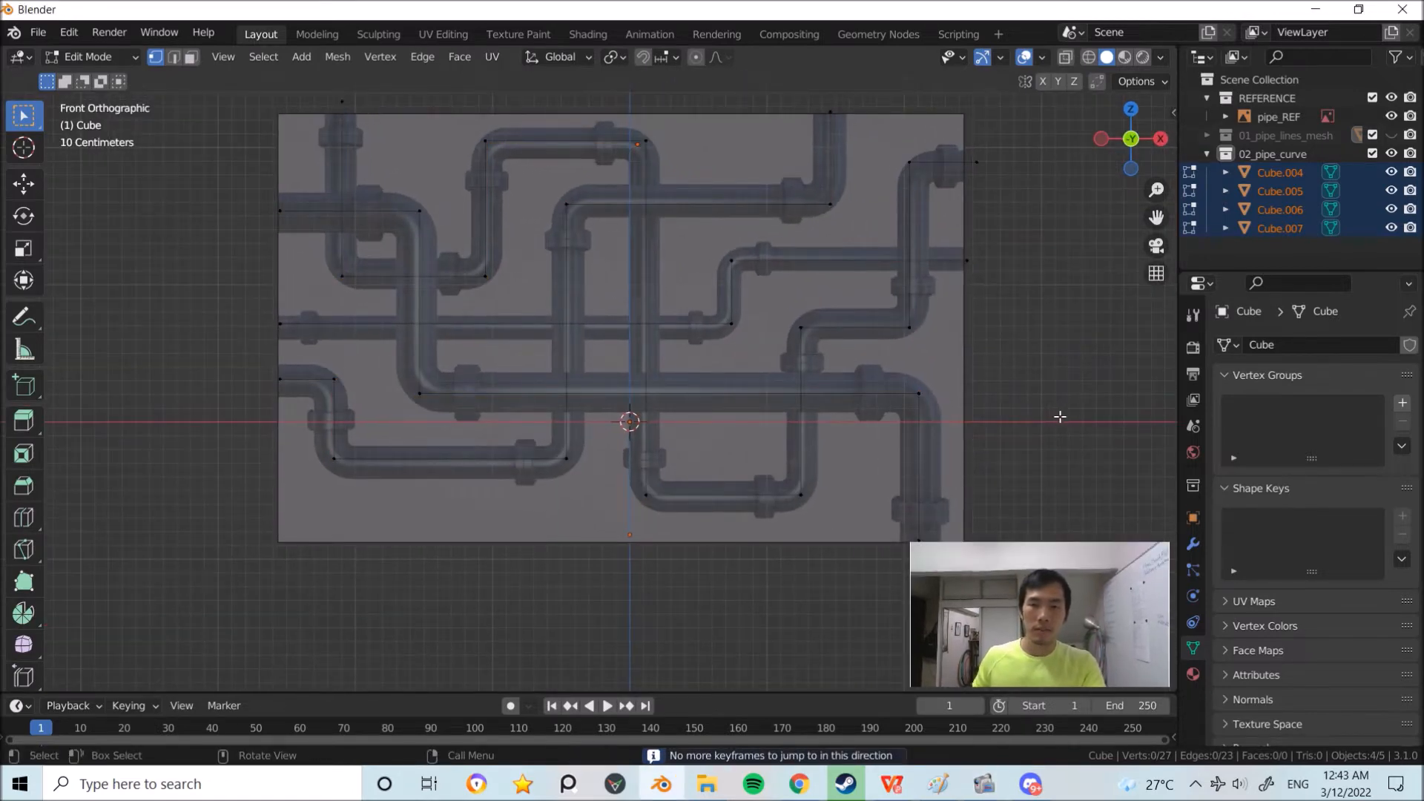
key(a)
shift+middle_drag(857, 342, 824, 336)
ctrl+middle_drag(650, 298, 614, 253)
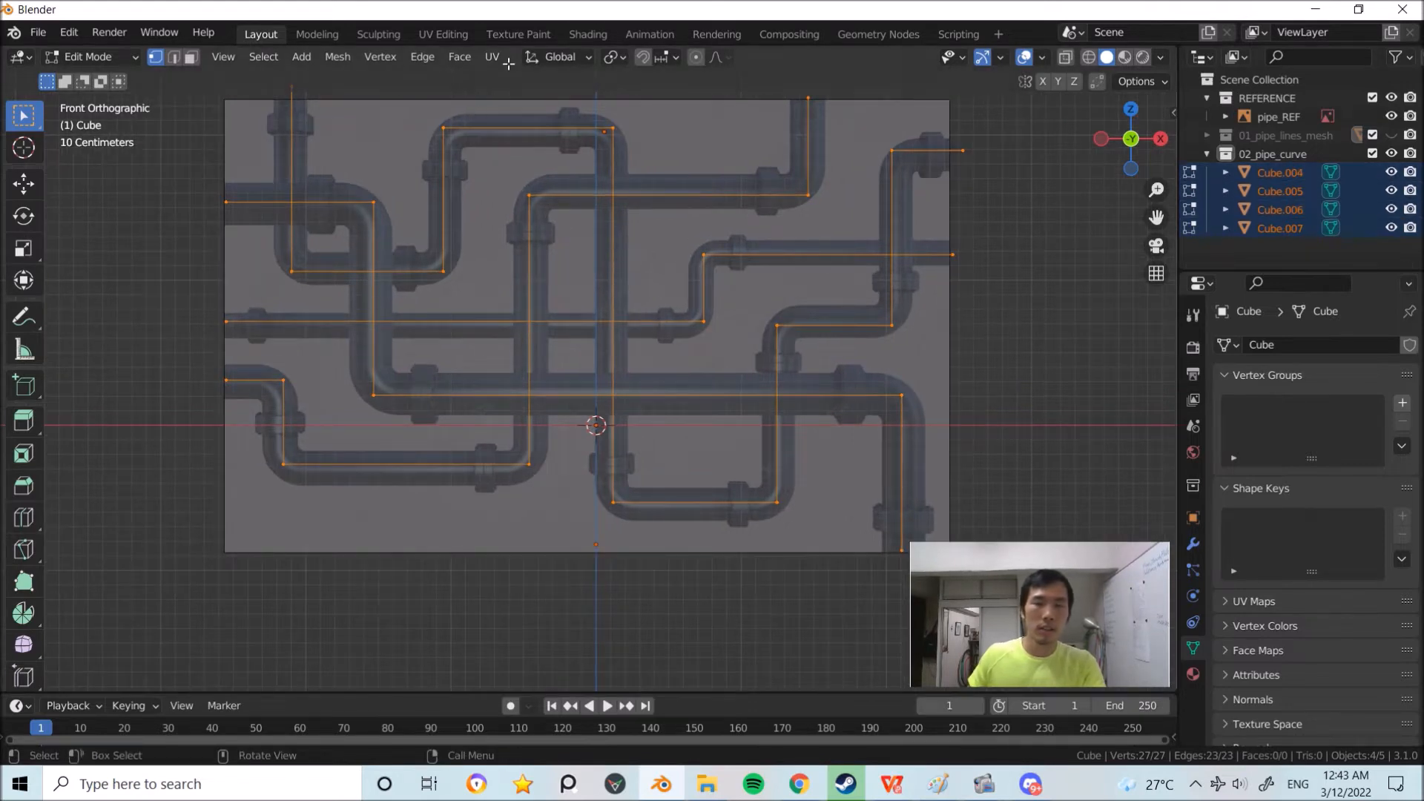
Step: Bevel the vertices of all four paths with 4 segments and a width of about 0.22 m to follow the pipe bends
click(390, 60)
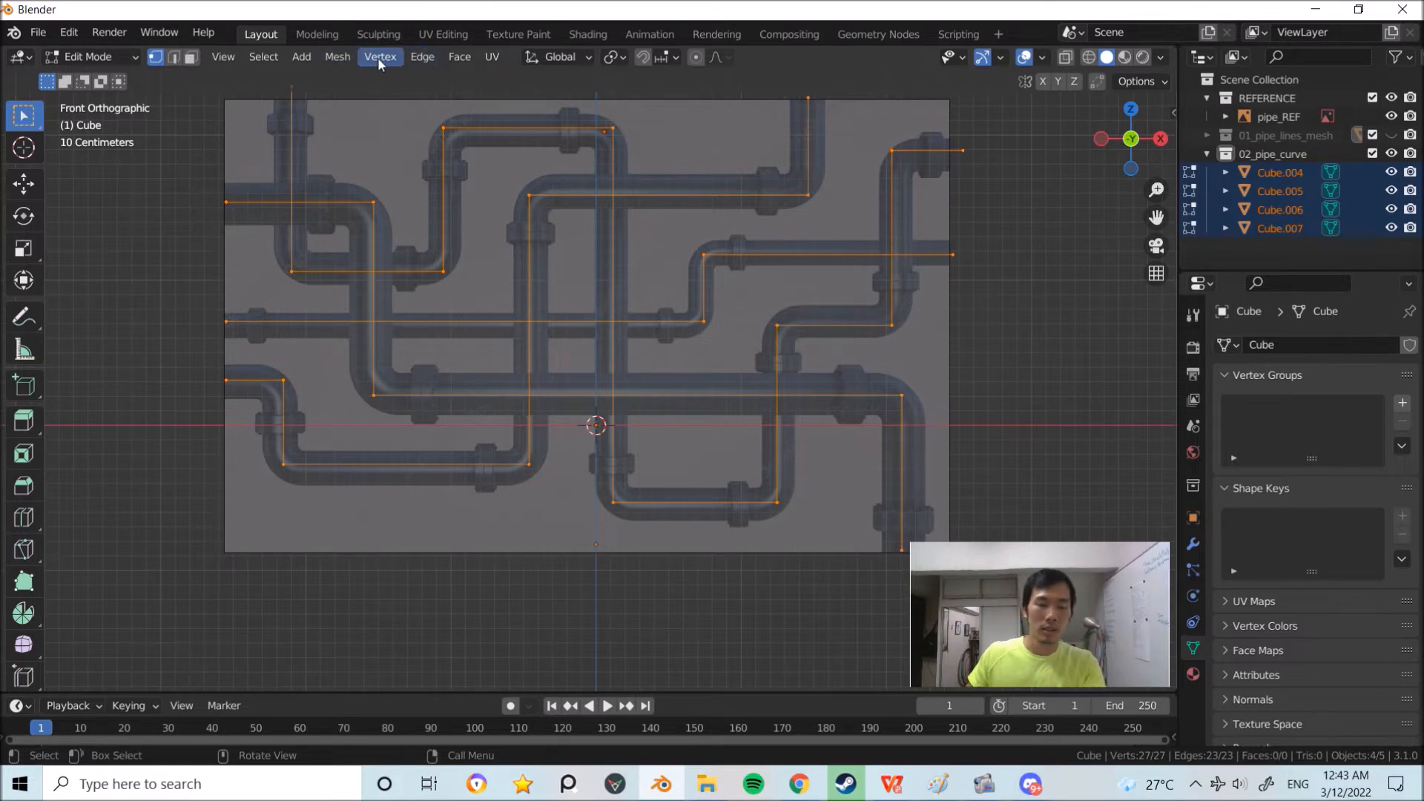
click(378, 60)
click(390, 59)
click(392, 61)
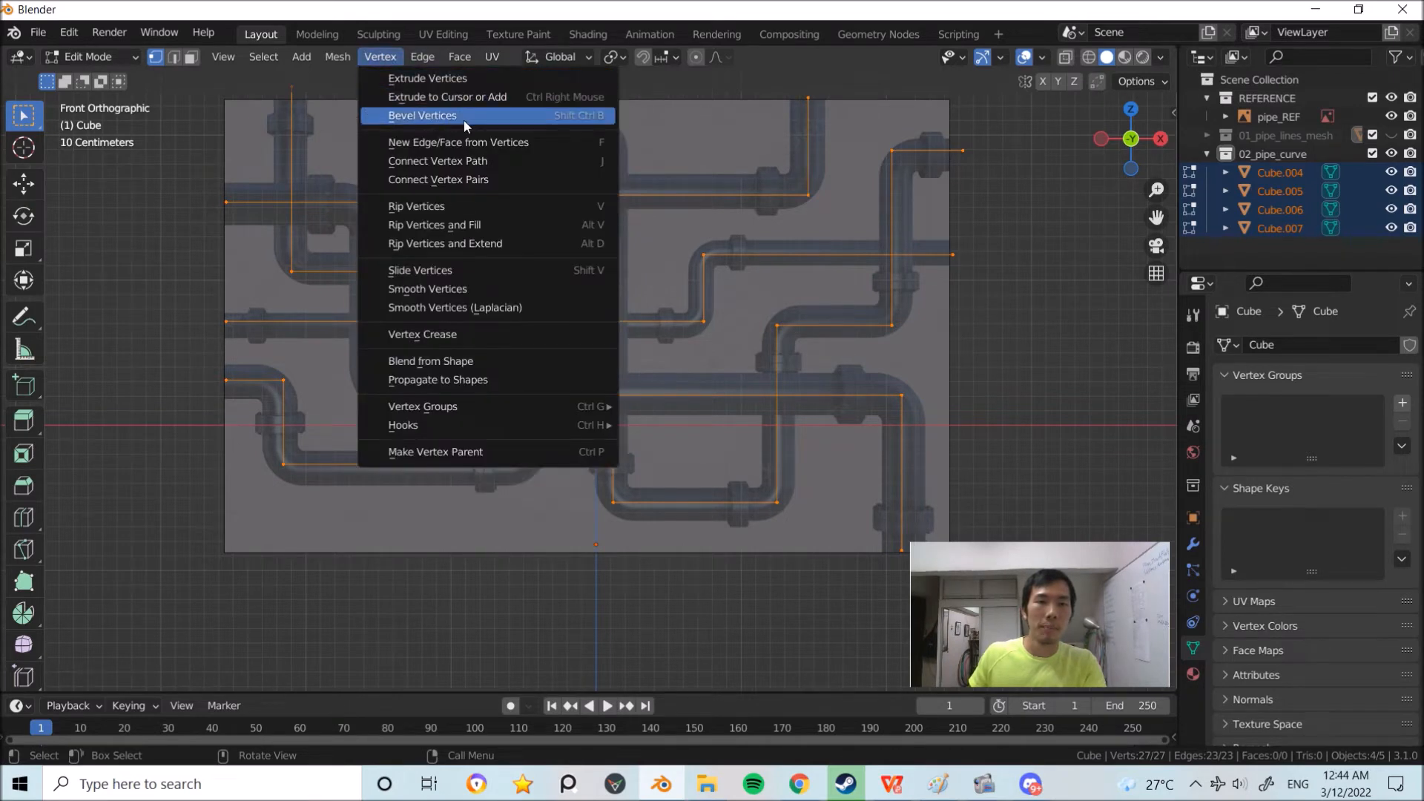
click(477, 114)
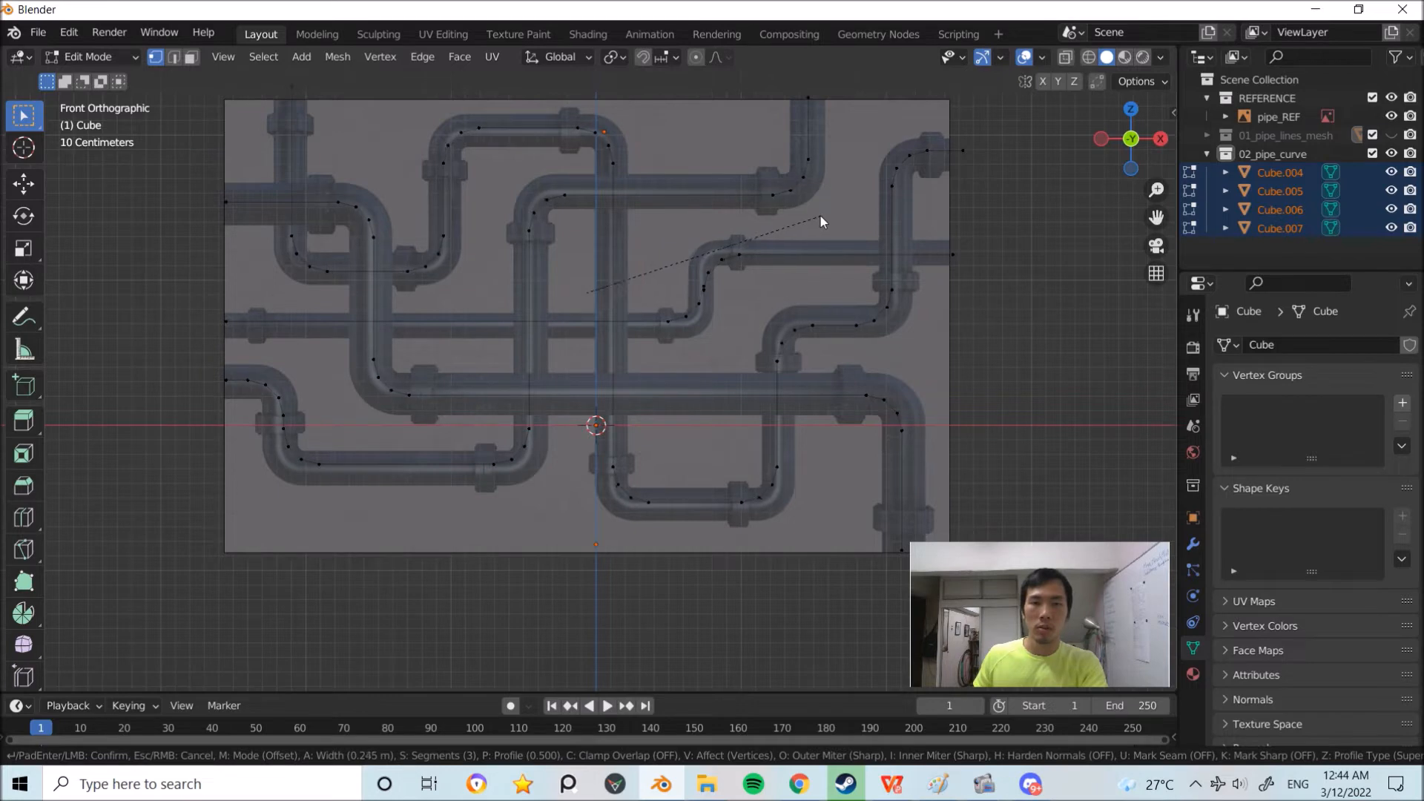
scroll(825, 218, down, 1)
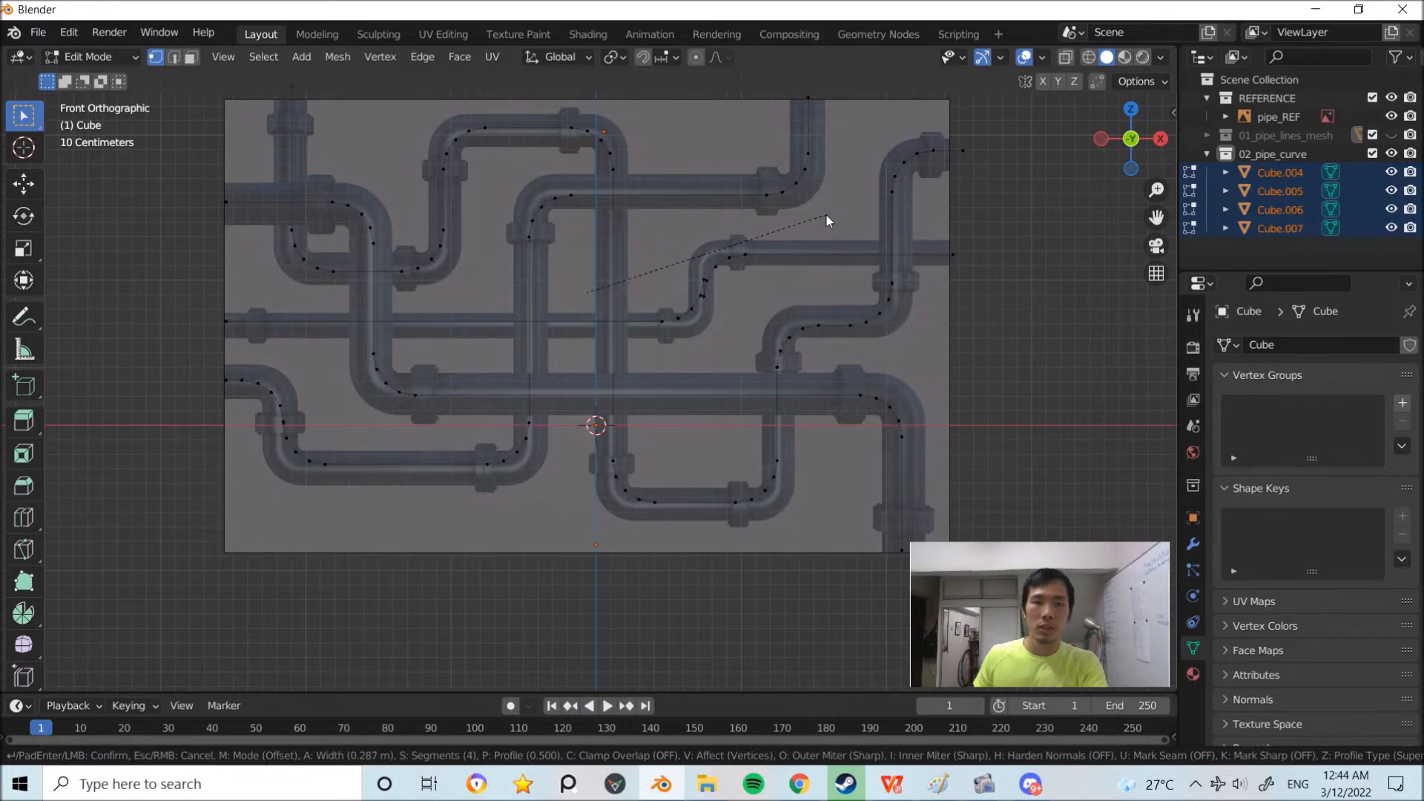
scroll(825, 215, up, 1)
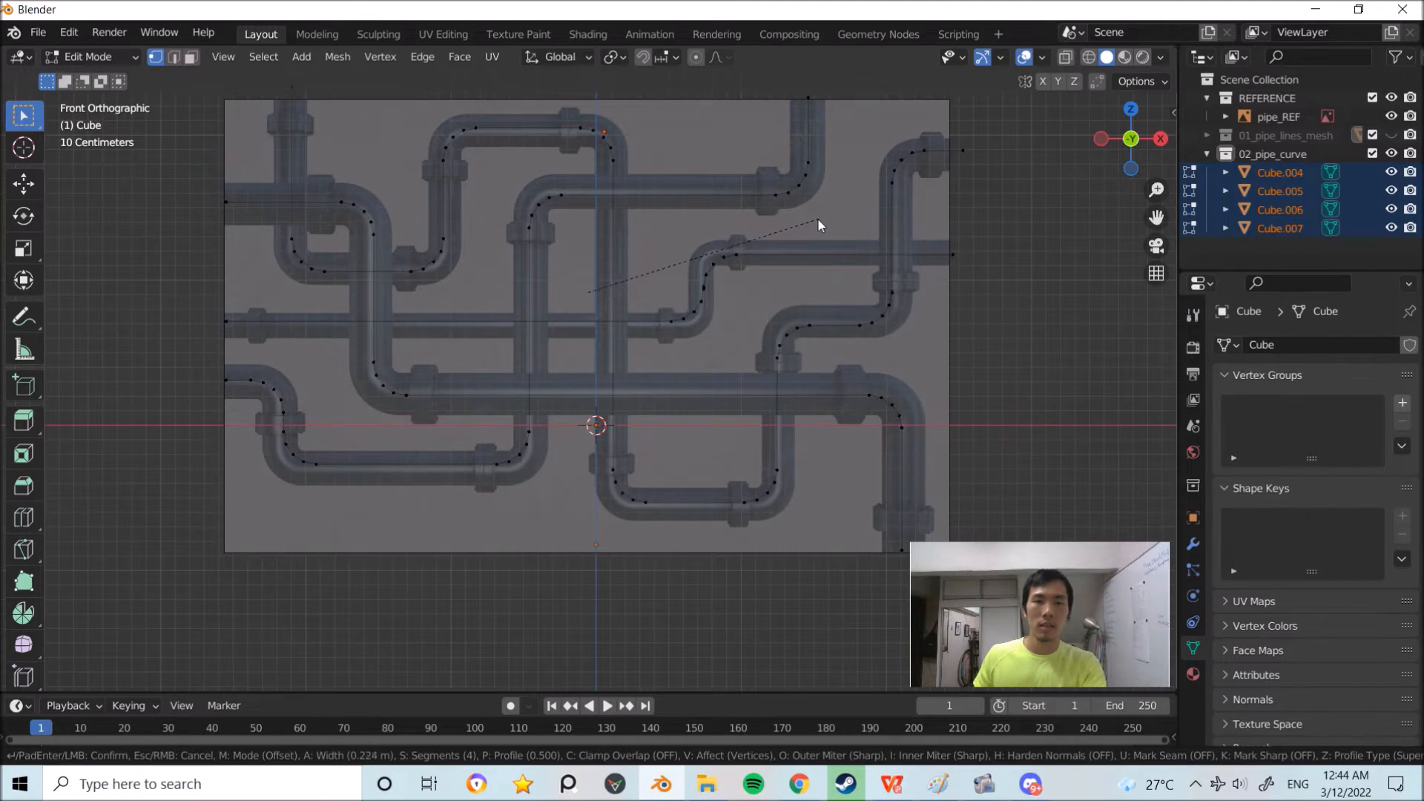
click(817, 217)
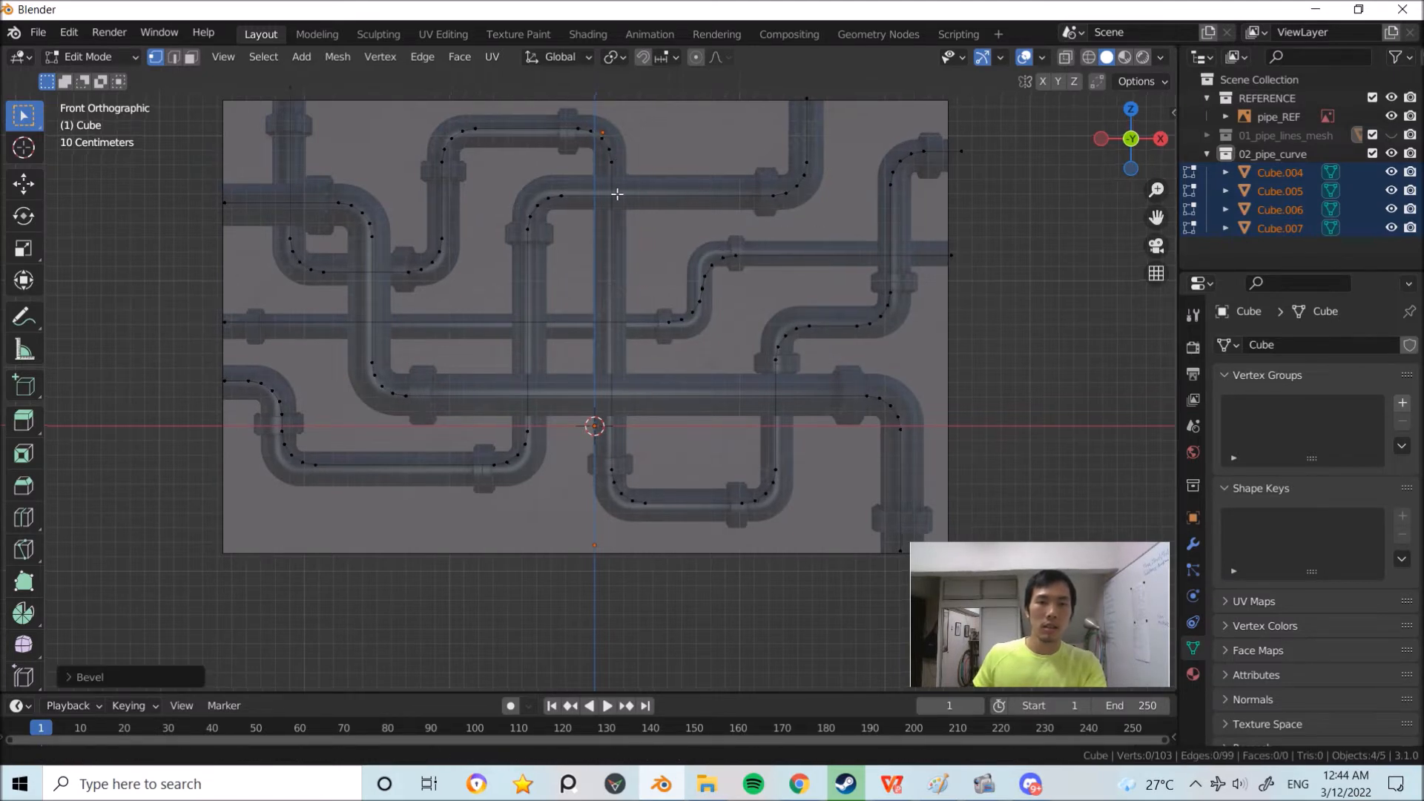
Step: Check the rounded corners of the four paths against the reference image and return to Object Mode
scroll(647, 201, up, 8)
key(a)
scroll(651, 182, down, 8)
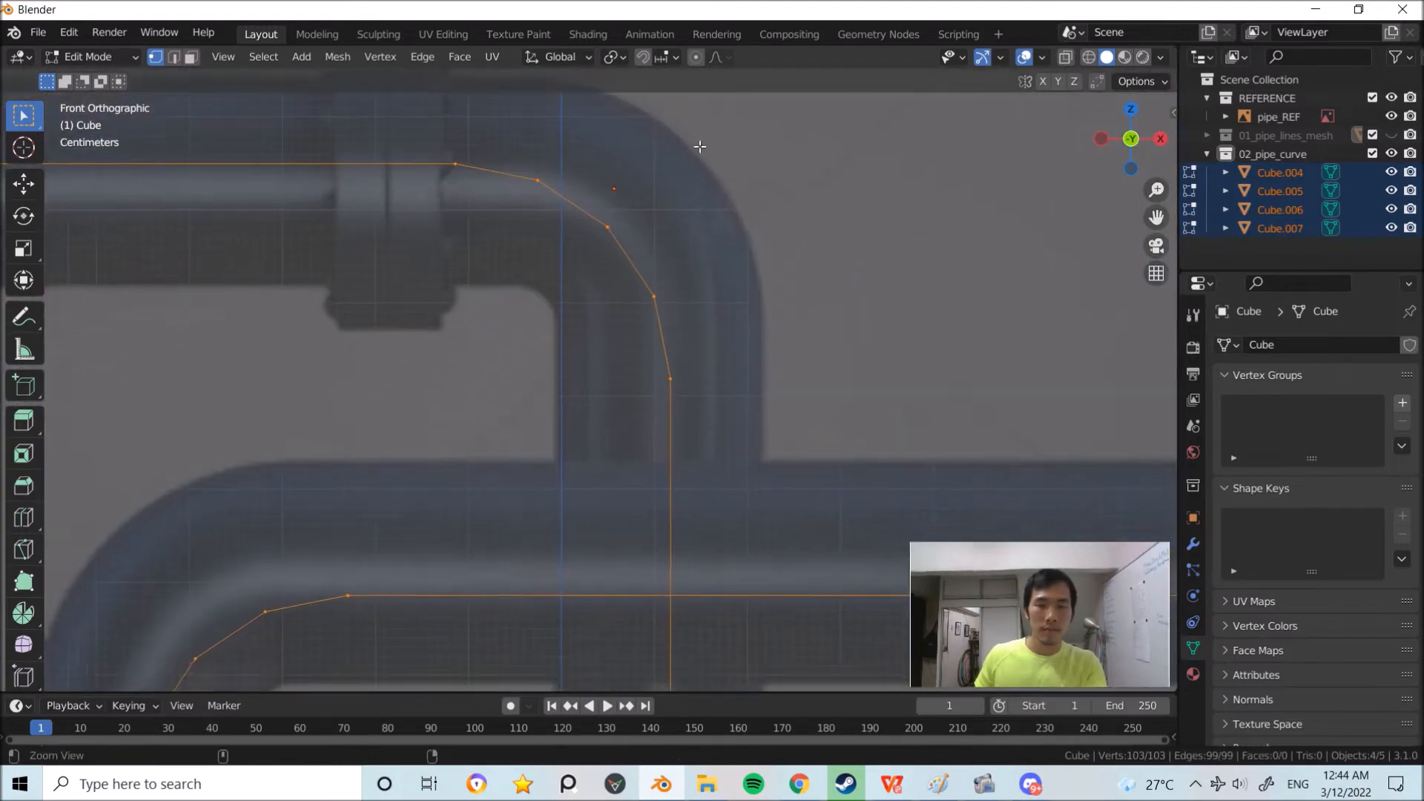
mouse_move(652, 182)
middle_down()
mouse_move(710, 355)
mouse_move(691, 350)
mouse_move(713, 320)
mouse_move(696, 336)
mouse_move(617, 327)
mouse_move(587, 214)
middle_up()
key(Tab)
key(shift+z)
key(shift+z)
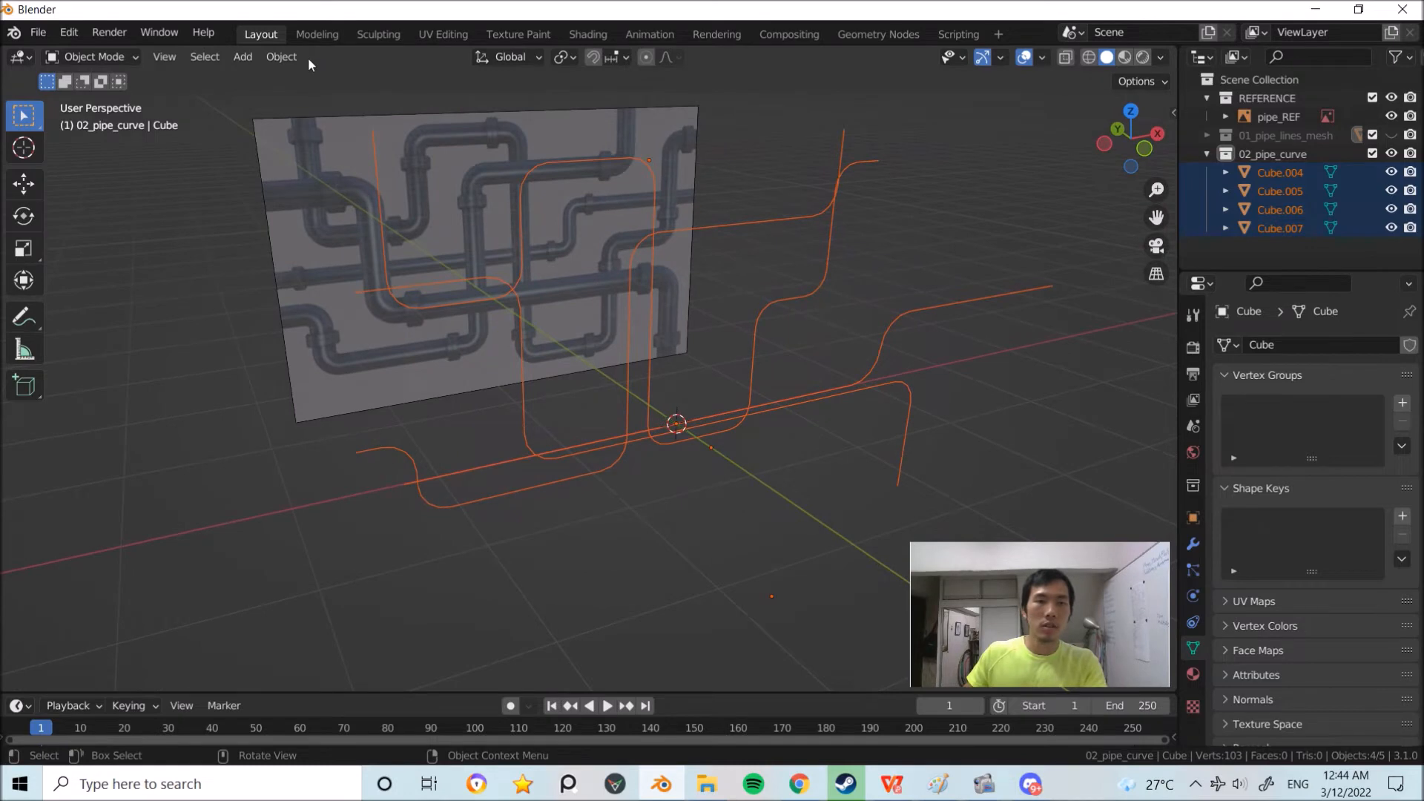
Step: Make the upper looping path the active object and convert all four selected mesh paths to curves
click(282, 56)
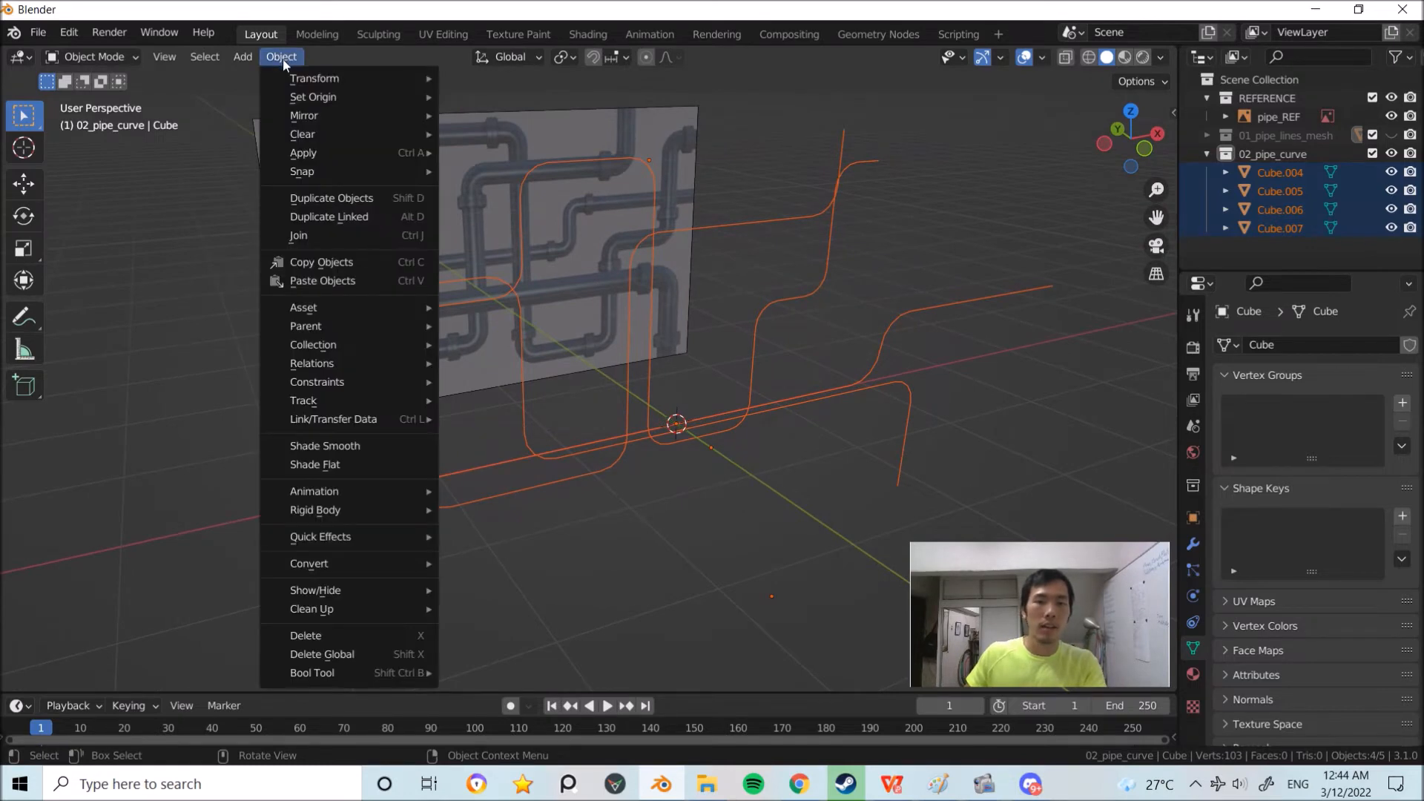
mouse_move(368, 589)
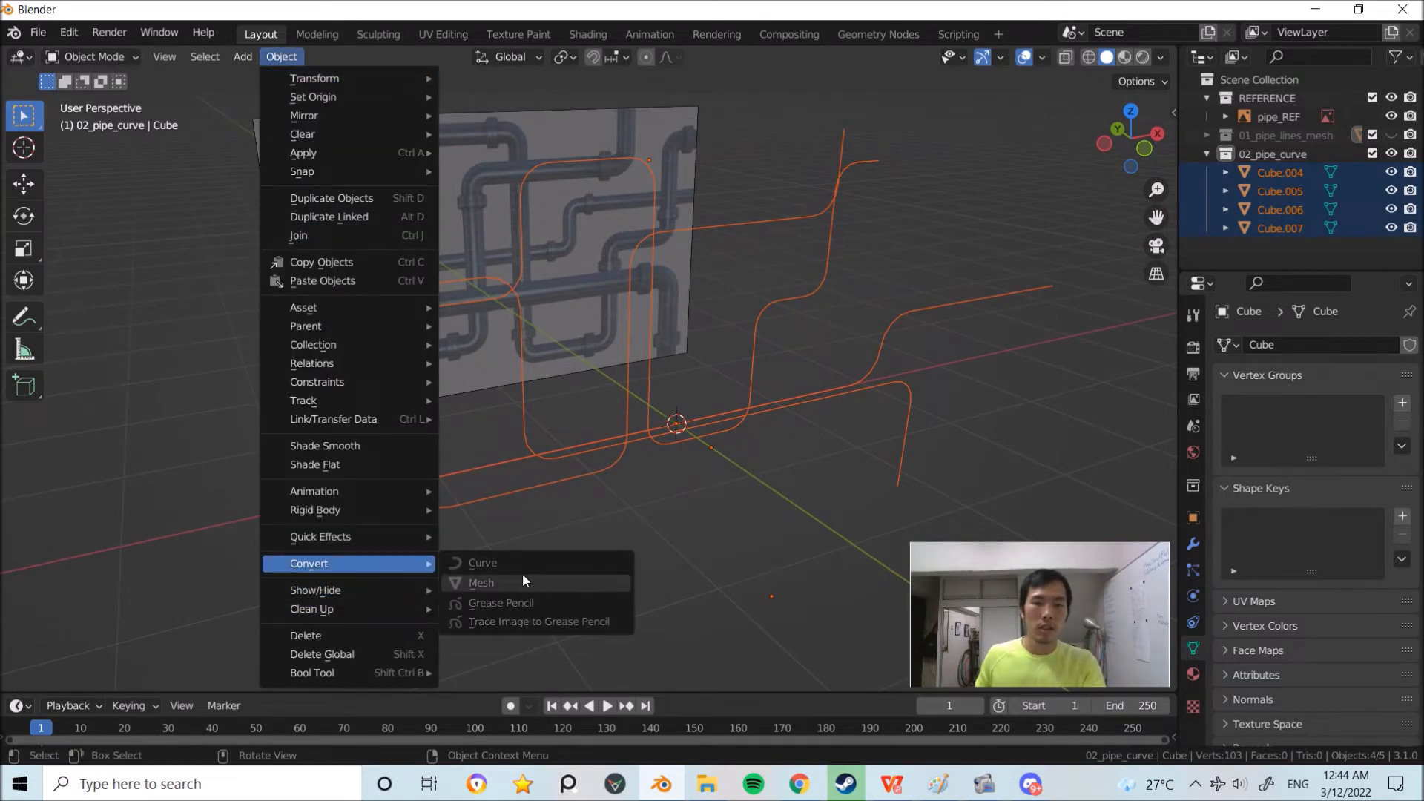
middle_drag(779, 388, 706, 312)
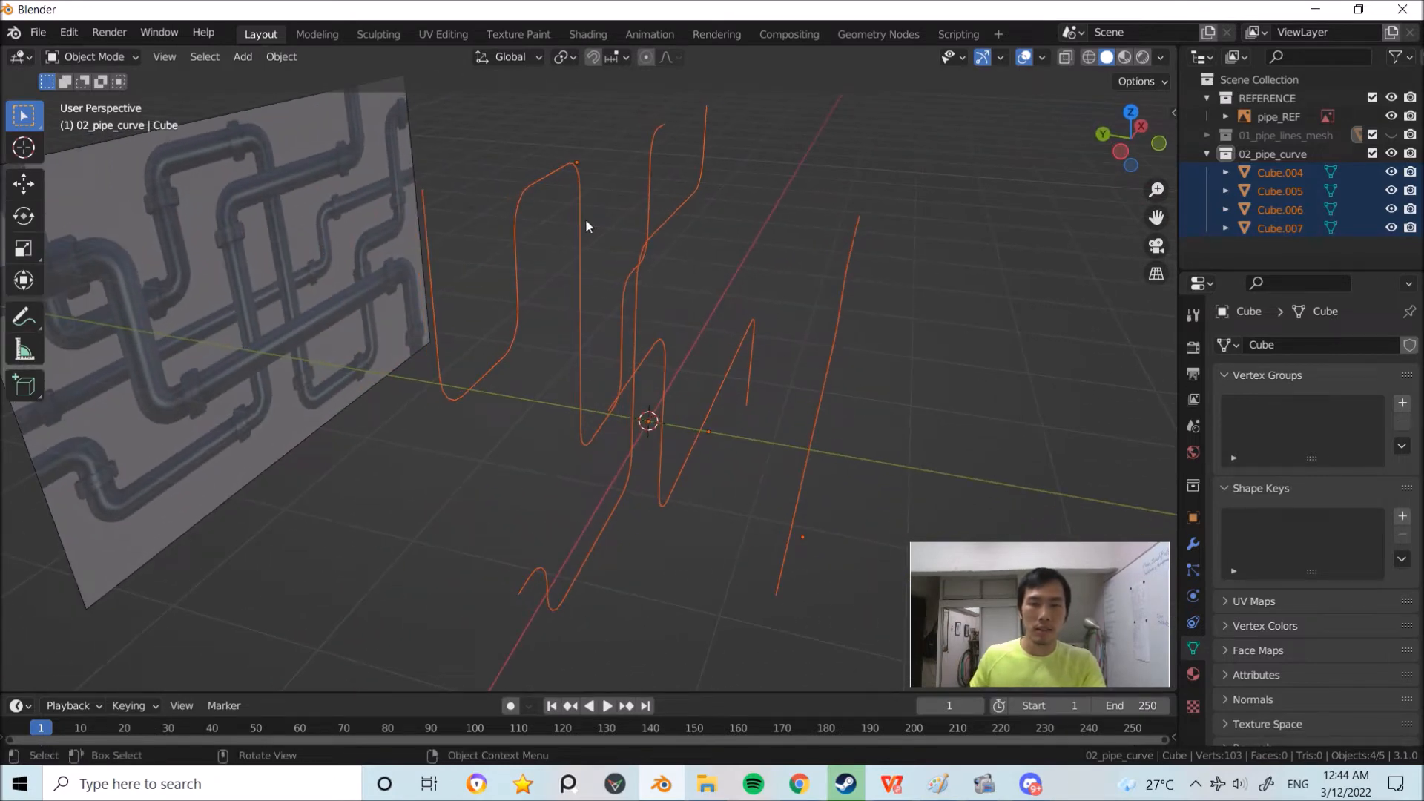
middle_drag(655, 232, 595, 186)
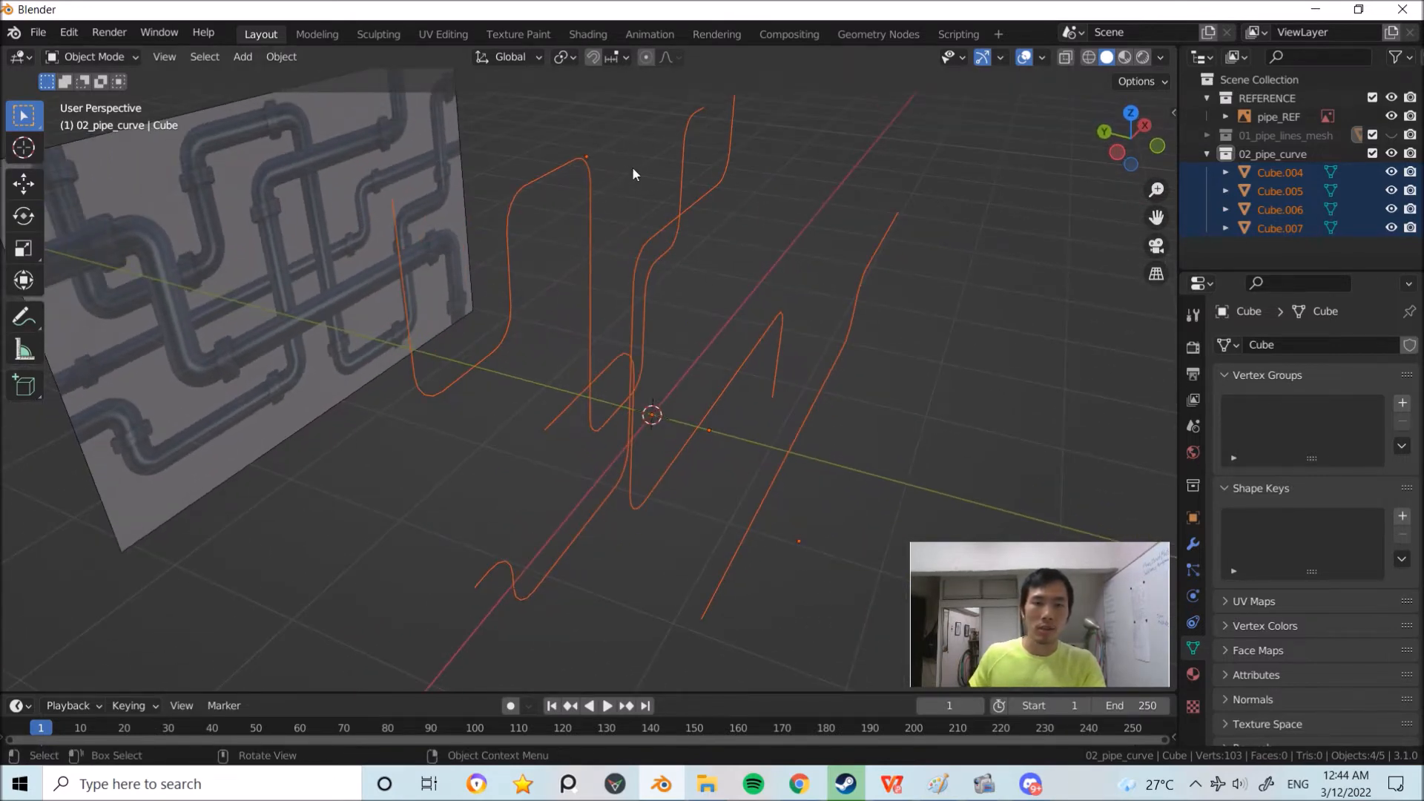
shift+click(591, 178)
middle_drag(602, 185, 626, 187)
middle_drag(875, 220, 579, 178)
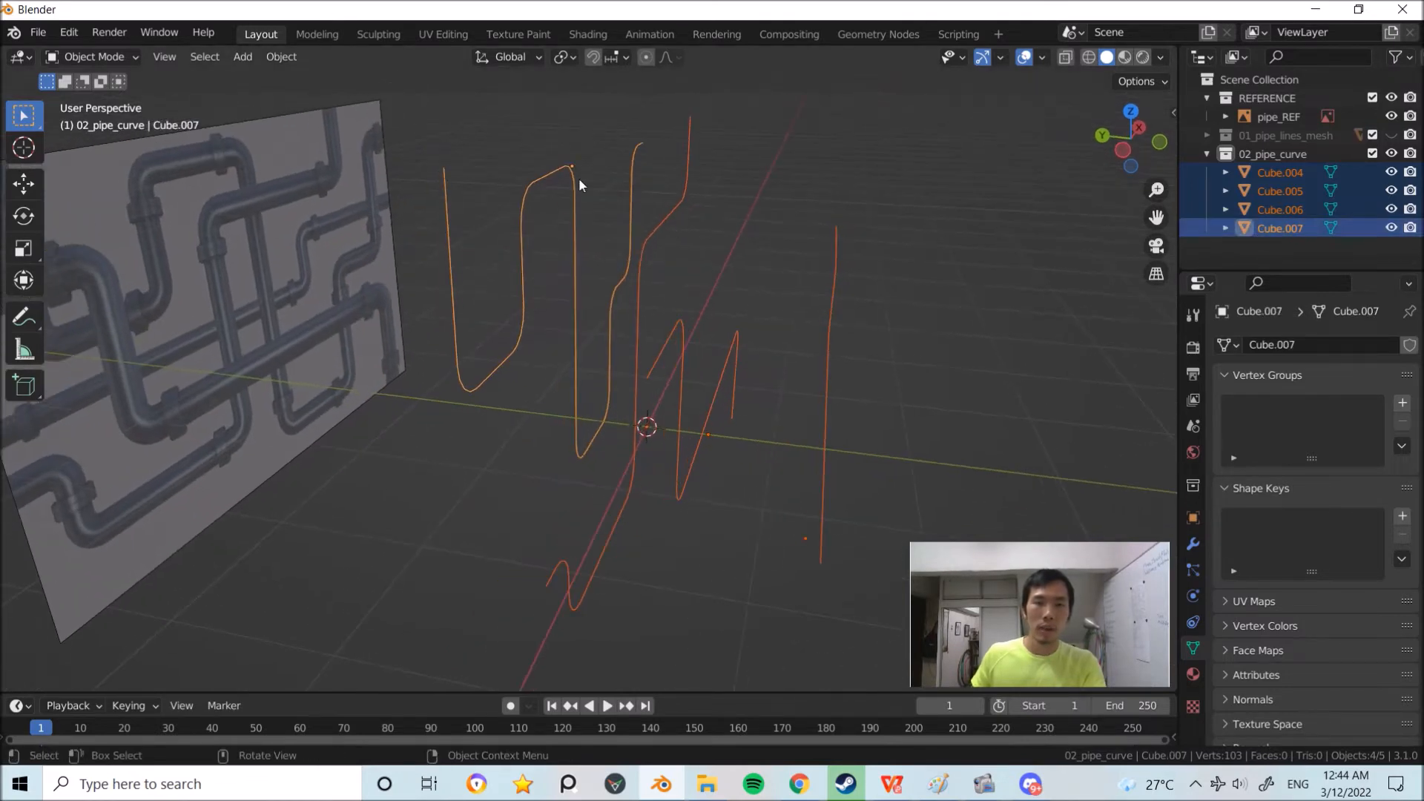
click(291, 60)
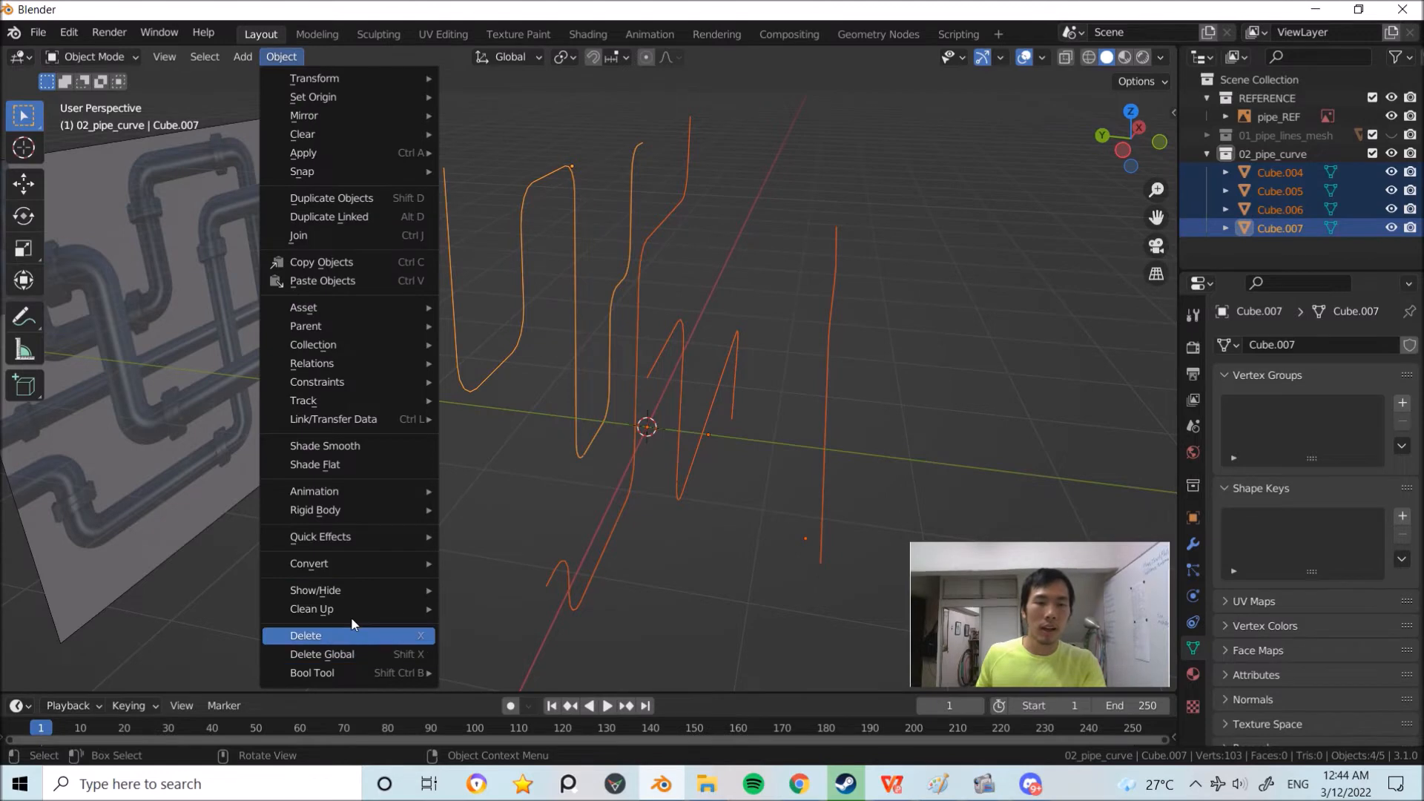
mouse_move(350, 563)
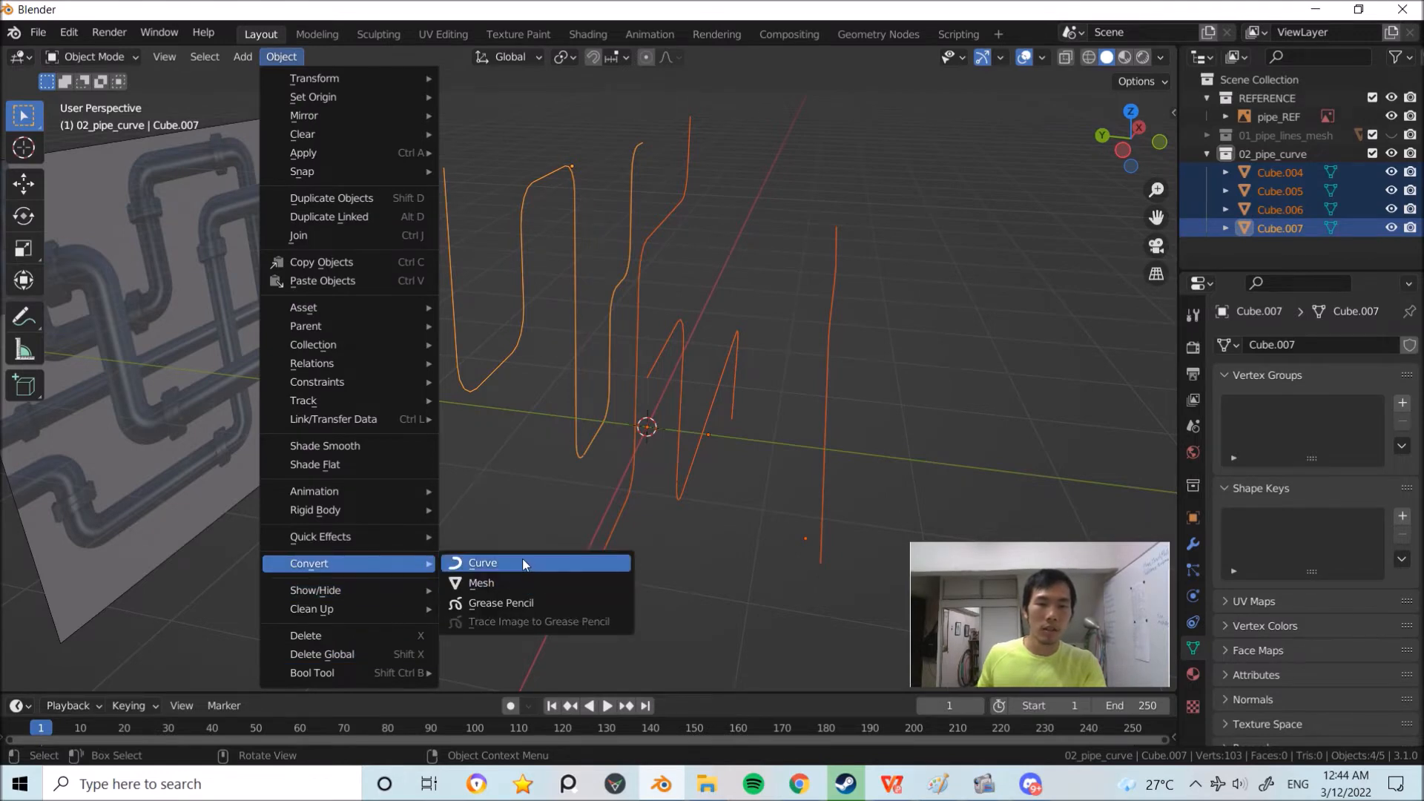
click(523, 561)
Step: Compare the object types in 01_pipe_lines_mesh and 02_pipe_curve, and collapse the mesh collection again
click(1207, 135)
click(1207, 135)
click(1206, 135)
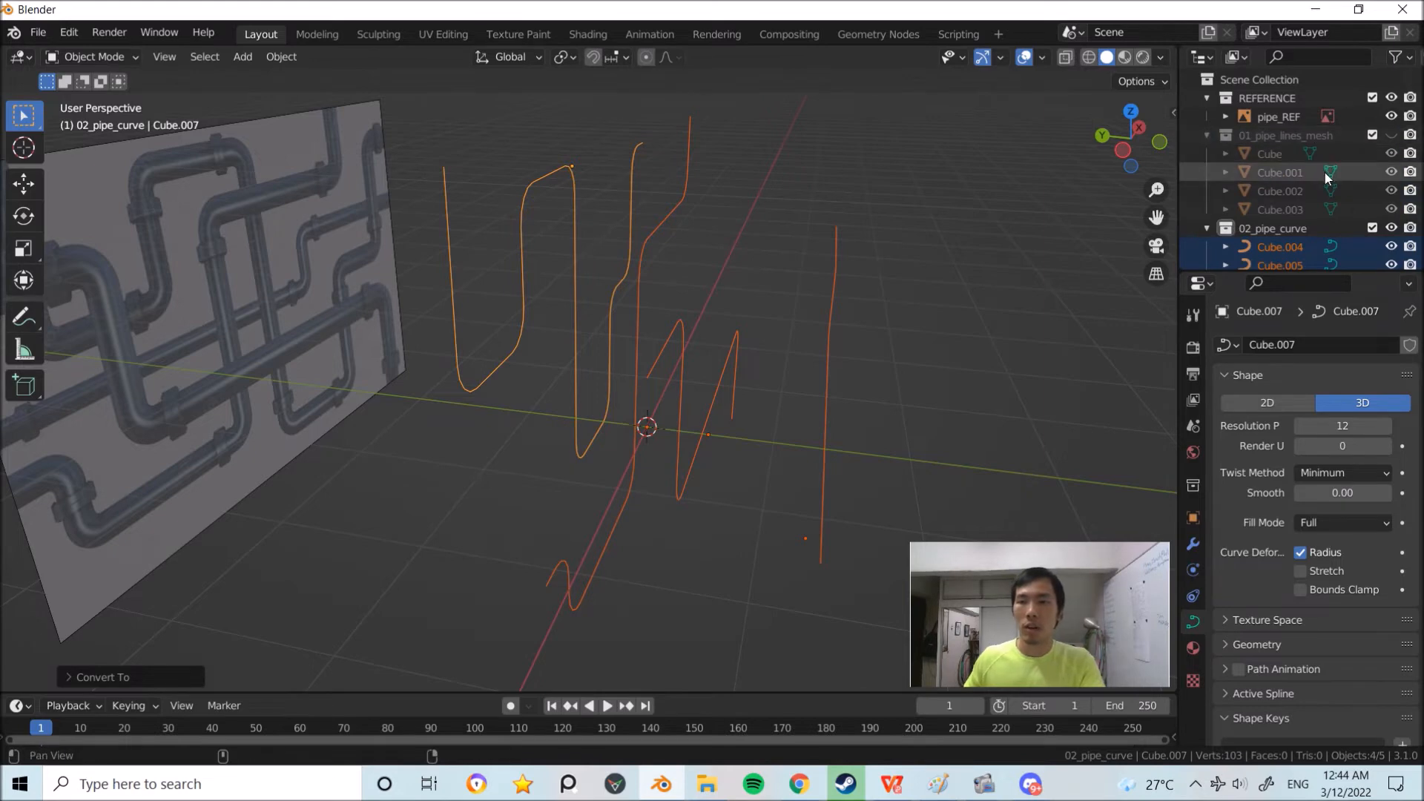
scroll(1331, 170, down, 3)
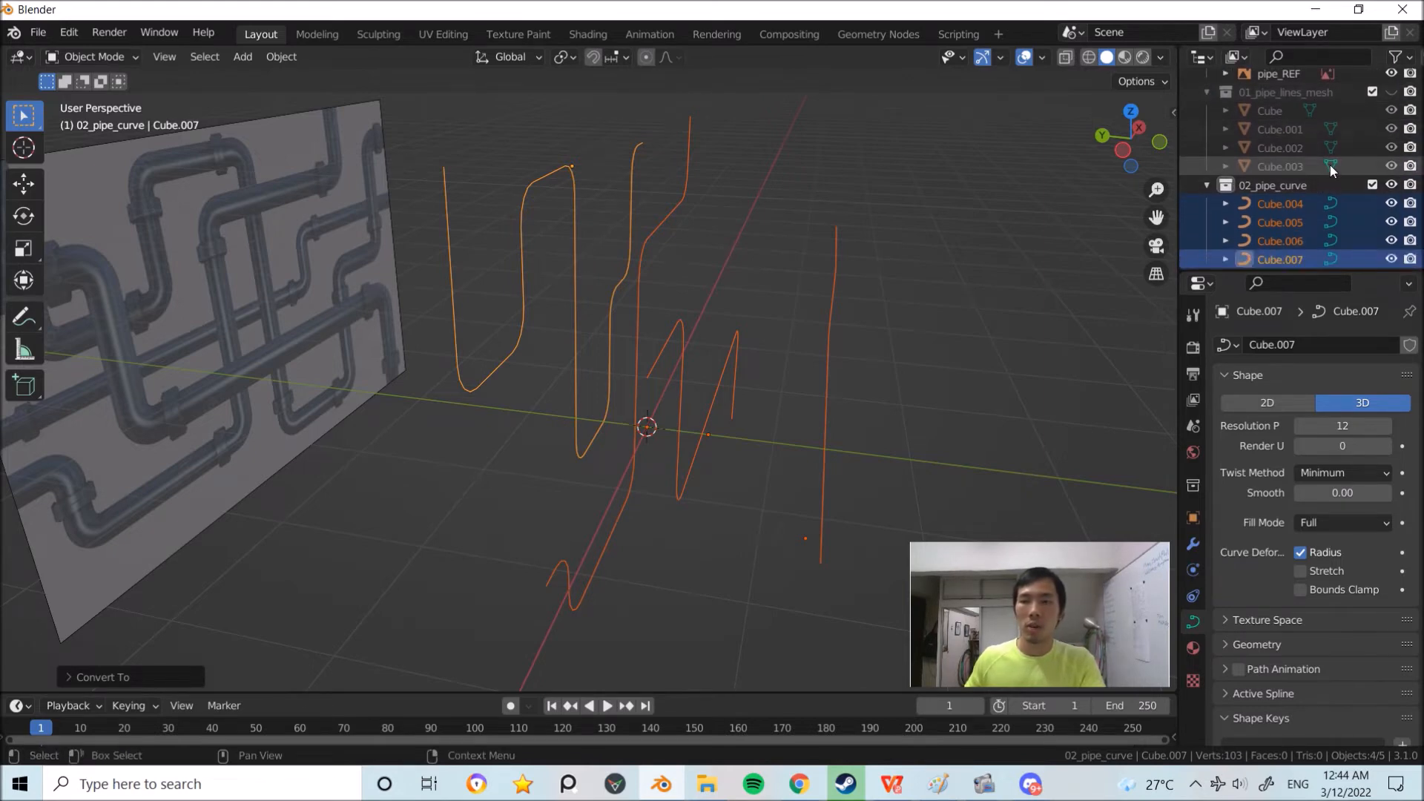
scroll(1327, 174, down, 1)
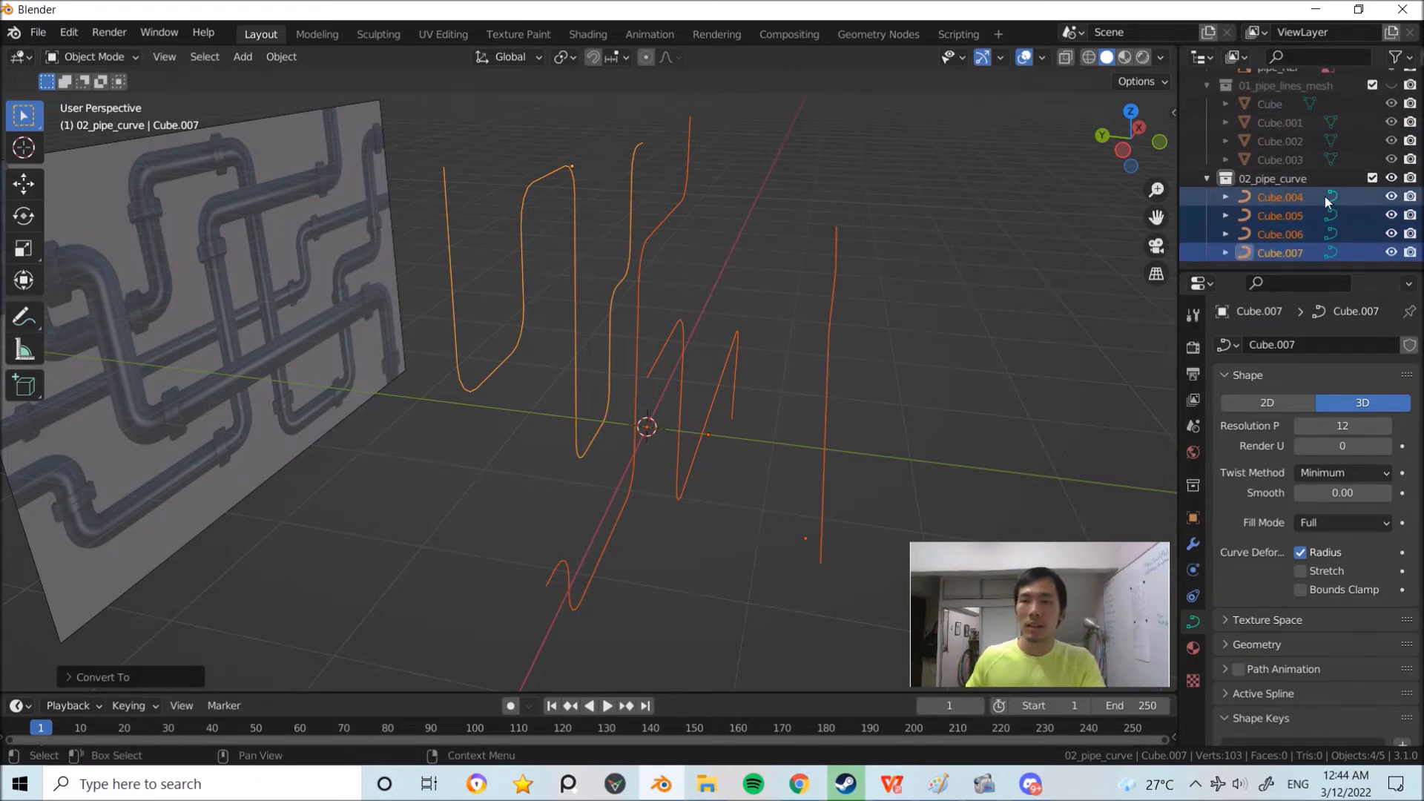
scroll(1220, 184, up, 3)
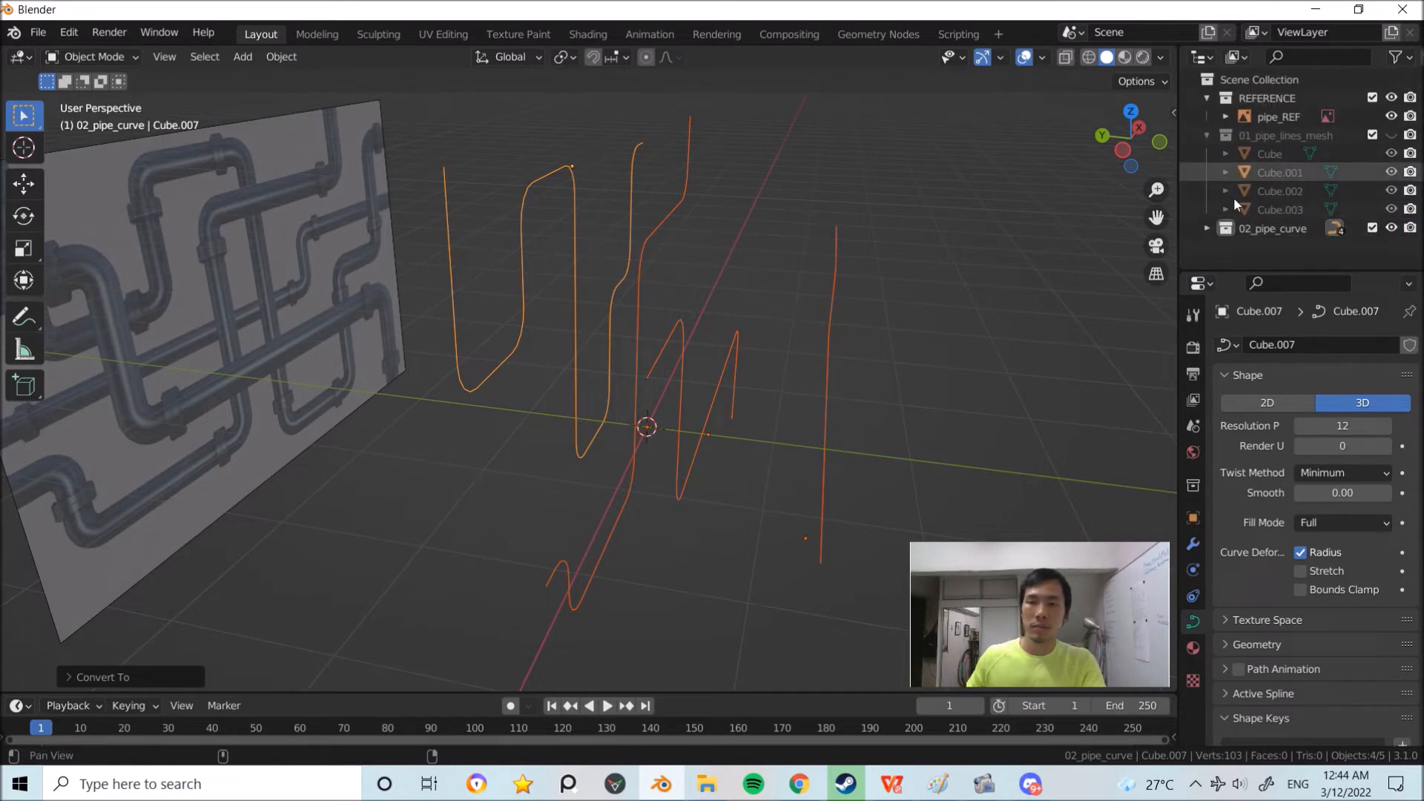
scroll(1233, 224, down, 3)
click(1209, 88)
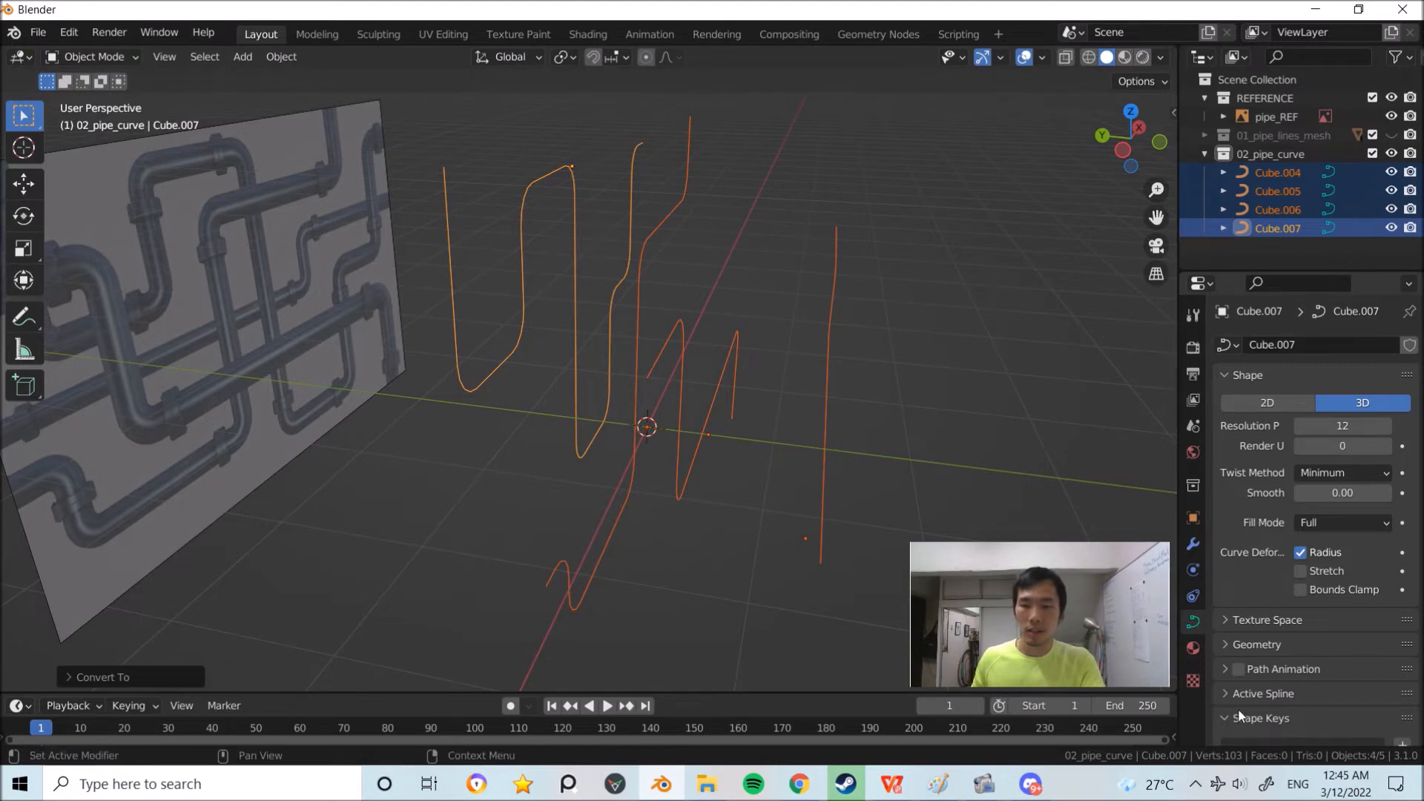
Step: Try thickening the selected curves with a round bevel depth of 0.069 m
click(1225, 644)
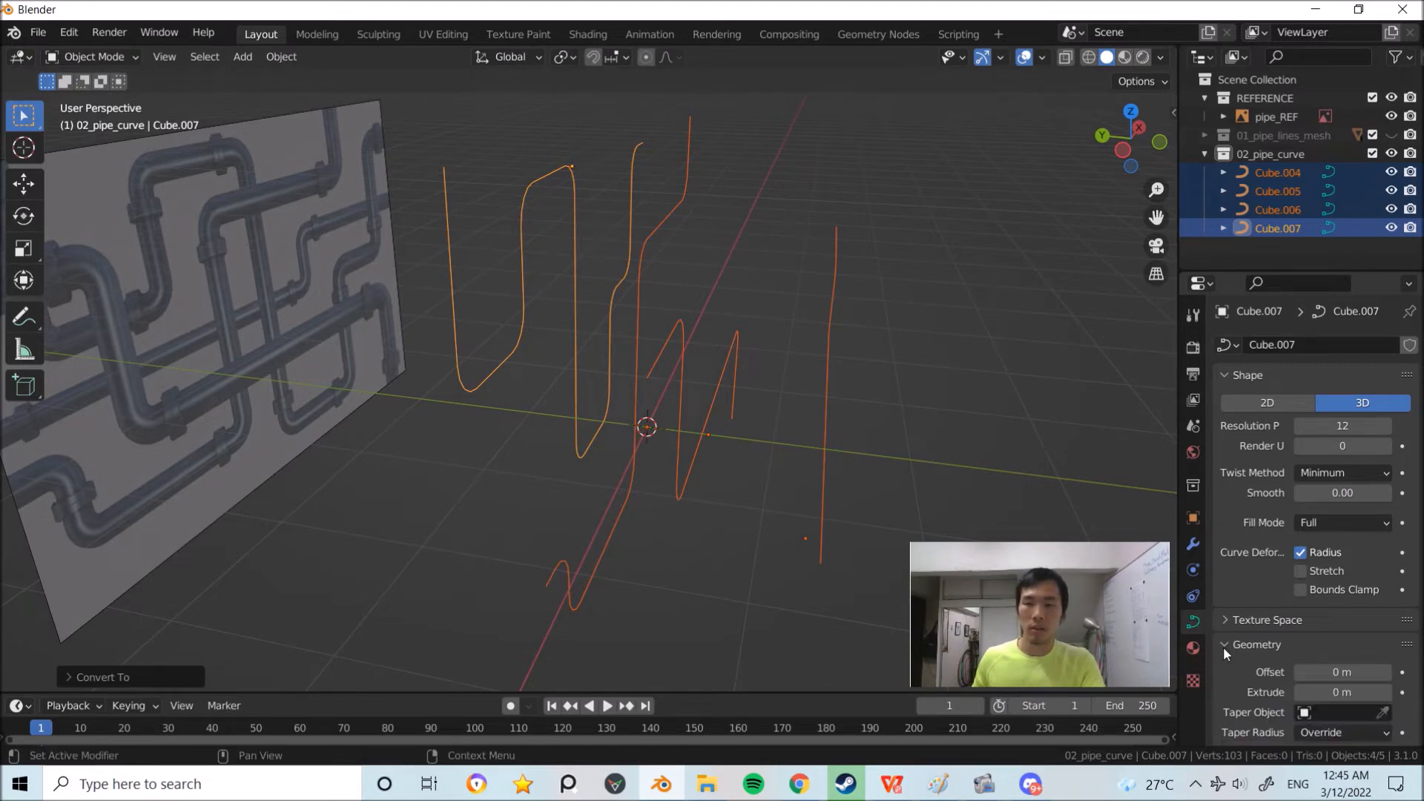
scroll(1222, 646, down, 10)
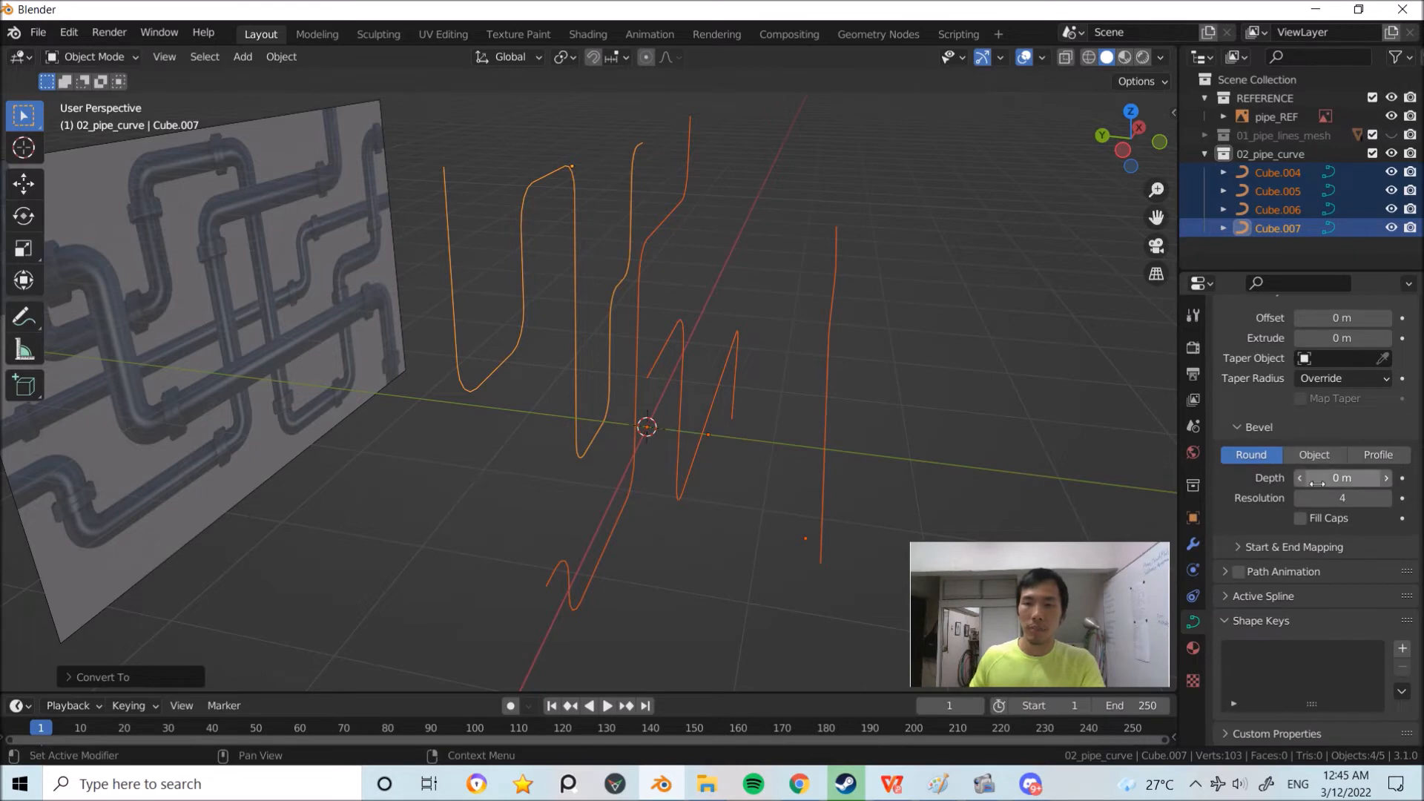
drag(1335, 478, 1379, 477)
middle_drag(1019, 421, 892, 358)
click(820, 338)
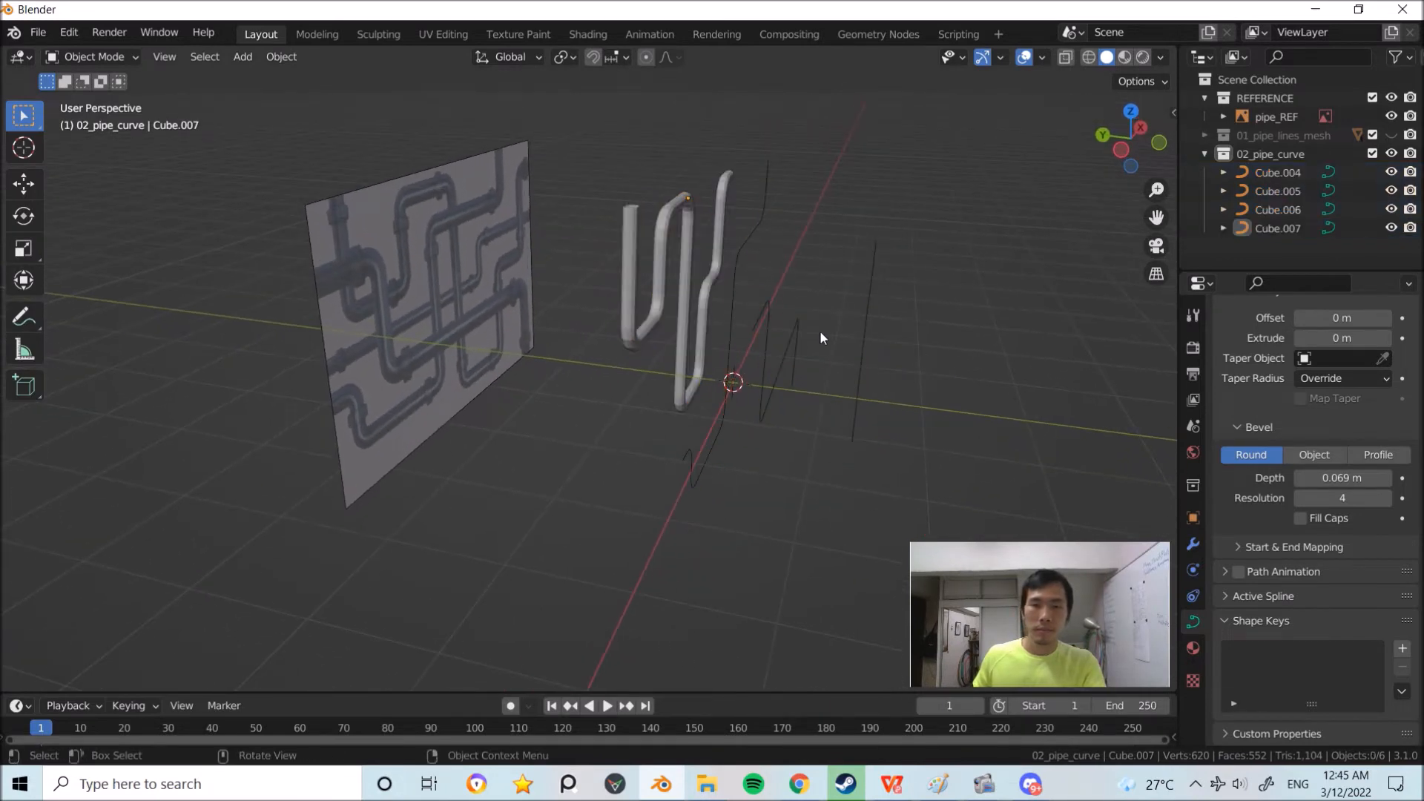
Step: Try a round bevel depth of 0.06 m with the other three curves selected
click(733, 300)
drag(974, 390, 731, 252)
scroll(804, 260, up, 2)
mouse_move(1341, 477)
mouse_down()
mouse_move(1380, 477)
mouse_move(1353, 478)
mouse_up()
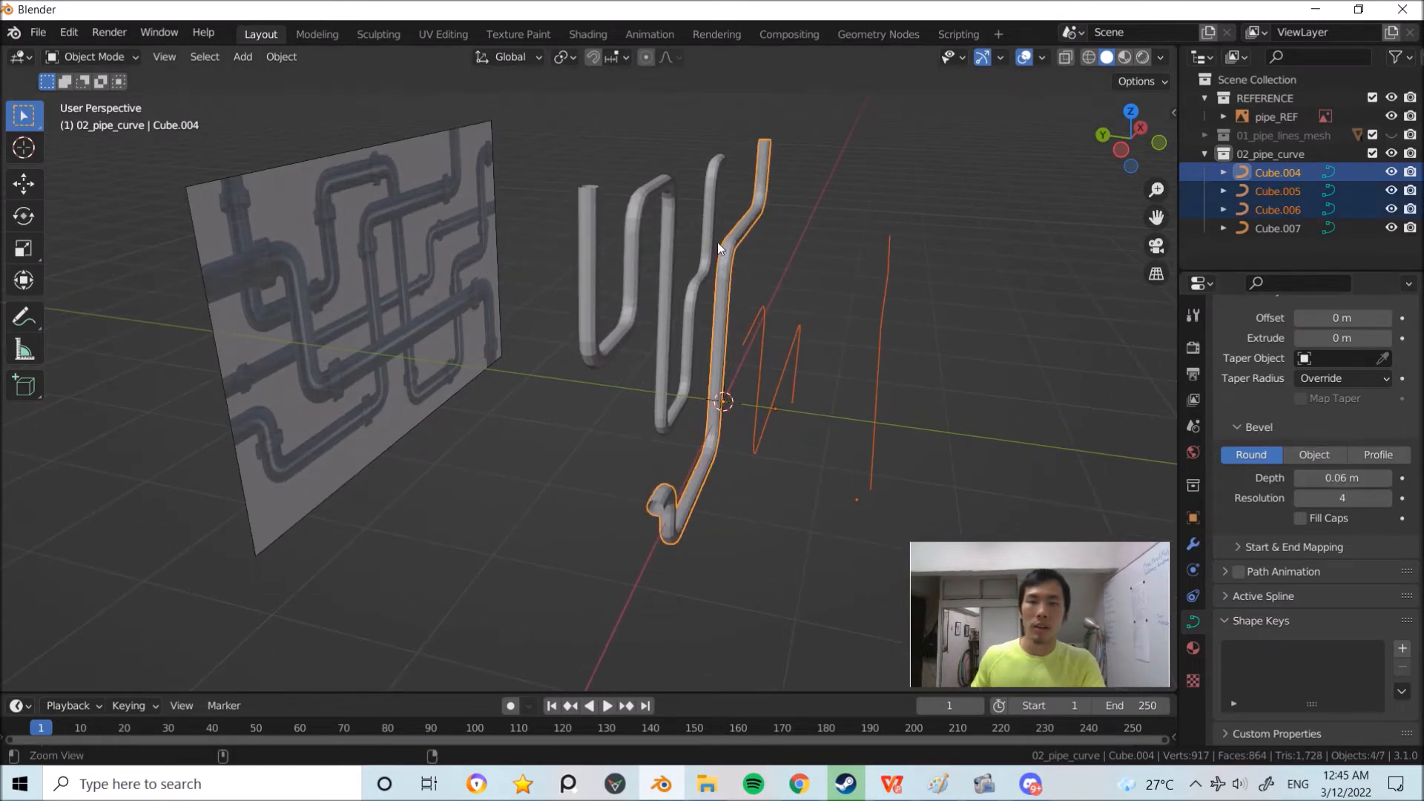
scroll(731, 242, up, 2)
Step: Undo the separate bevel depth changes and return to the thin curves
key(ctrl+z)
key(ctrl+z)
key(ctrl+z)
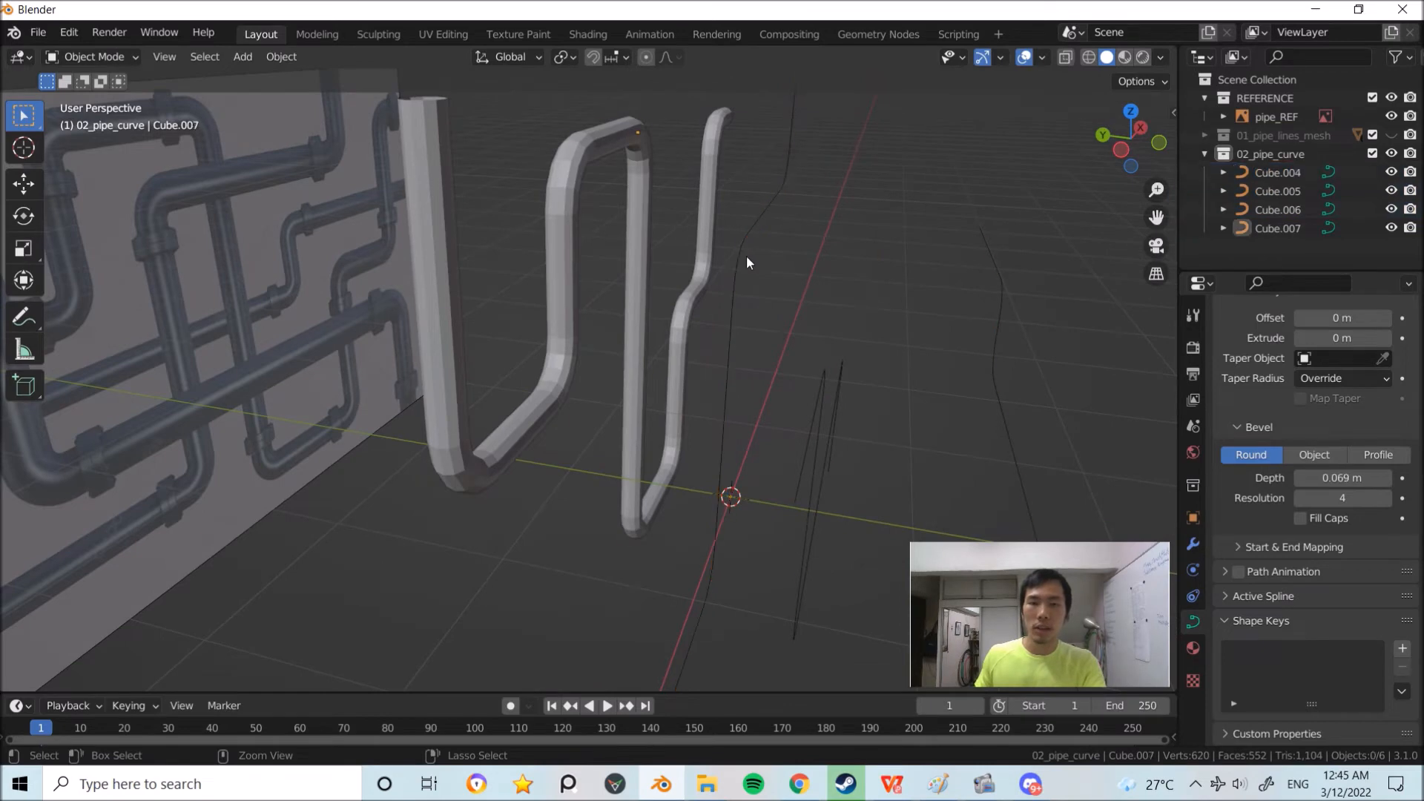
key(ctrl+z)
key(ctrl+z)
scroll(769, 245, down, 4)
scroll(834, 294, up, 3)
key(ctrl+z)
Step: Select all four curves in 02_pipe_curve and join them into one object
drag(942, 371, 697, 164)
scroll(768, 171, up, 5)
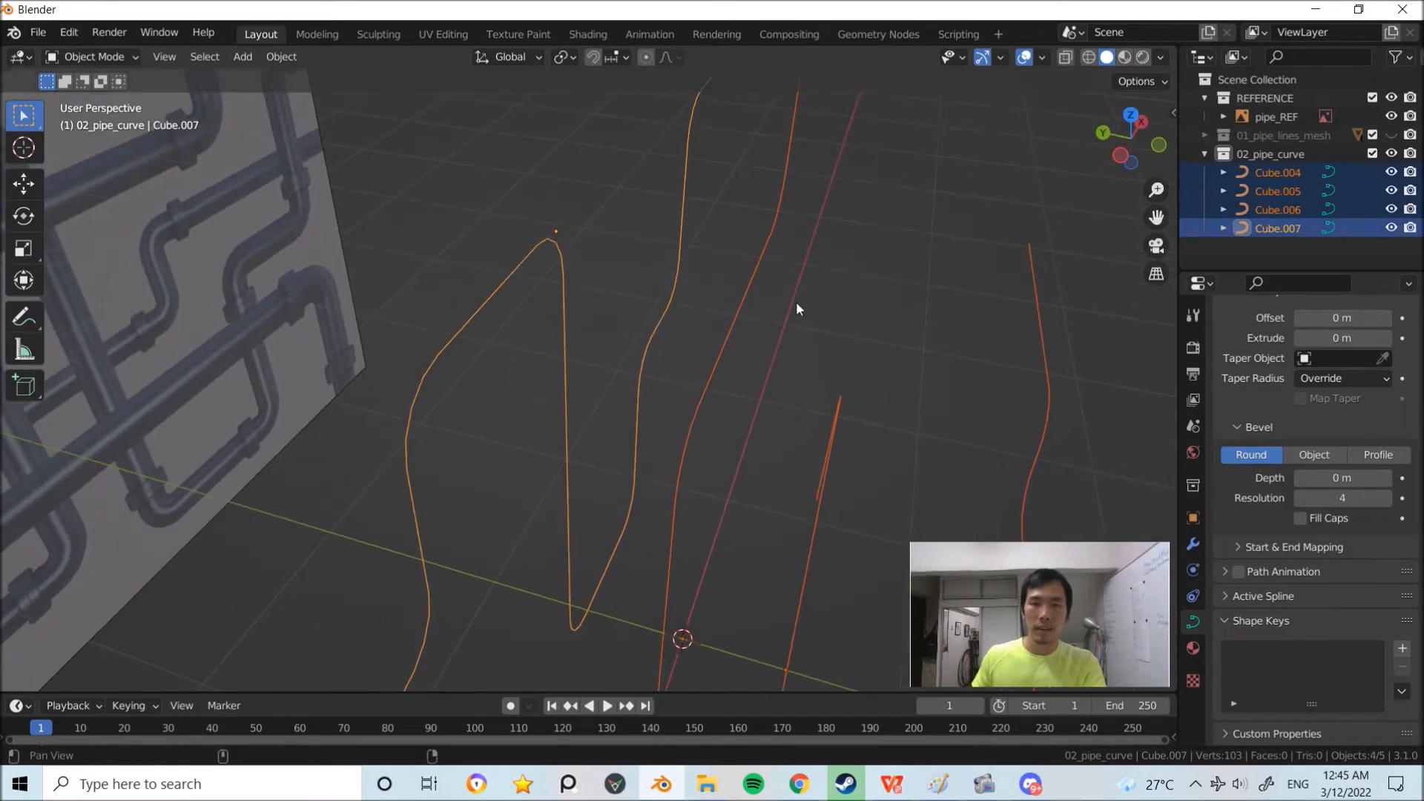
scroll(799, 302, down, 4)
middle_drag(746, 260, 870, 239)
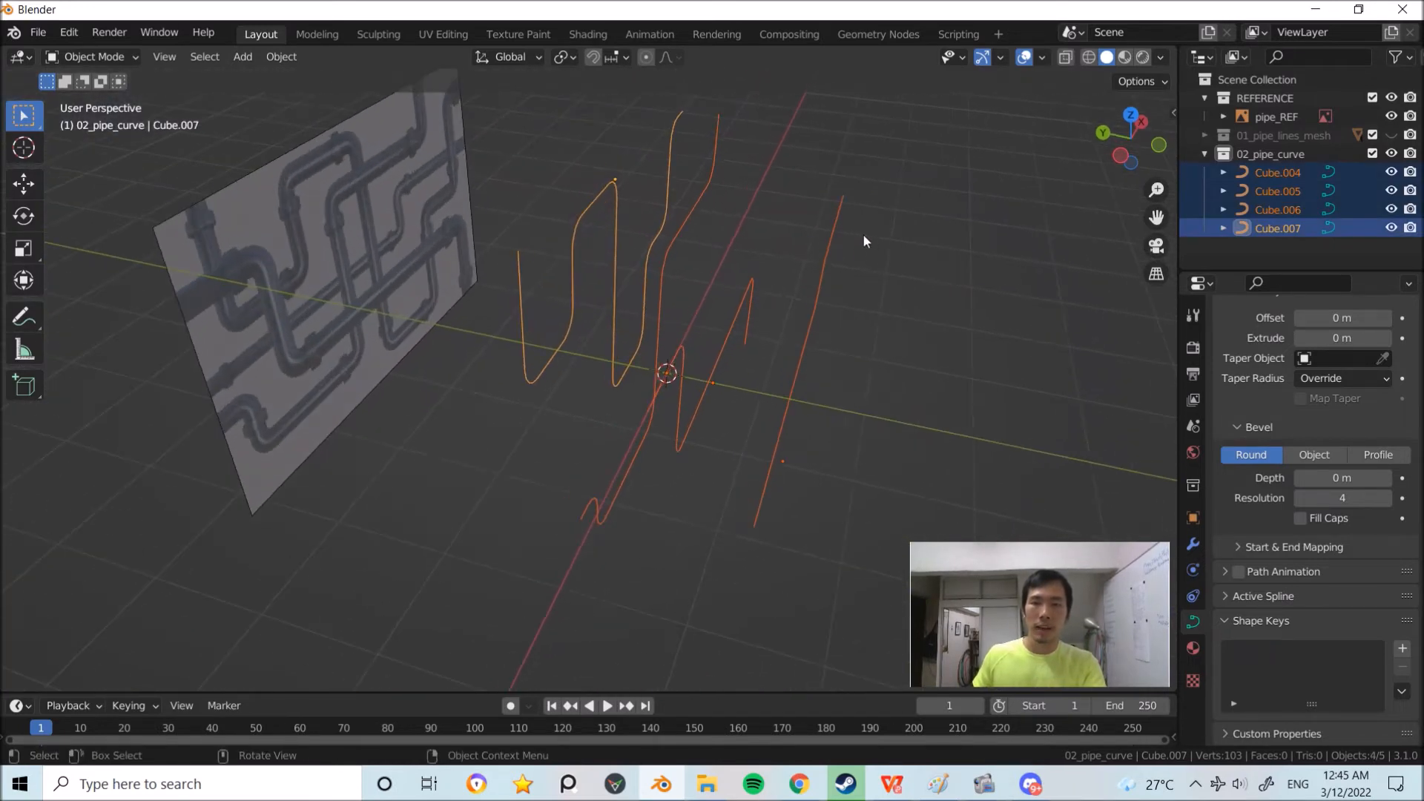
key(ctrl+j)
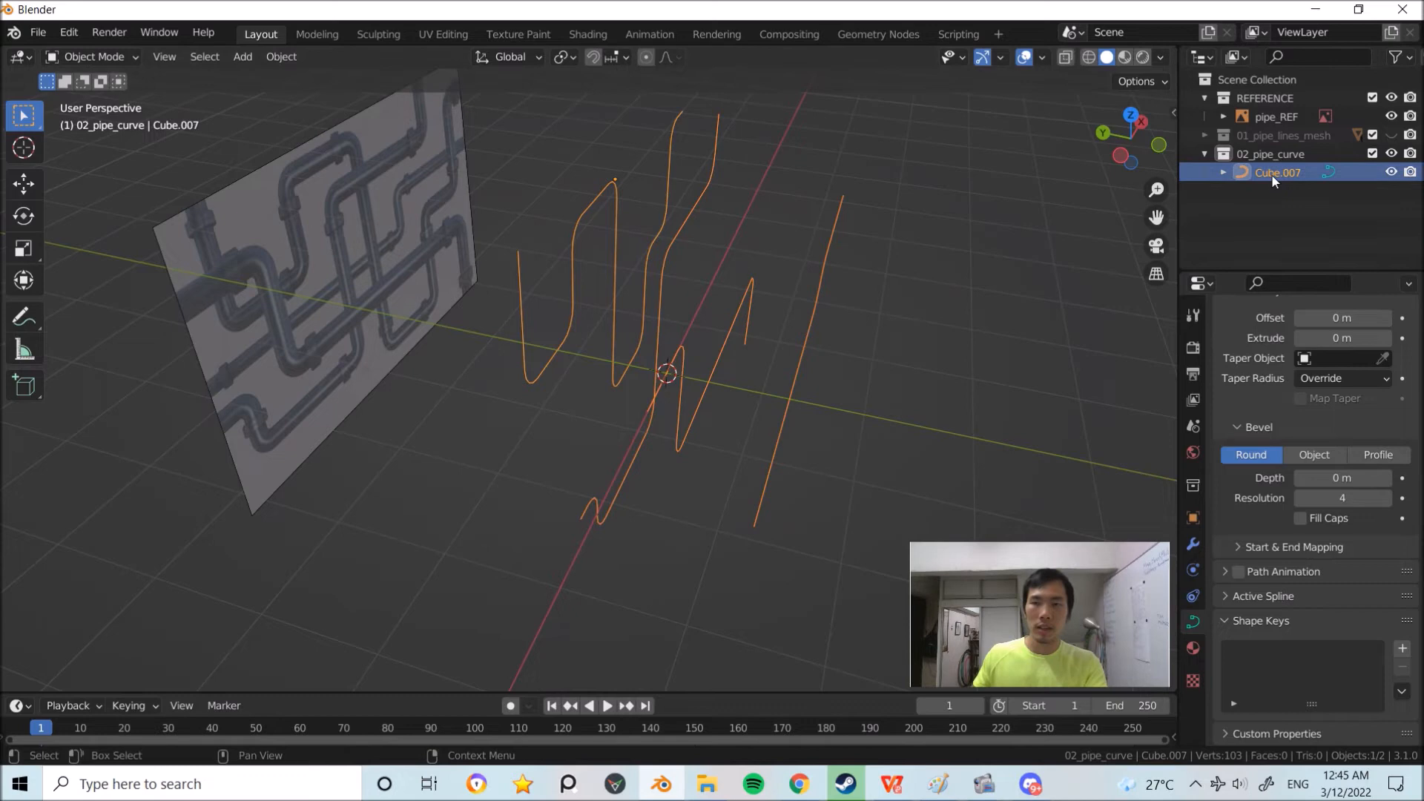
Step: Reselect the joined curve object and inspect all its paths together in Edit Mode
click(1281, 206)
click(1286, 175)
click(813, 340)
click(799, 337)
key(Tab)
middle_drag(800, 336, 827, 337)
key(Tab)
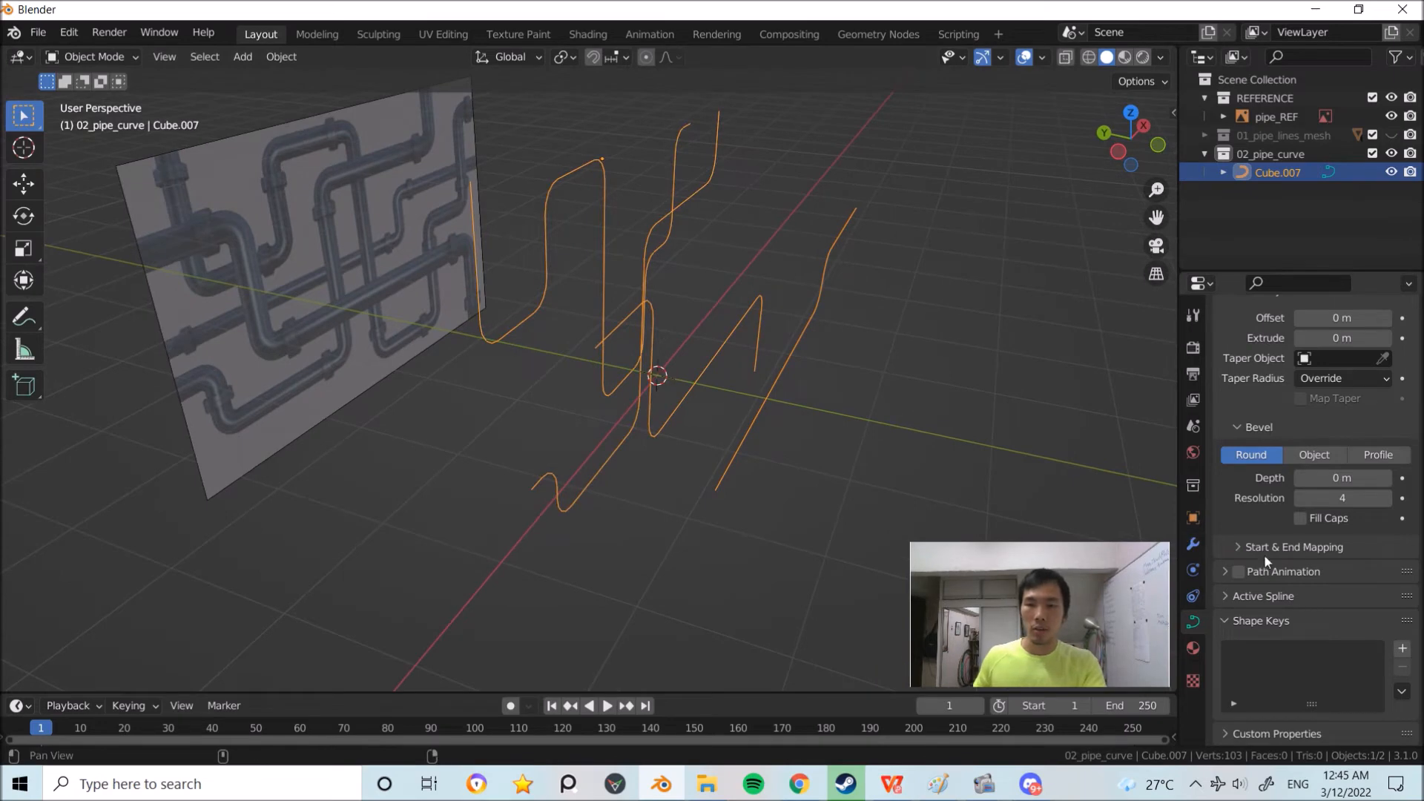
Step: Set the round bevel depth of the joined curve to 0.061 m and view the pipes up close
drag(1307, 482, 1343, 482)
middle_drag(775, 385, 781, 389)
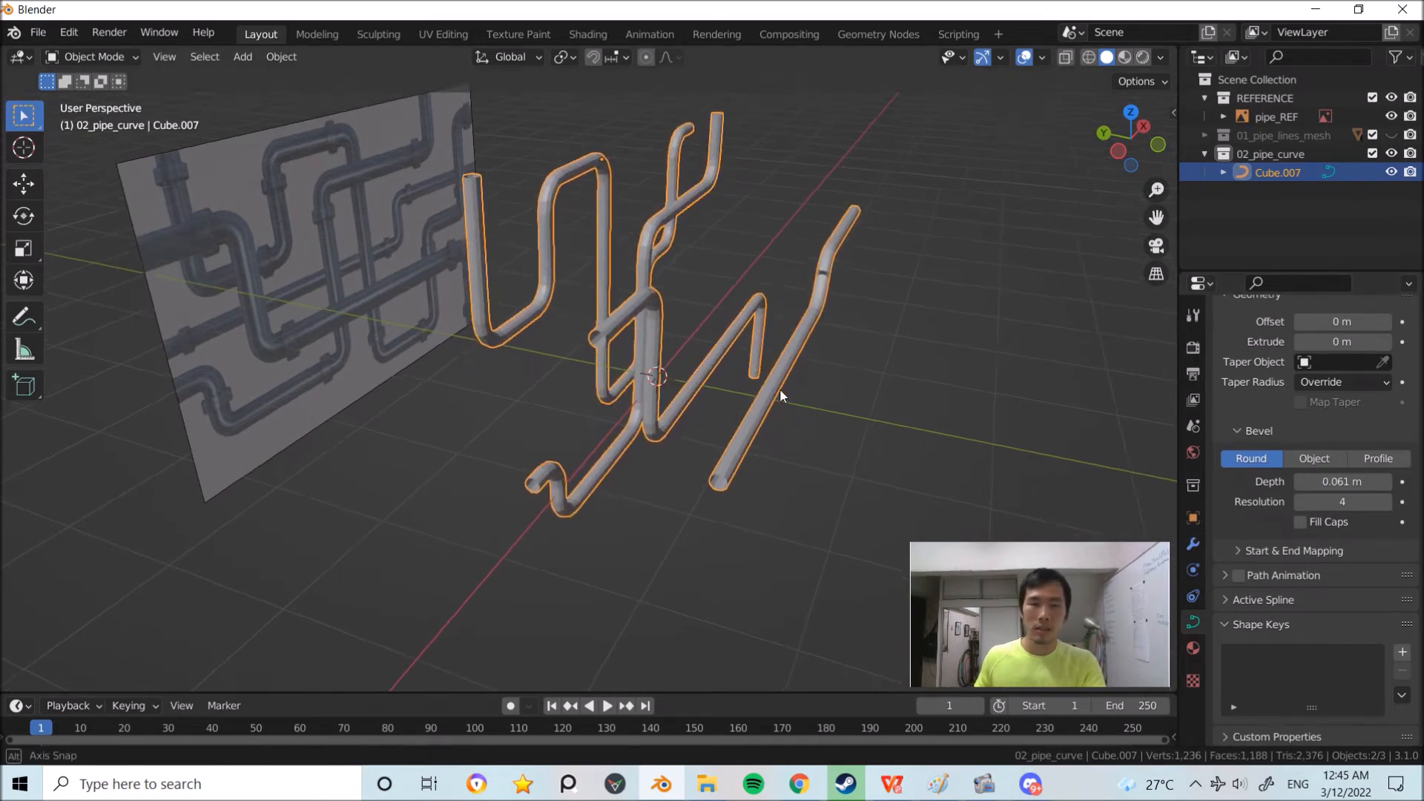
alt+drag(780, 390, 816, 363)
scroll(780, 271, up, 5)
alt+drag(717, 261, 884, 321)
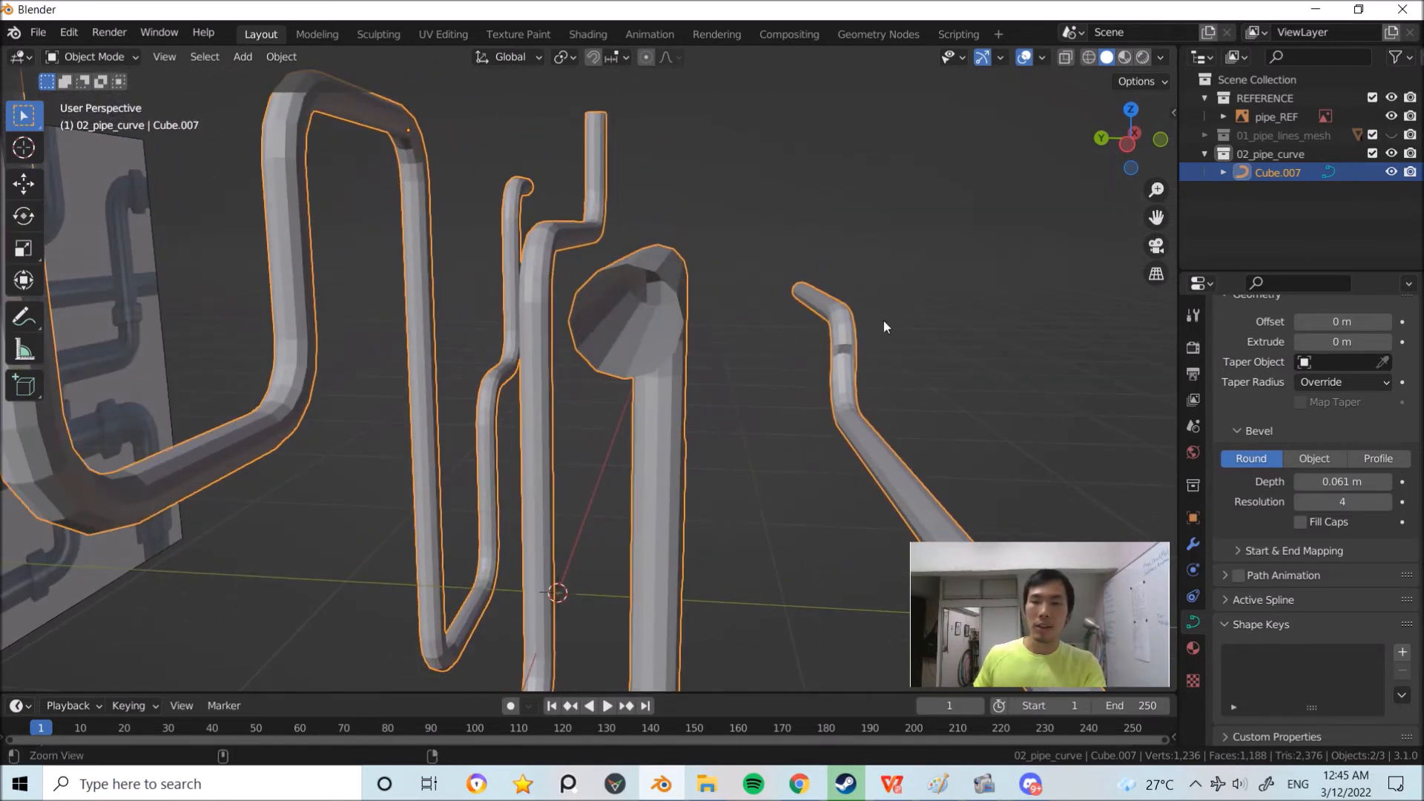
Step: Try lower bevel resolutions such as 1 and 2 on the pipes, and set the resolution back to 4
click(1298, 502)
click(1298, 502)
click(1299, 502)
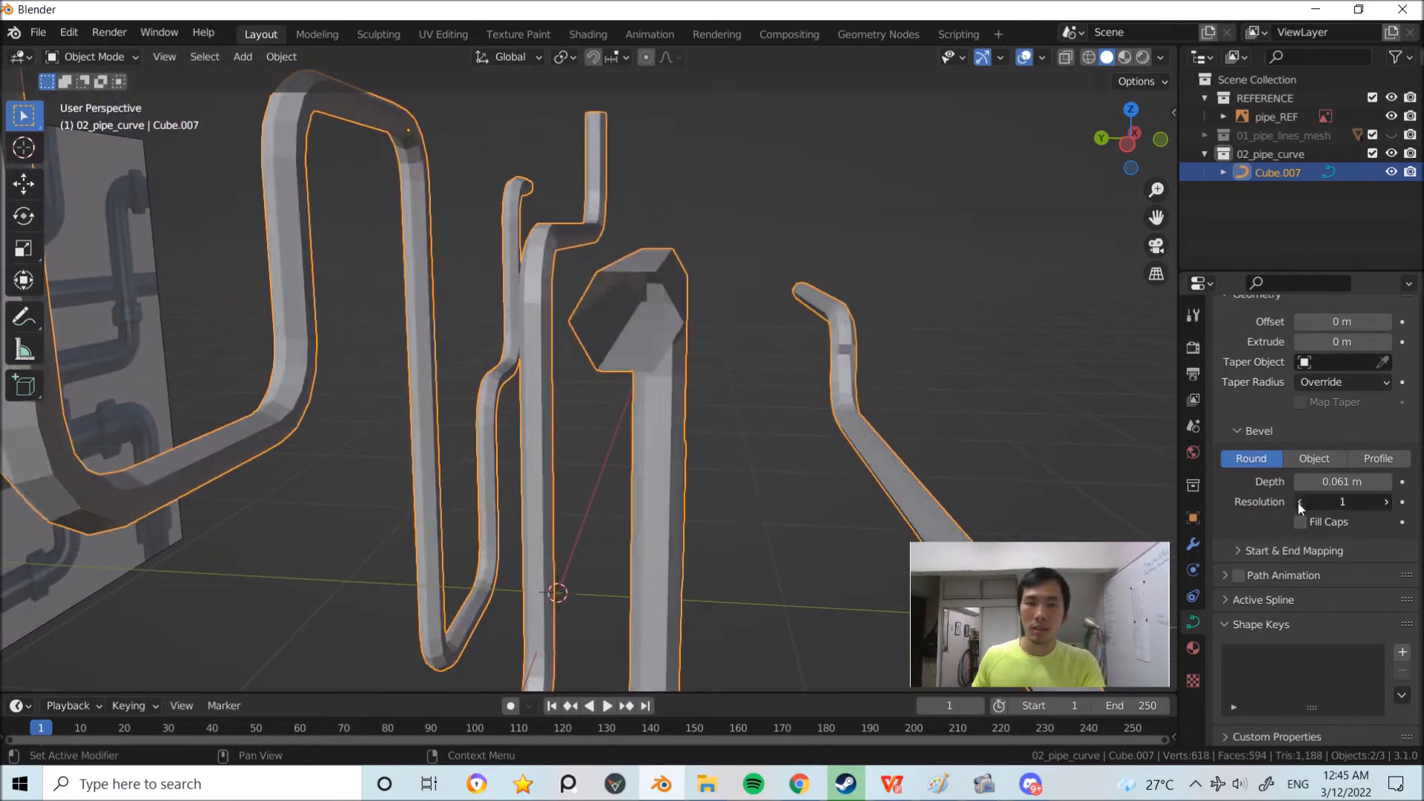
click(1298, 503)
click(1386, 502)
click(1386, 502)
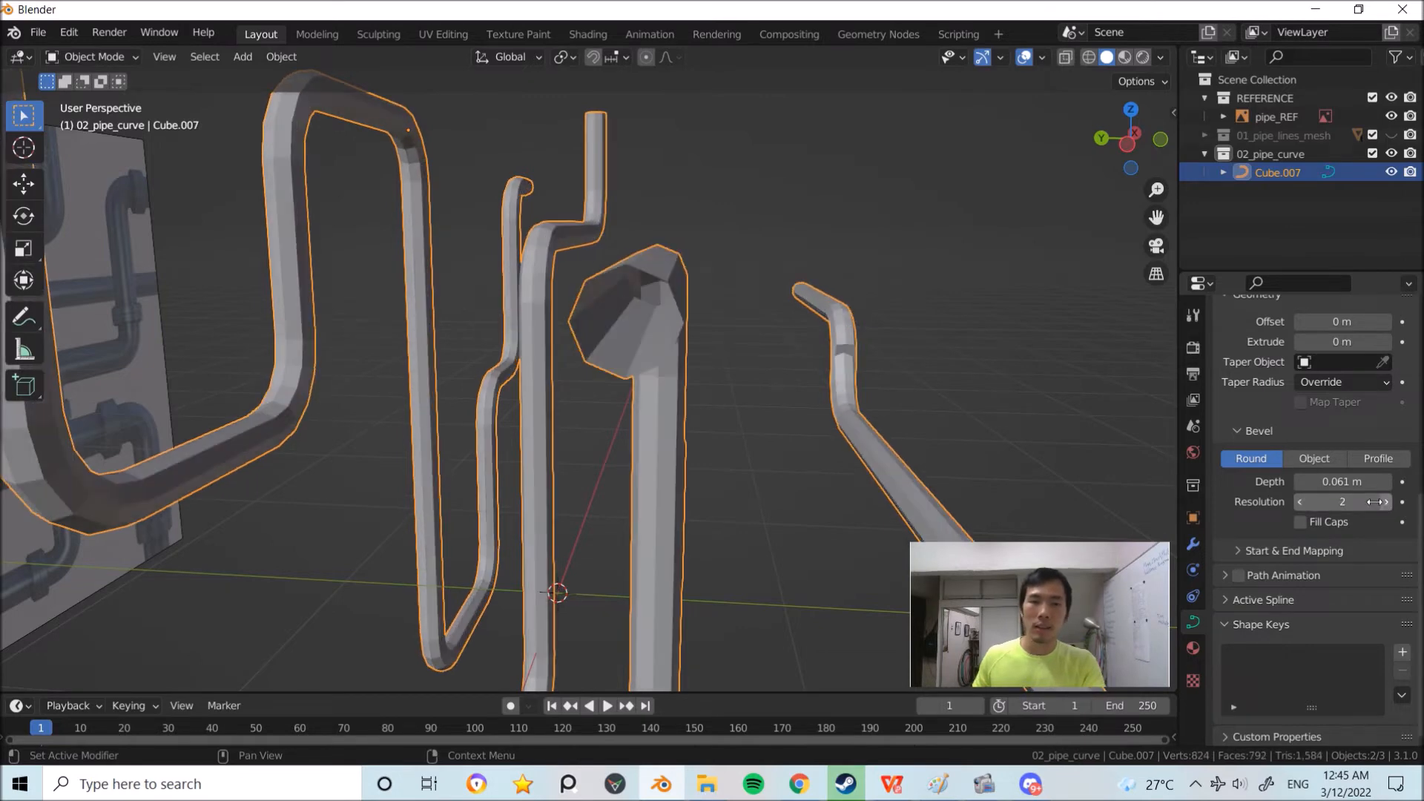
click(1299, 502)
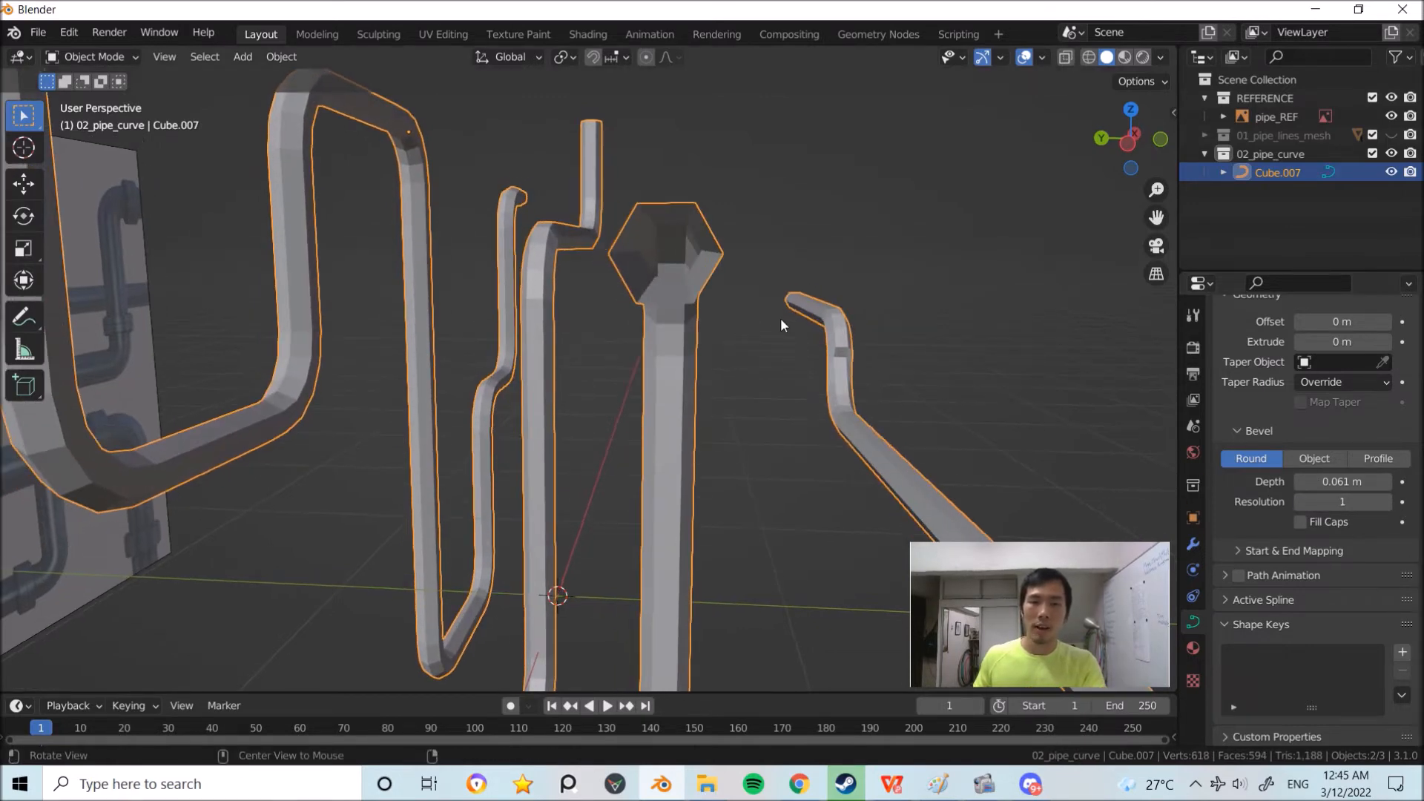
click(1386, 503)
click(1387, 503)
click(1387, 502)
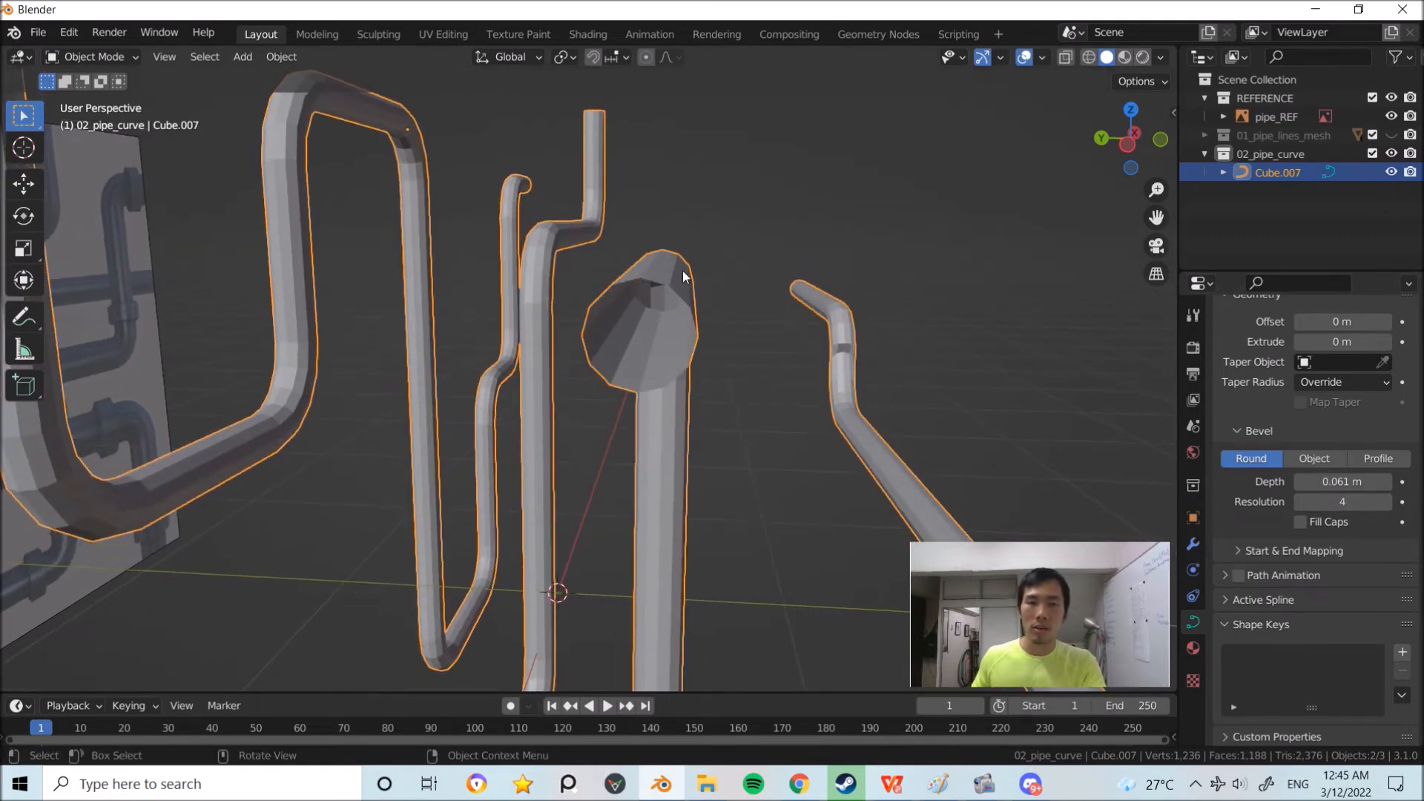
Step: Apply Shade Smooth to the joined pipe curve
right_click(685, 261)
key(Escape)
right_click(692, 249)
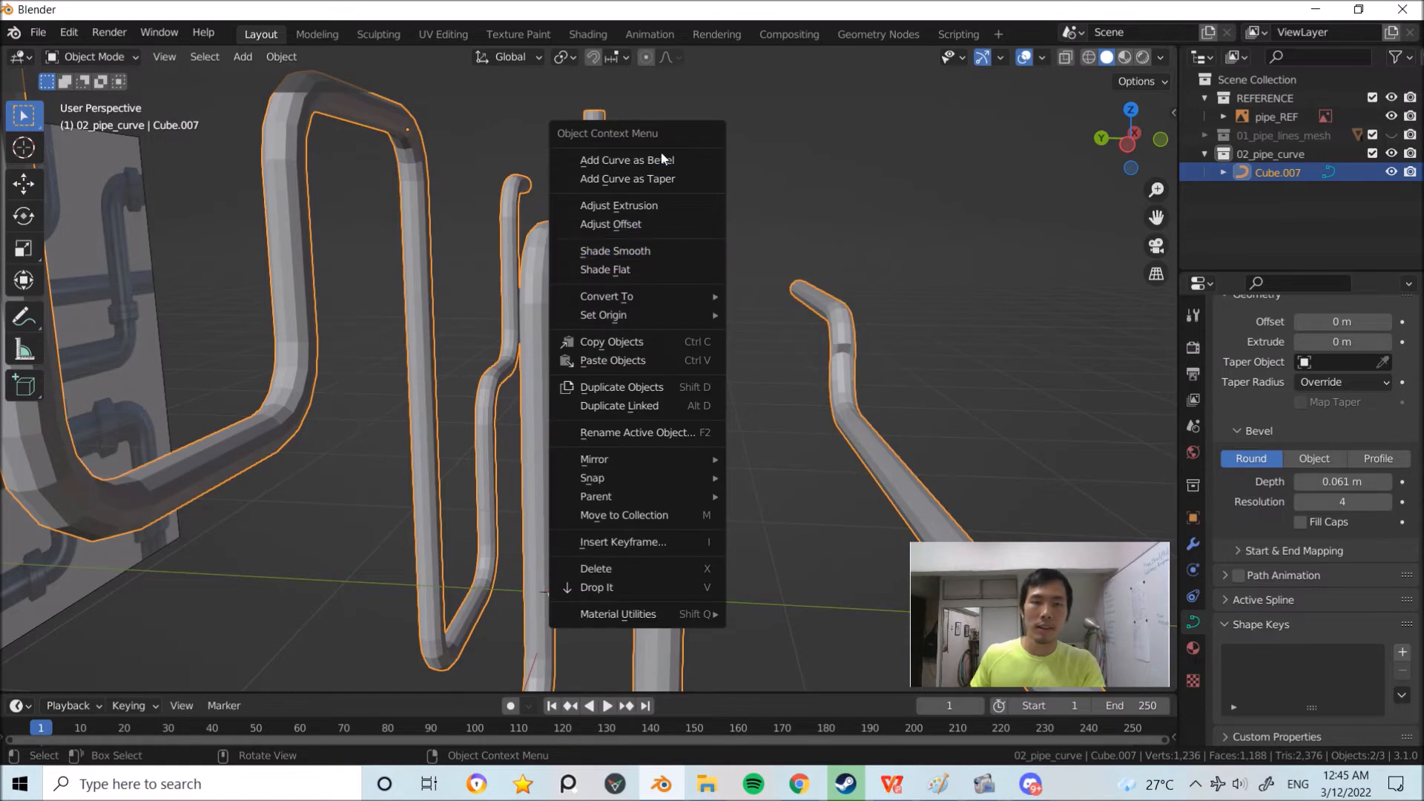
click(662, 251)
middle_drag(777, 324, 826, 367)
Step: Enter Edit Mode on the pipes and select the control point at the middle of the twisted bend
key(Tab)
key(Tab)
scroll(825, 366, up, 5)
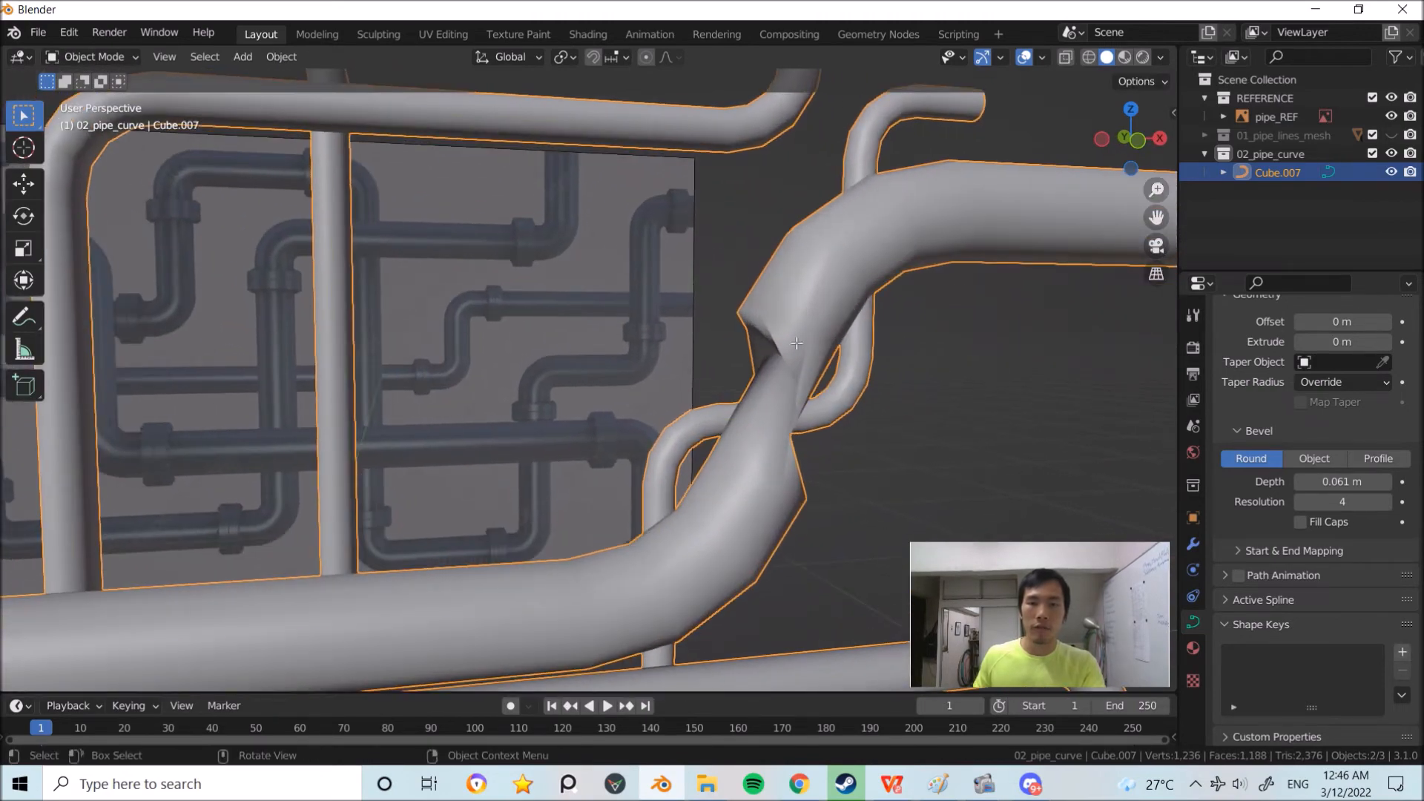
key(Tab)
middle_drag(805, 321, 784, 350)
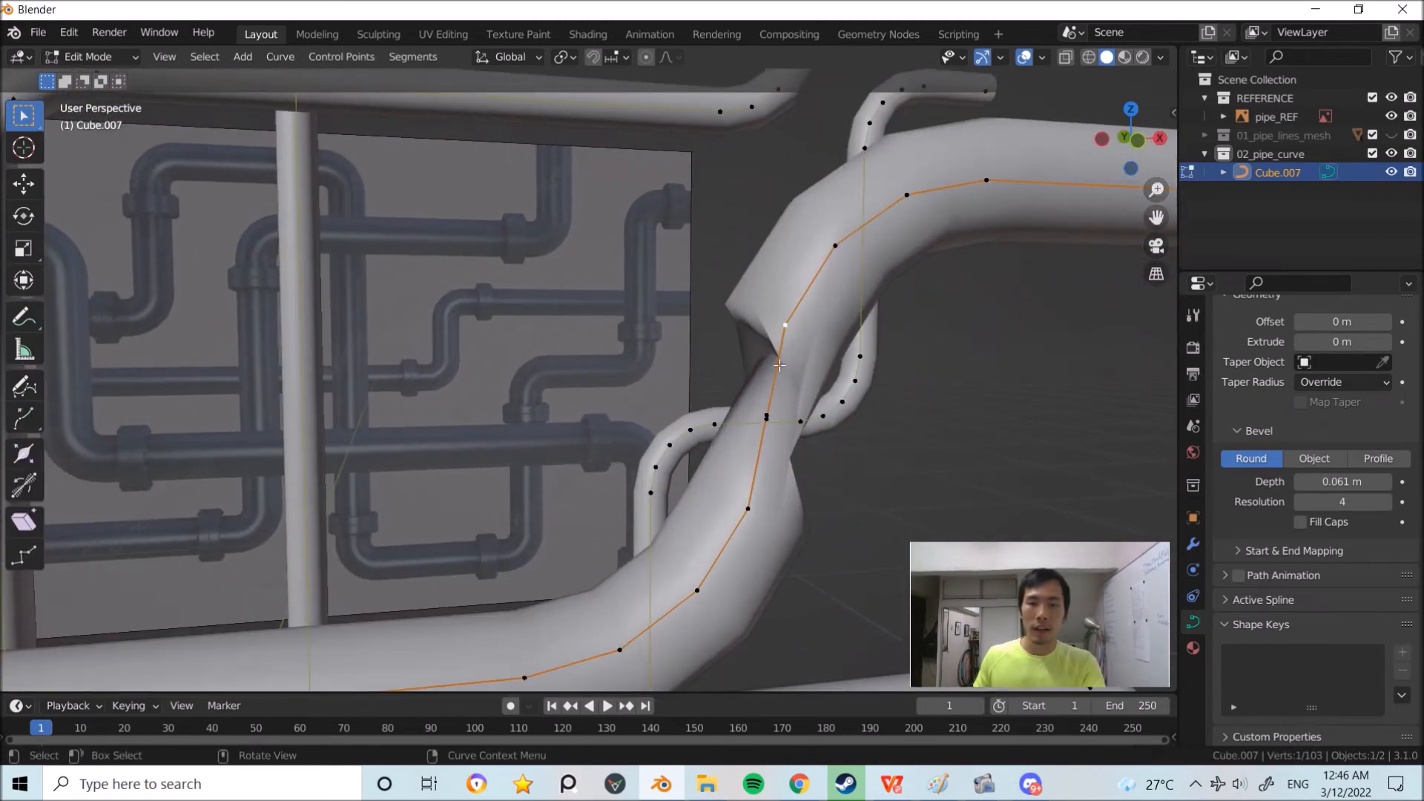
middle_drag(792, 421, 755, 405)
click(755, 406)
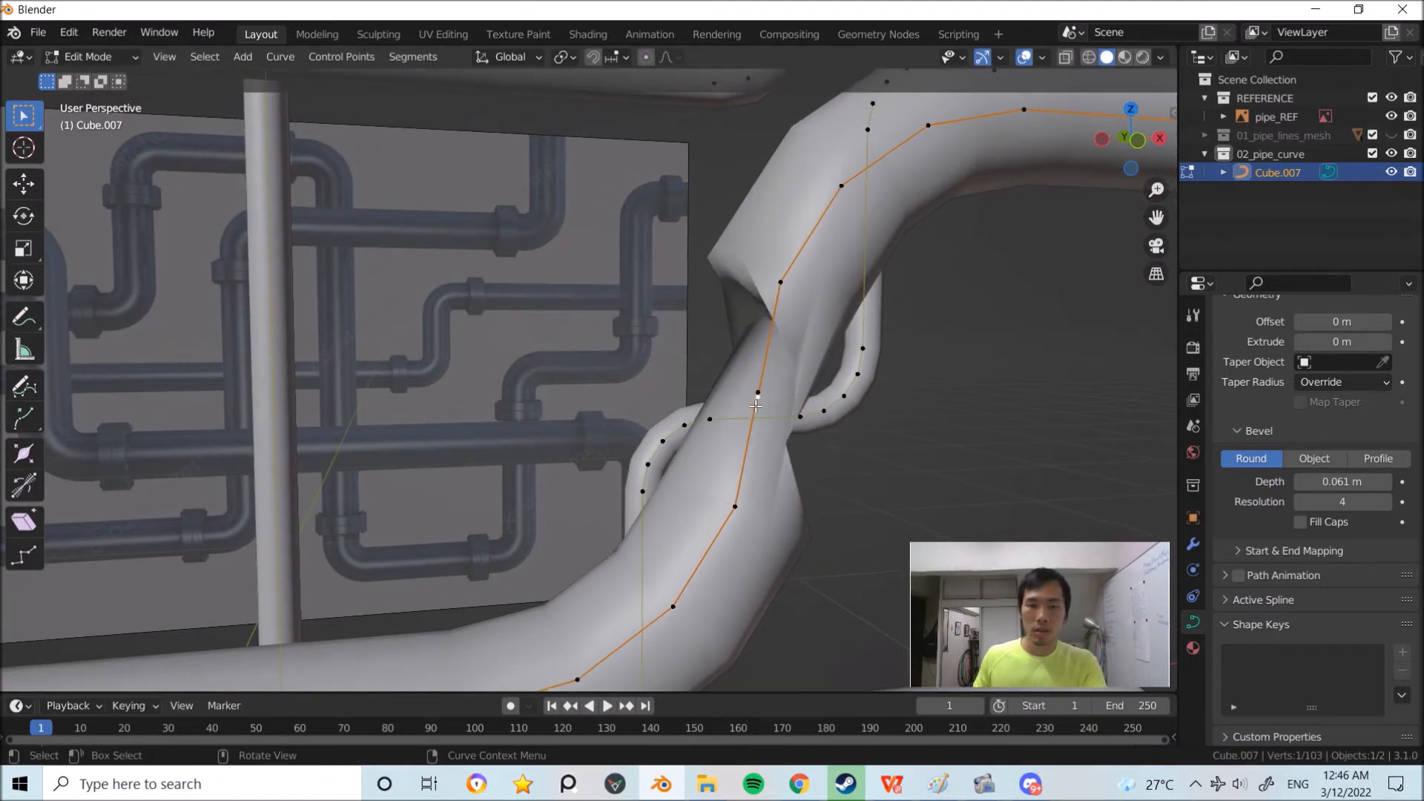
key(g)
right_click(751, 471)
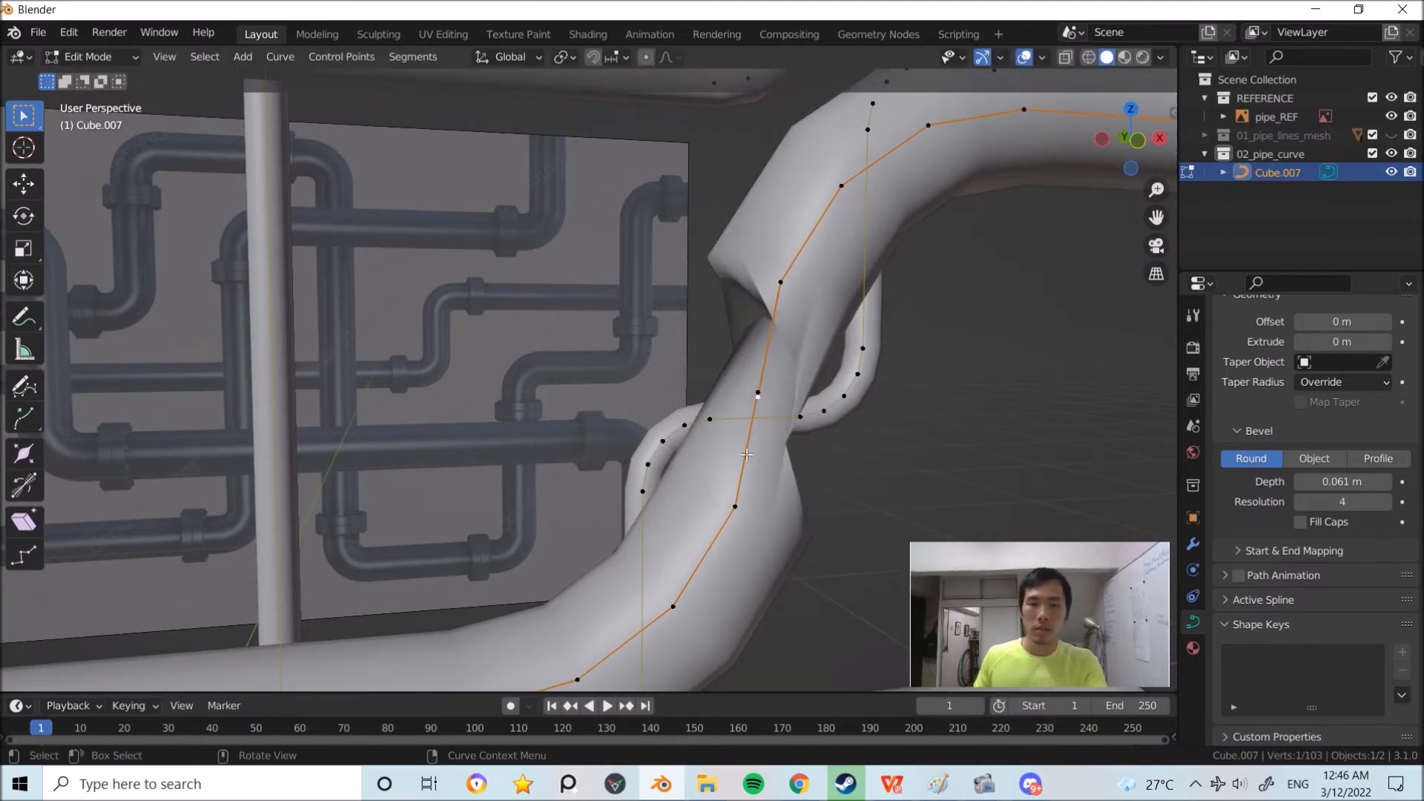
Step: Dissolve the selected control point in the middle of the twisted bend and return to Object Mode
shift+scroll(770, 371, down, 2)
ctrl+middle_drag(769, 371, 763, 394)
key(g)
right_click(773, 400)
key(x)
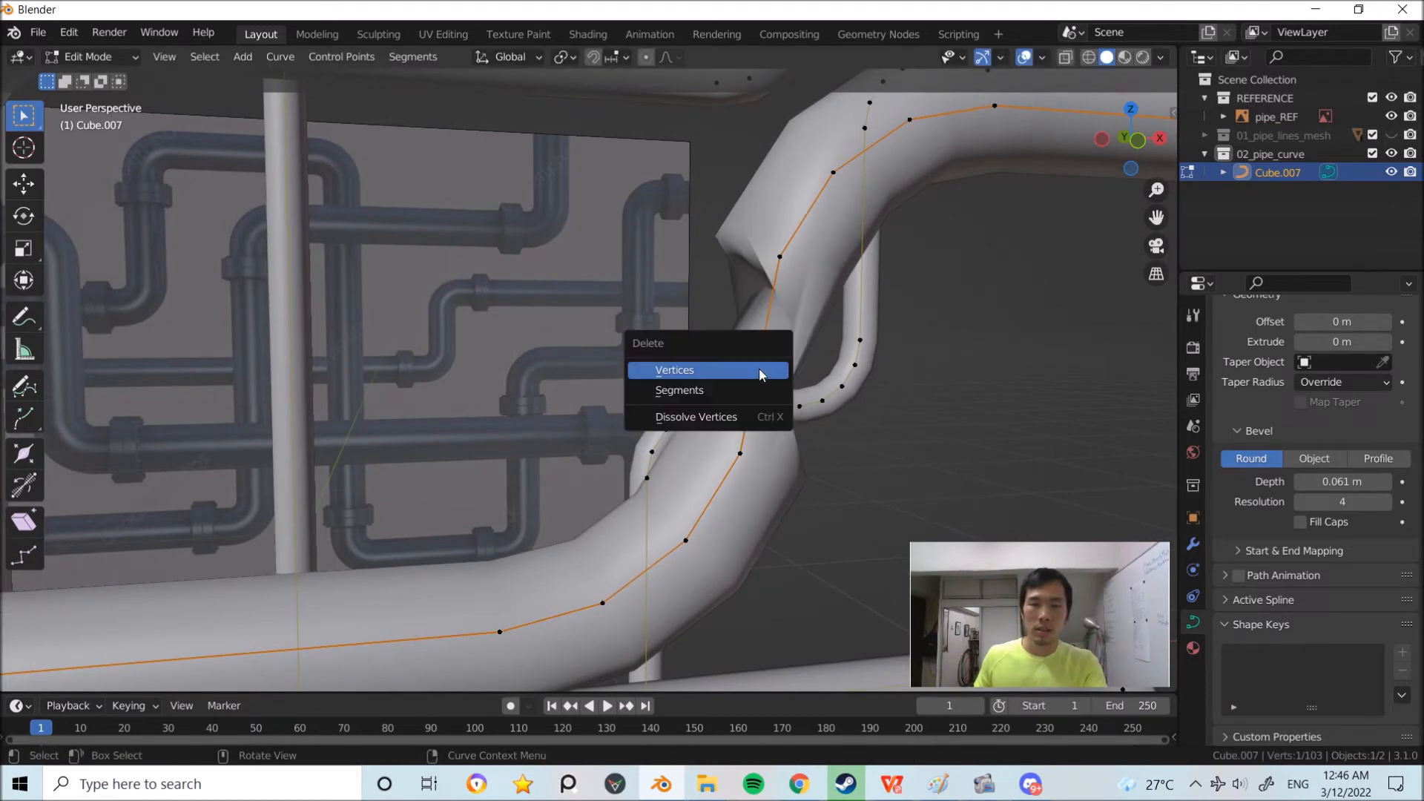
key(x)
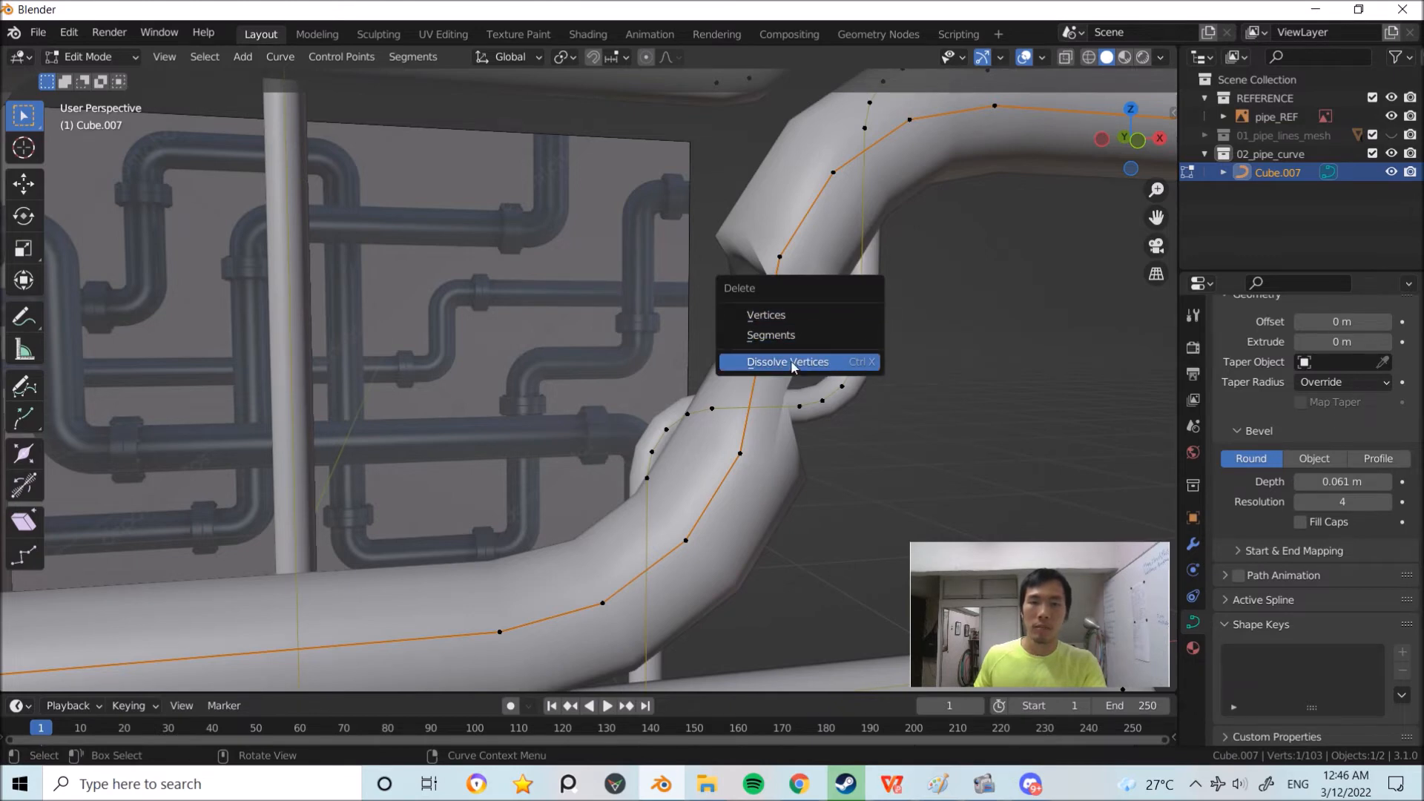
click(842, 362)
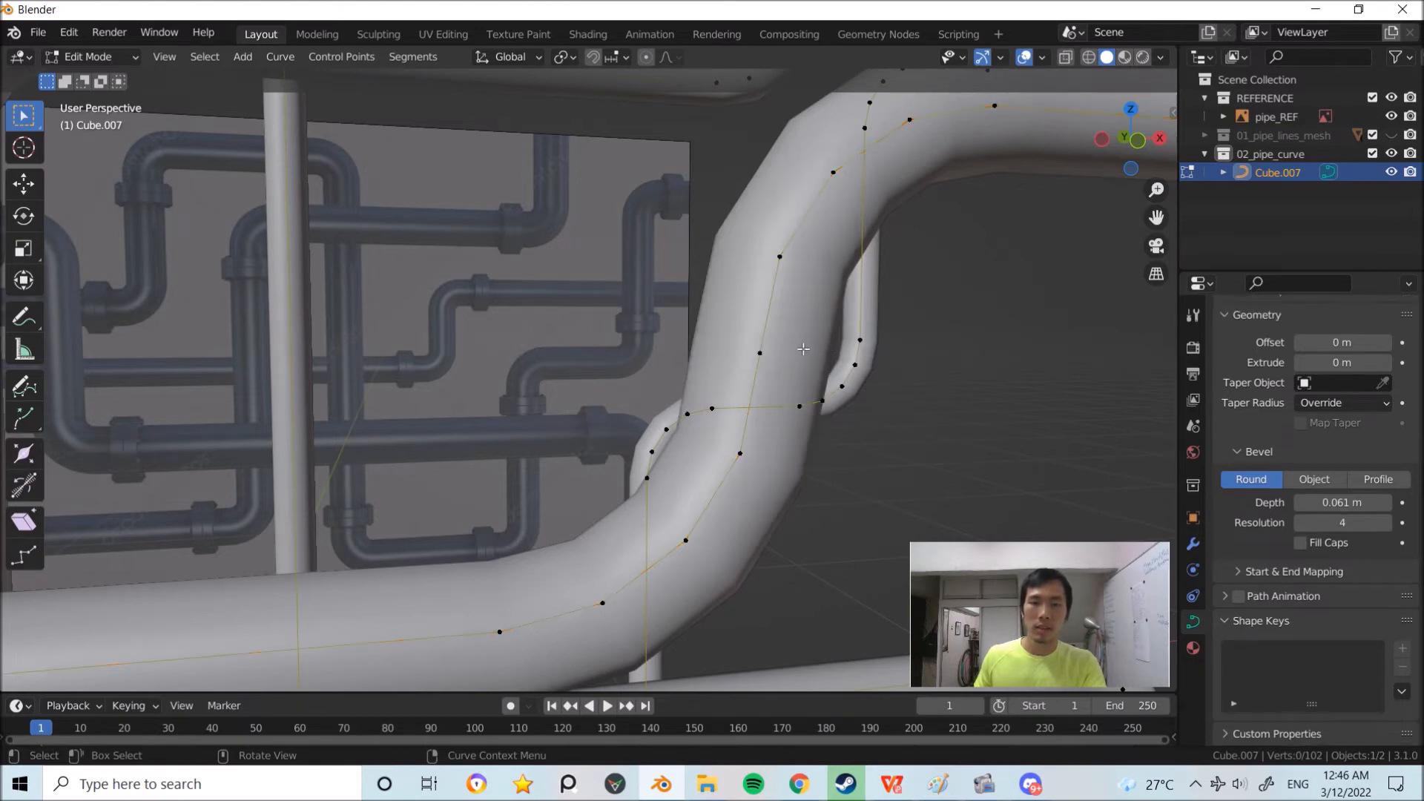
scroll(822, 387, down, 8)
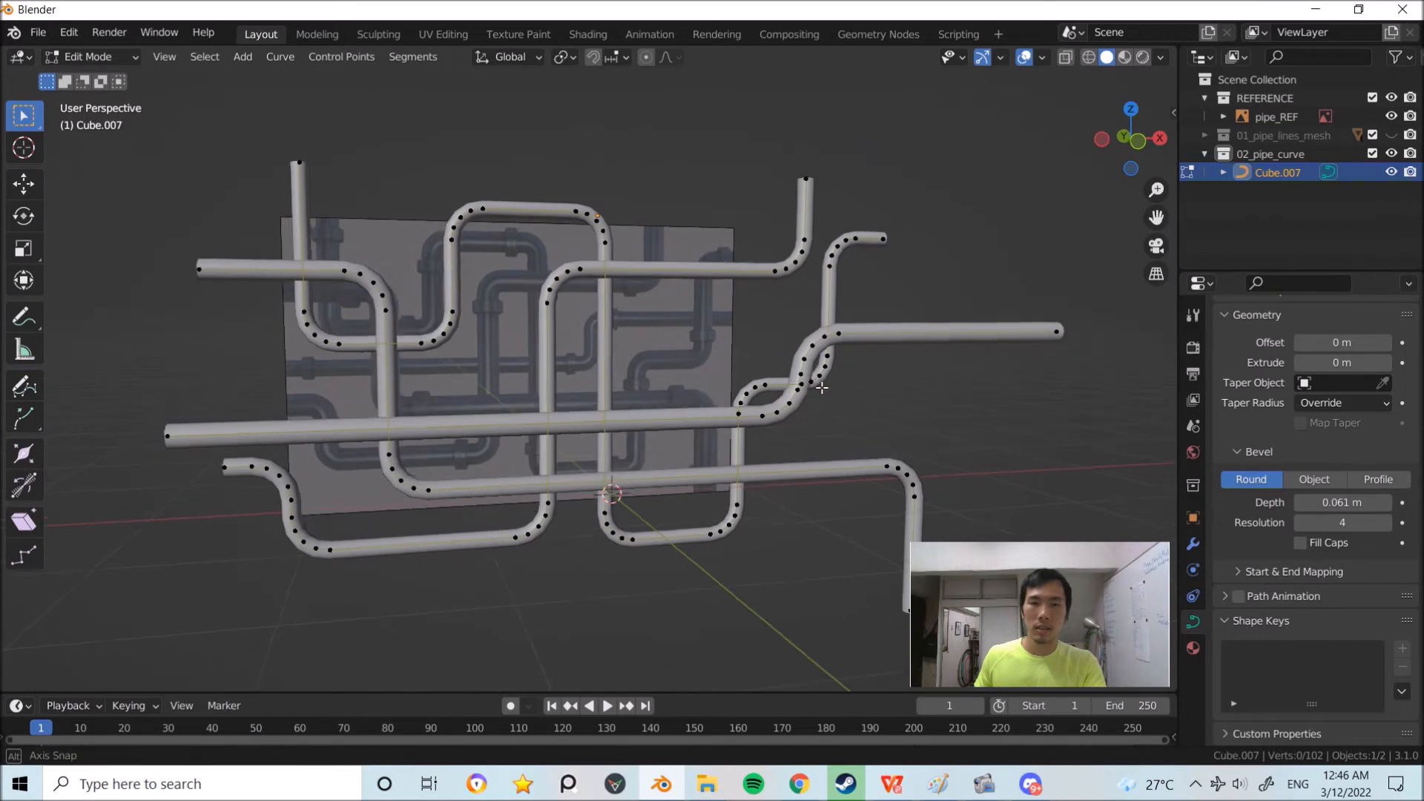
key(Tab)
middle_drag(821, 387, 835, 376)
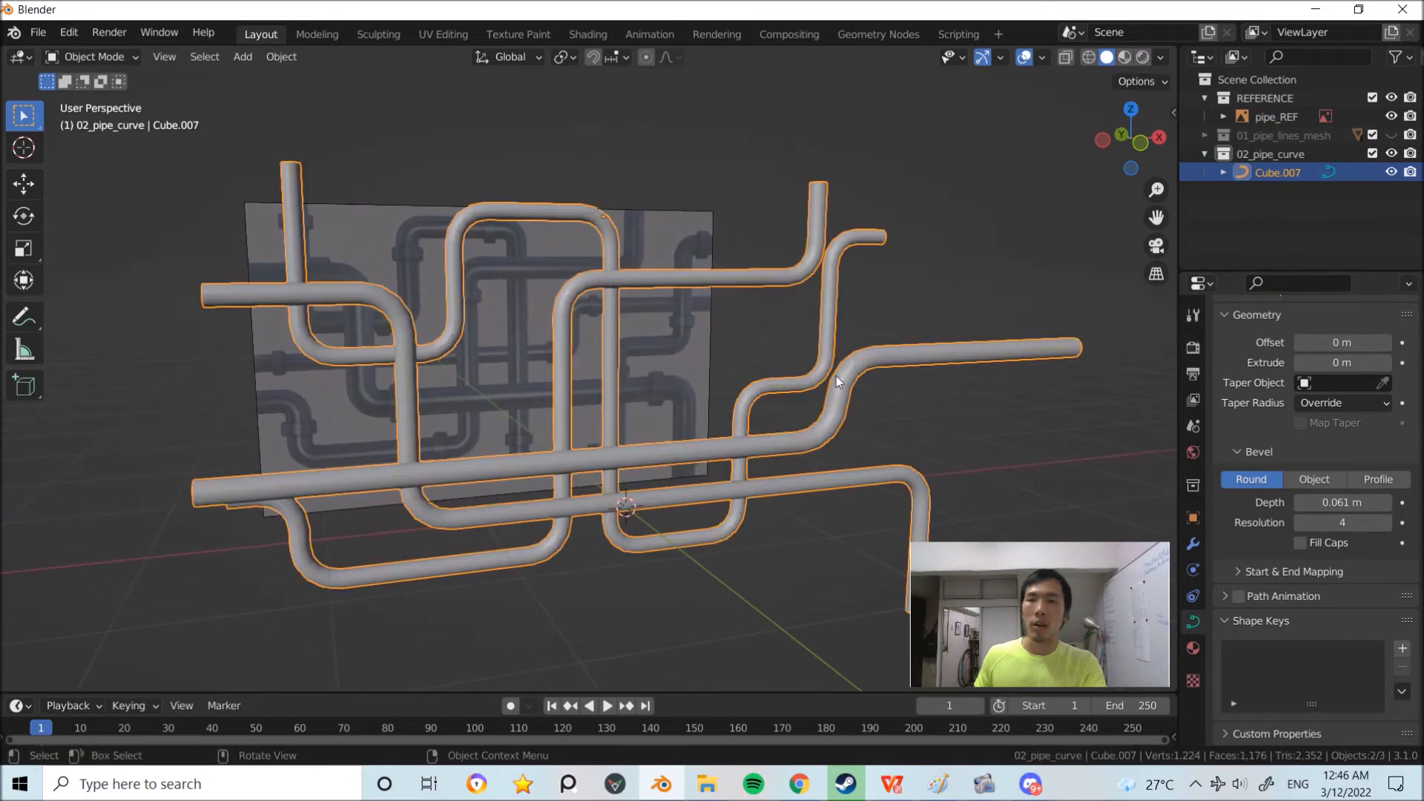
middle_drag(821, 299, 874, 291)
scroll(851, 333, down, 2)
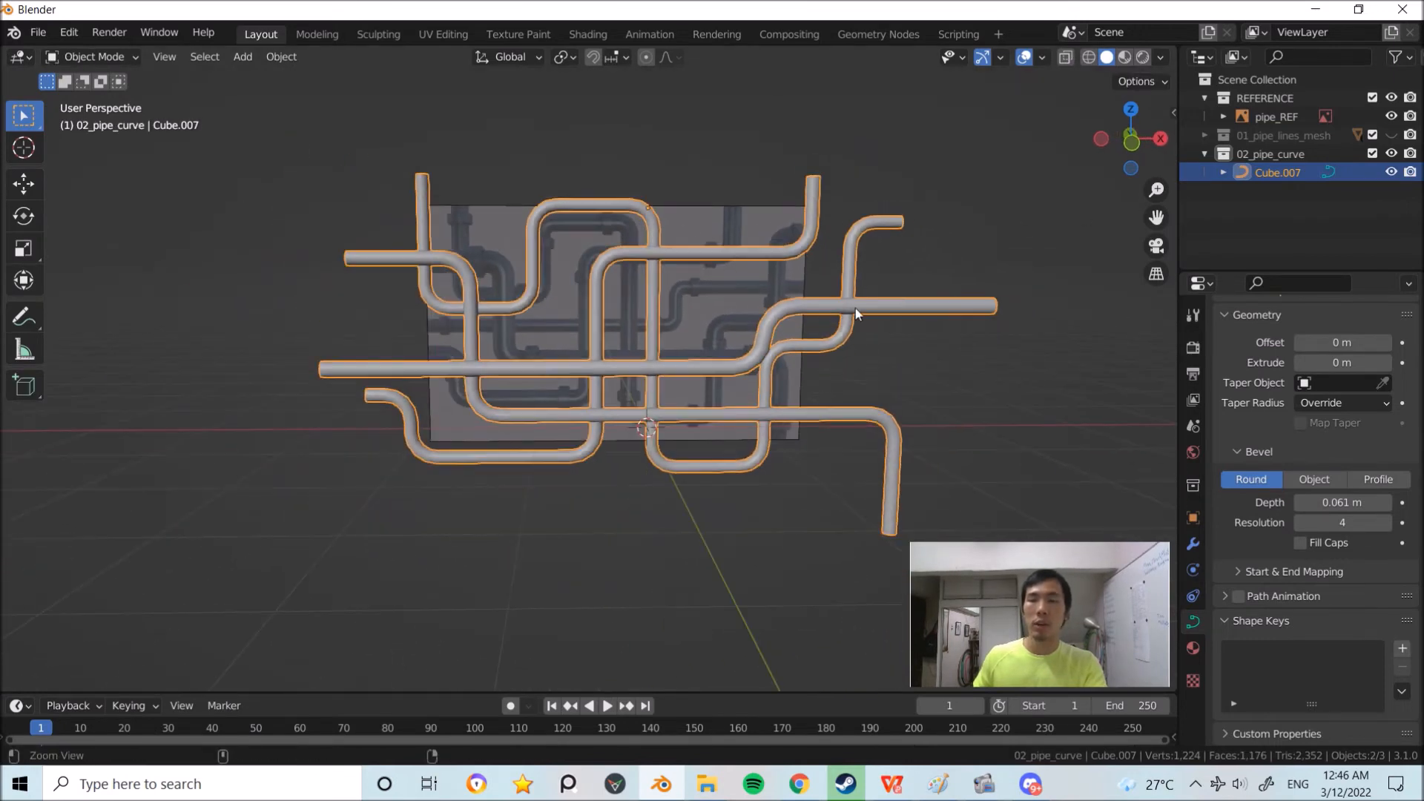
Step: Duplicate the 02_pipe_curve collection together with its curve object
click(1250, 135)
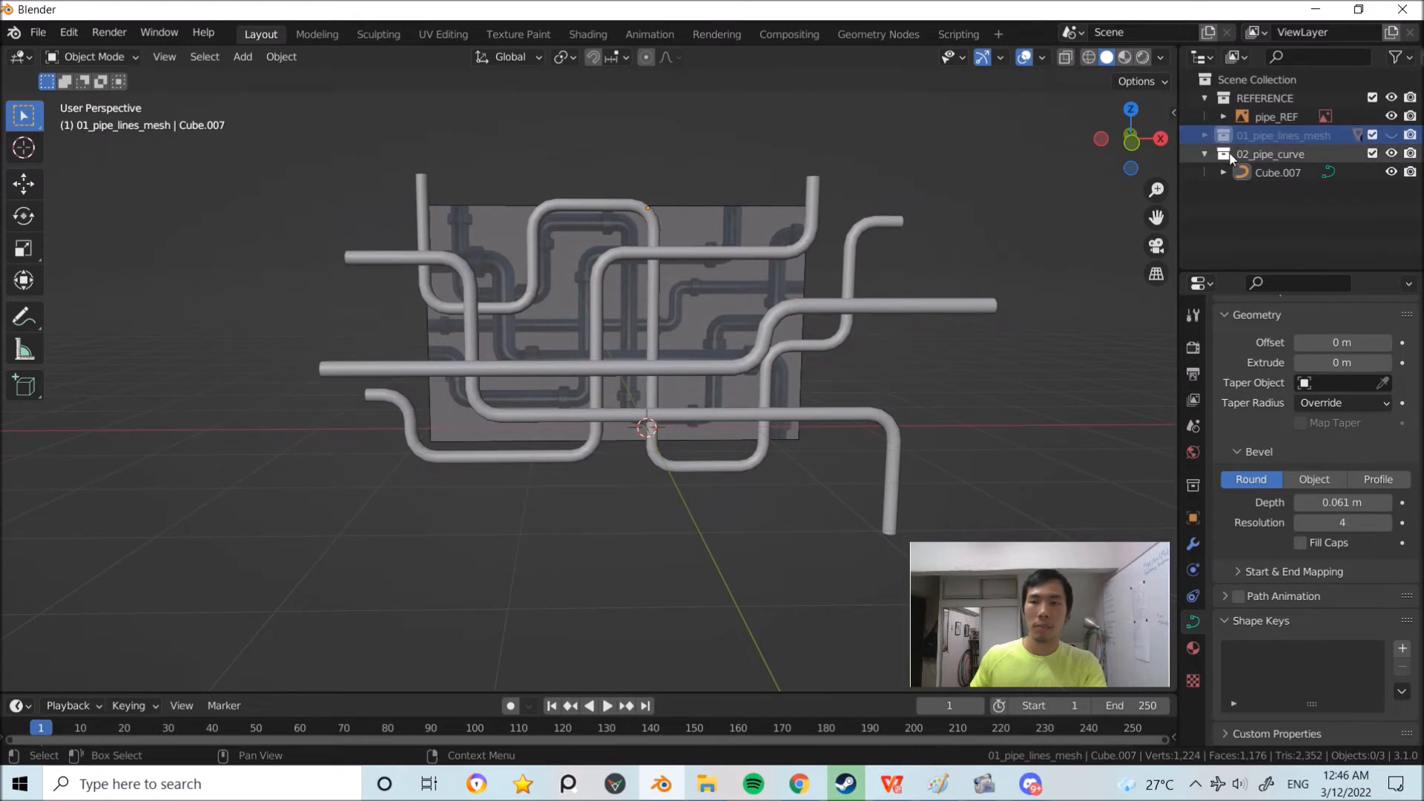
click(1277, 172)
middle_drag(741, 341, 768, 371)
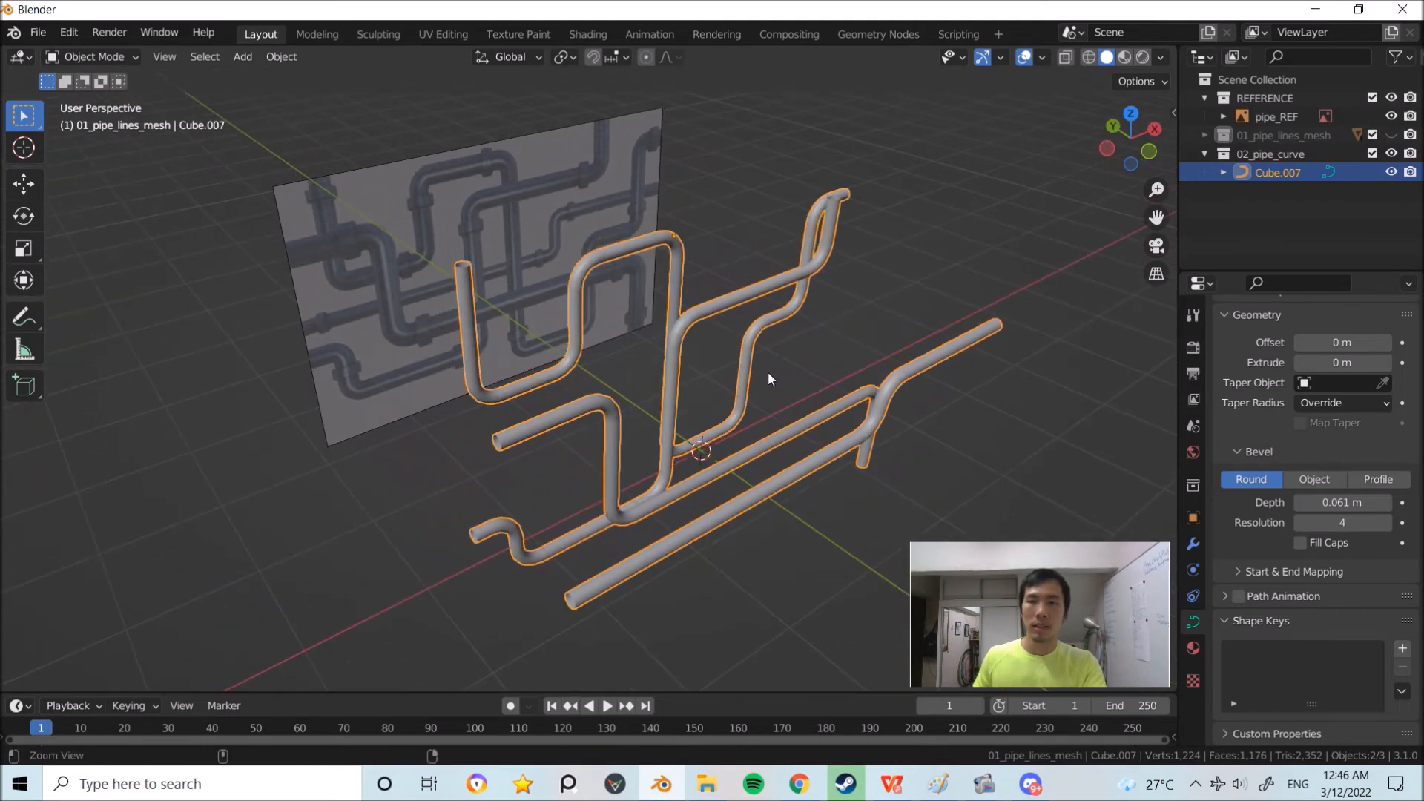
scroll(768, 371, up, 2)
click(1289, 154)
click(1281, 172)
click(1294, 155)
click(1284, 174)
click(1290, 155)
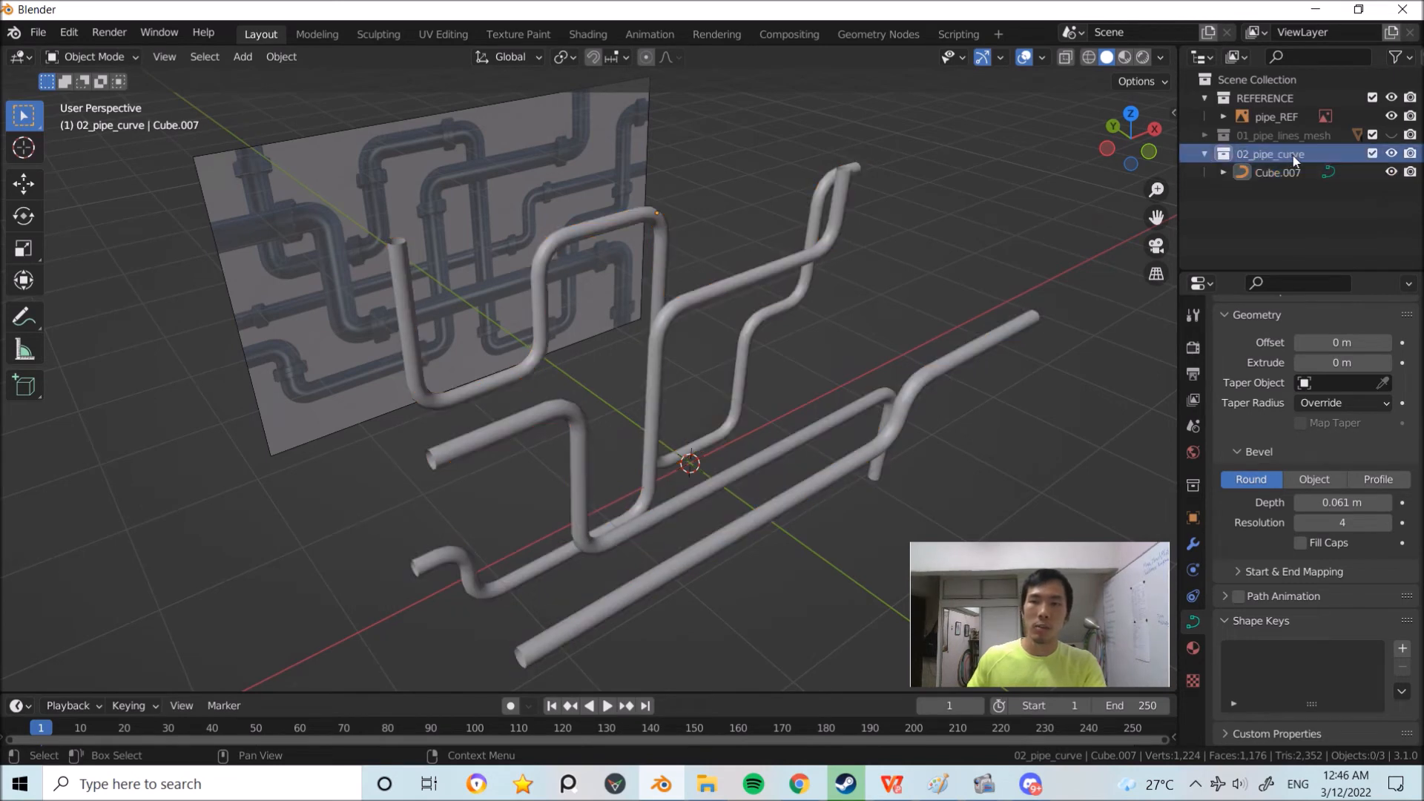
right_click(1291, 156)
click(1277, 156)
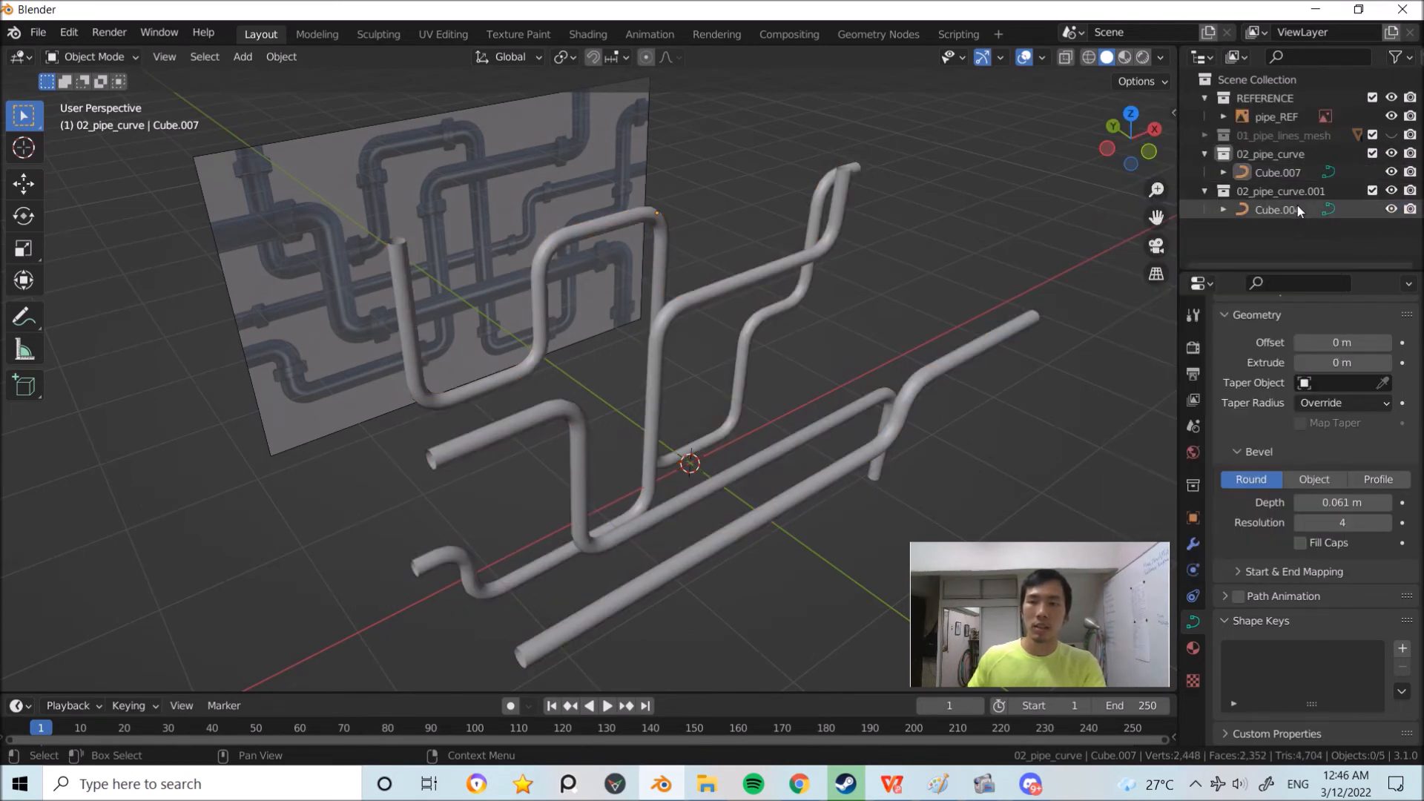
Step: Rename the duplicated collection as 03_pipe_mesh (Final)
click(1291, 192)
double_click(1291, 193)
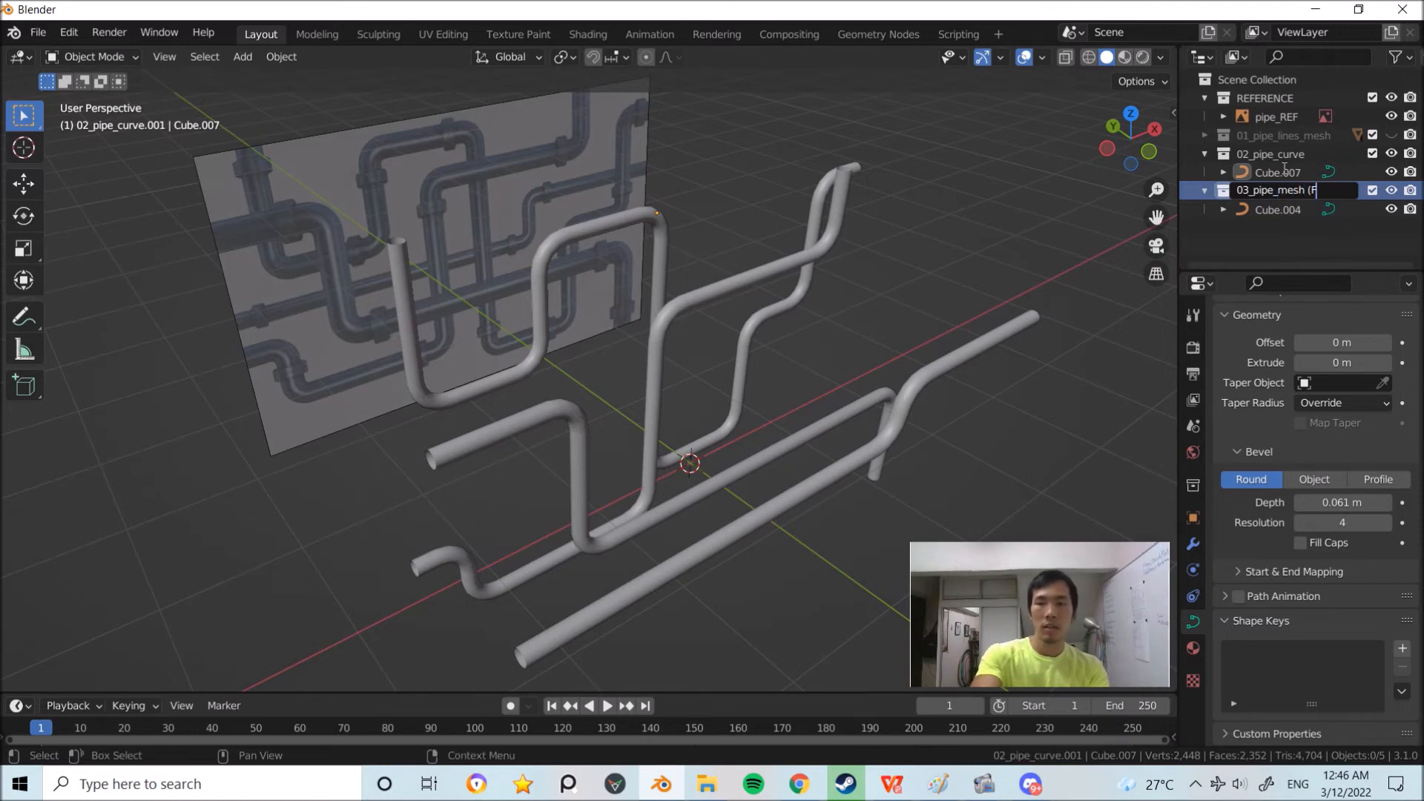
text())
key(Return)
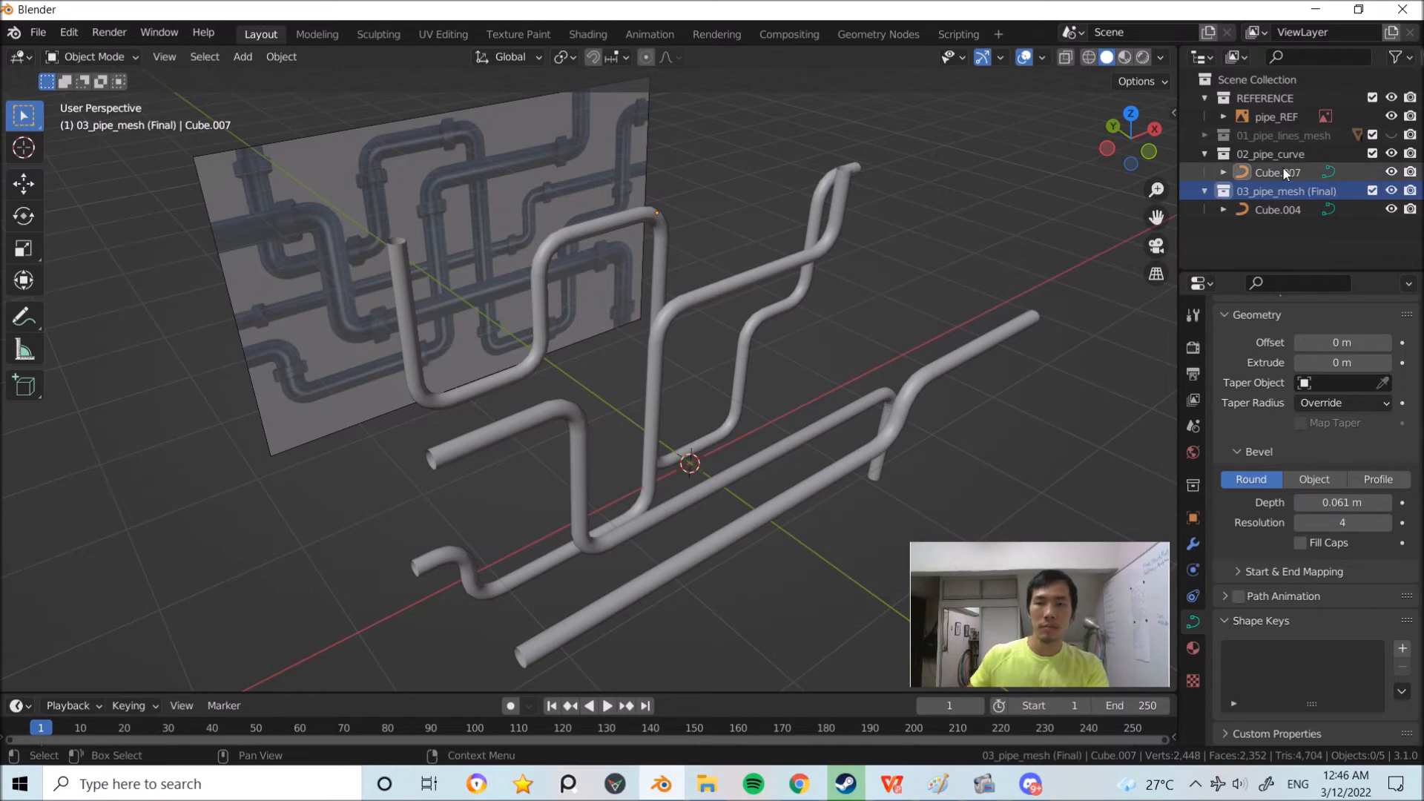
Step: Convert the pipe curve inside the 03_pipe_mesh (Final) collection to a mesh
click(1274, 210)
middle_drag(819, 361, 870, 330)
key(q)
click(283, 57)
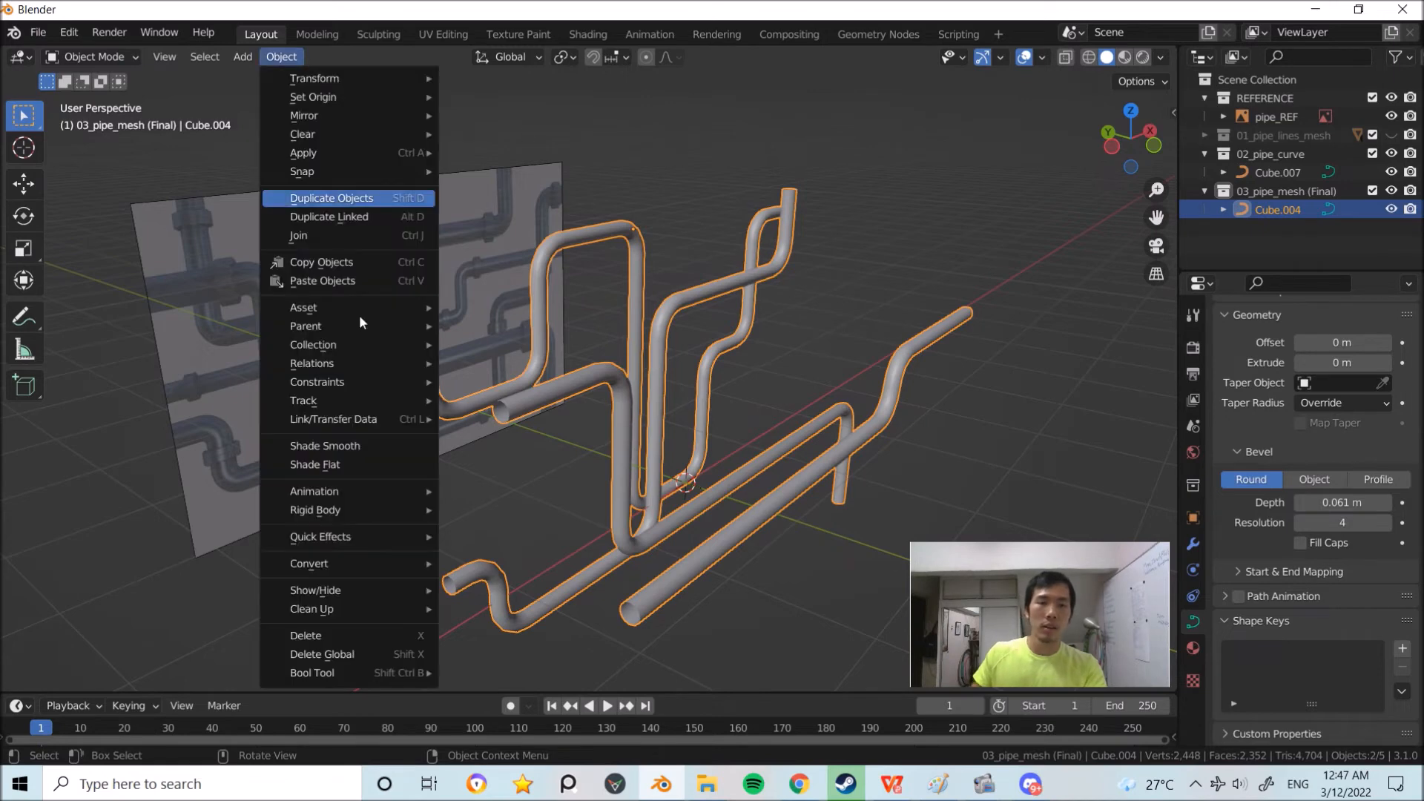
mouse_move(426, 566)
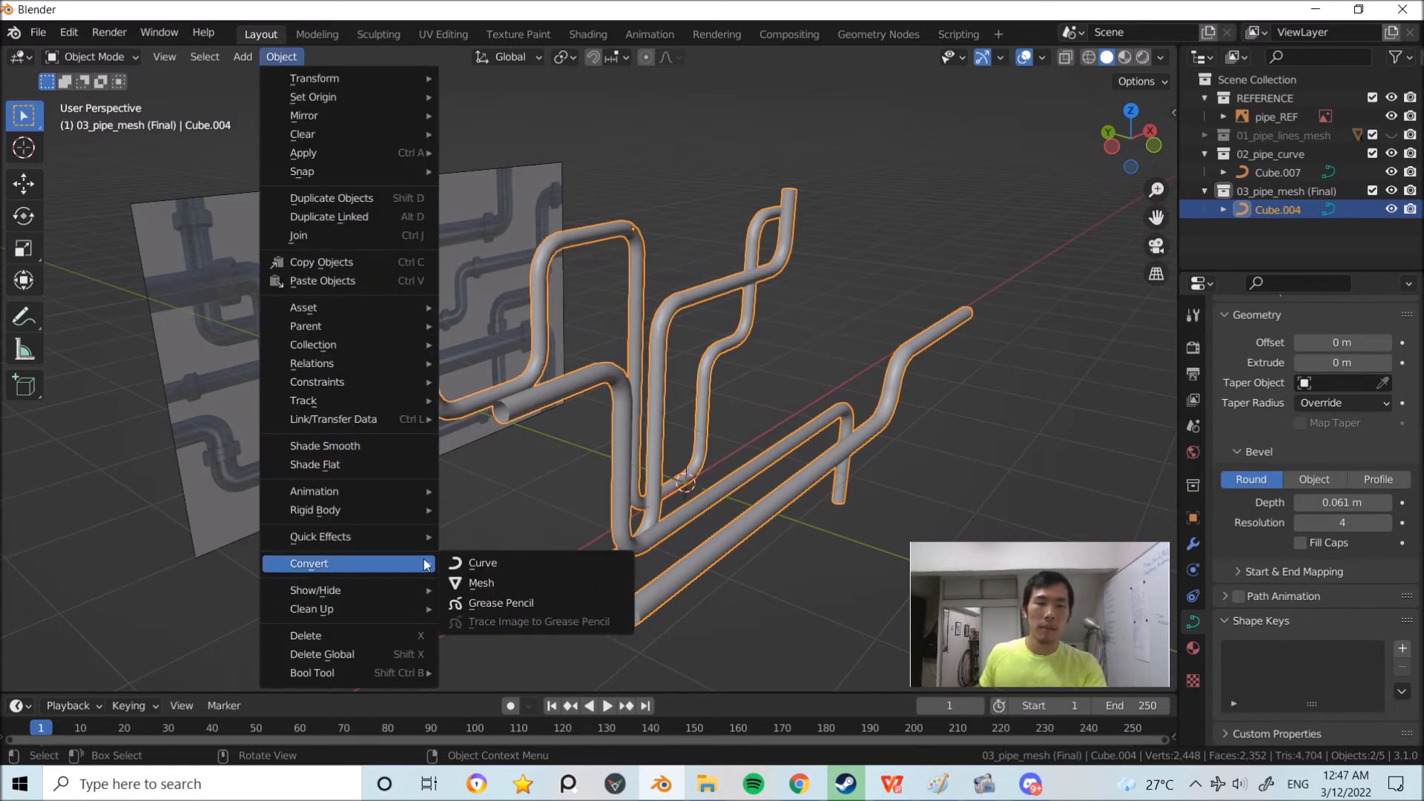
click(492, 582)
Step: Inspect the converted pipe mesh in Edit Mode with all geometry selected, and return to Object Mode
key(Tab)
shift+middle_drag(684, 458, 858, 390)
key(a)
scroll(652, 445, up, 2)
key(alt+a)
key(Tab)
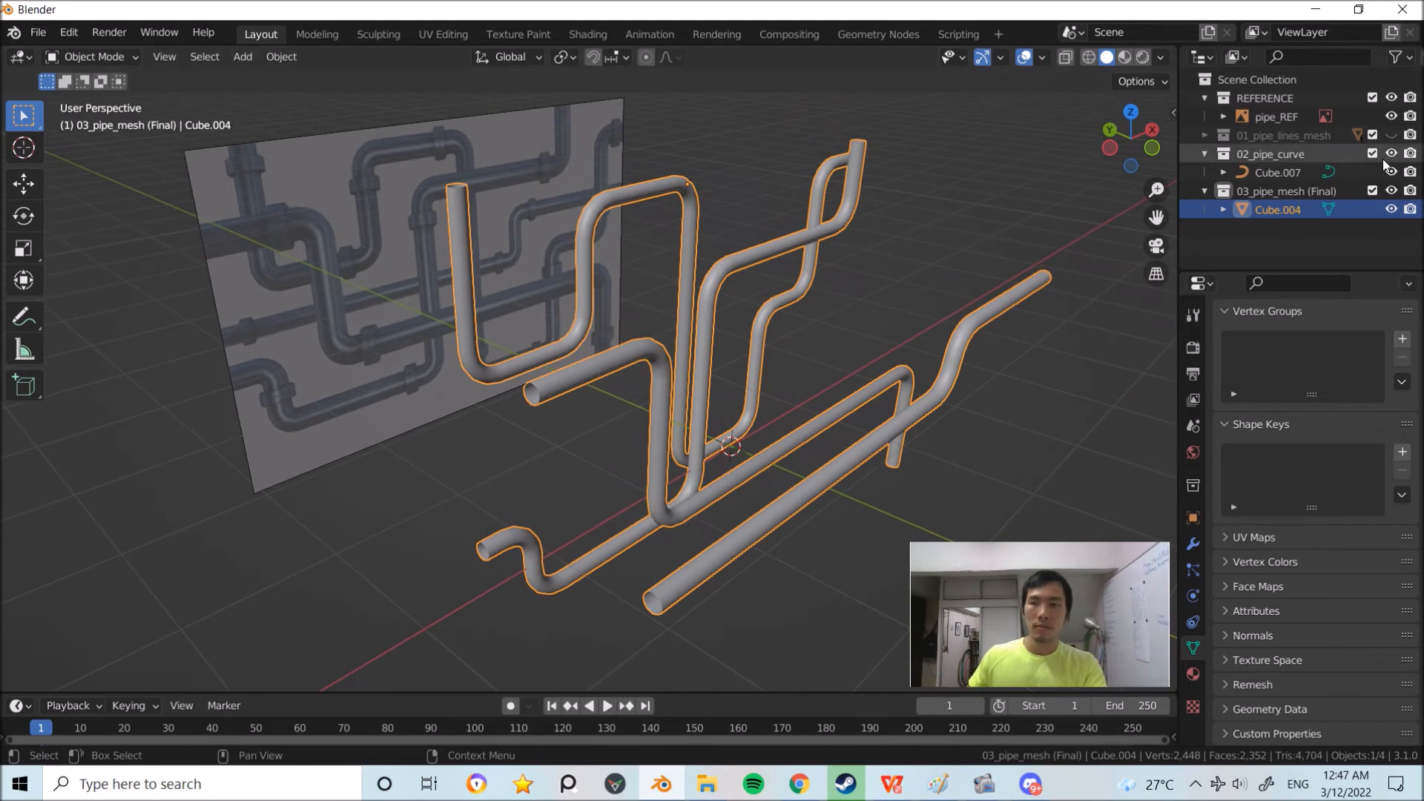
Step: Collapse the REFERENCE, 02_pipe_curve and 03_pipe_mesh (Final) collections and widen the Outliner
click(1205, 190)
click(1205, 153)
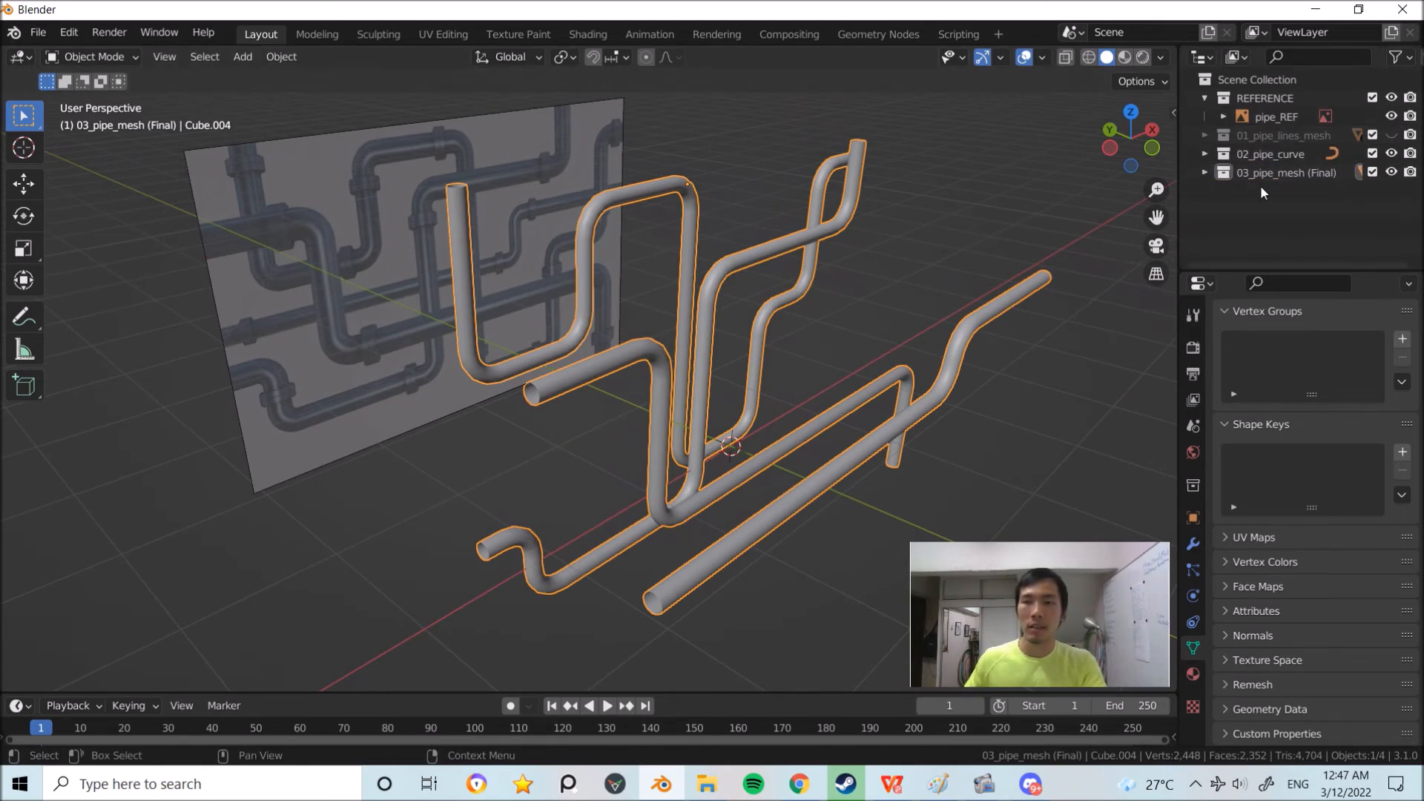
mouse_move(1271, 217)
middle_down()
mouse_move(1267, 237)
mouse_move(1272, 212)
middle_up()
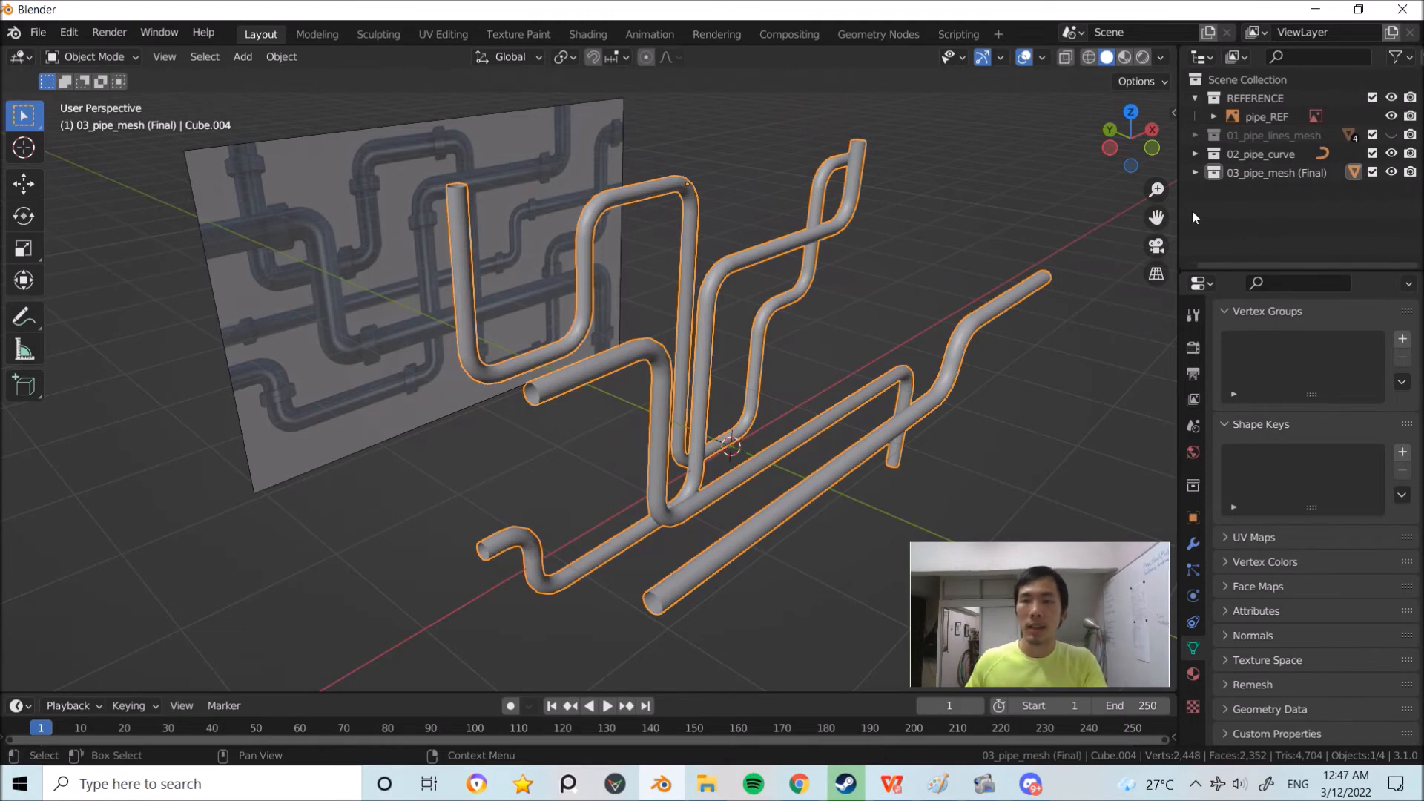
drag(1178, 209, 1129, 210)
click(1161, 99)
click(1160, 100)
click(1160, 100)
Step: Hide the 03_pipe_mesh (Final) collection and toggle the visibility of 02_pipe_curve, leaving that collection shown
click(1217, 138)
click(1264, 156)
click(1392, 154)
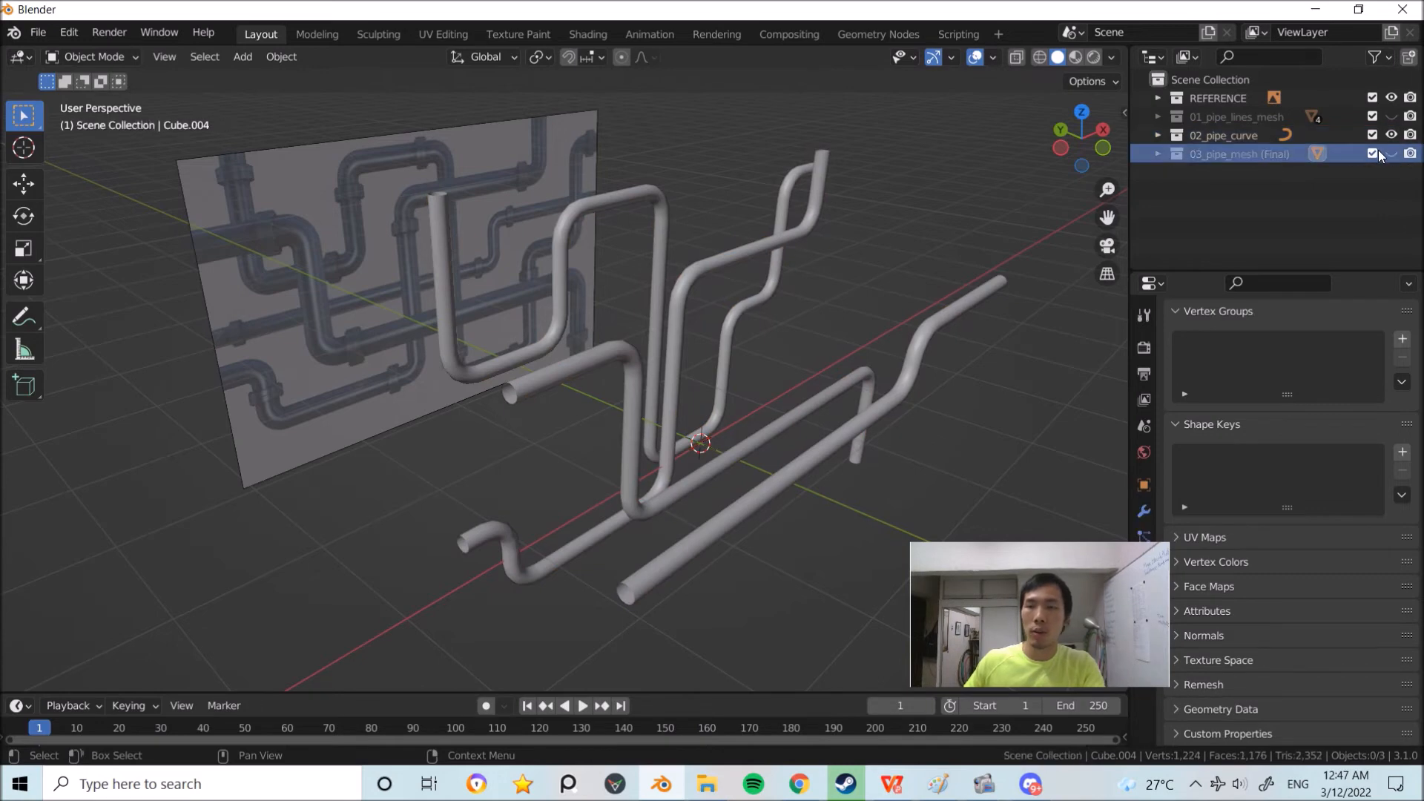
click(1391, 135)
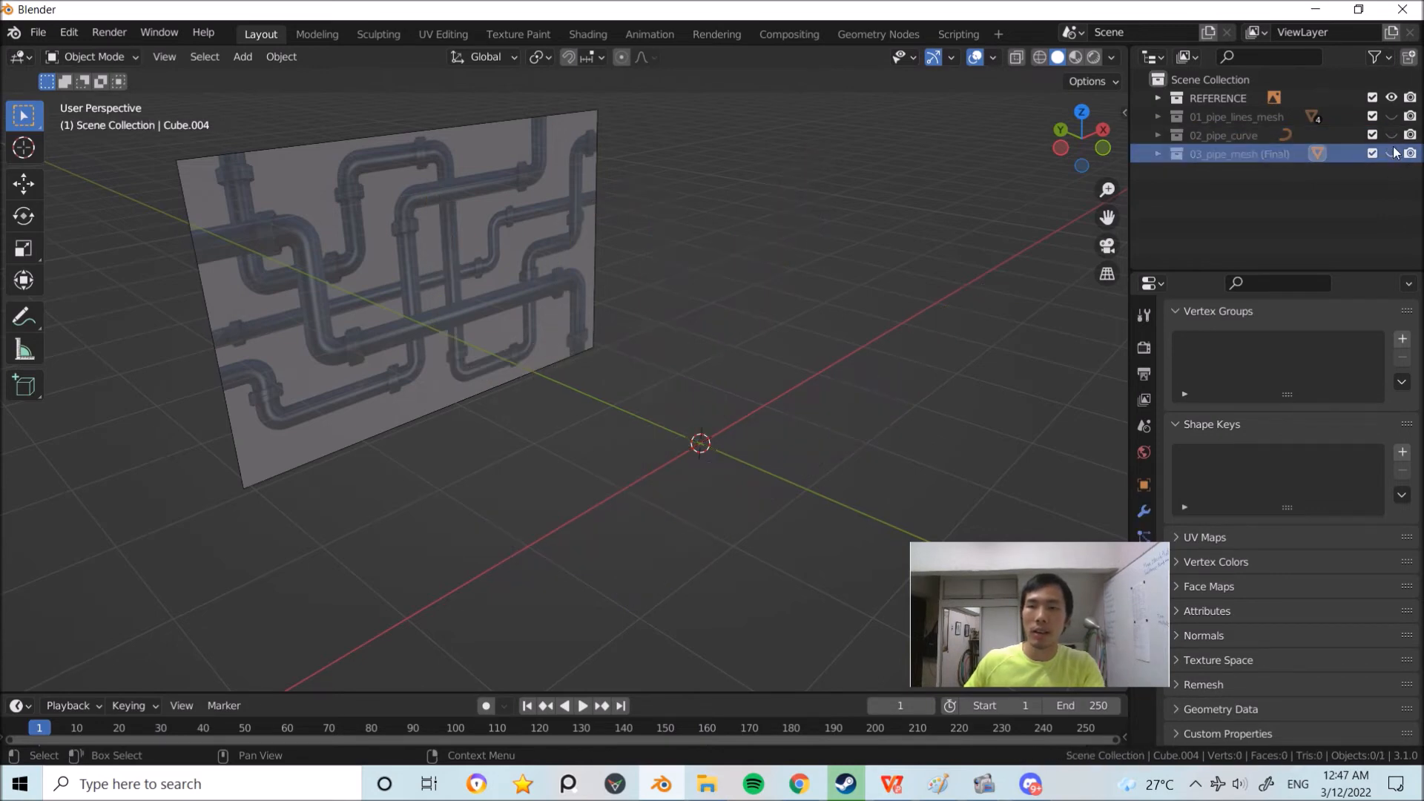
click(1391, 135)
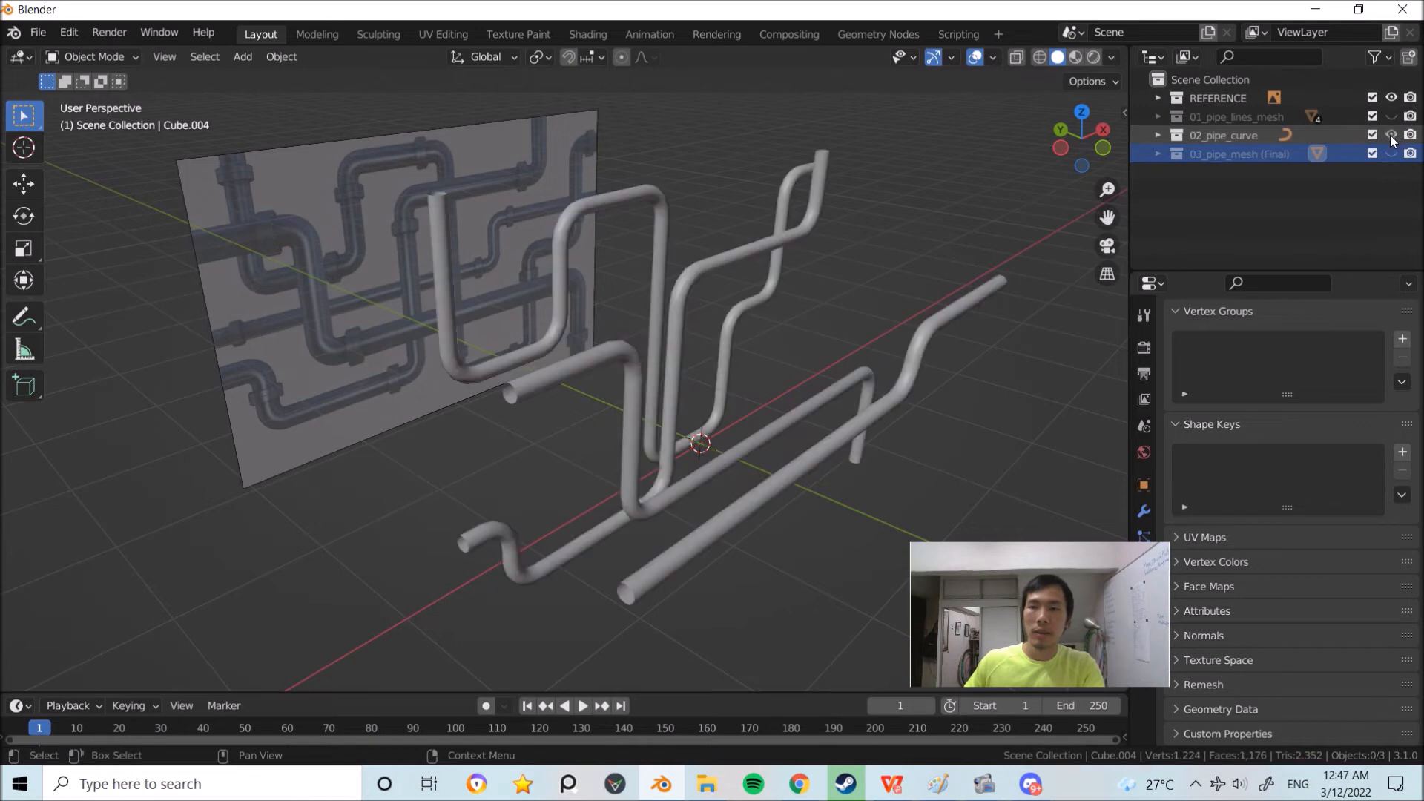
ctrl+middle_drag(896, 315, 1016, 252)
click(1391, 135)
click(1391, 135)
Step: Set the bevel depth of the curve in the 02_pipe_curve collection to 0.151 m
click(1221, 135)
click(1157, 135)
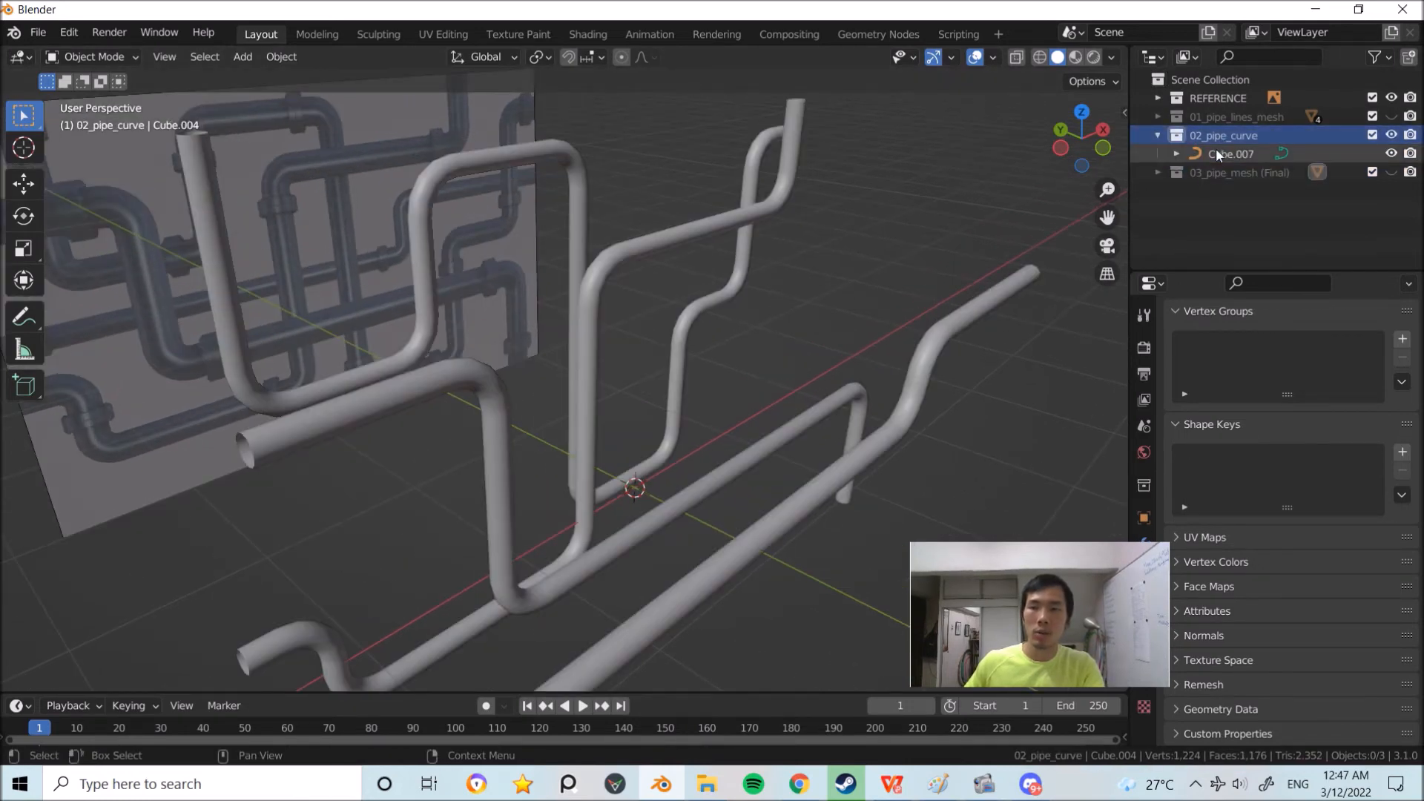
click(1218, 153)
middle_drag(911, 294, 755, 342)
shift+middle_drag(755, 343, 809, 378)
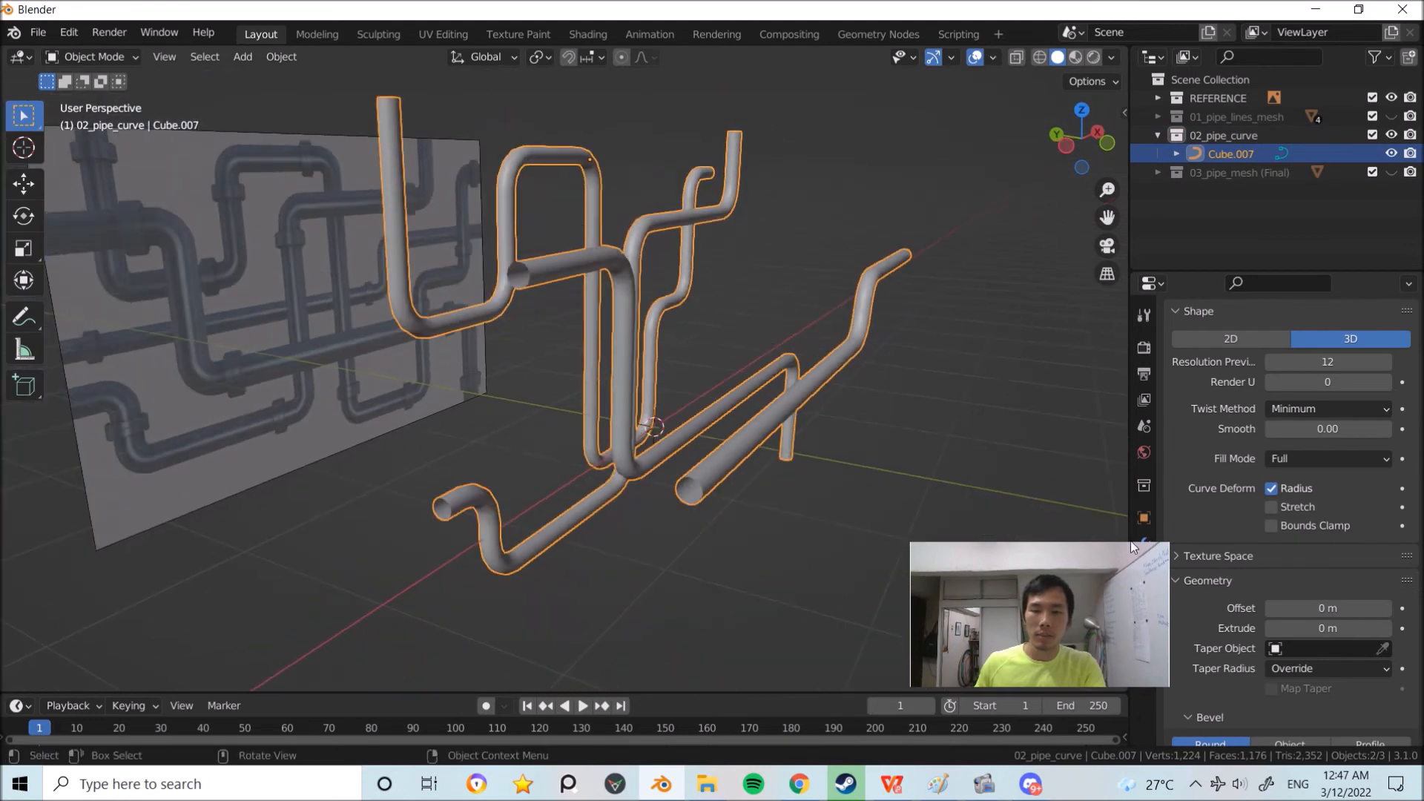
scroll(1224, 549, down, 5)
drag(1065, 569, 999, 563)
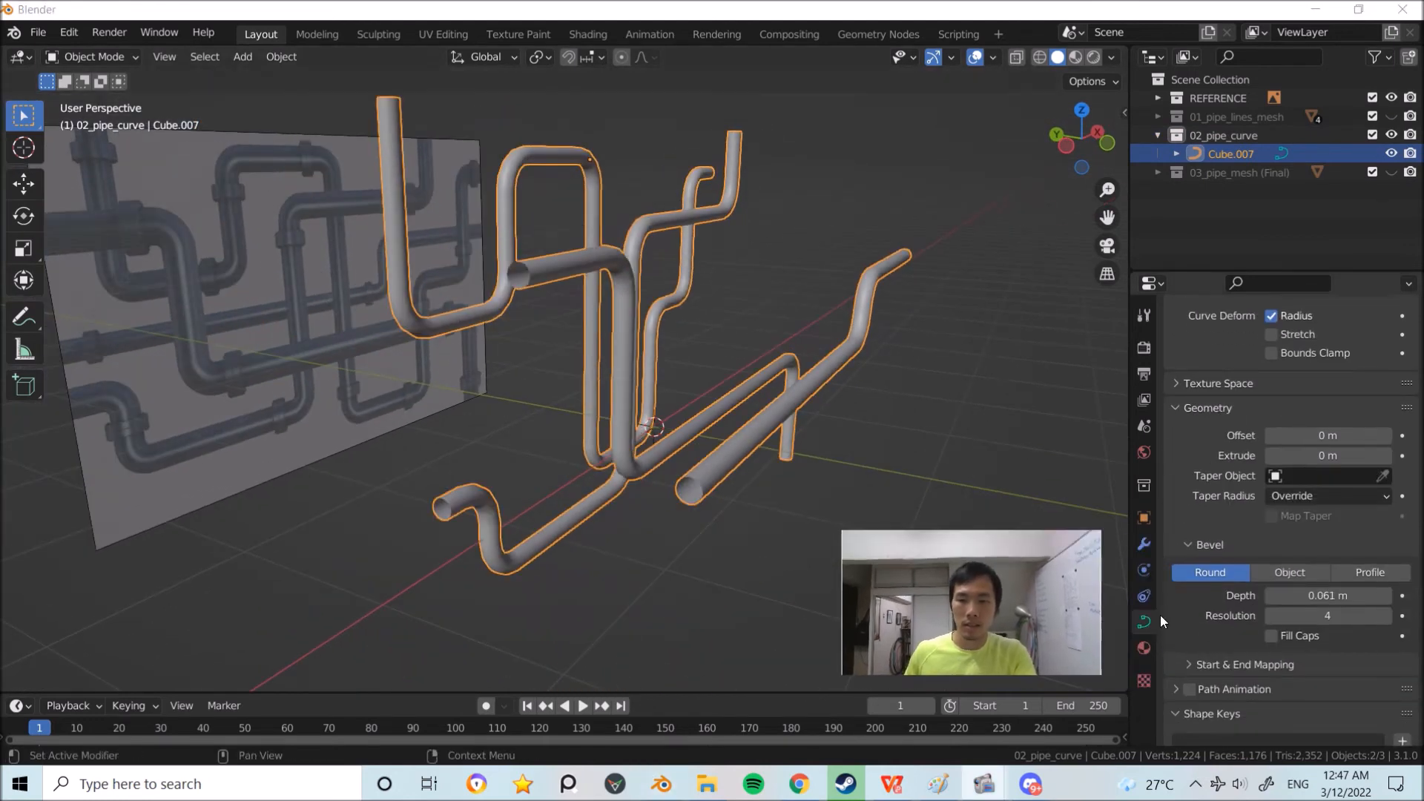
drag(1308, 594, 1353, 594)
Step: Try lower bevel resolutions on the thickened pipe curve, and set the resolution to 3
click(1273, 618)
click(1272, 618)
click(1273, 618)
click(1272, 617)
click(1387, 615)
click(1386, 615)
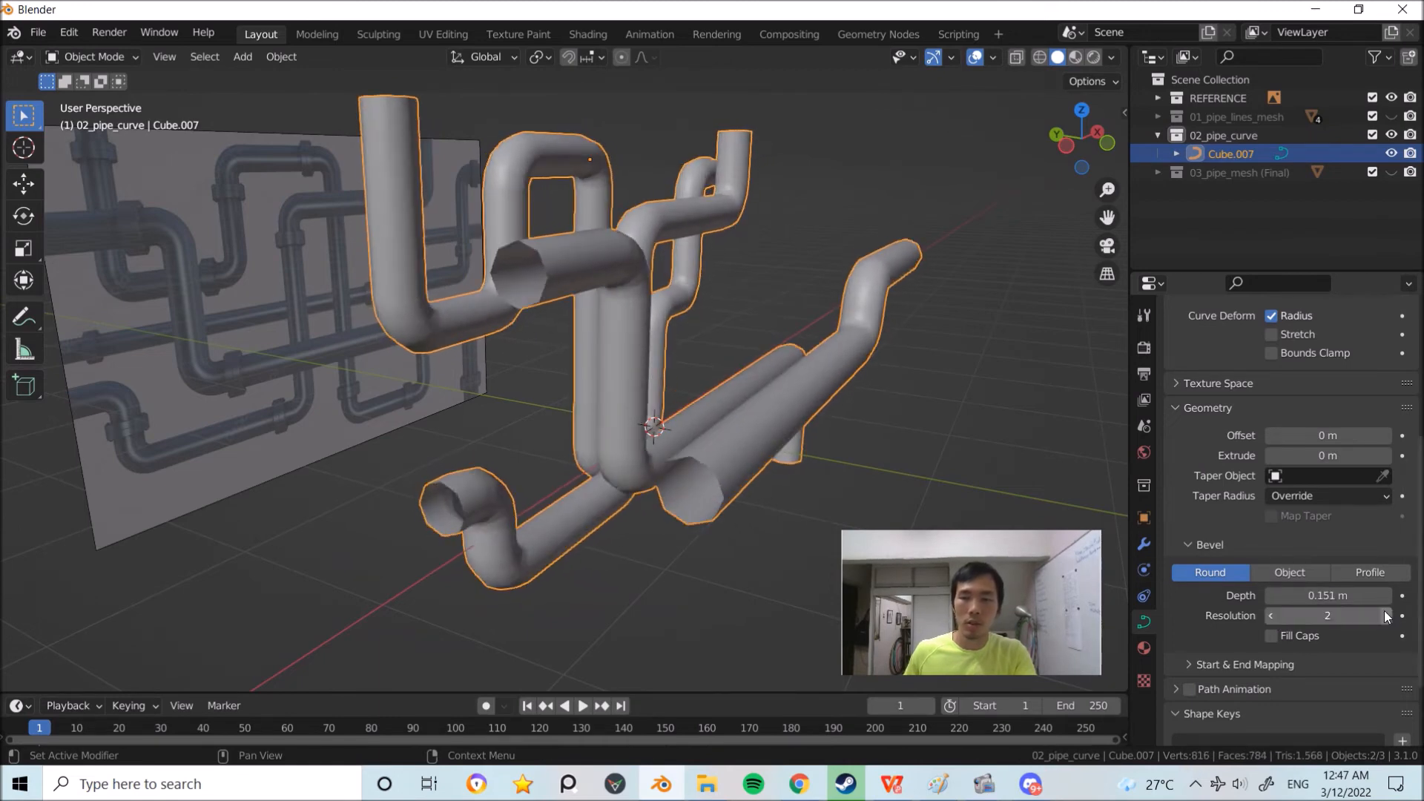
click(1387, 615)
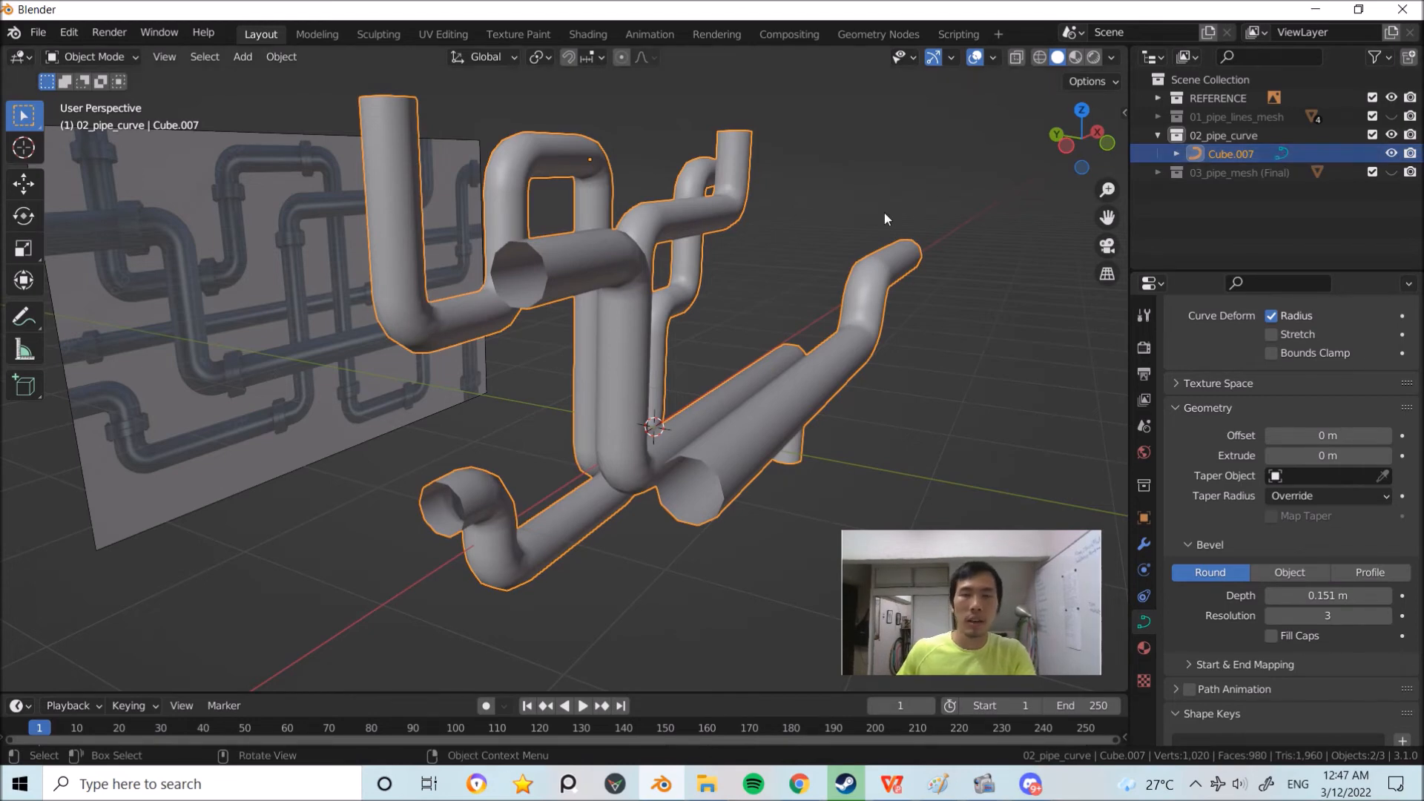
middle_drag(880, 223, 870, 234)
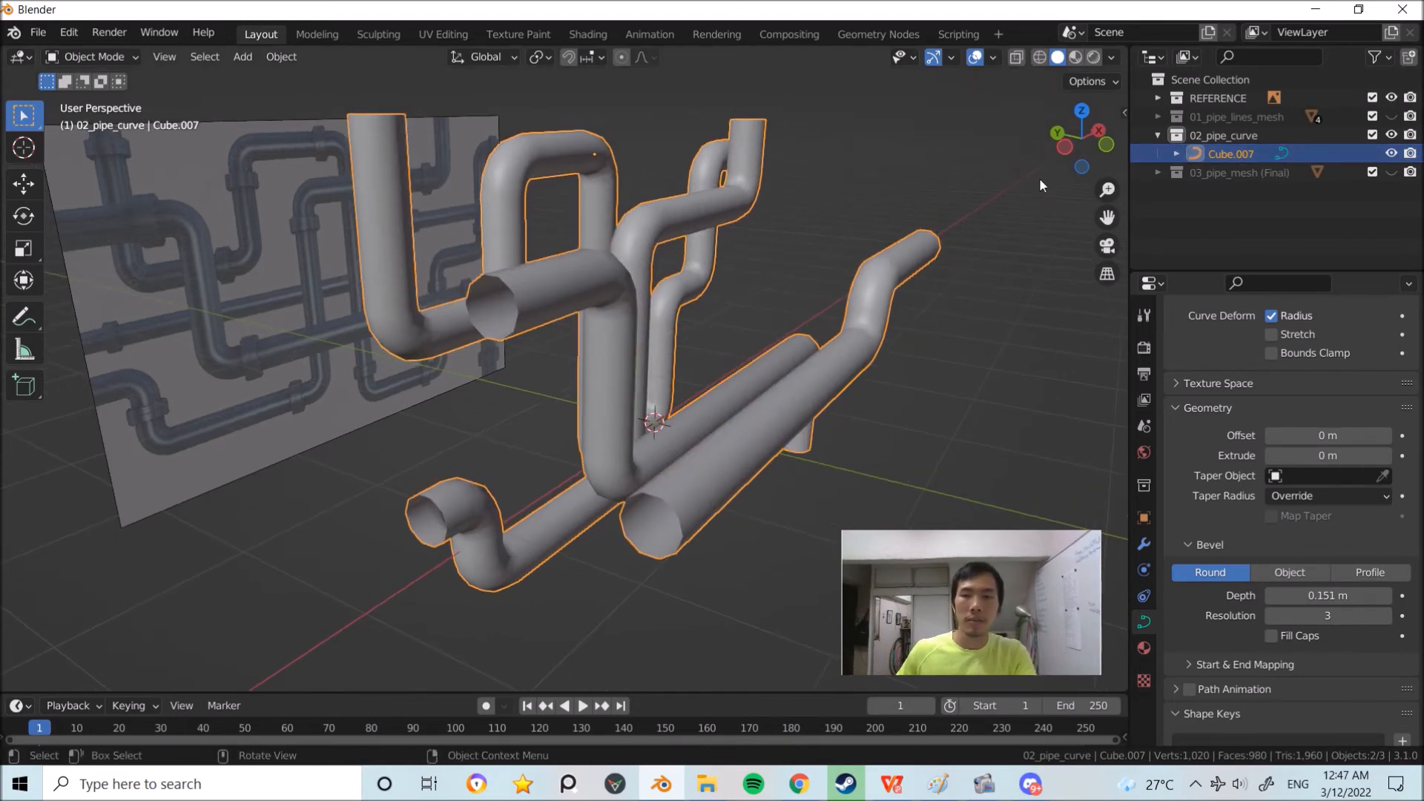
Step: Hide the 02_pipe_curve collection, show 03_pipe_mesh (Final) and select its pipe mesh
click(1389, 139)
click(1390, 172)
click(884, 300)
mouse_move(886, 301)
middle_down()
mouse_move(877, 288)
mouse_move(883, 306)
middle_up()
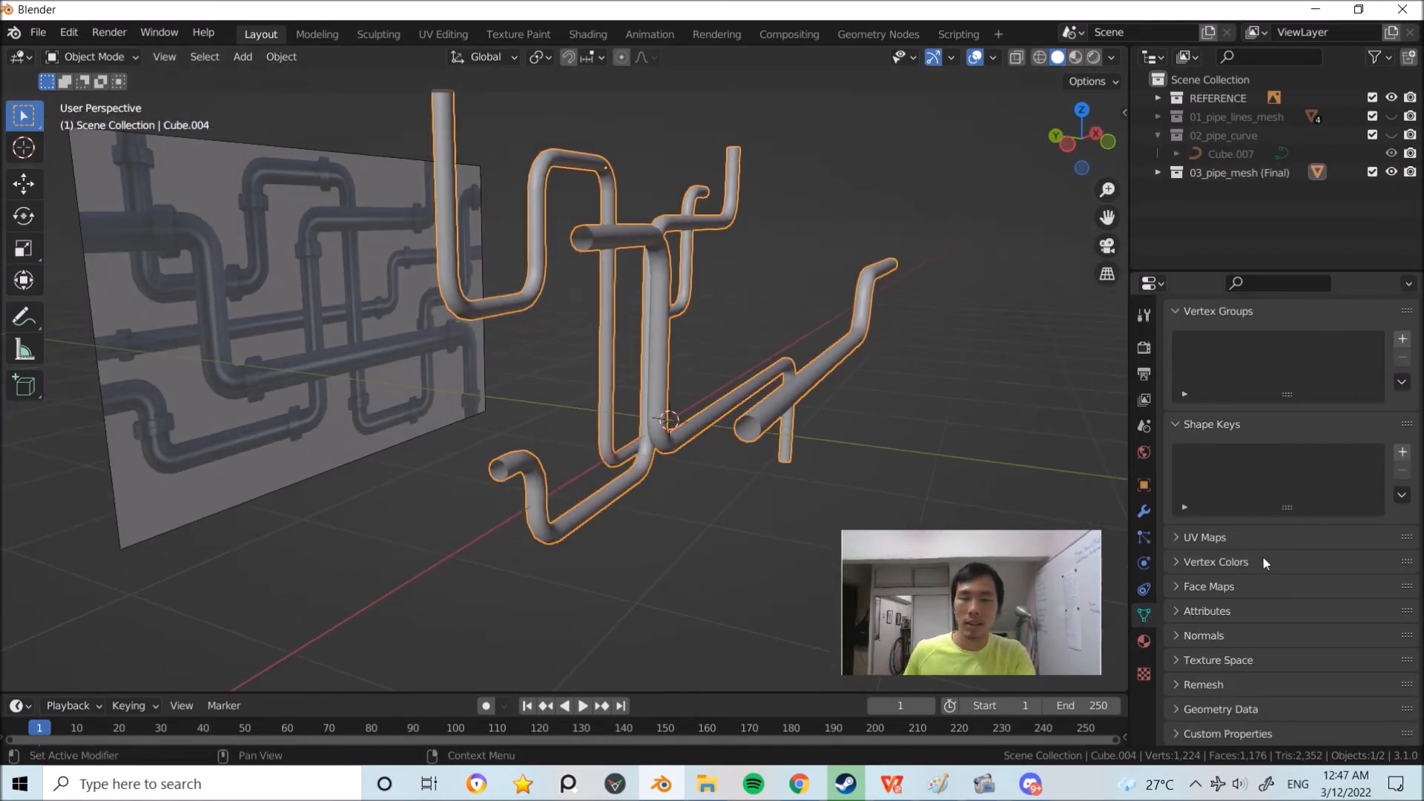
scroll(667, 278, up, 1)
middle_drag(667, 275, 663, 289)
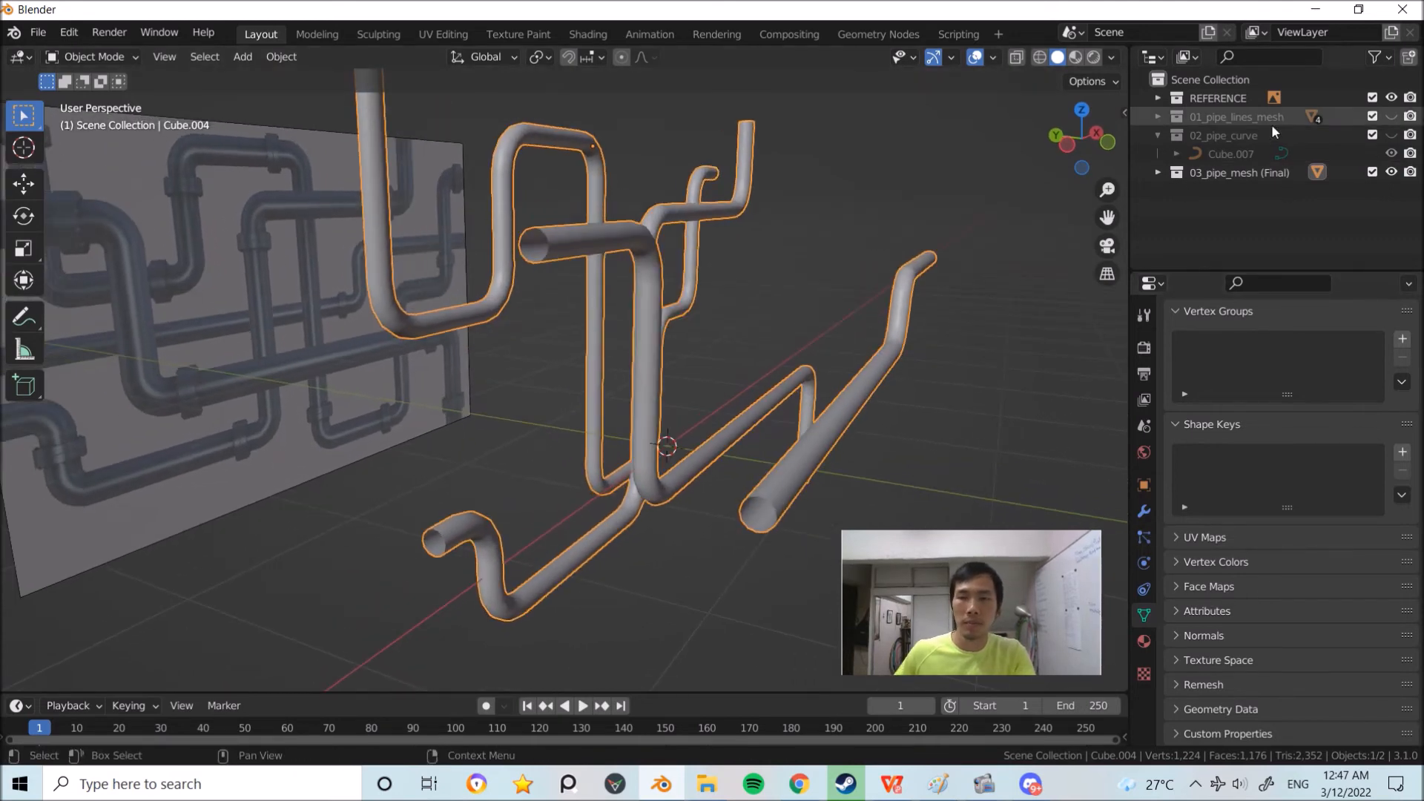
Step: Review the bevel settings of the curve in 02_pipe_curve with its collection shown, and hide the collection again
click(1231, 153)
scroll(1283, 461, down, 8)
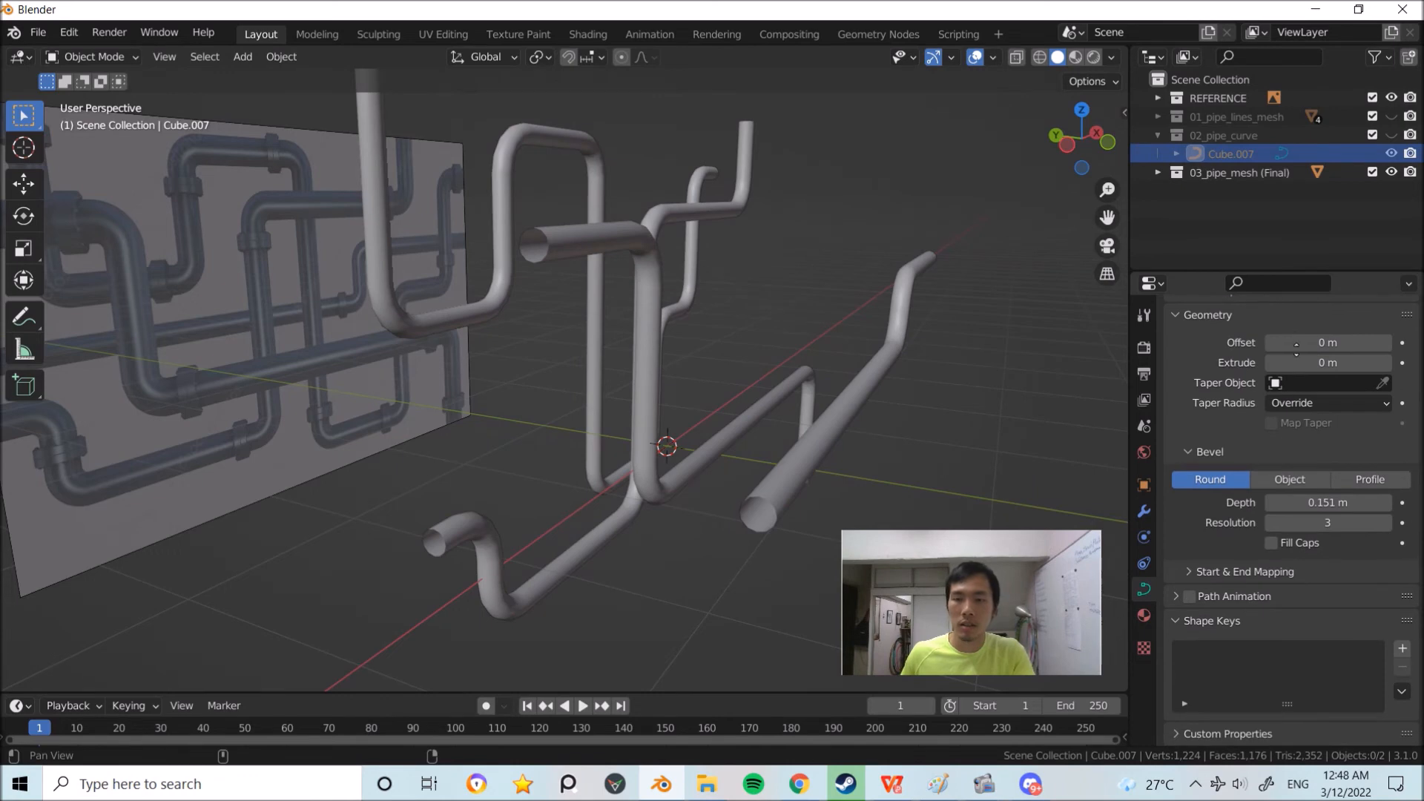
scroll(1282, 461, up, 3)
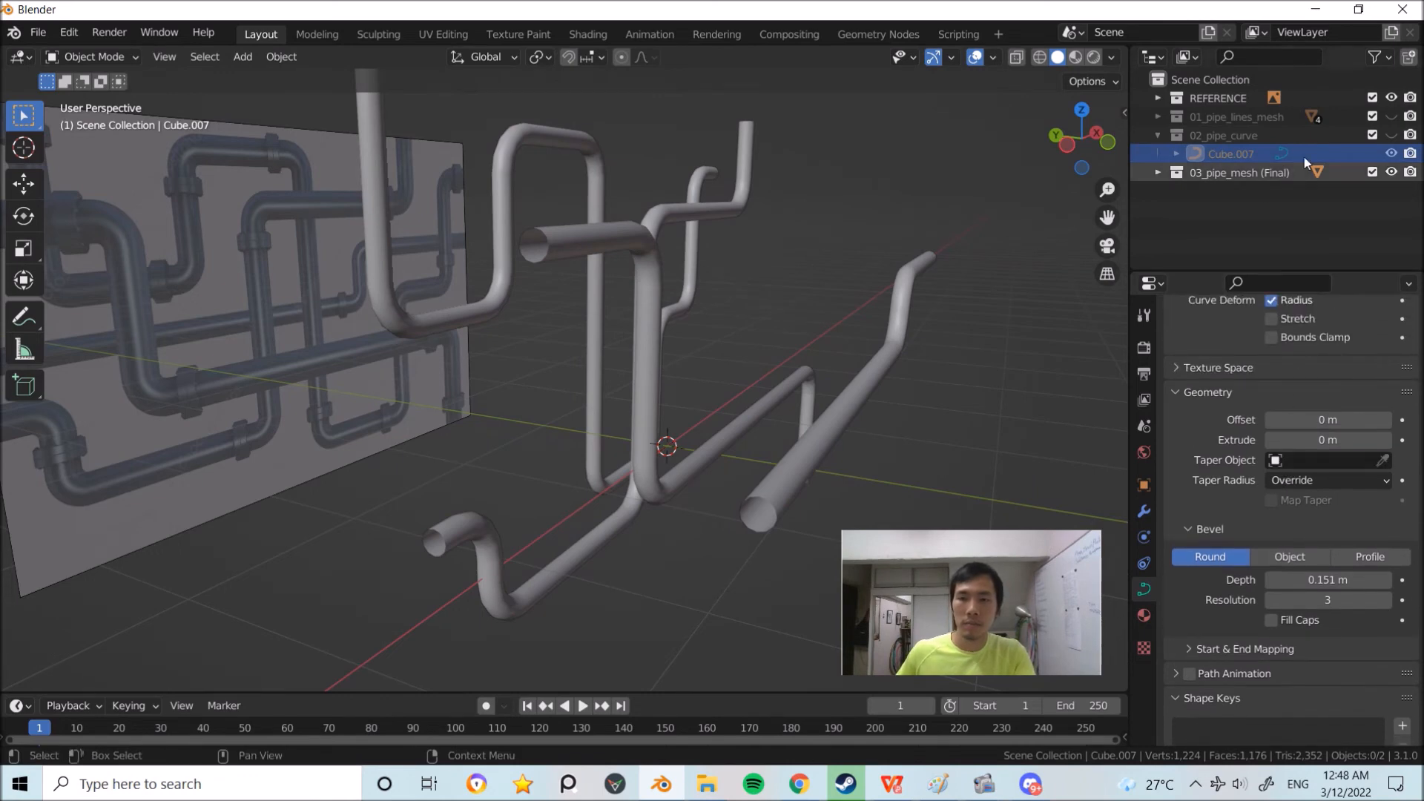
click(1391, 135)
scroll(1334, 564, down, 1)
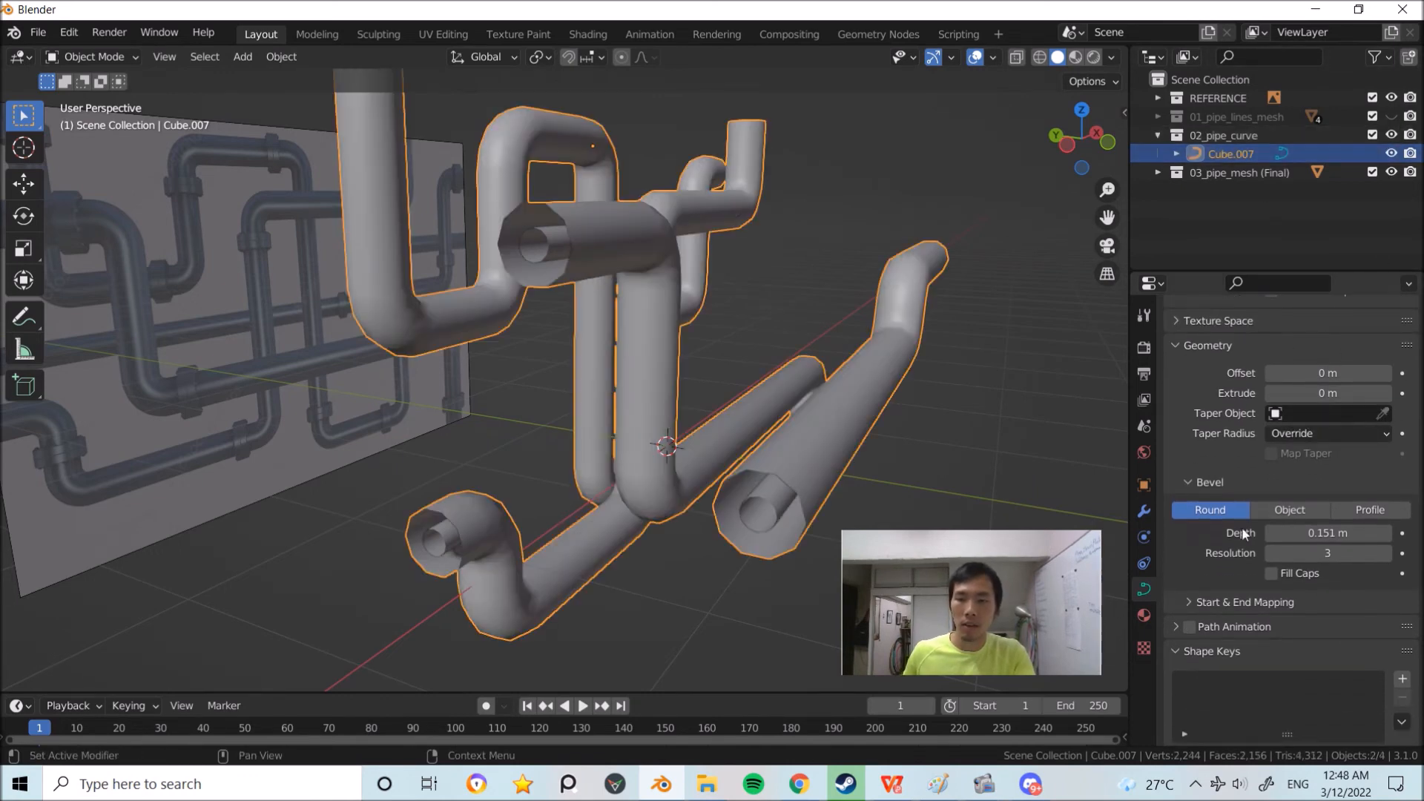
click(1391, 135)
Step: Expand the 03_pipe_mesh (Final) collection, select its mesh object and view its object data properties
click(1347, 172)
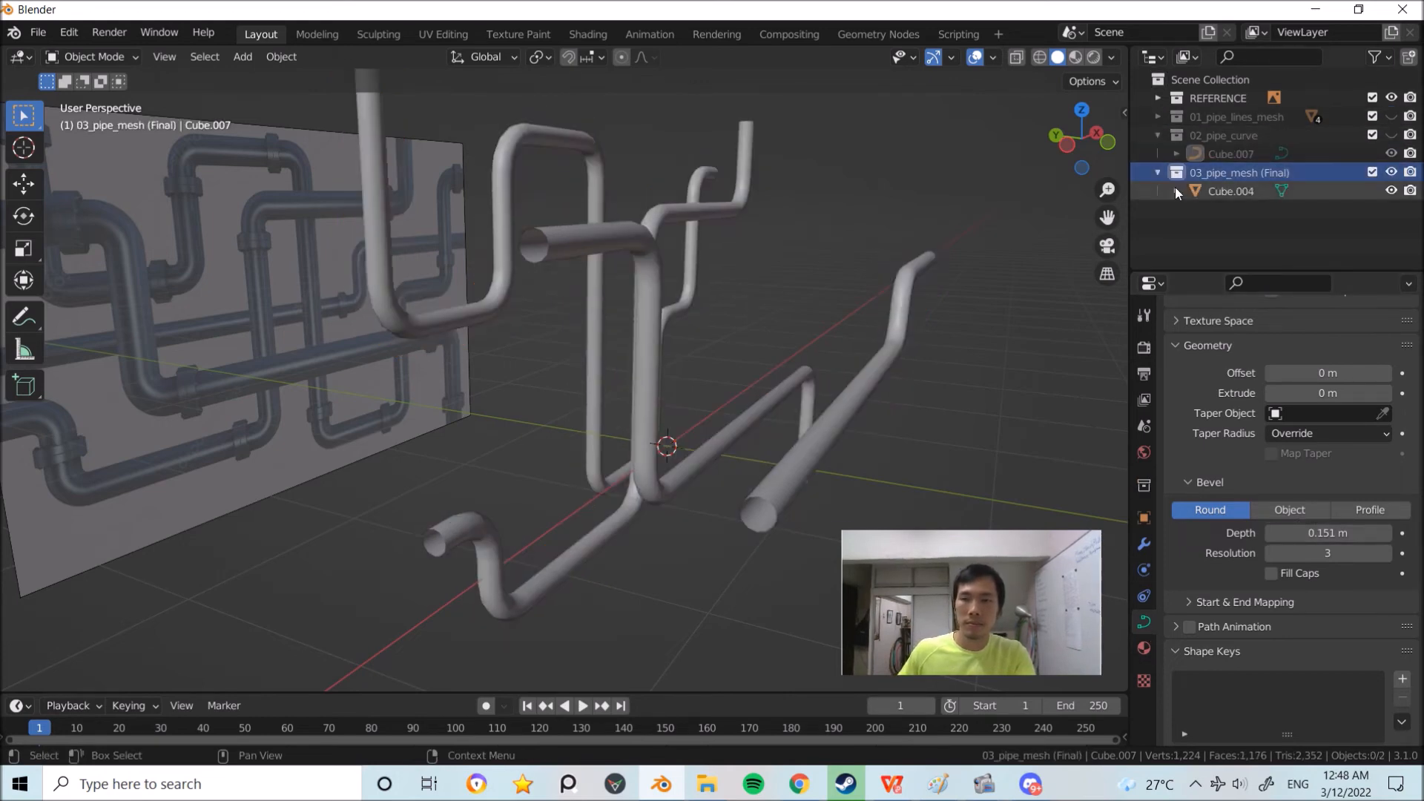
click(1197, 194)
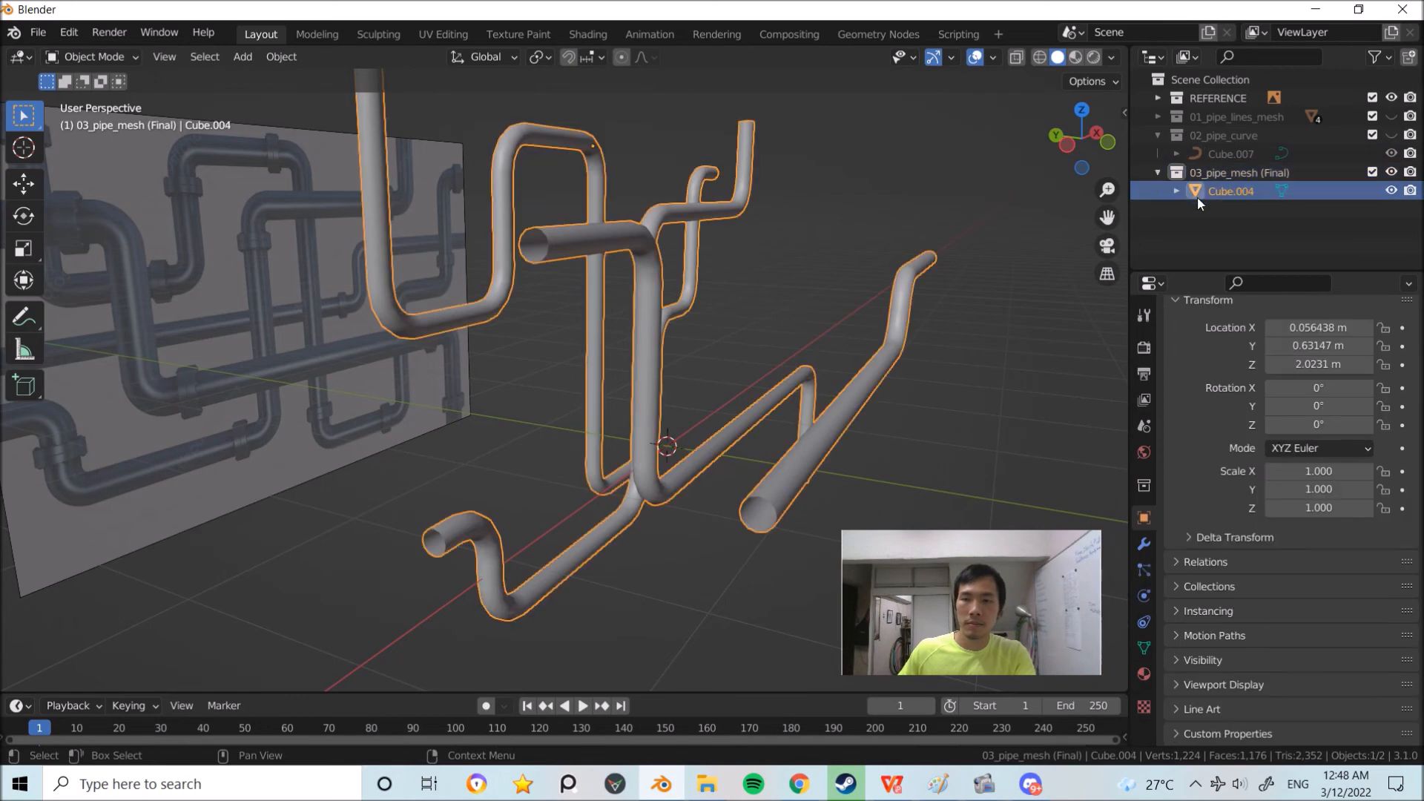
click(1145, 648)
Step: Show the 01_pipe_lines_mesh collection and hide Cube.007 and the 03_pipe_mesh (Final) collection
click(1249, 118)
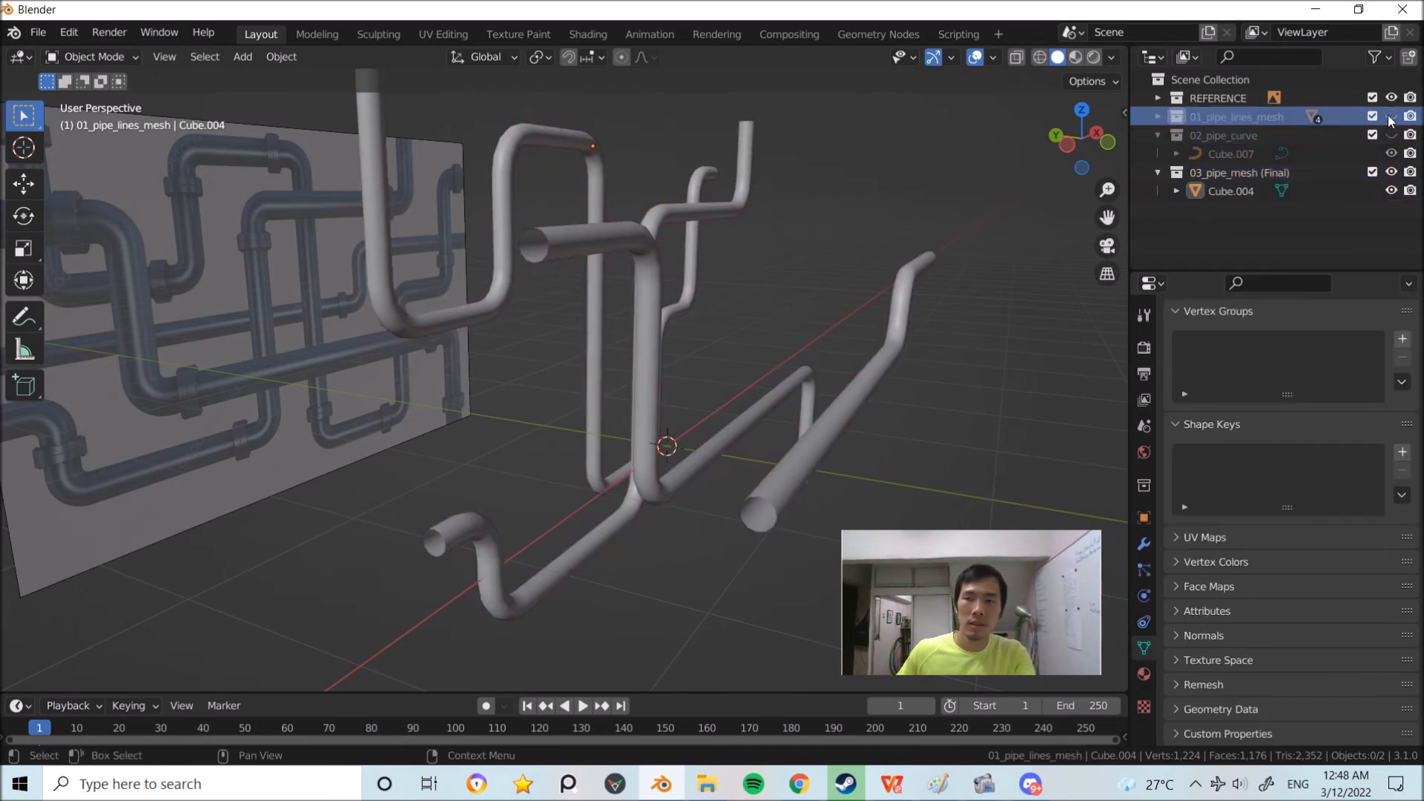
drag(1391, 153, 1393, 175)
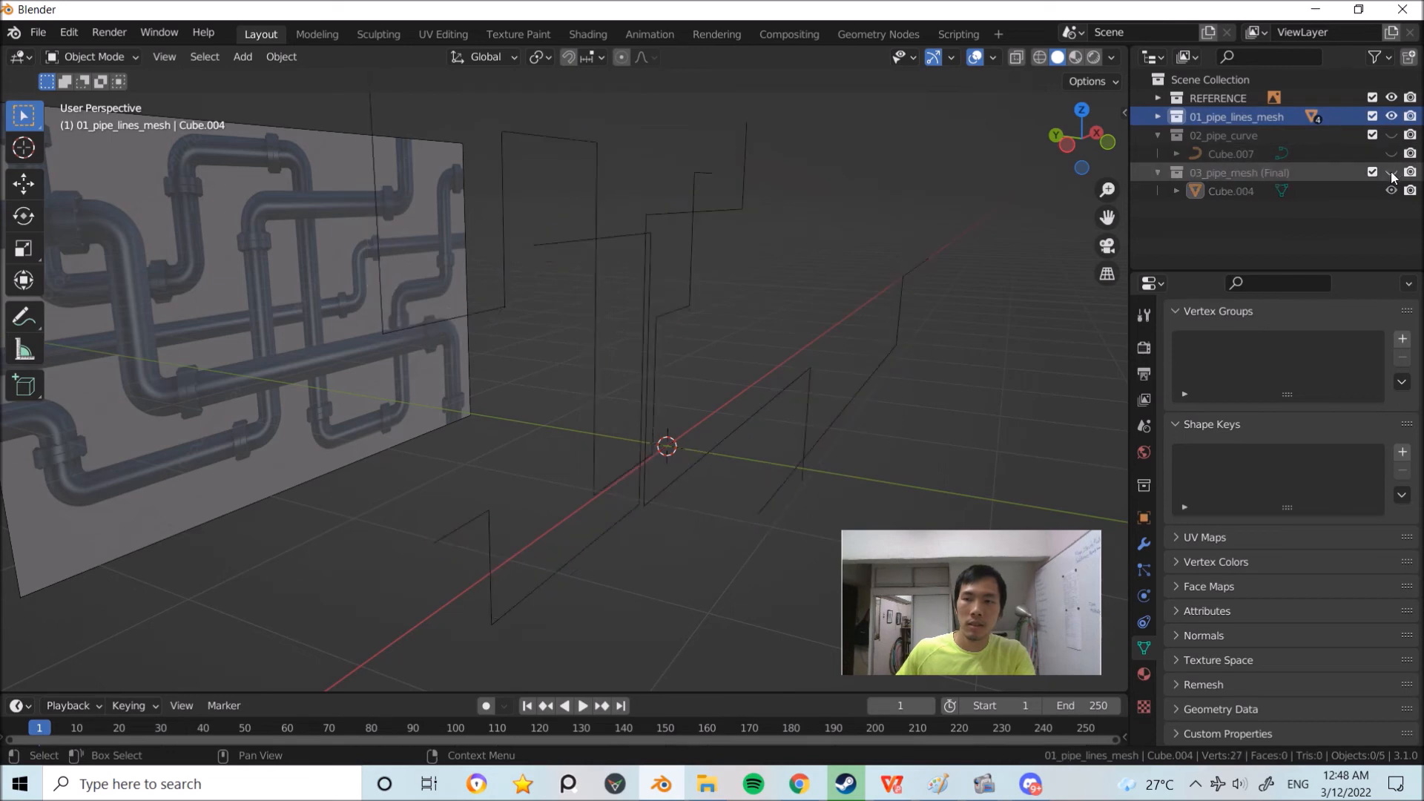
click(1392, 173)
click(1392, 173)
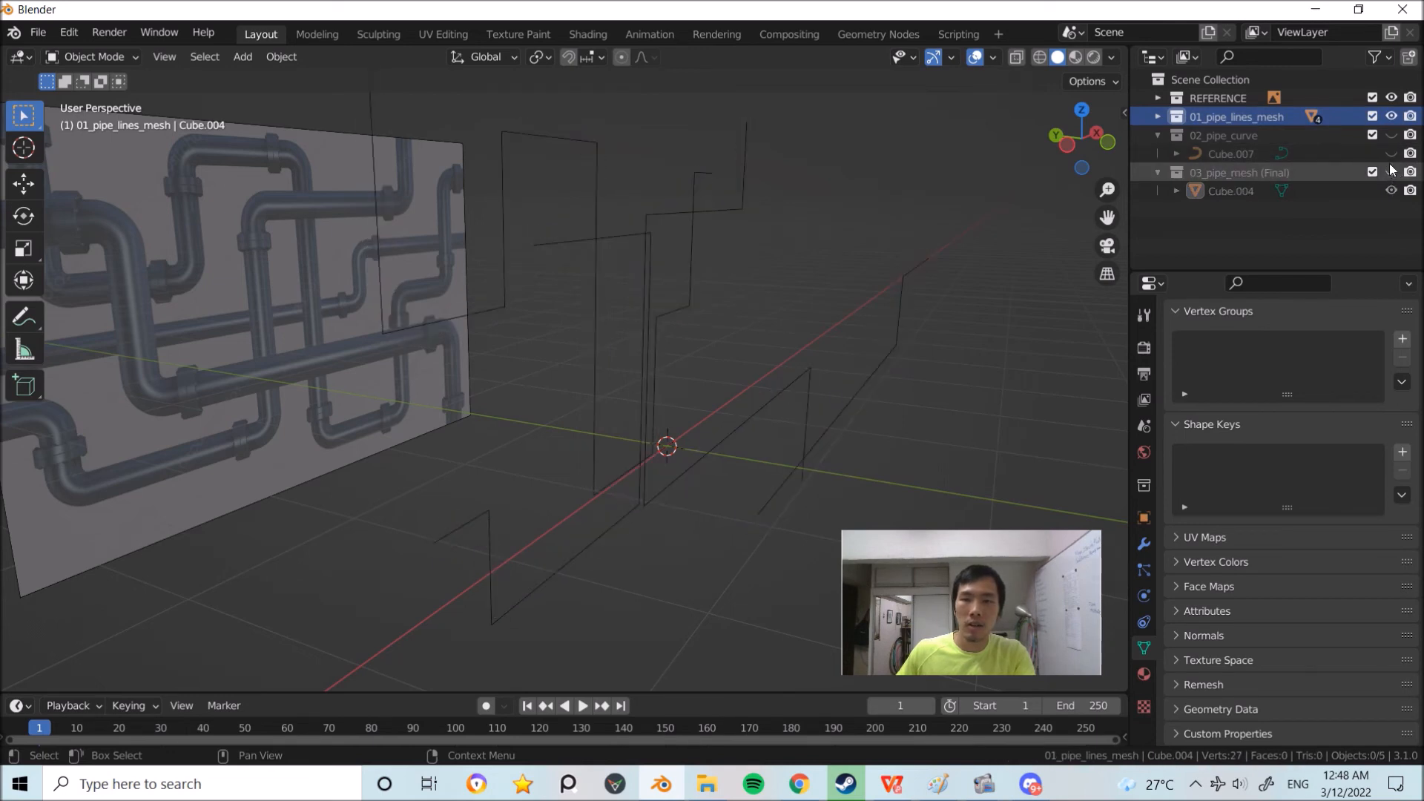
click(1391, 117)
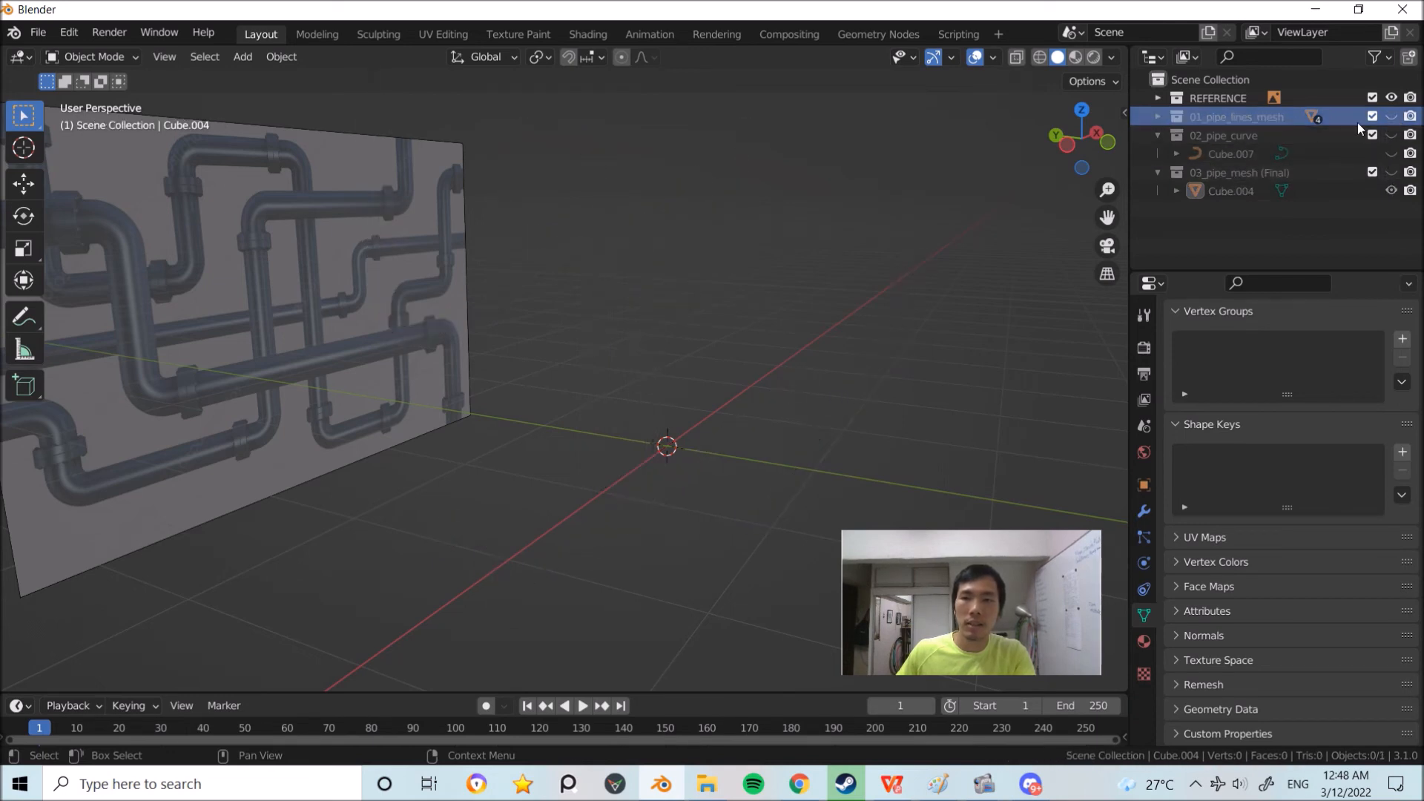
click(1392, 117)
Step: Select all visible objects, box-select the pipe line meshes, and select the 01_pipe_lines_mesh collection
mouse_move(769, 259)
middle_down()
mouse_move(735, 274)
mouse_move(738, 241)
mouse_move(746, 275)
middle_up()
key(a)
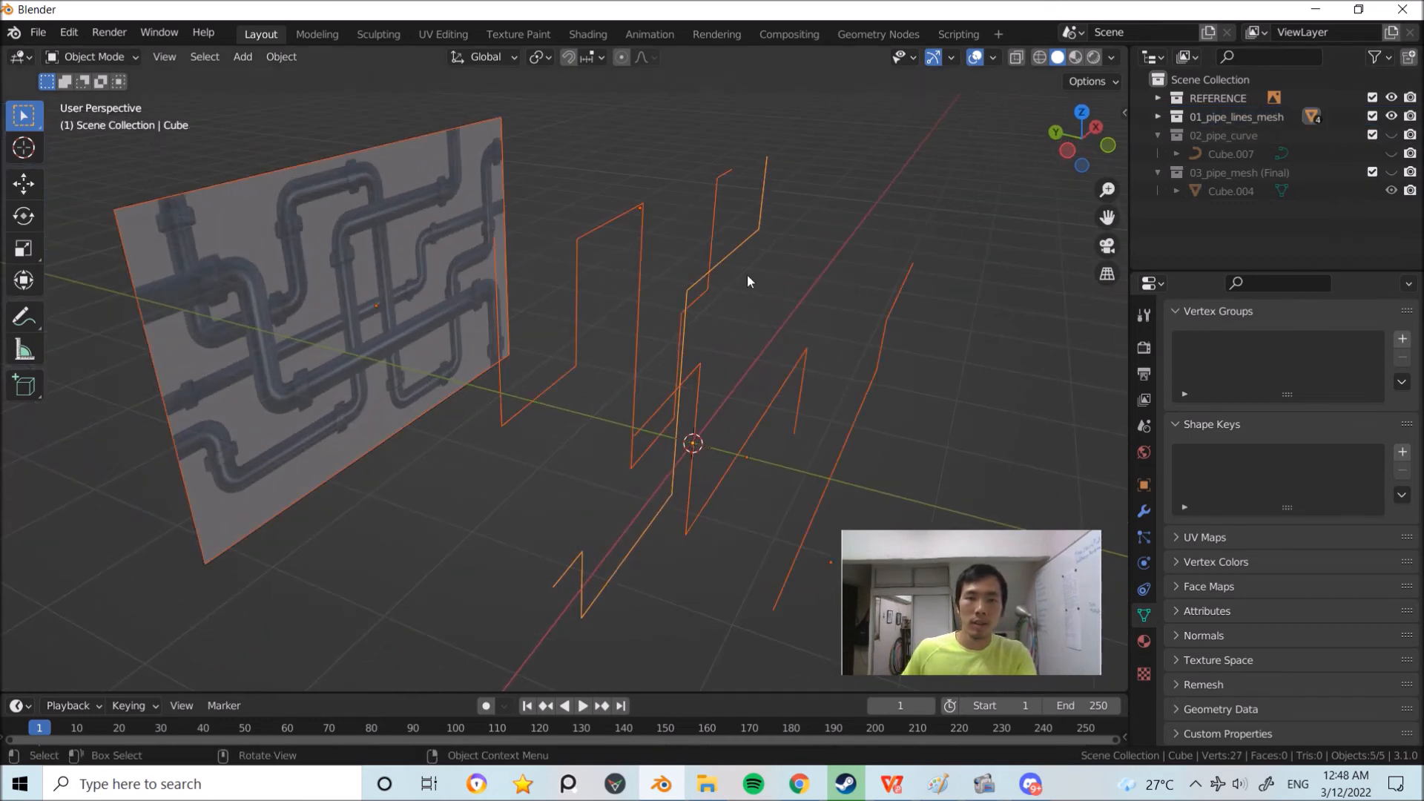
drag(933, 428, 626, 186)
ctrl+middle_drag(730, 201, 769, 269)
ctrl+middle_drag(768, 268, 753, 226)
click(1234, 117)
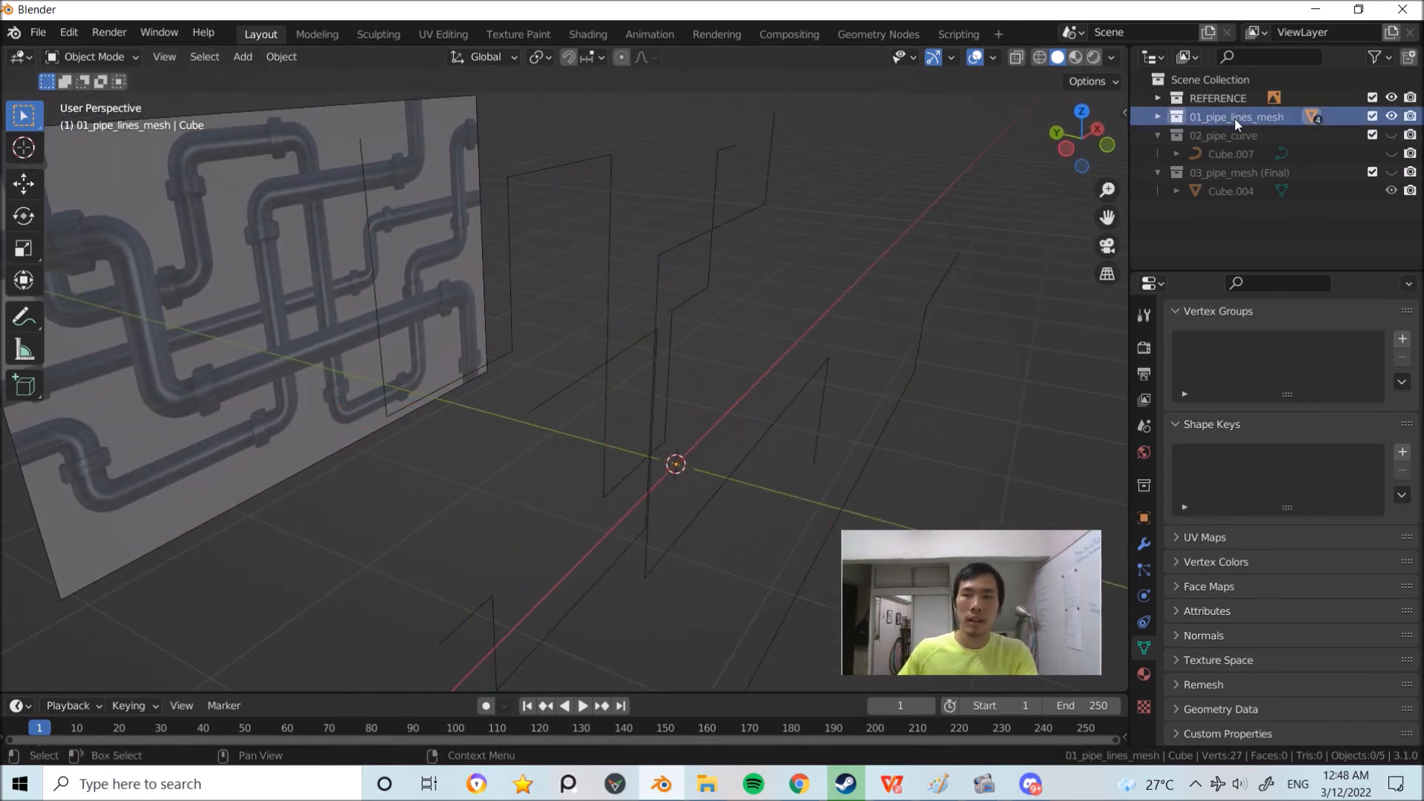
Step: Hide the 01_pipe_lines_mesh collection and show the 02_pipe_curve and 03_pipe_mesh (Final) collections with the Cube.007 curve
click(1391, 117)
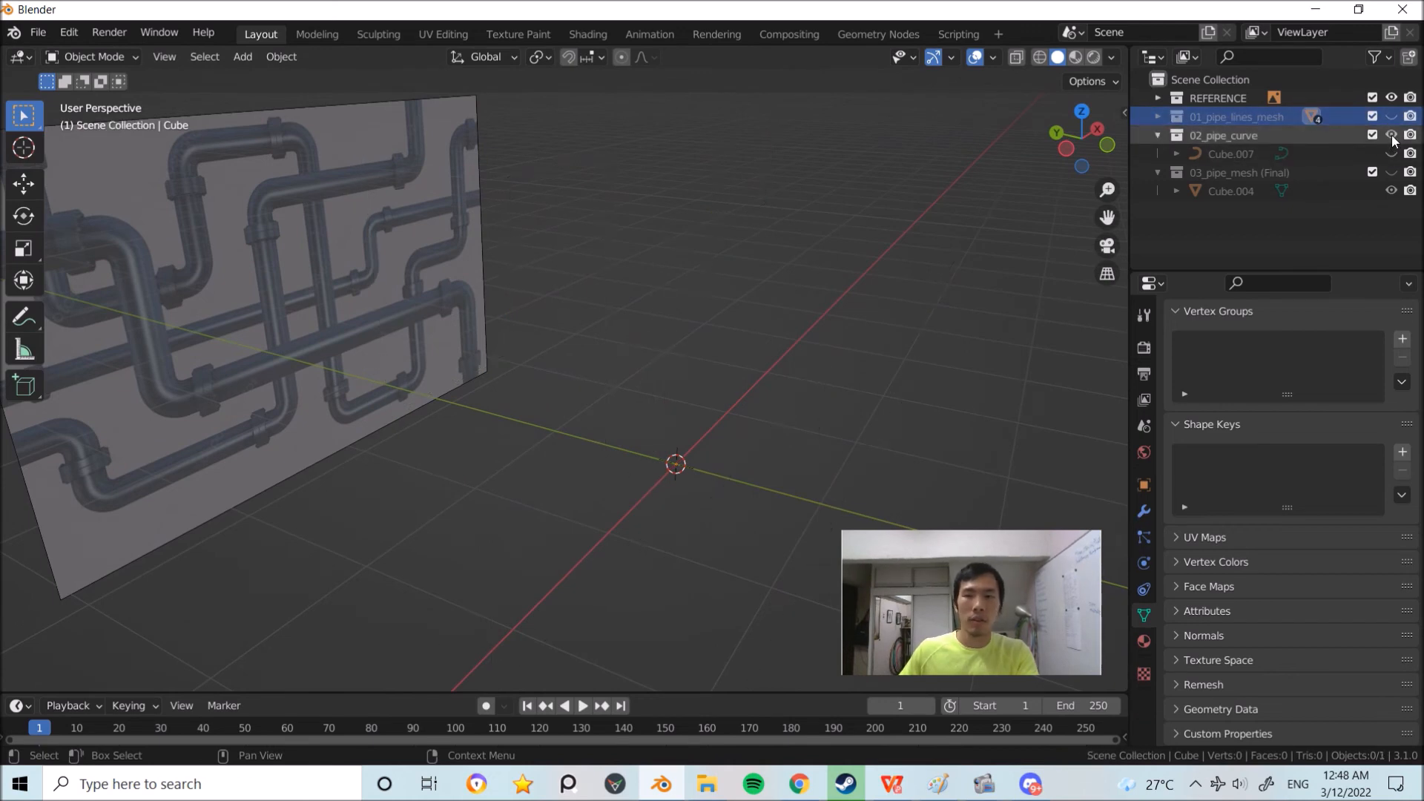
click(1392, 152)
click(1392, 172)
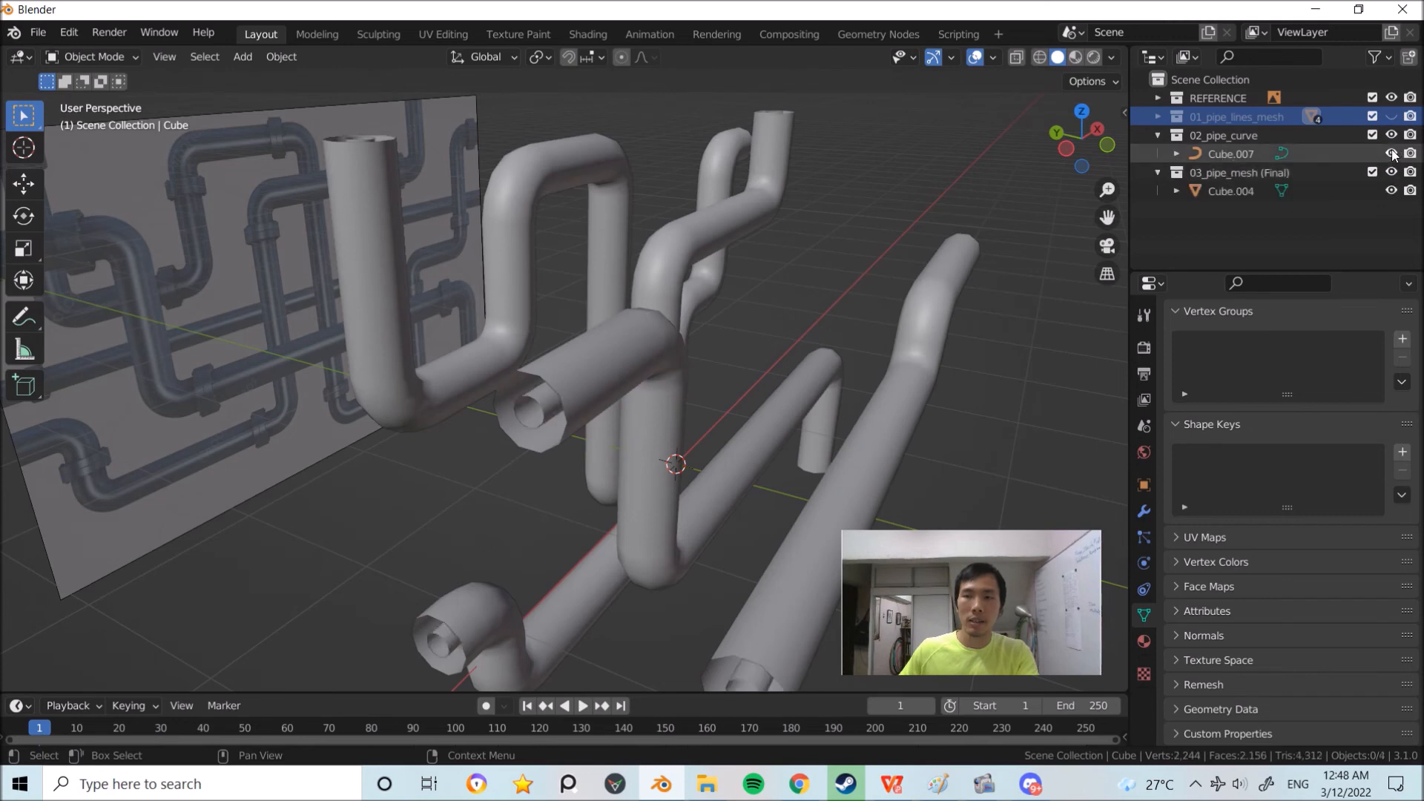
scroll(986, 291, down, 2)
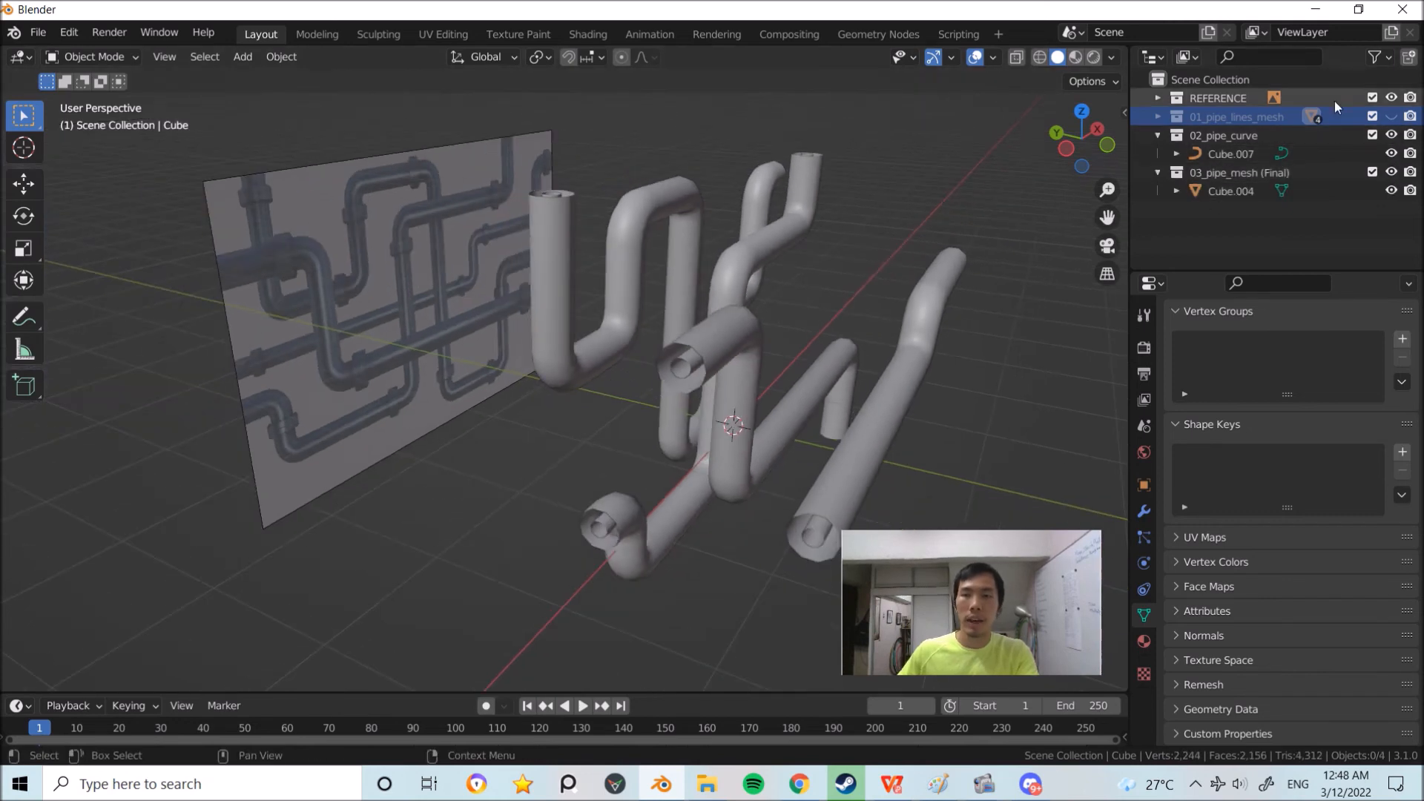
Step: Hide the 02_pipe_curve and 03_pipe_mesh (Final) collections and show the 01_pipe_lines_mesh collection
click(1392, 134)
click(1392, 172)
click(1392, 116)
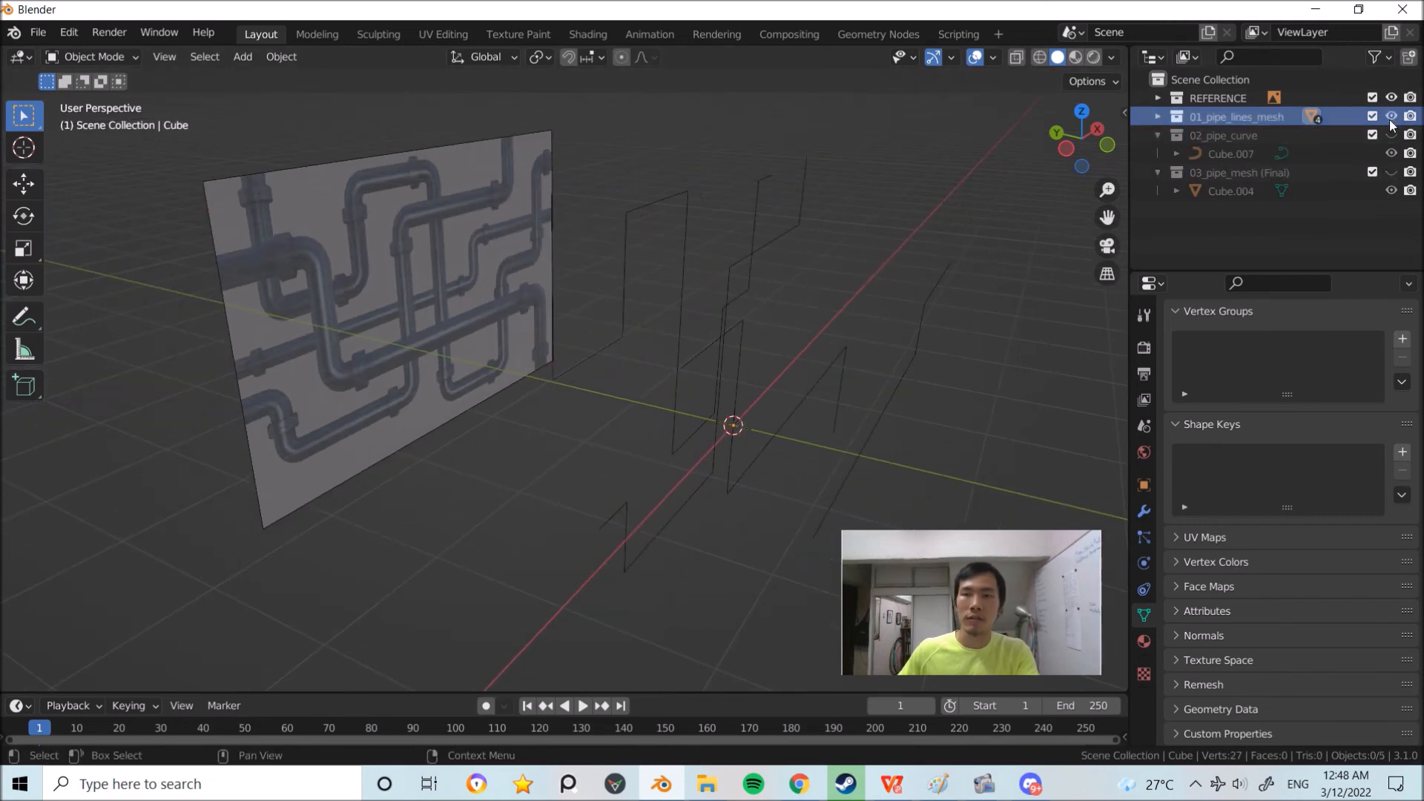
Step: Box-select the pipe line meshes in front of the reference image and switch briefly into Edit Mode and back
drag(948, 446, 649, 175)
middle_drag(766, 229, 756, 270)
click(776, 289)
drag(866, 385, 736, 220)
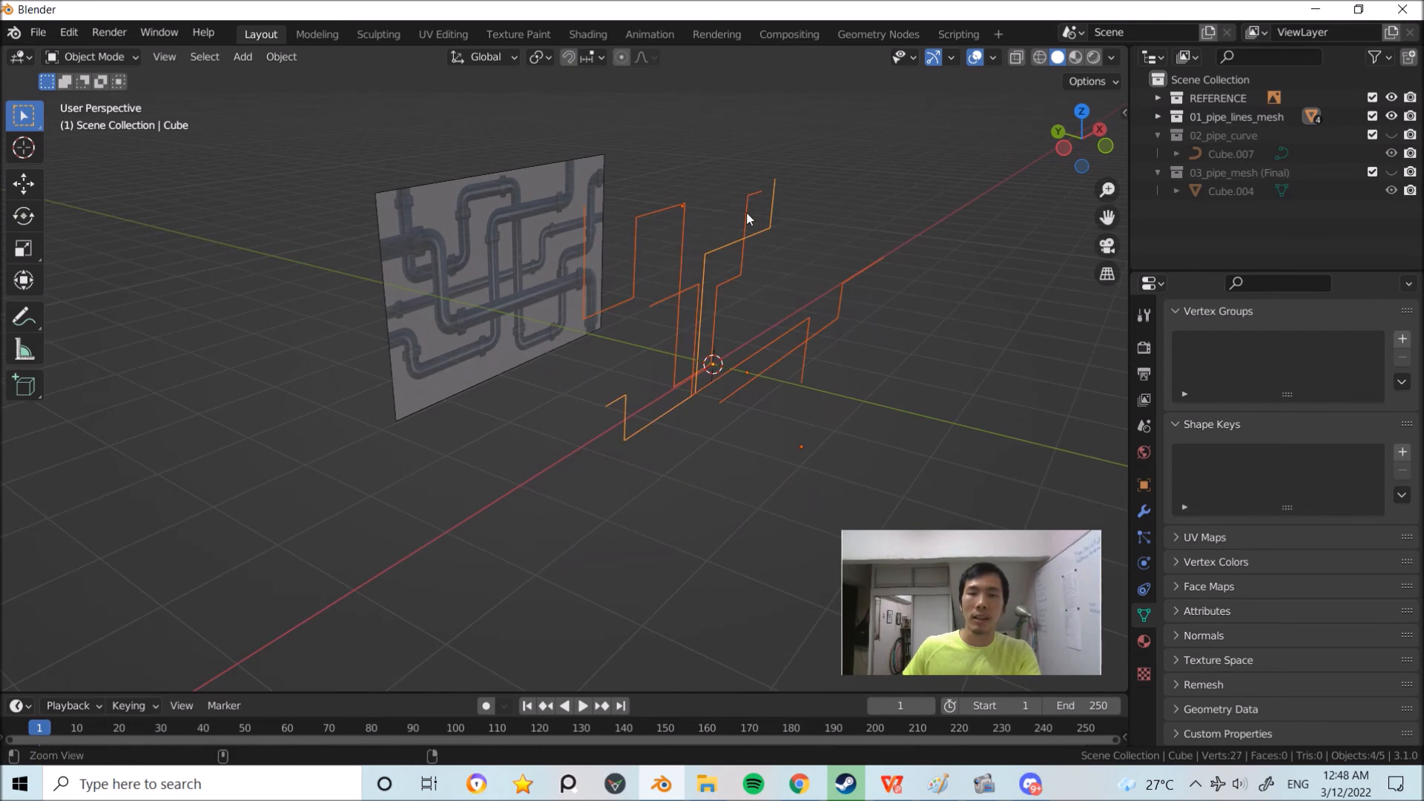
scroll(755, 234, up, 2)
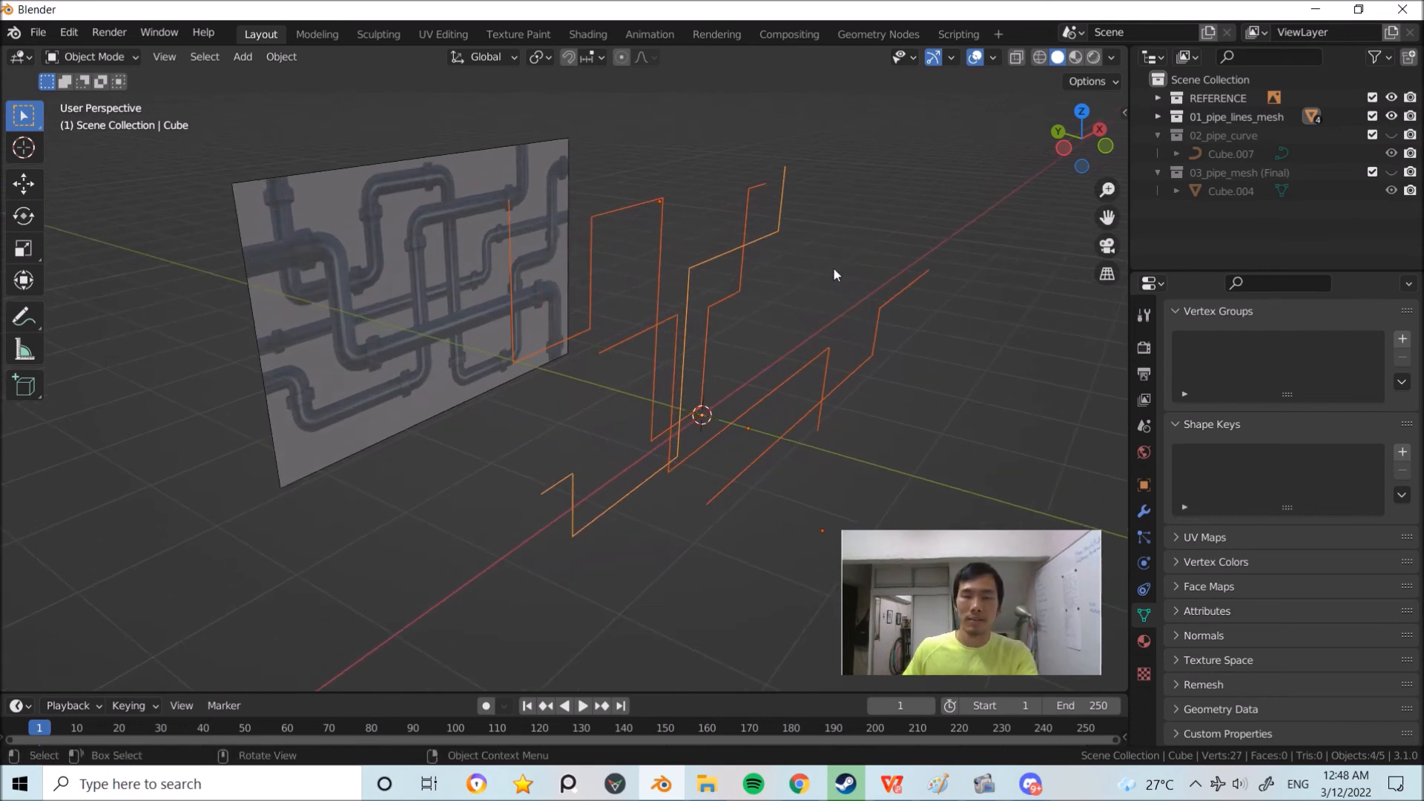
key(Tab)
key(Tab)
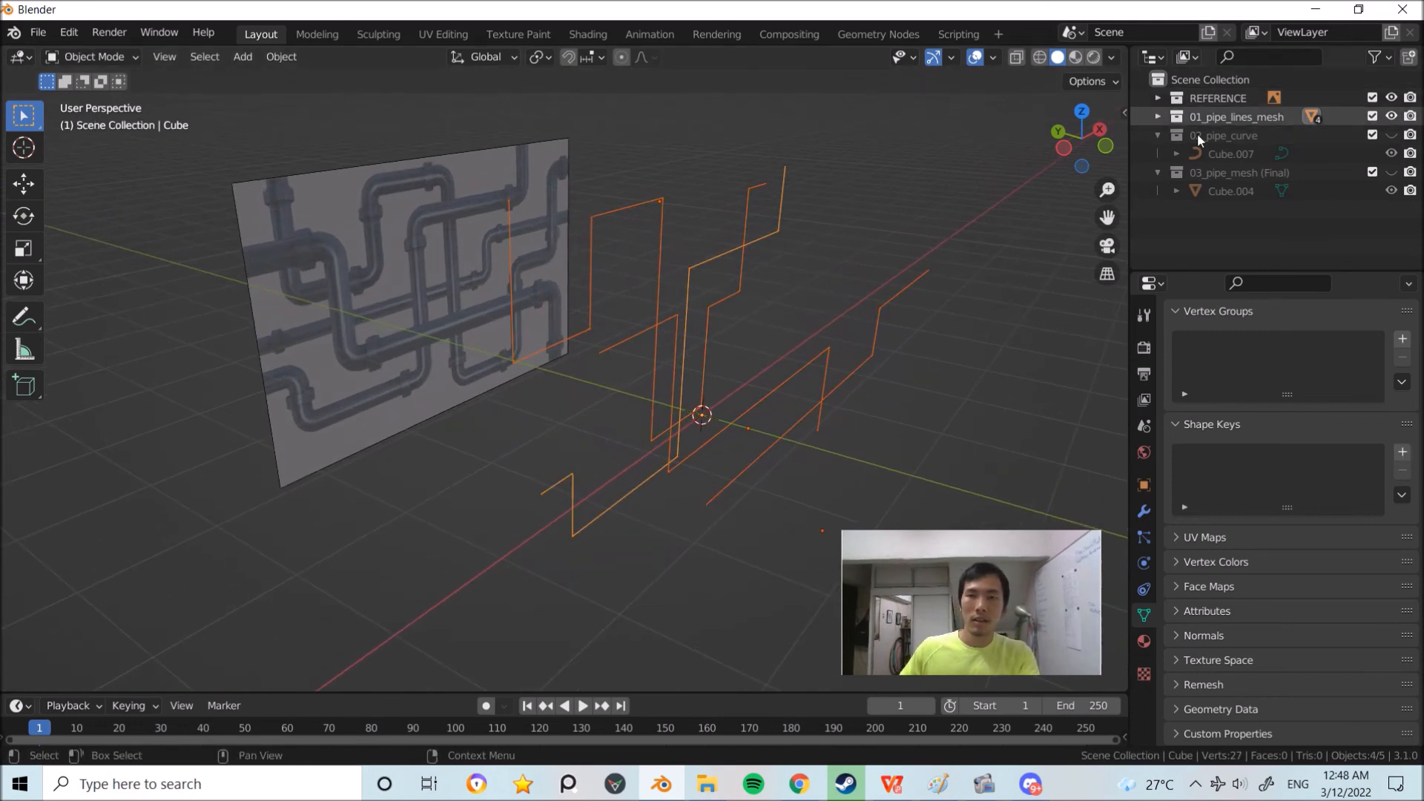
middle_drag(781, 319, 770, 291)
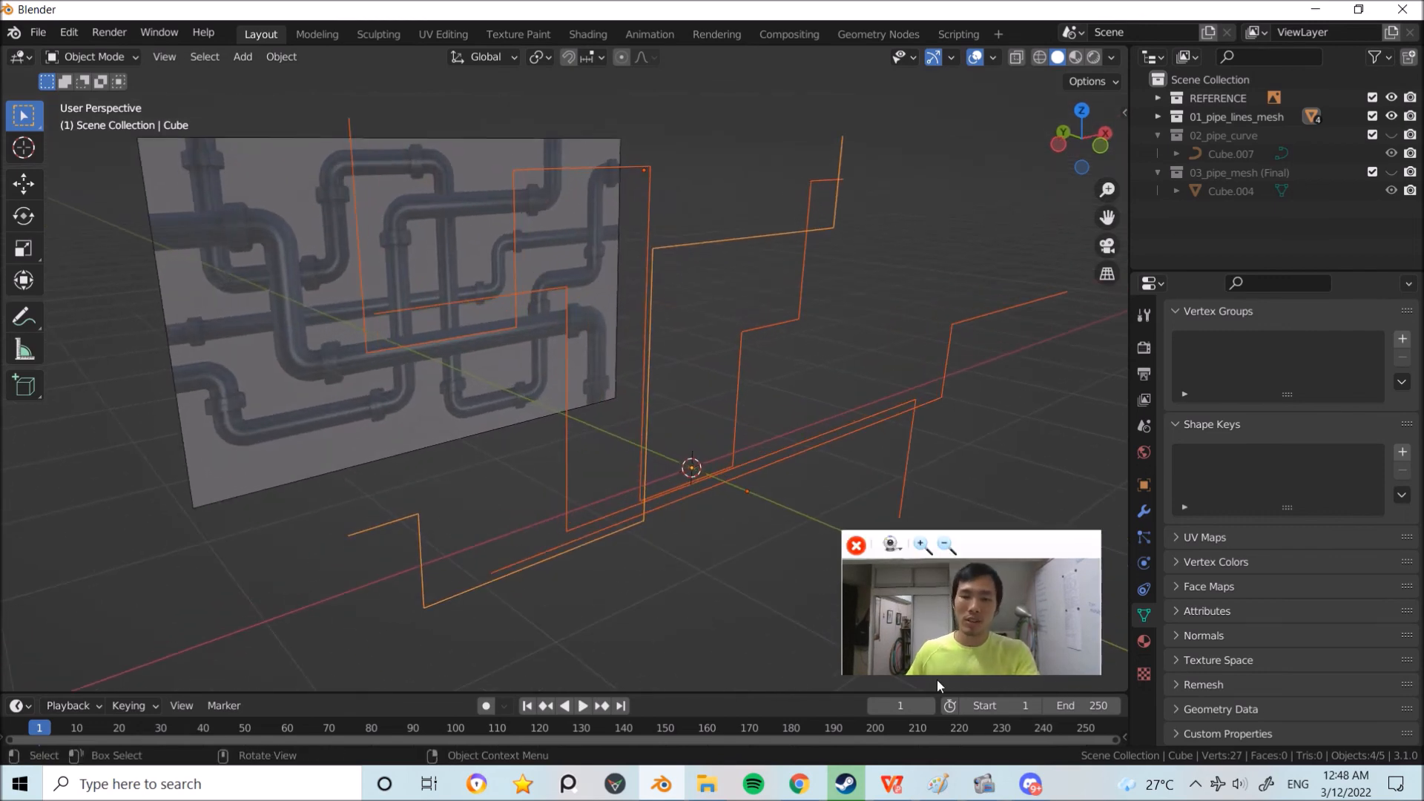
Step: Switch to the internship report PDF in WPS Office and examine the Task 8 pipe network in Figure 13 up close
click(892, 784)
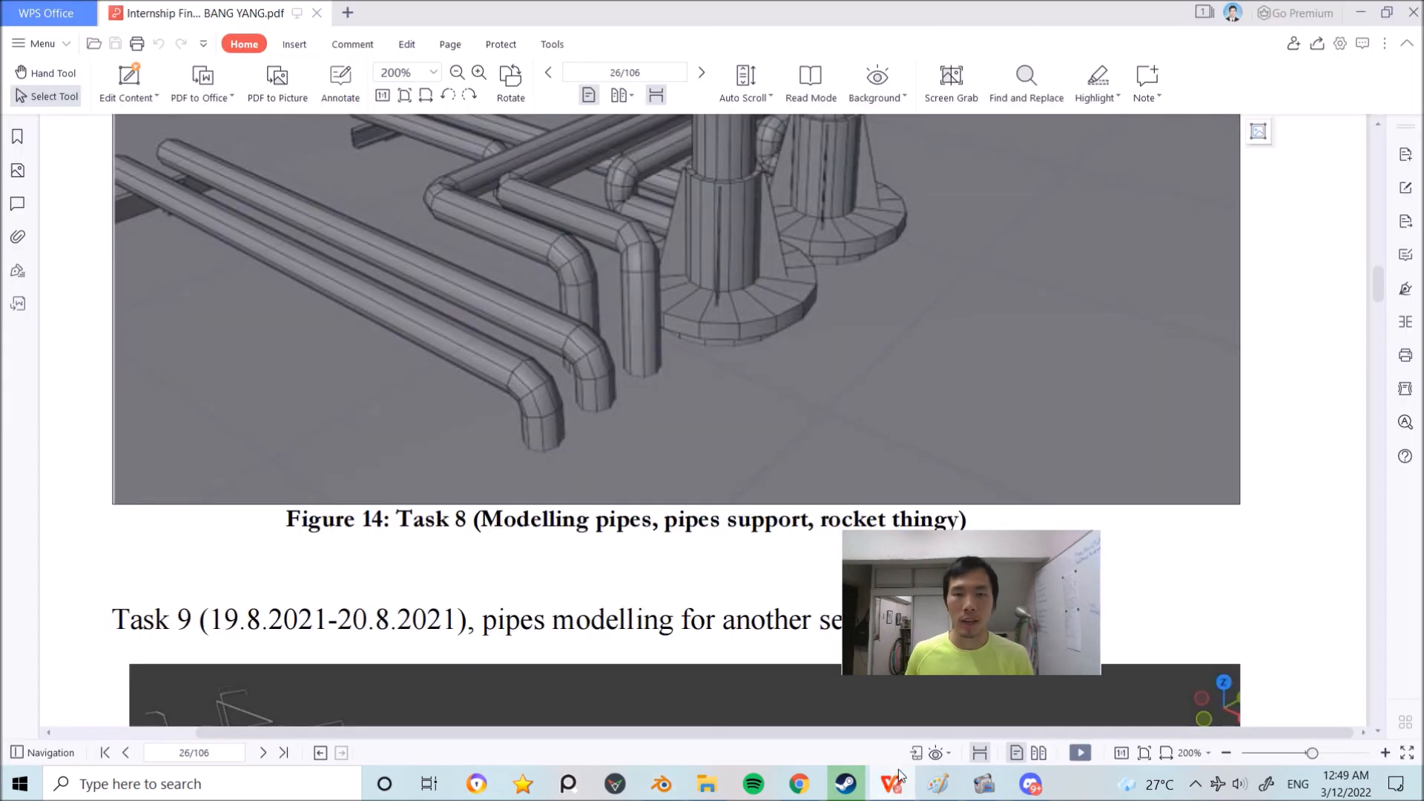
middle_click(977, 299)
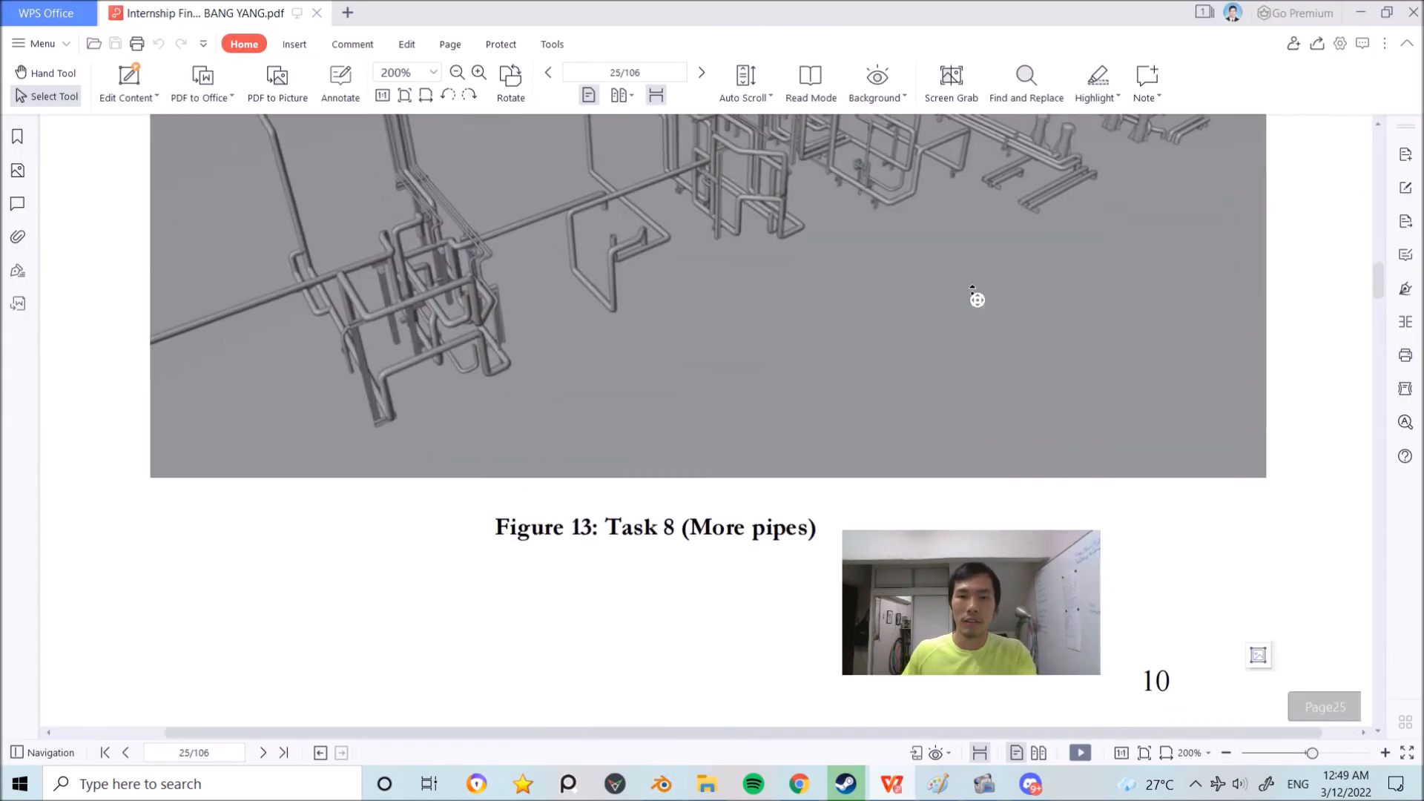
drag(980, 269, 989, 267)
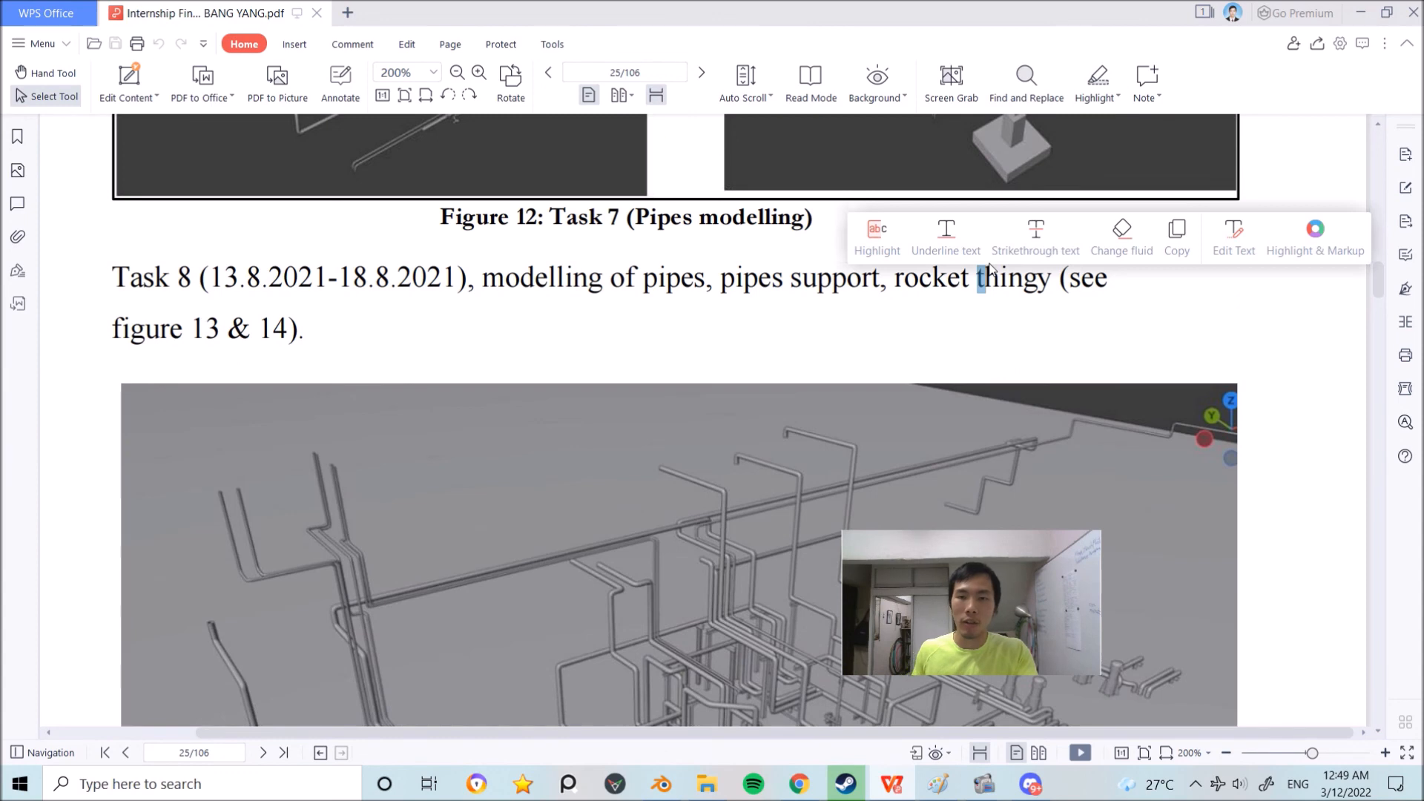
ctrl+scroll(1022, 415, down, 1)
scroll(1023, 416, down, 4)
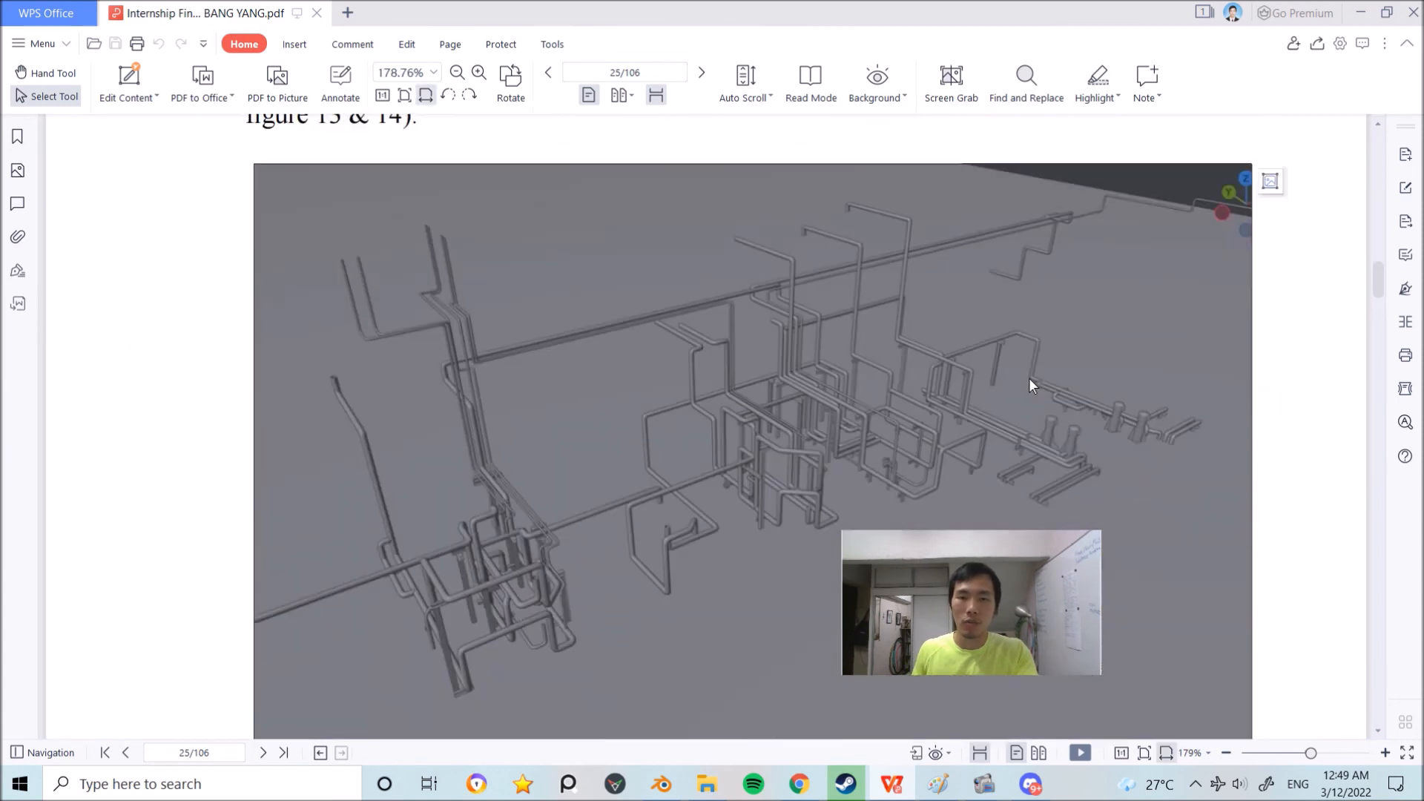
ctrl+scroll(1029, 376, down, 1)
scroll(1029, 375, down, 2)
scroll(1029, 363, up, 1)
drag(924, 635, 1081, 688)
ctrl+scroll(731, 437, up, 5)
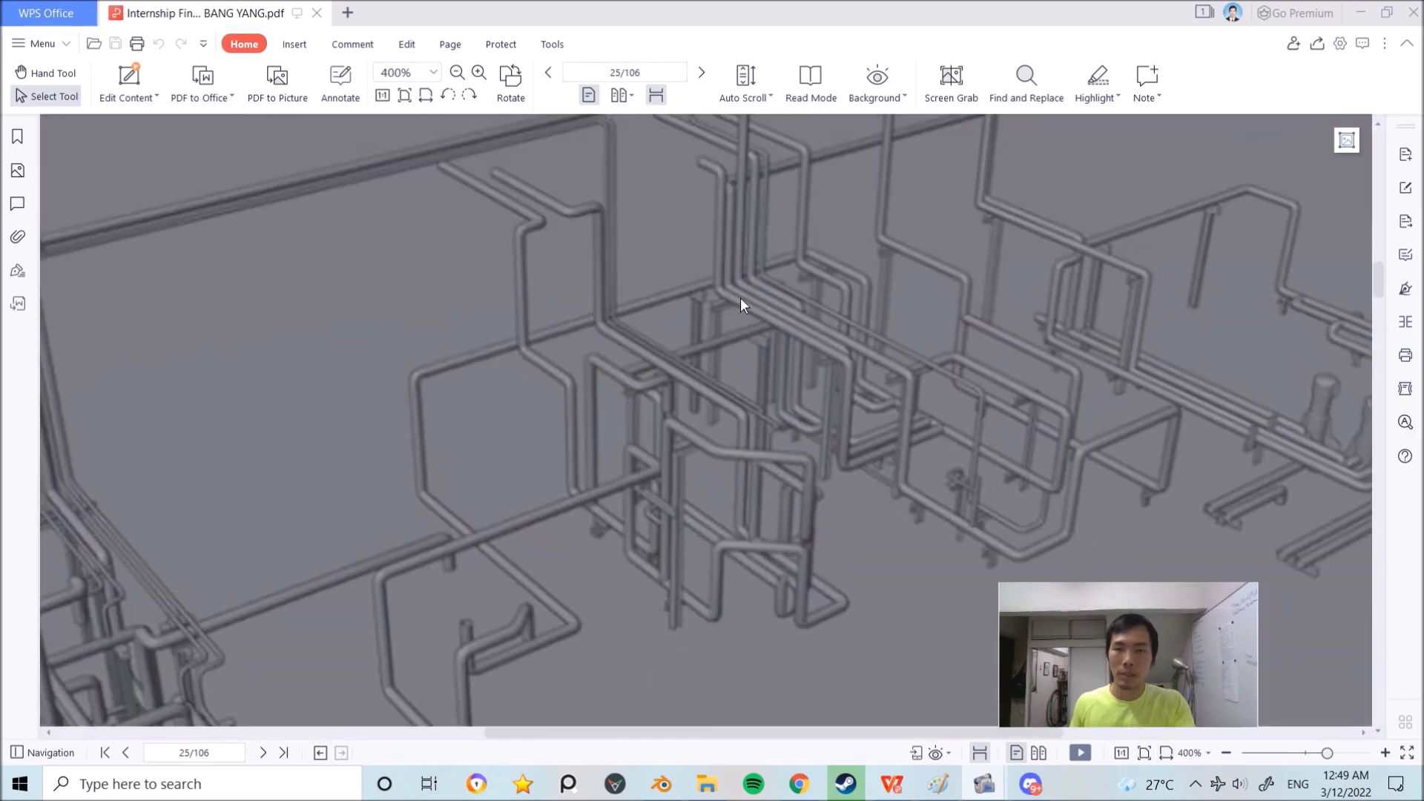
Step: Examine the pipe bends and pipe supports of Task 8 in Figure 14 of the report
ctrl+scroll(740, 297, down, 3)
scroll(902, 276, down, 3)
scroll(903, 280, down, 10)
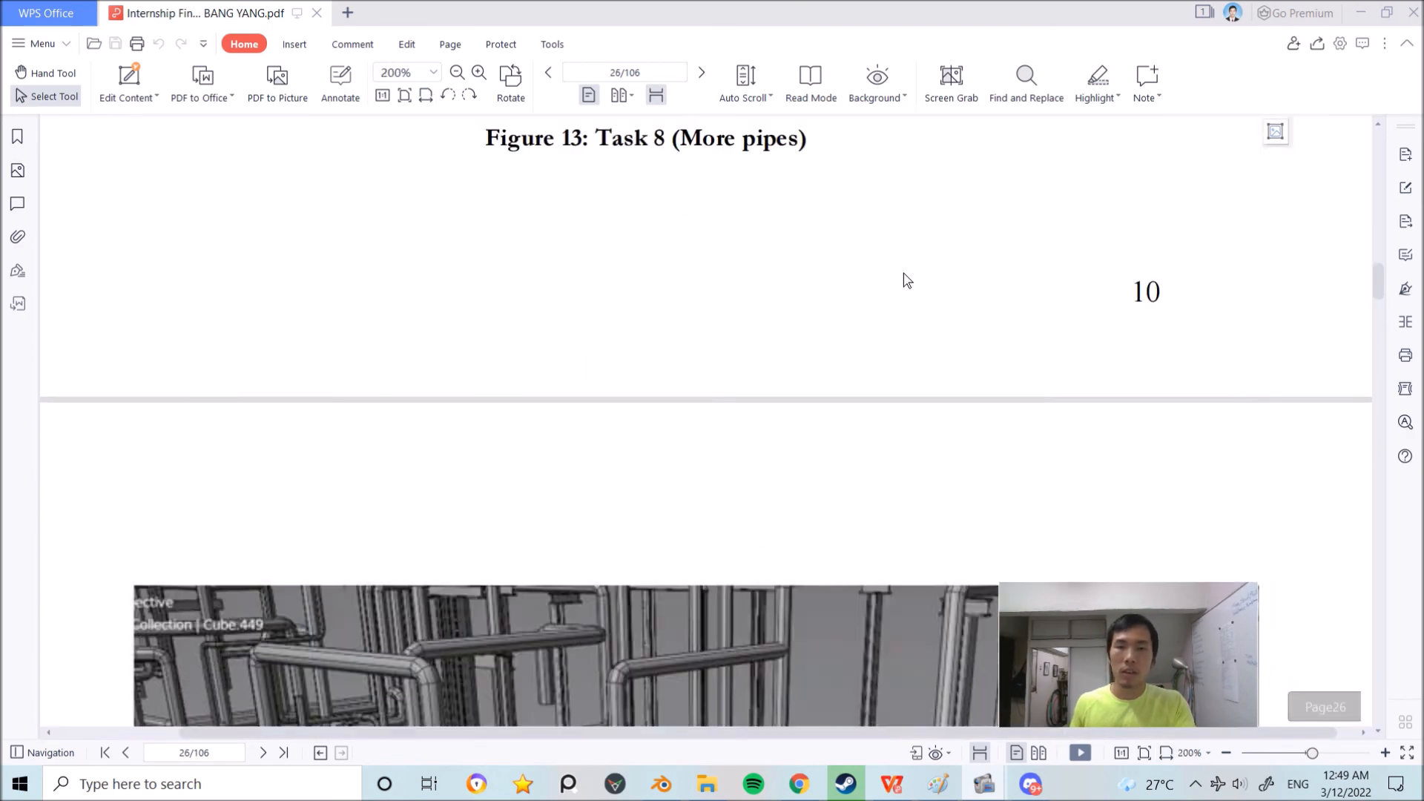
scroll(903, 273, up, 6)
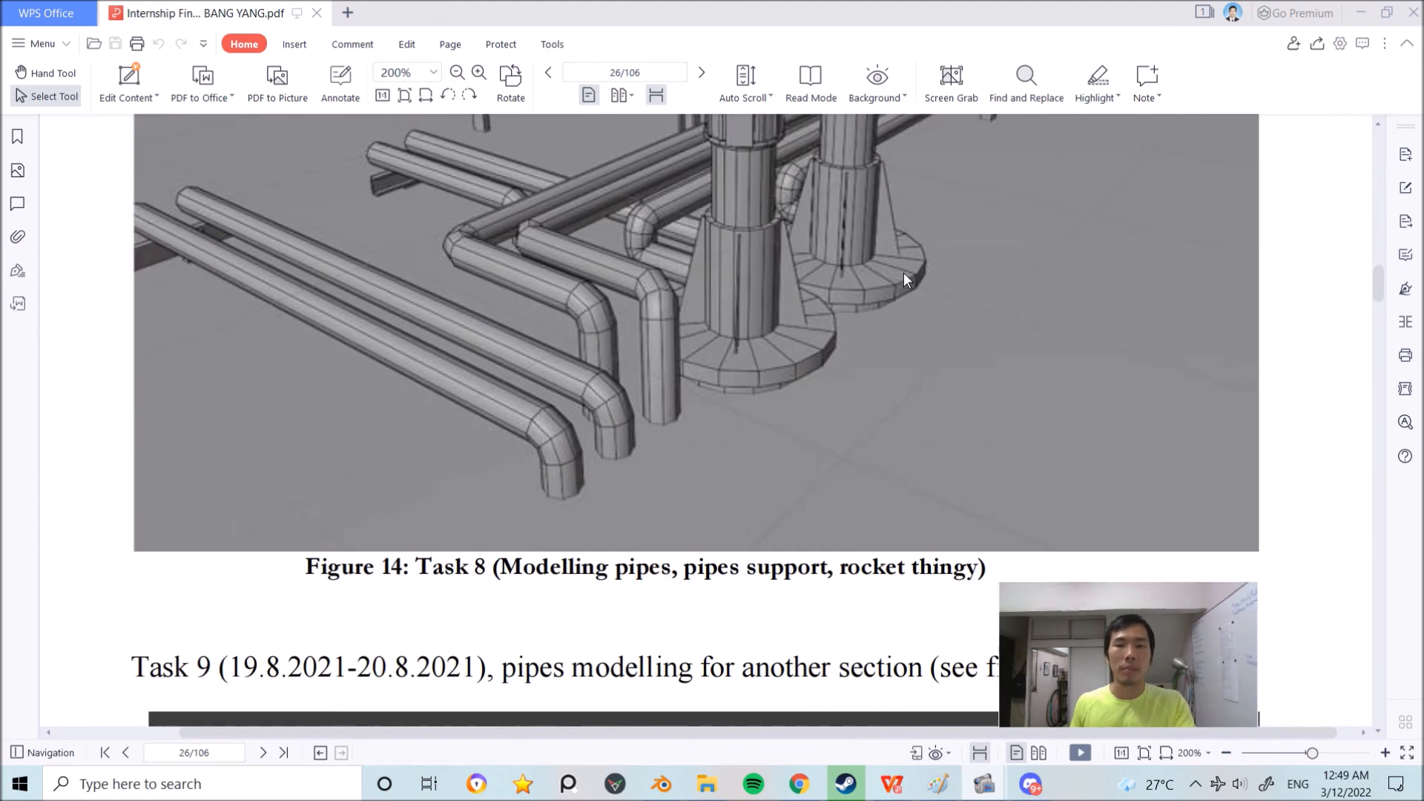
scroll(813, 305, down, 1)
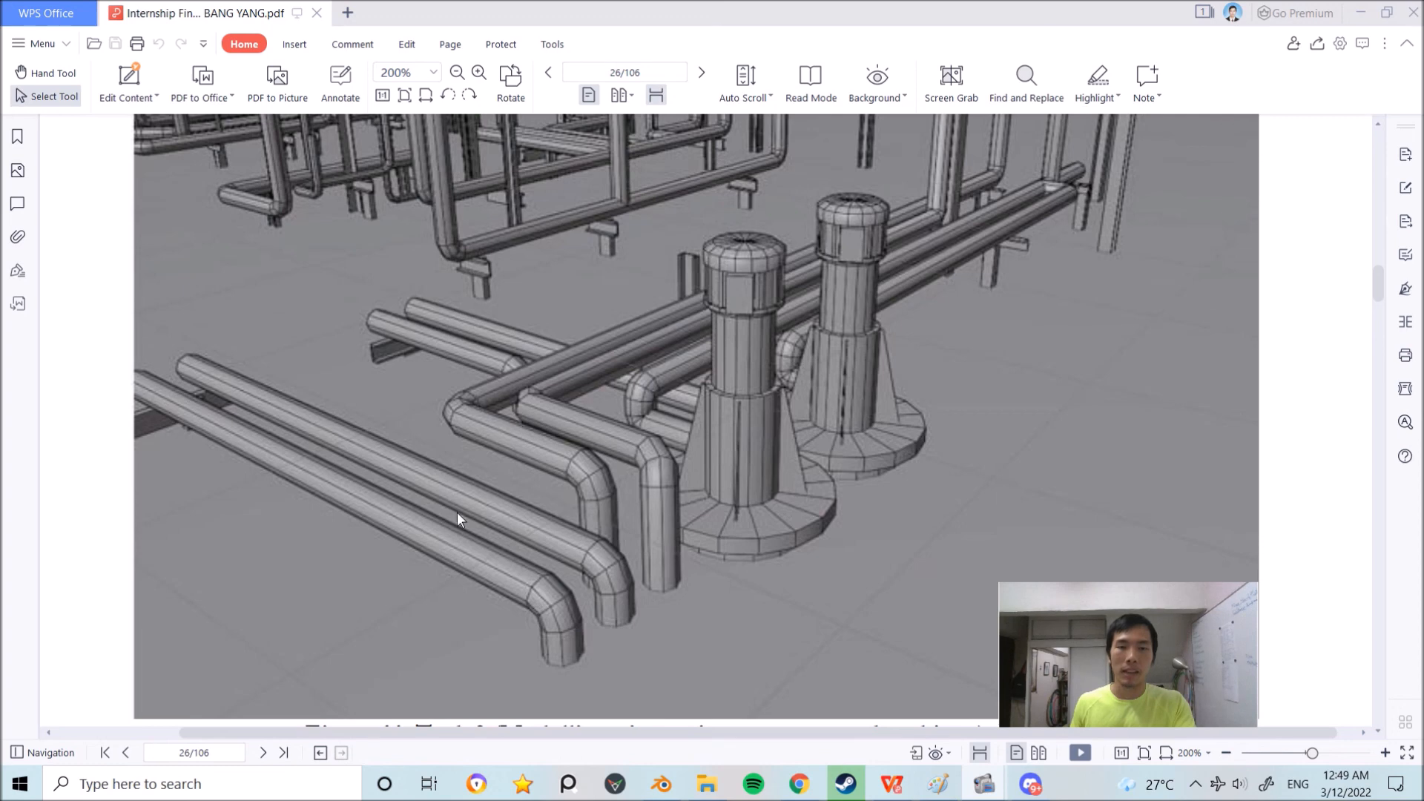
scroll(527, 475, down, 1)
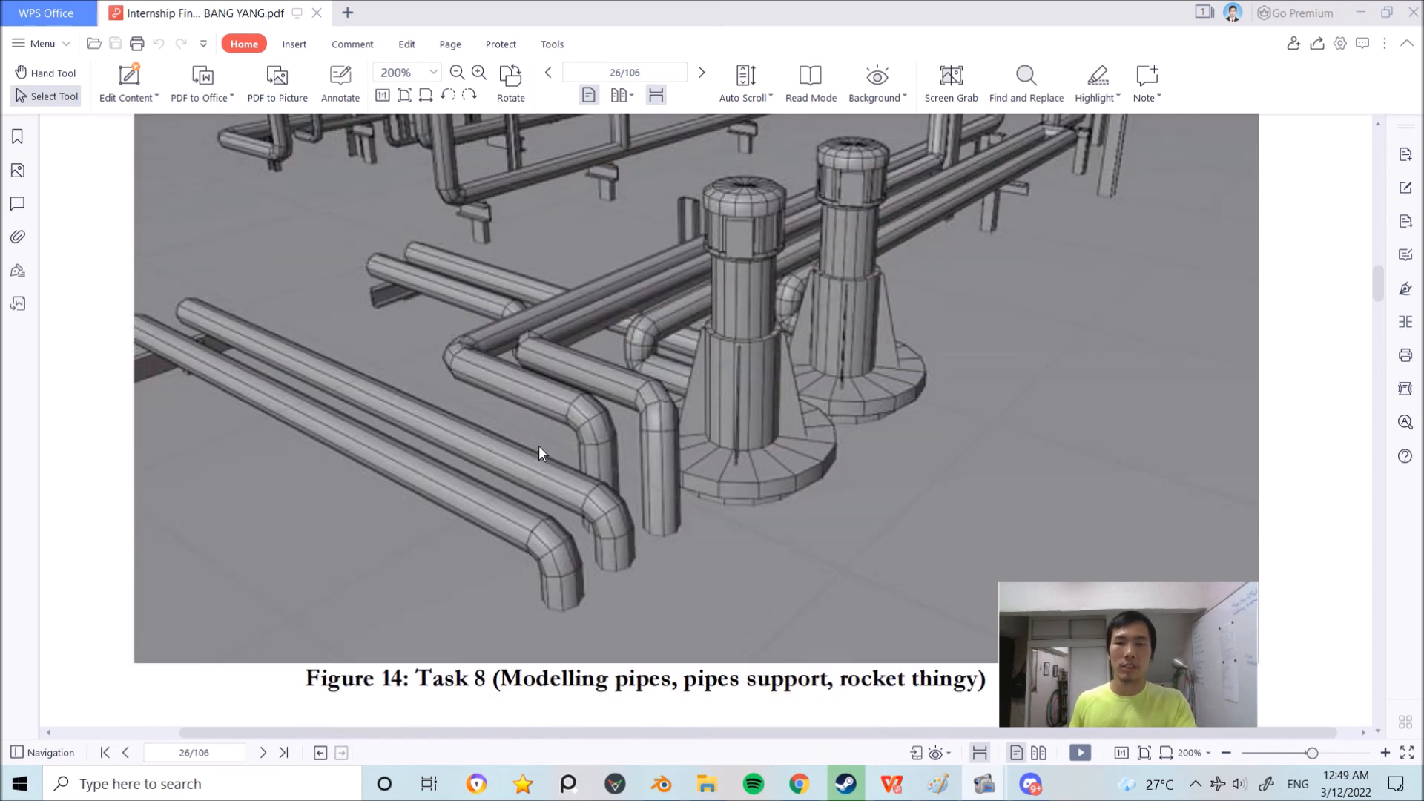
scroll(539, 449, up, 2)
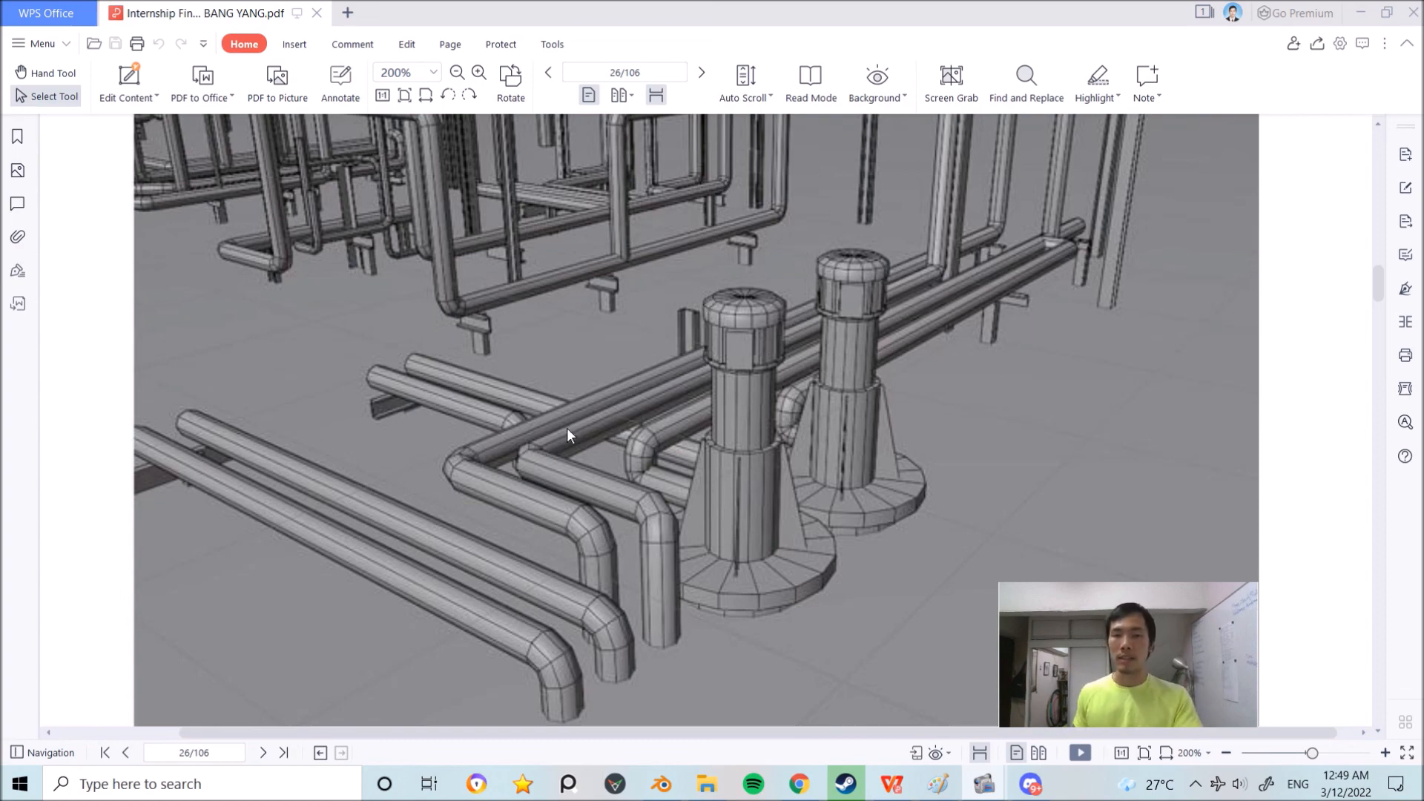
Step: Browse the report's UV mapping example on page 27 and examine the Task 9 pipes in Figure 15
scroll(553, 424, down, 12)
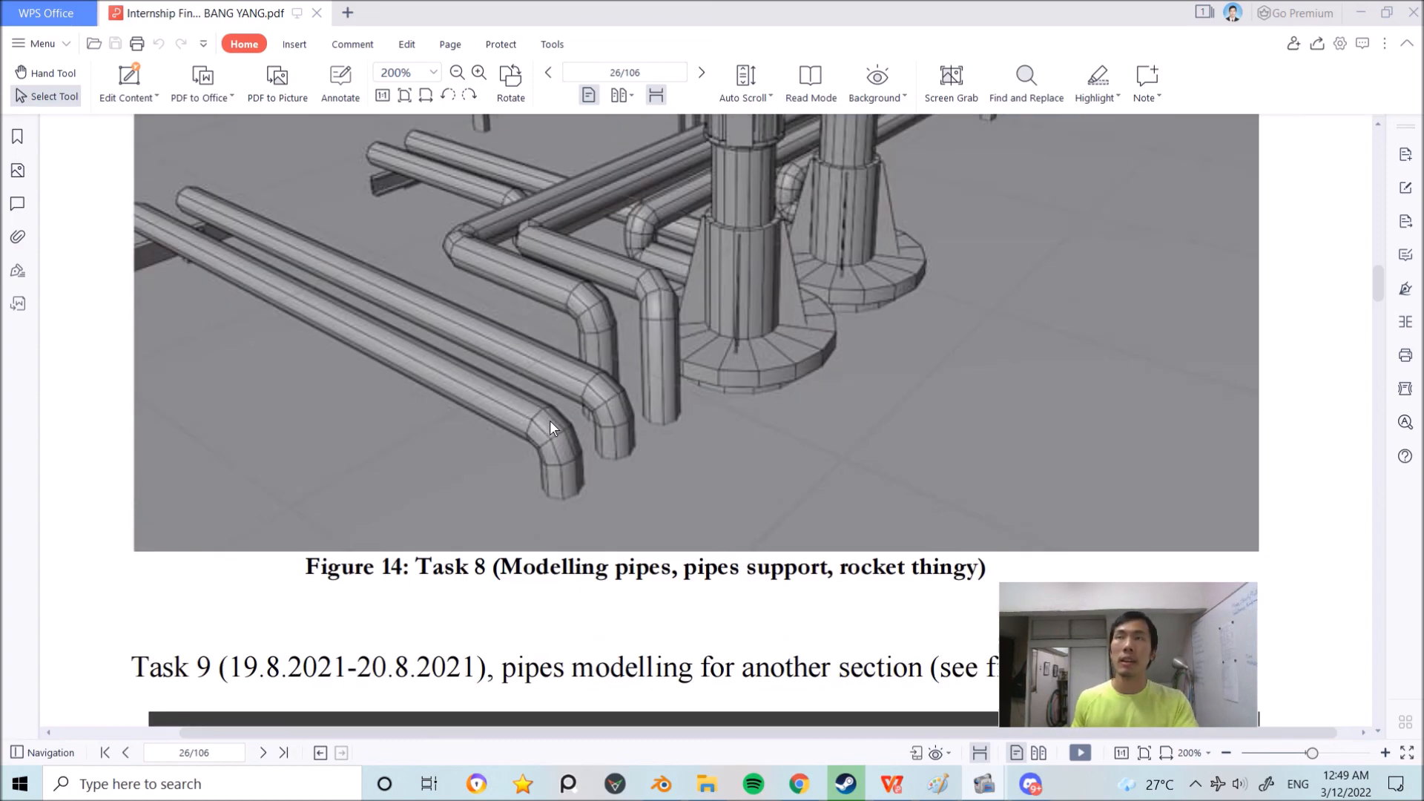
scroll(546, 418, down, 15)
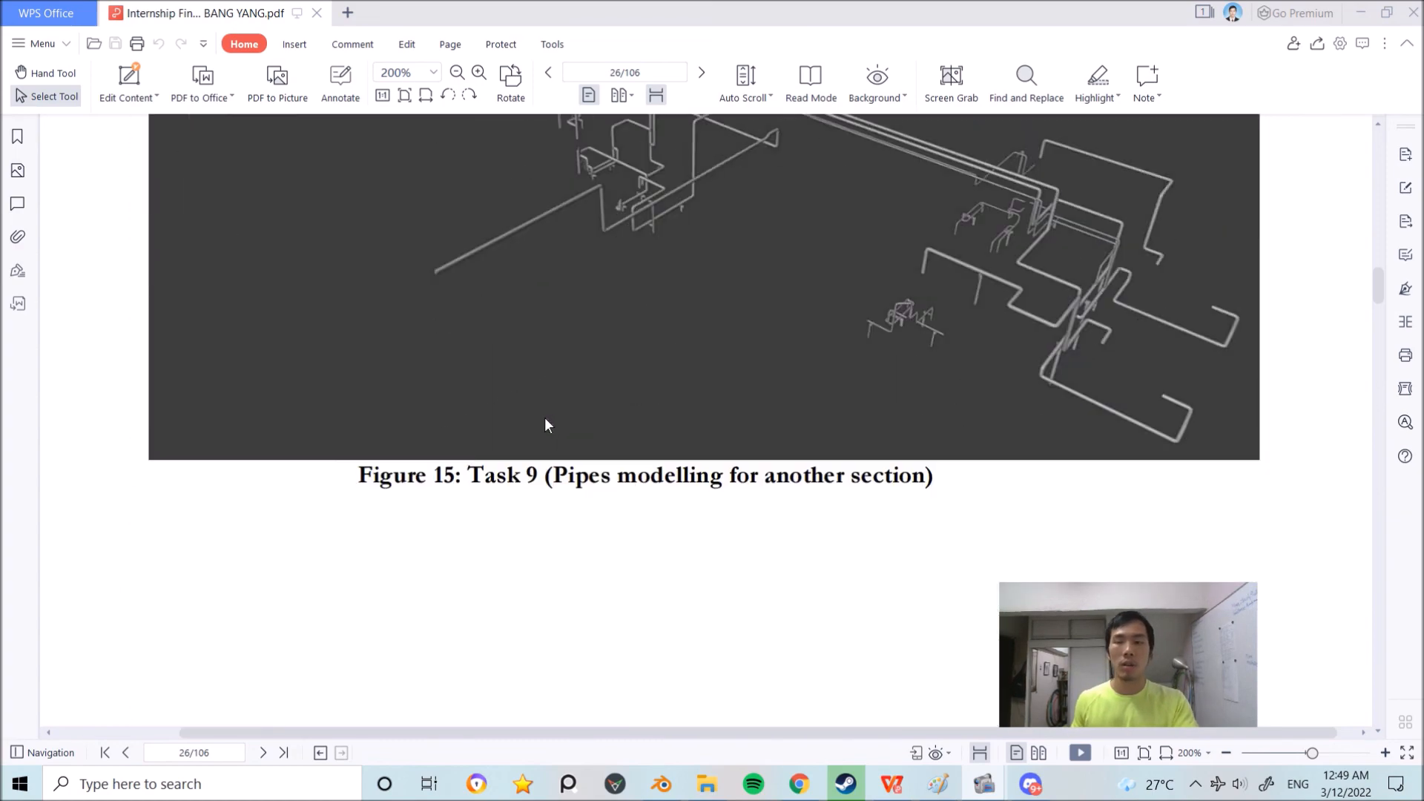
scroll(542, 420, down, 5)
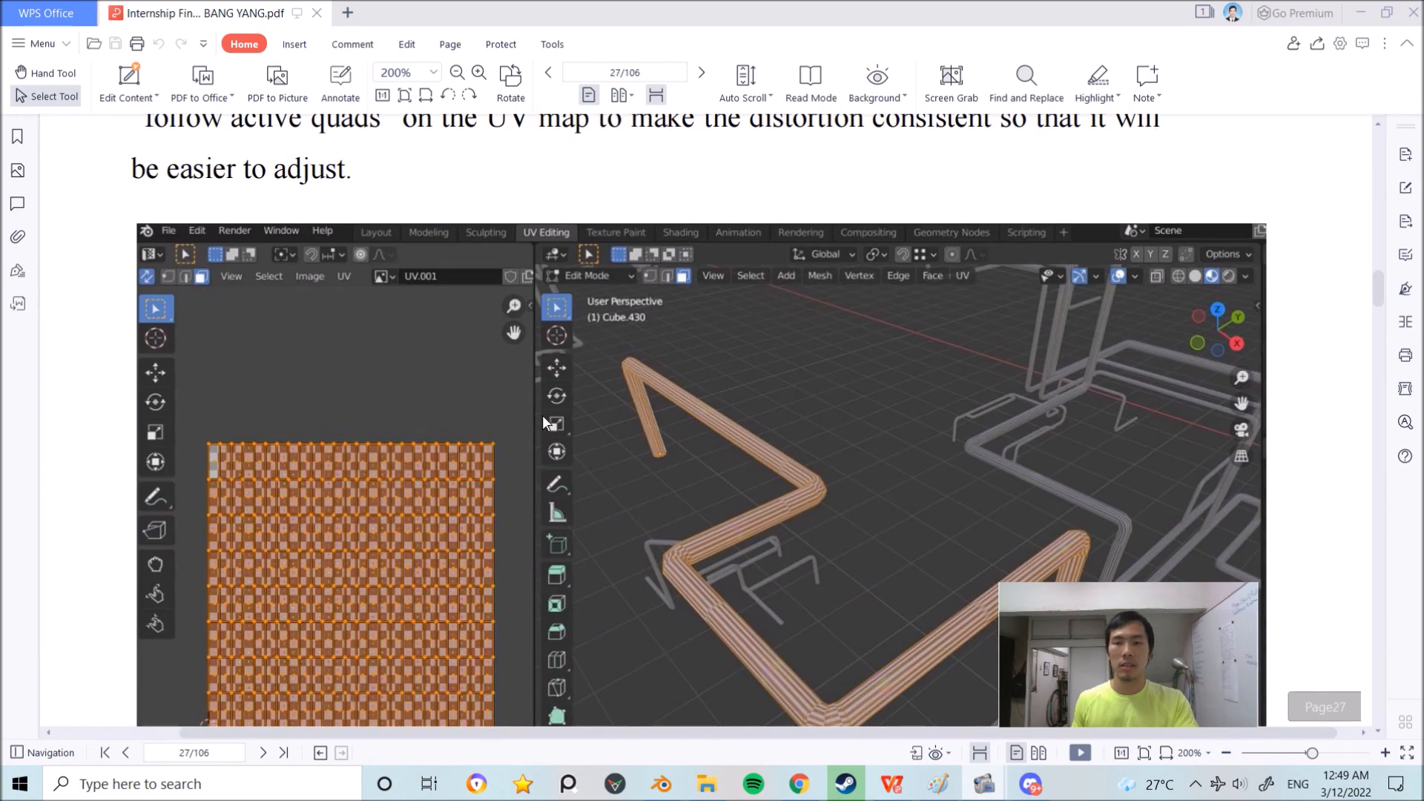
scroll(536, 401, up, 15)
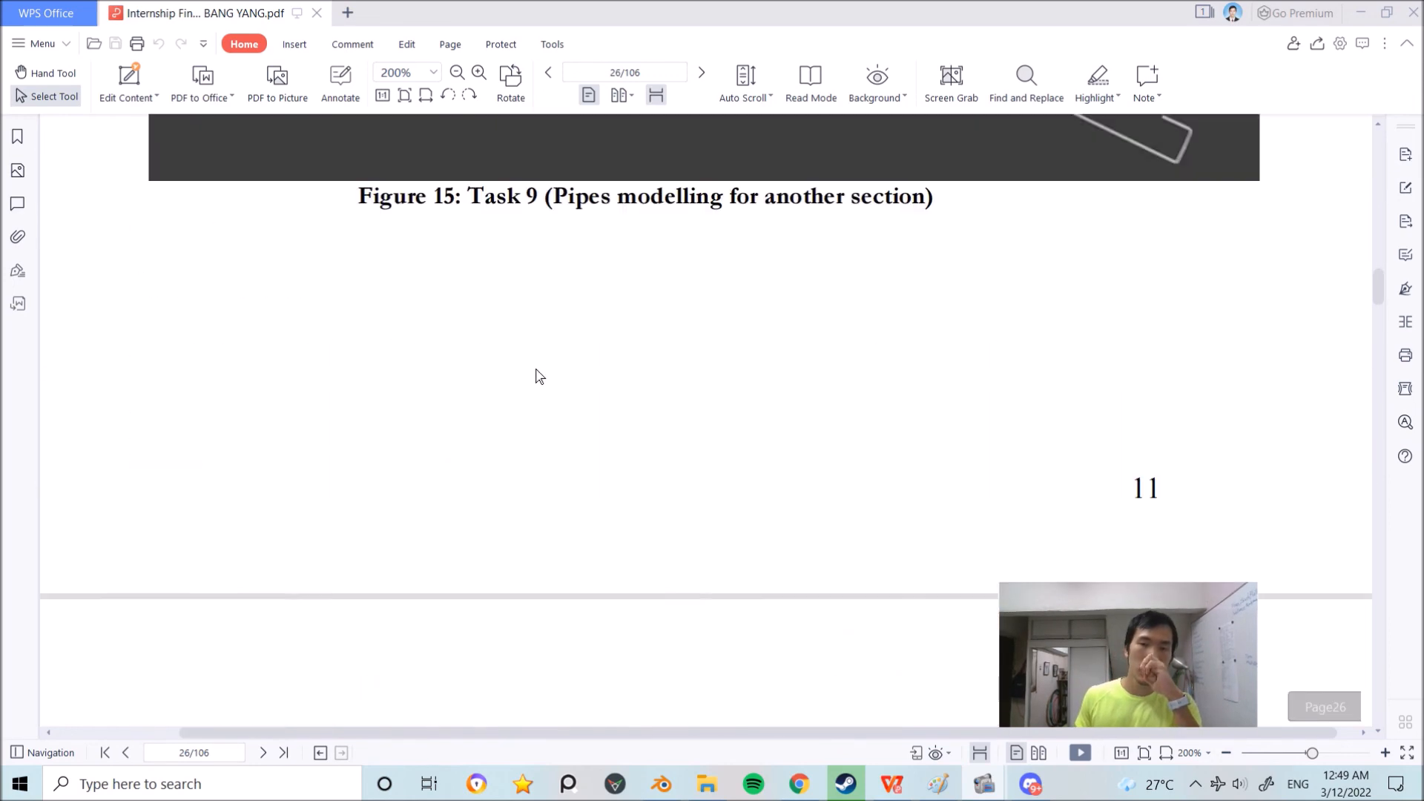
scroll(924, 511, up, 1)
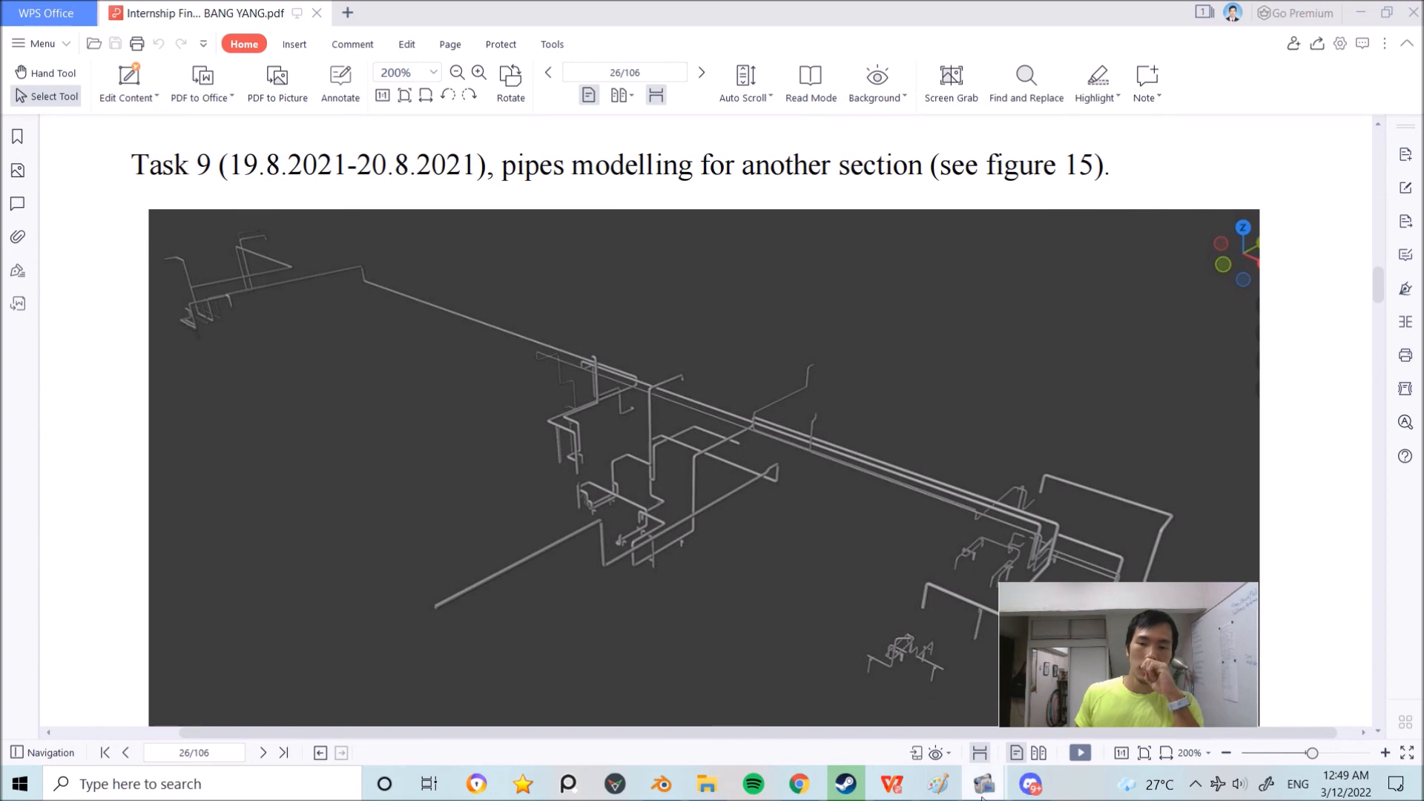
mouse_move(984, 784)
click(818, 669)
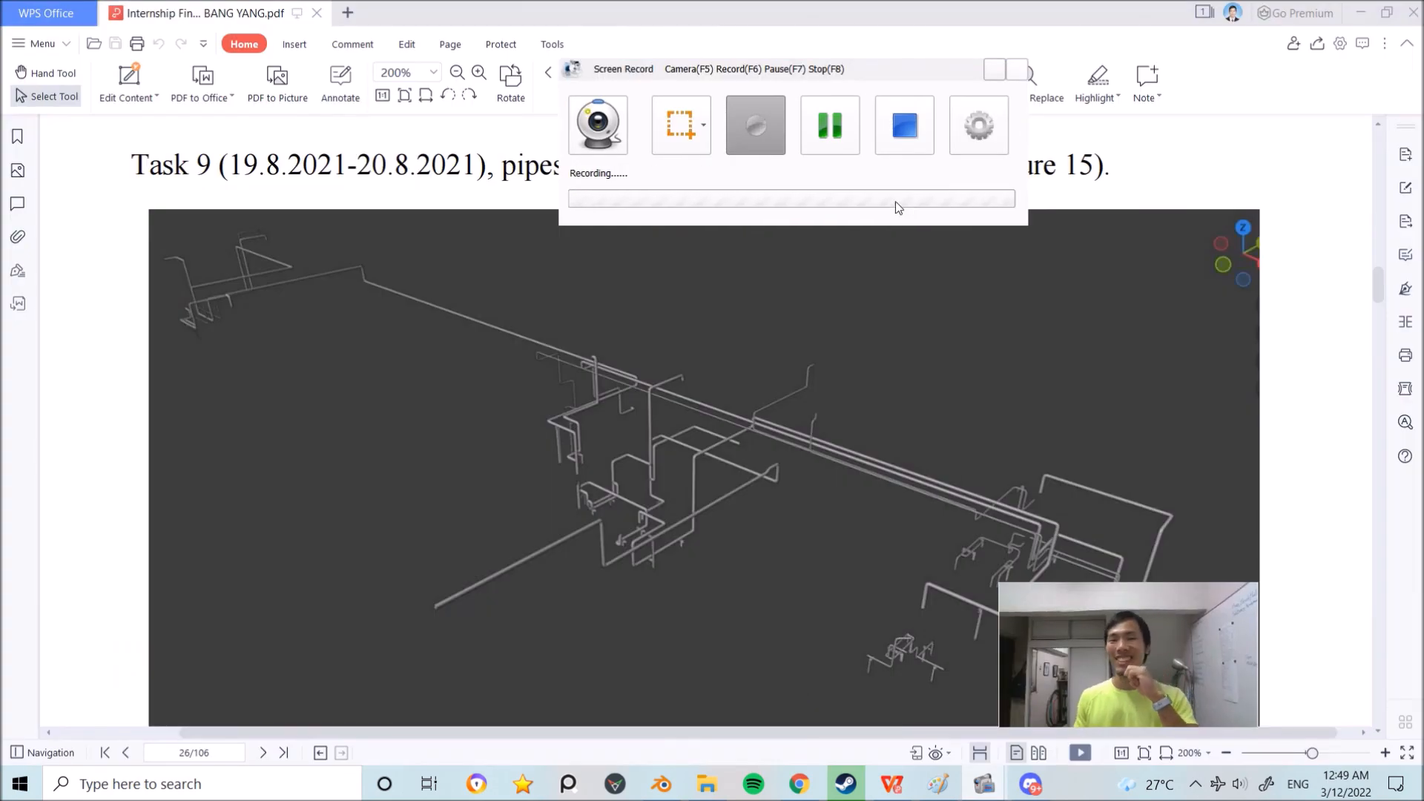